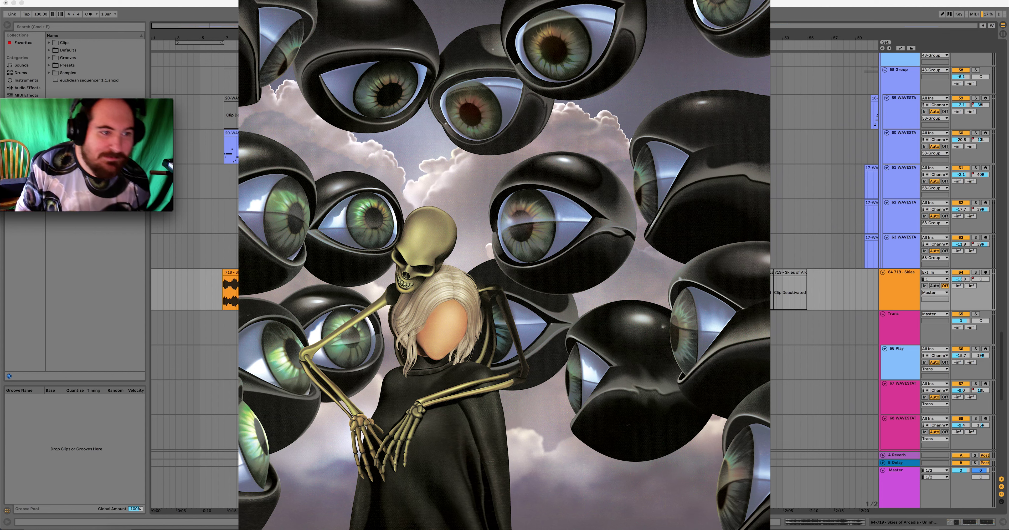
Play the full mix from just before the first Skies of Arcadia clip, review the layered Wavestation tracks, and stop after the opening sample section.
click(234, 274)
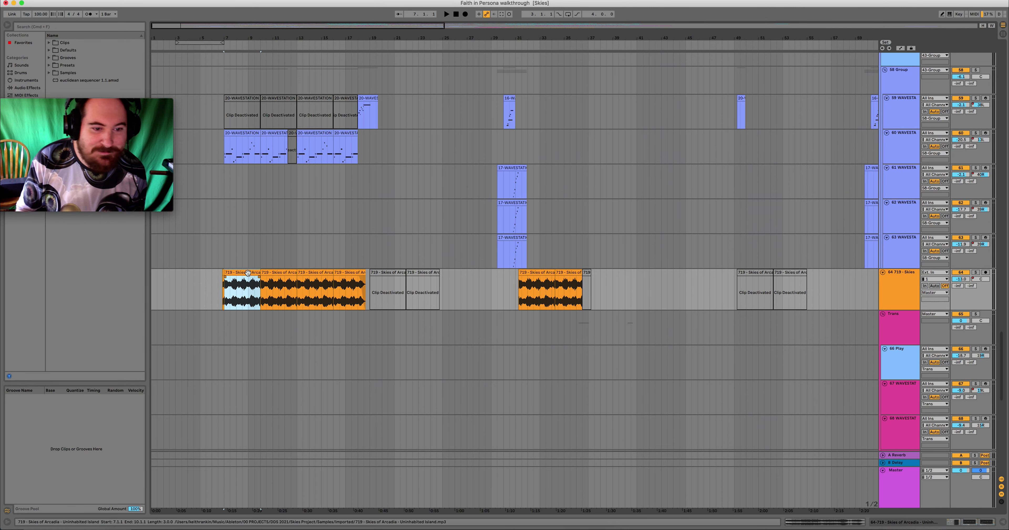
key(Right)
scroll(241, 281, down, 1)
key(Left)
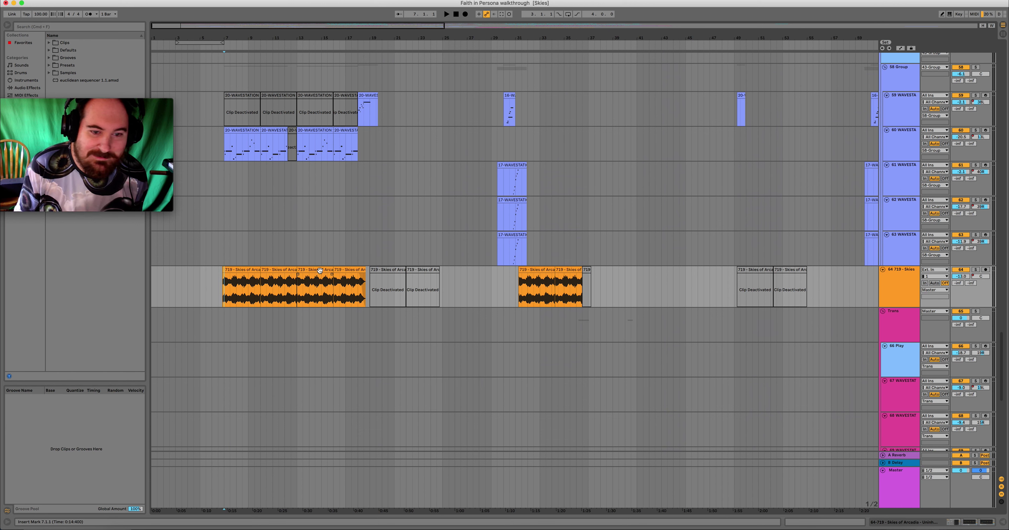
click(218, 285)
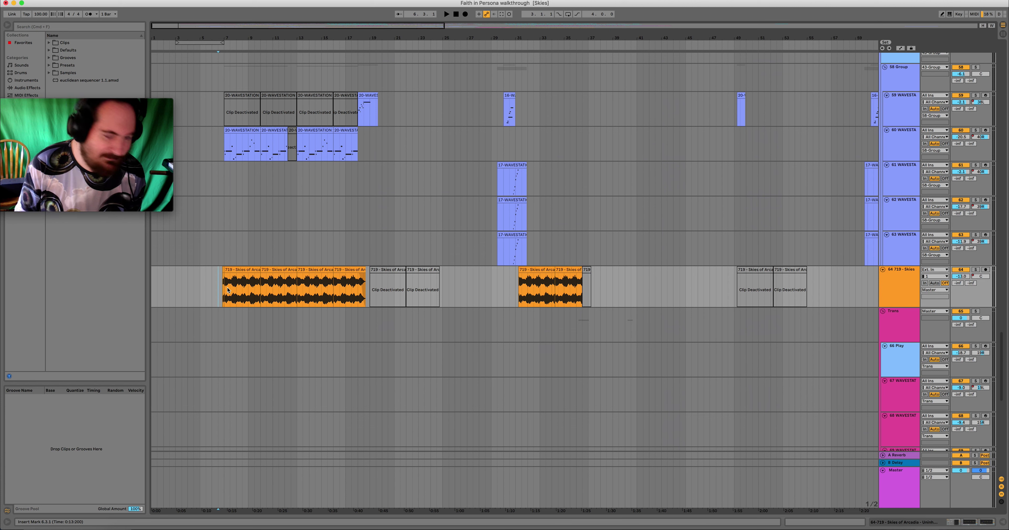
key(space)
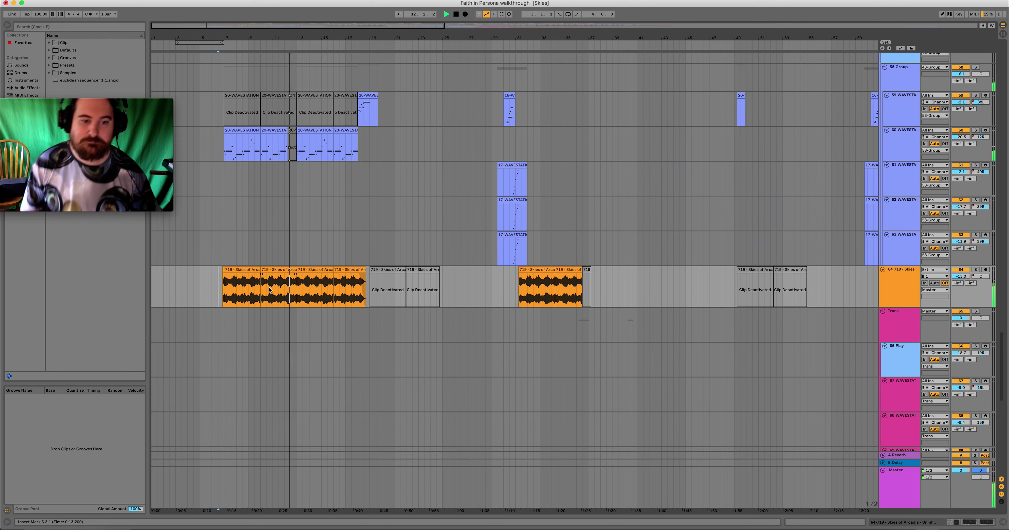
scroll(318, 229, up, 10)
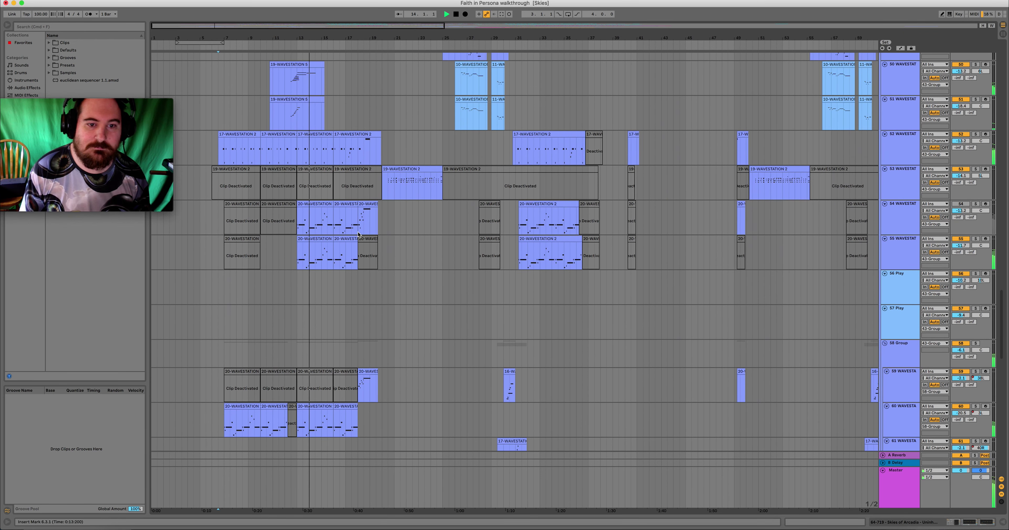
scroll(354, 236, up, 1)
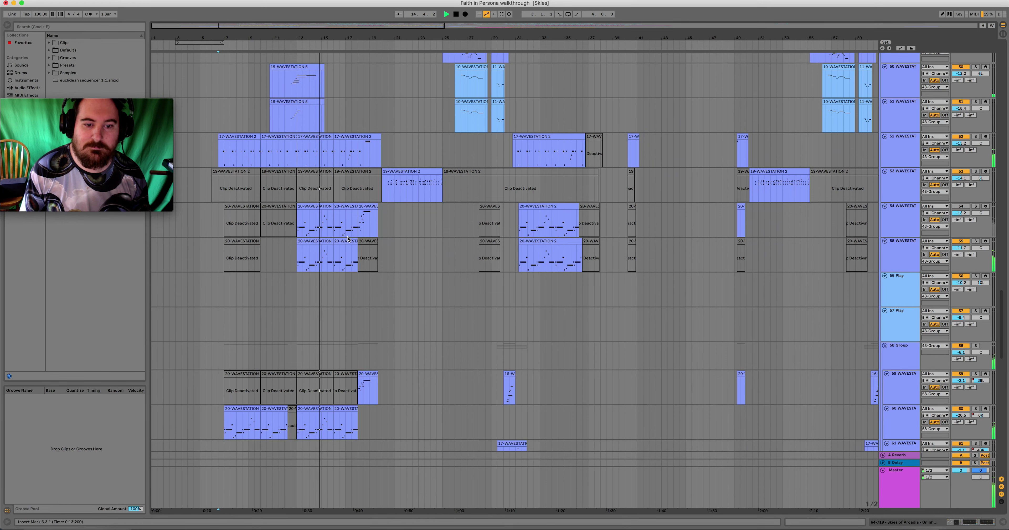
scroll(350, 237, down, 7)
scroll(348, 237, down, 2)
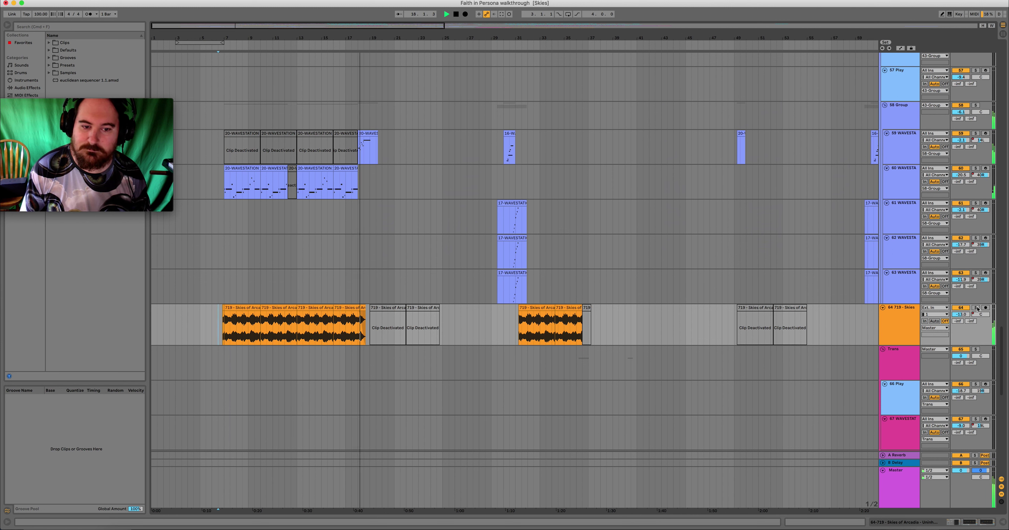
key(space)
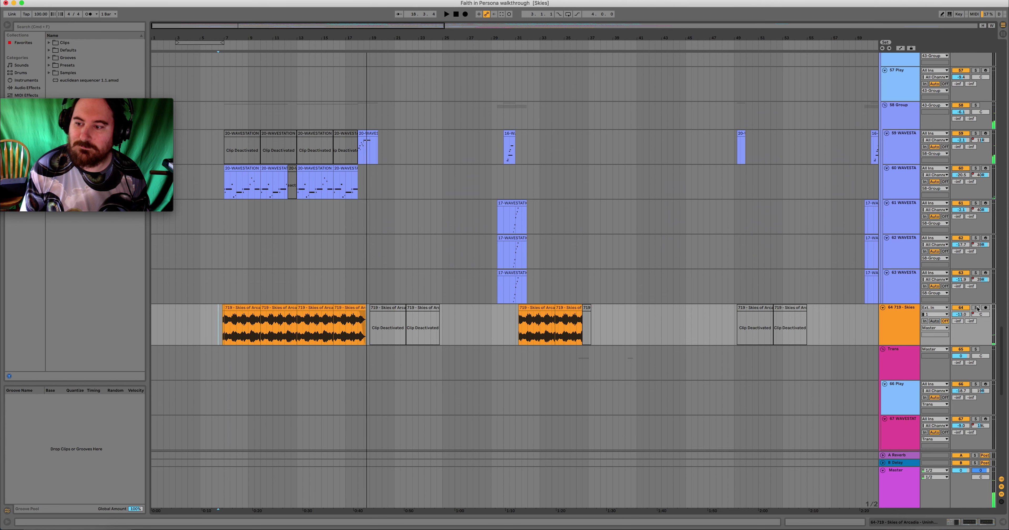
Solo the 719 - Skies of Arcadia track and audition its first sample clip from bar 7.
click(976, 308)
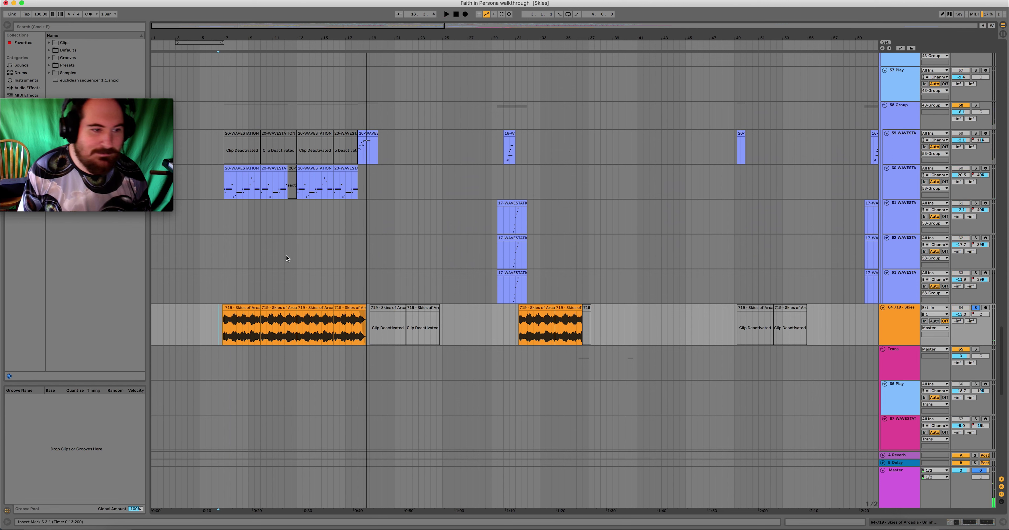
click(223, 326)
click(237, 308)
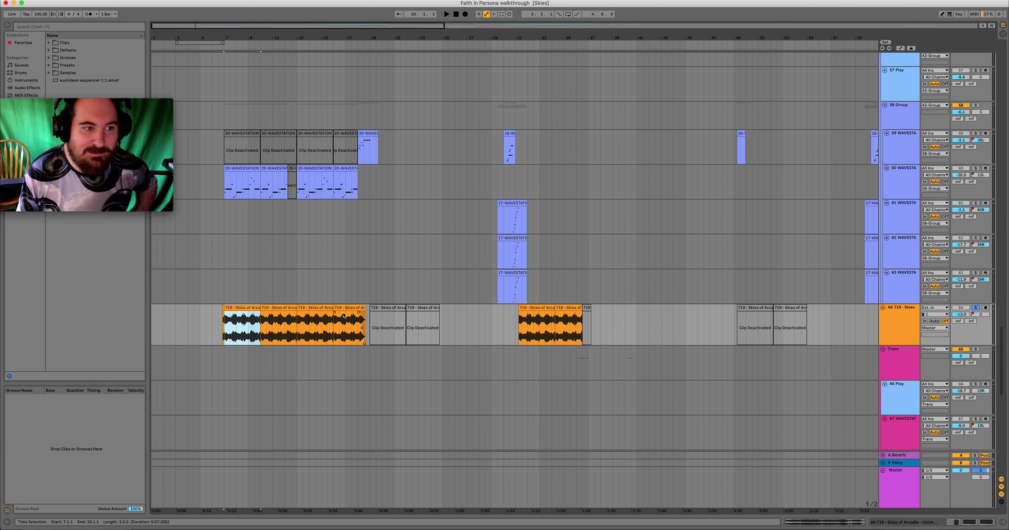
click(279, 308)
click(238, 309)
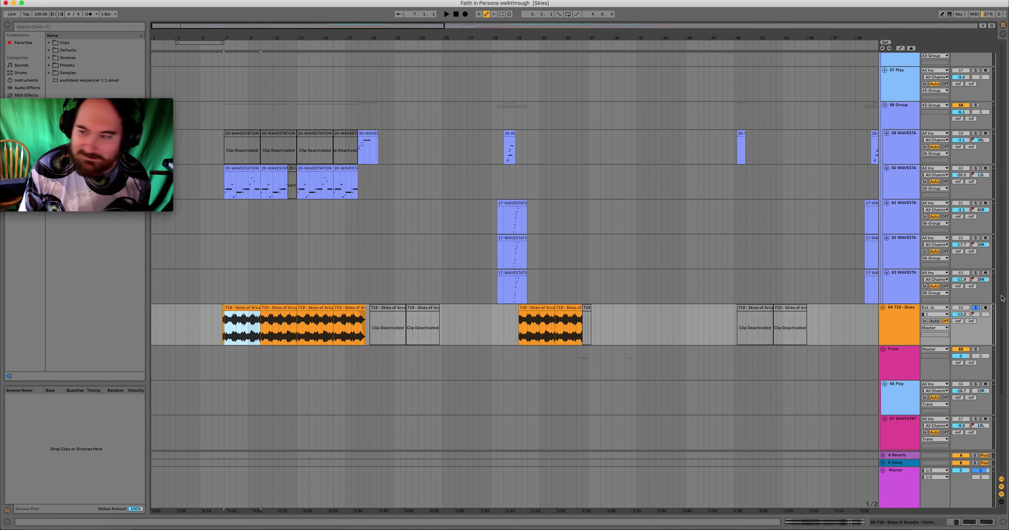
click(220, 330)
key(space)
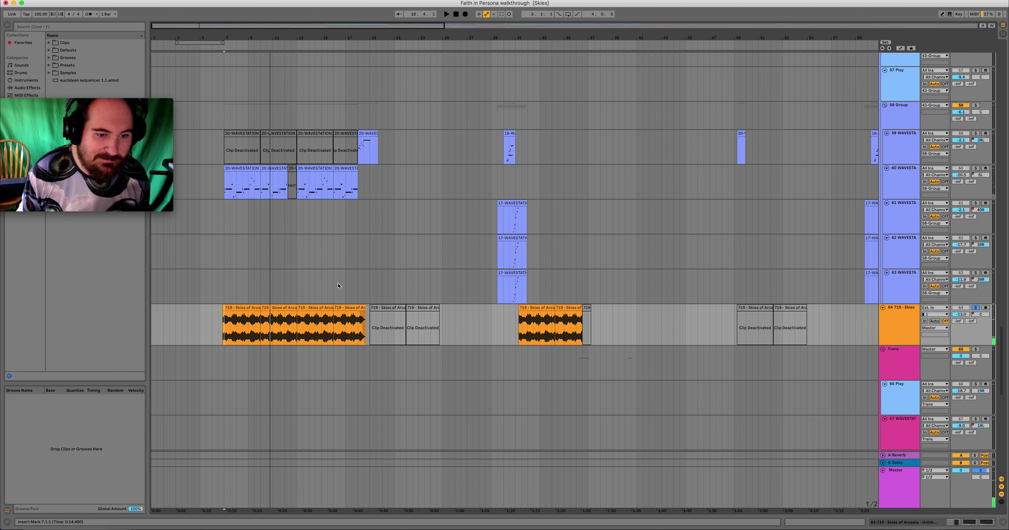
click(241, 330)
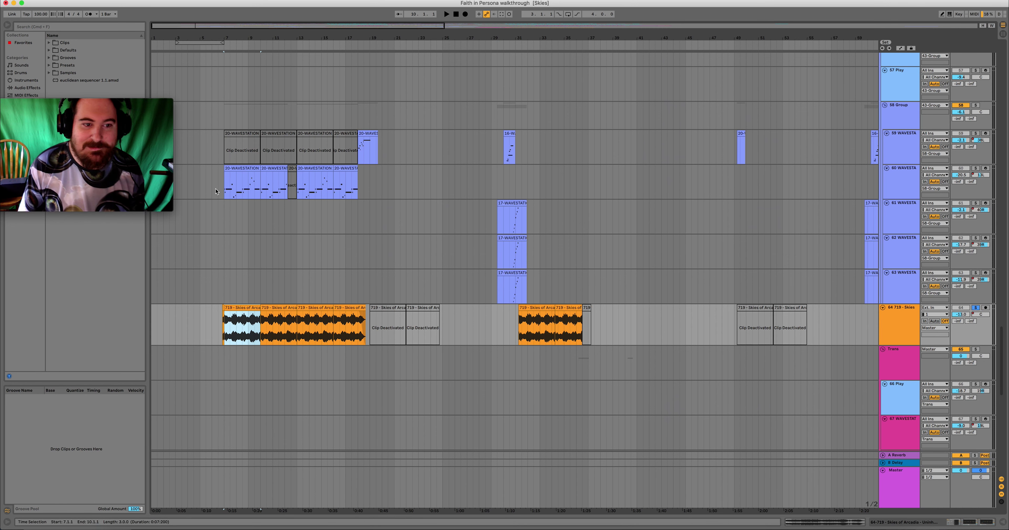
Solo Wavestation track 60 instead of the sample track and play its part from bar 7.
scroll(269, 224, up, 5)
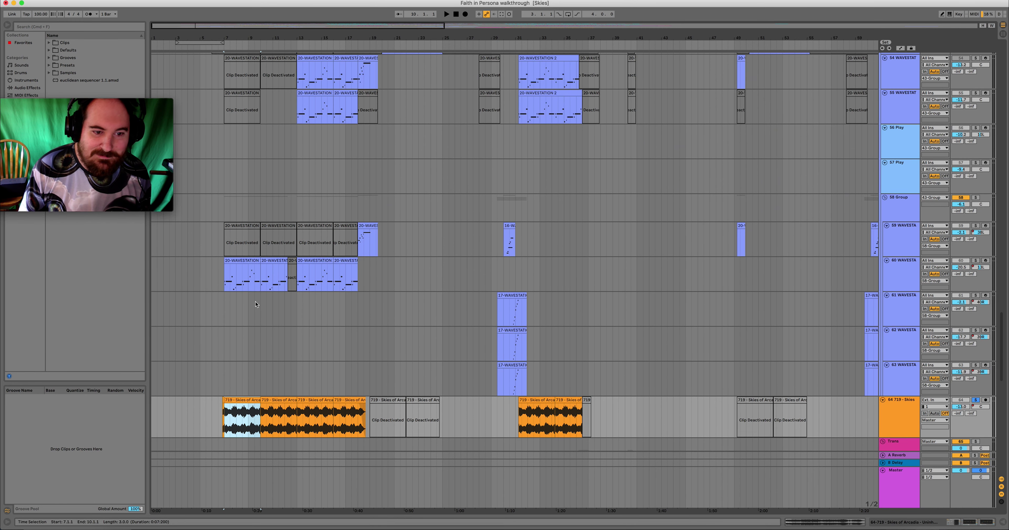
click(222, 272)
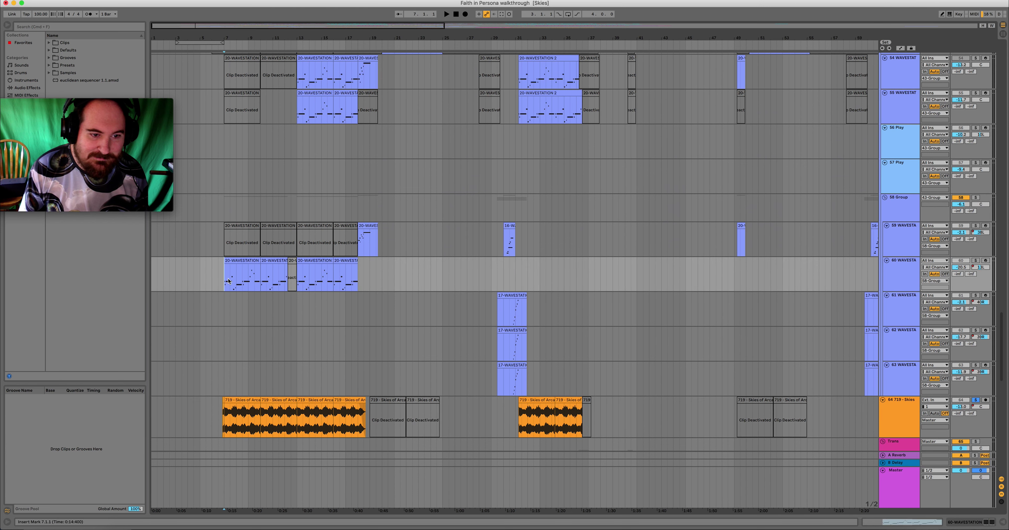
click(975, 260)
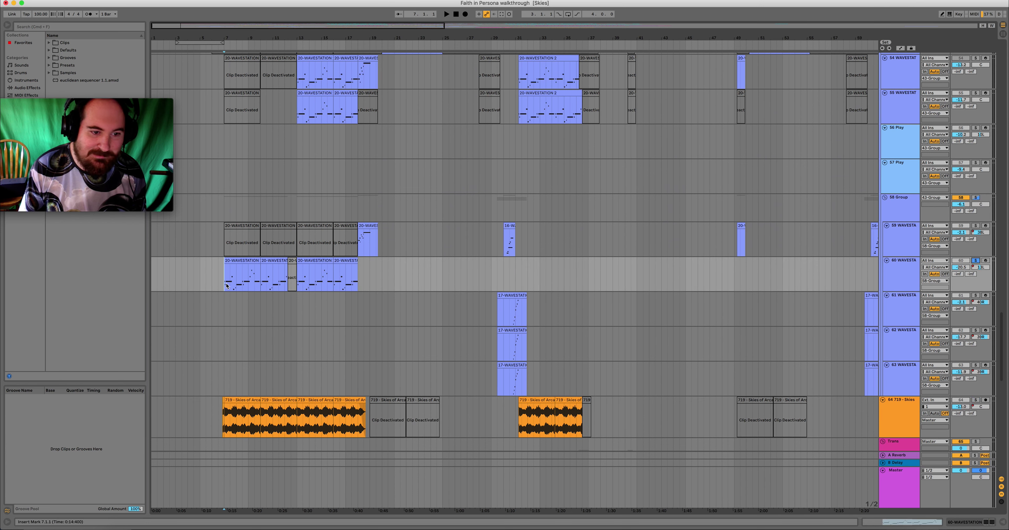
key(space)
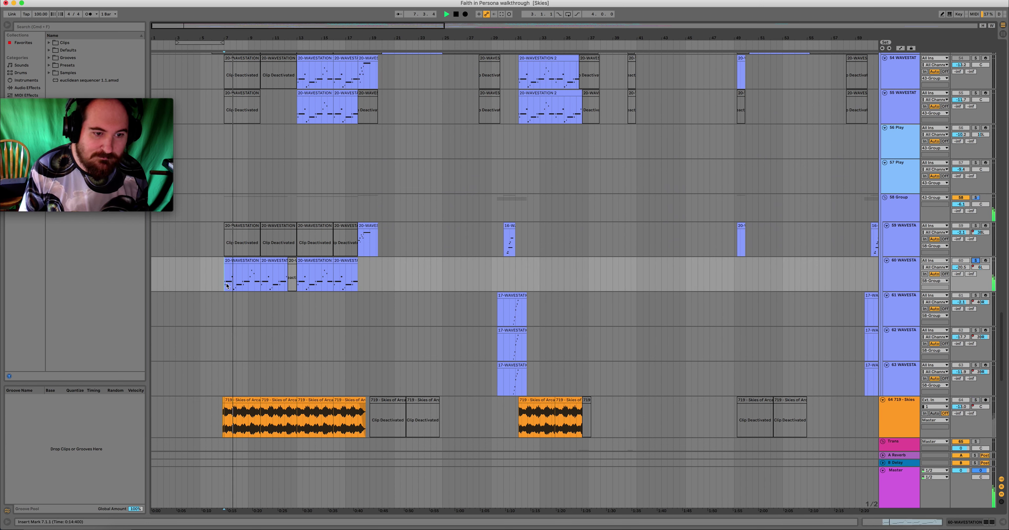
During playback, add Wavestation tracks 59, 55, 54, 53, 52, 51 and 50 to the solo one after another.
scroll(368, 272, up, 3)
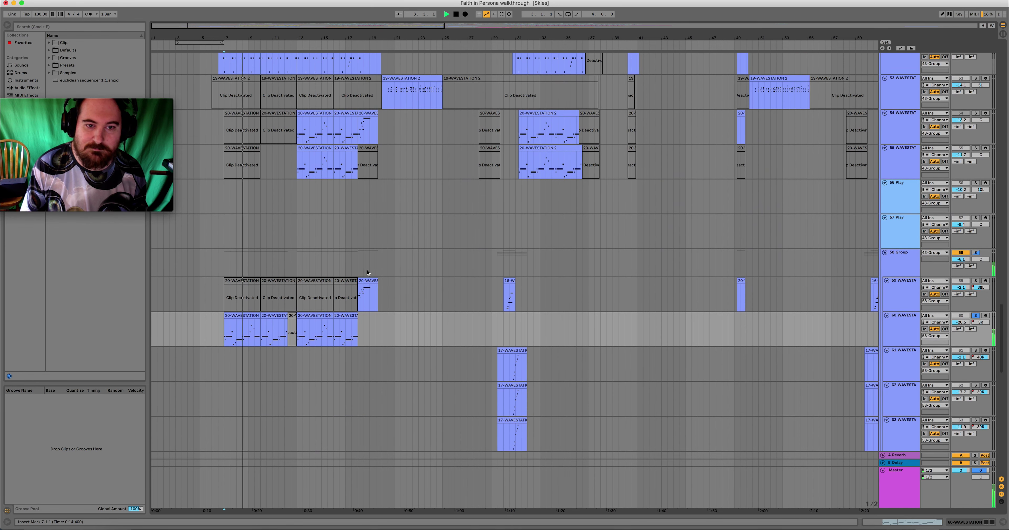
scroll(368, 272, up, 3)
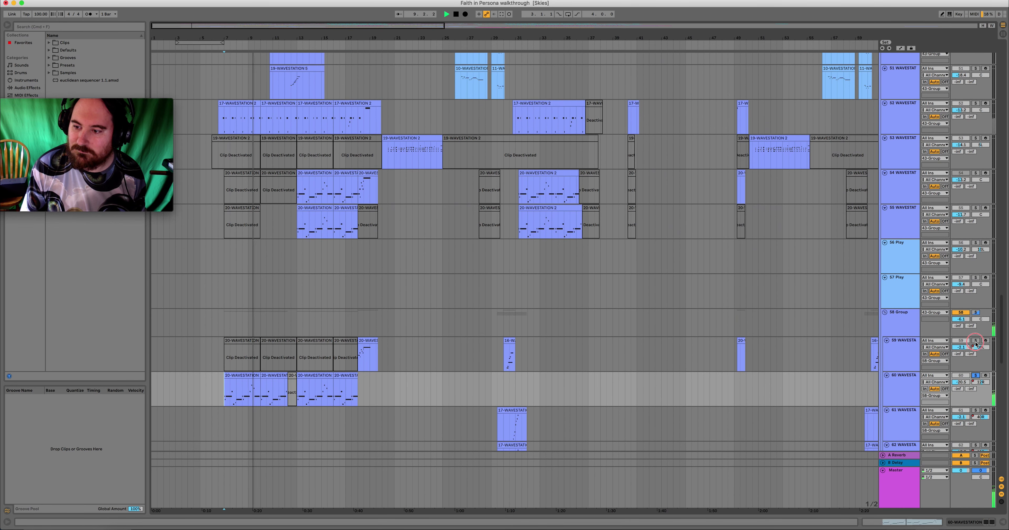
click(975, 341)
click(976, 208)
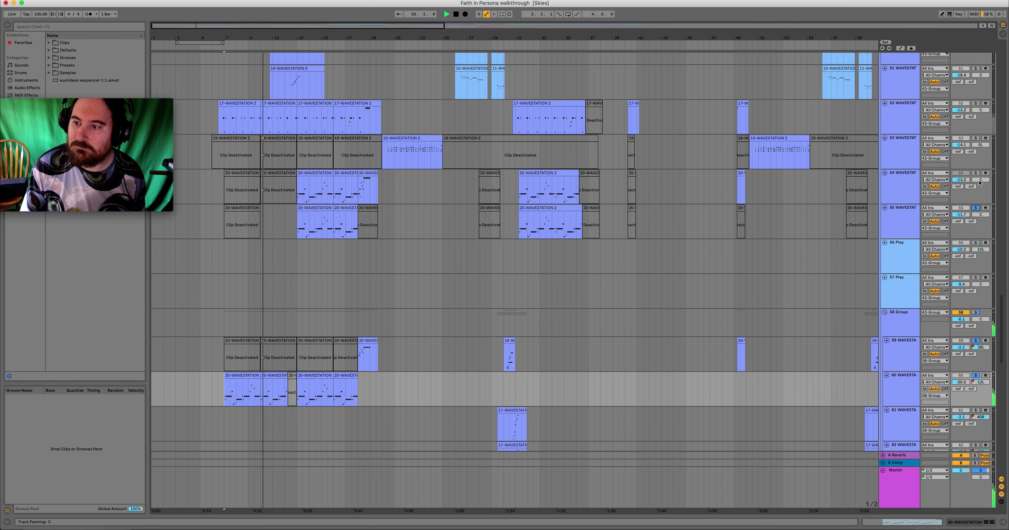
click(976, 173)
scroll(974, 164, up, 2)
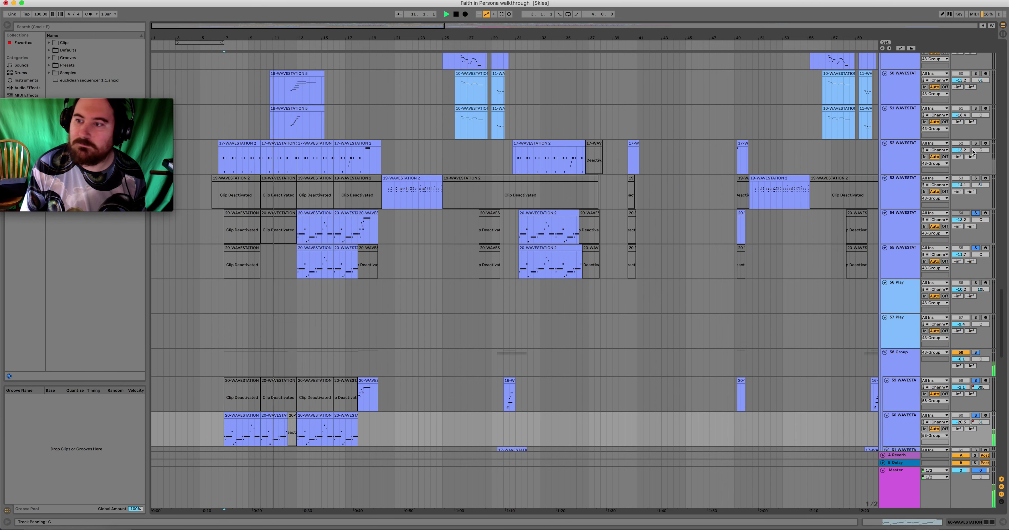
click(976, 178)
click(976, 143)
scroll(867, 190, up, 3)
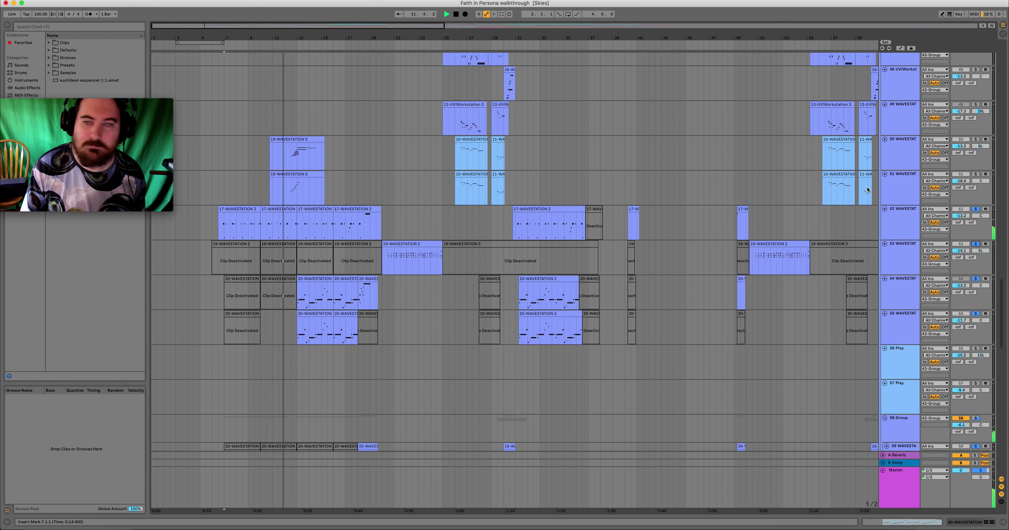
click(976, 174)
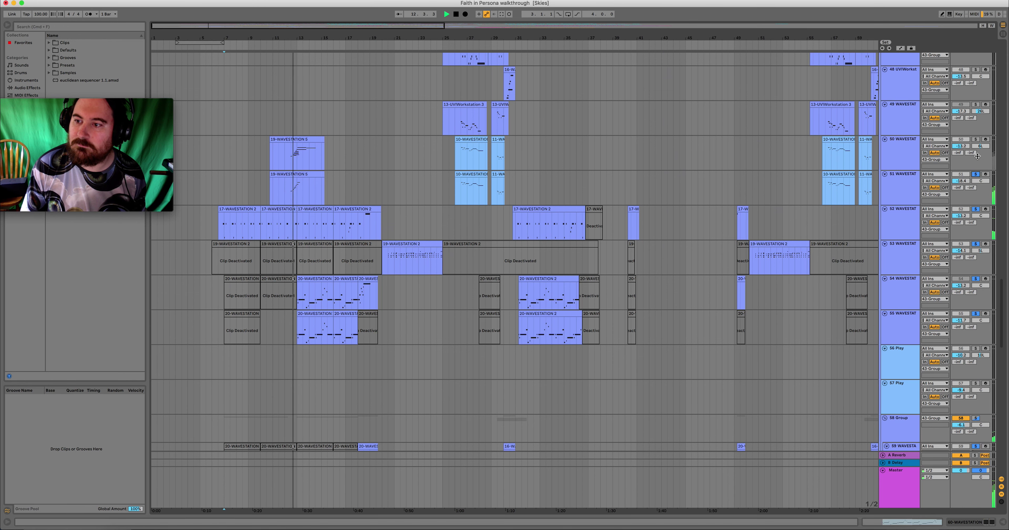
click(976, 139)
Check the tracks above the soloed layers, and add the 719 - Skies of Arcadia track to the solo during playback.
scroll(472, 281, up, 12)
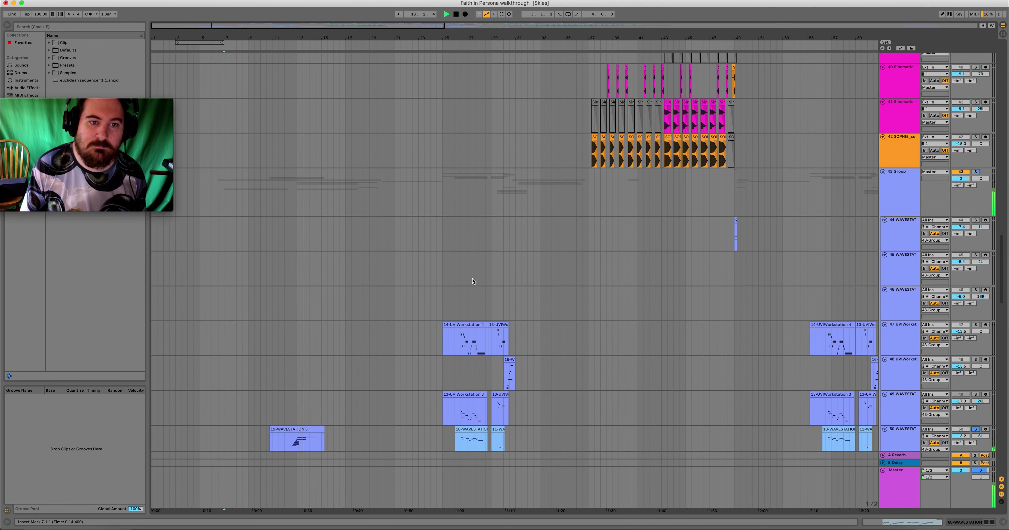
scroll(473, 281, up, 4)
scroll(473, 281, down, 20)
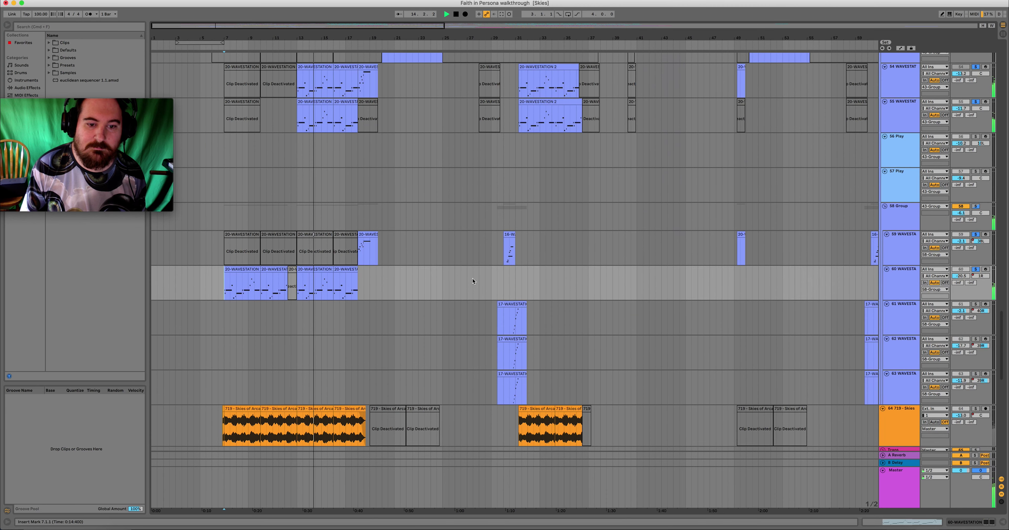
scroll(472, 280, down, 4)
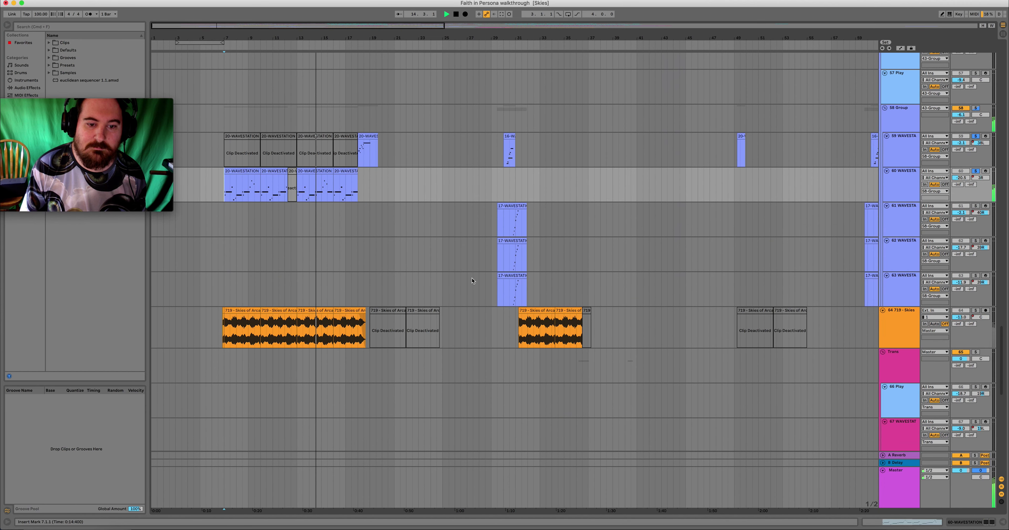
click(977, 311)
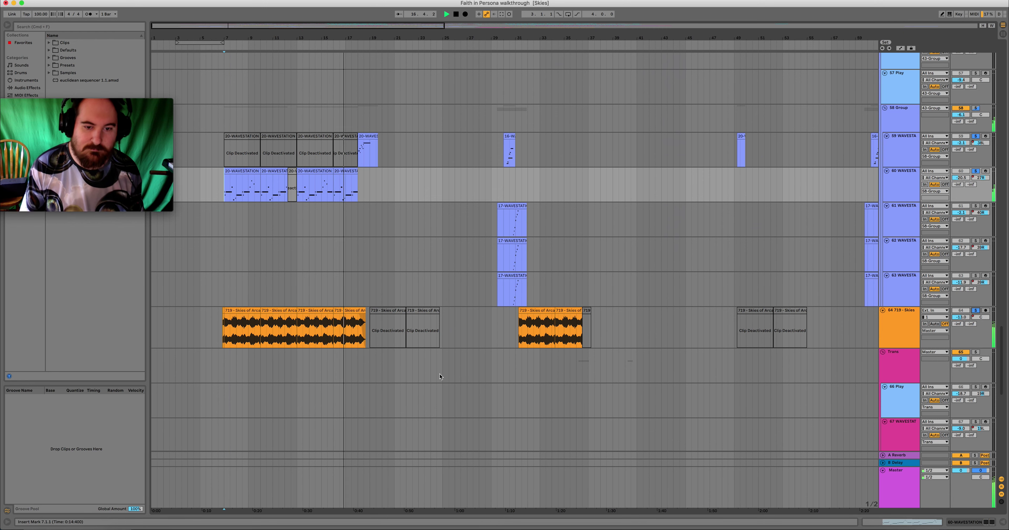
Examine the opening section's Wavestation clips on tracks 50 to 60, selecting the clip on track 52 that starts at bar 13.
scroll(440, 376, up, 7)
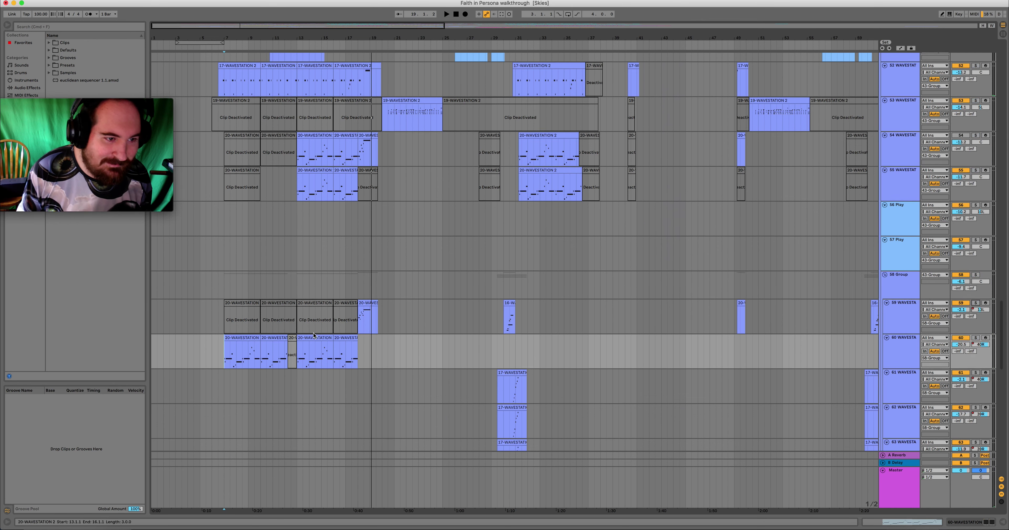
scroll(337, 317, down, 5)
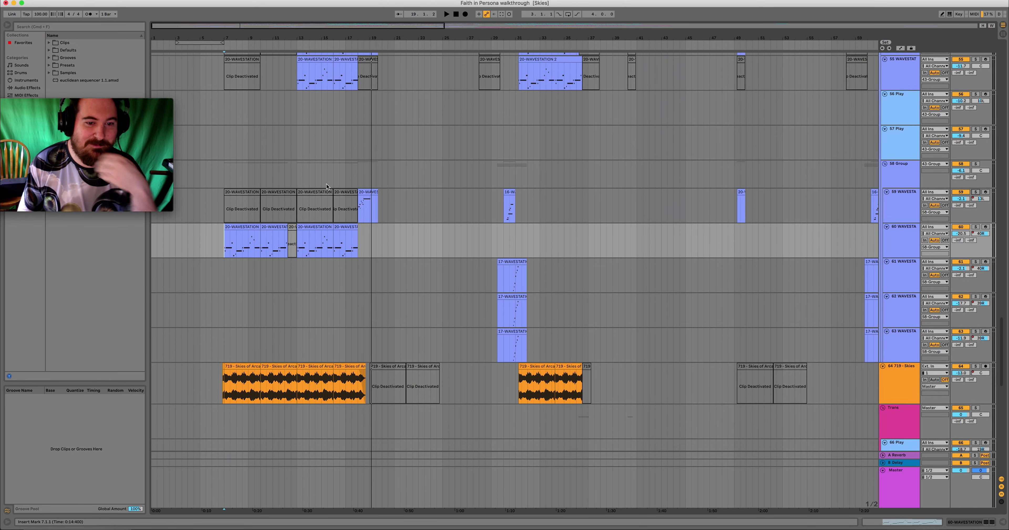
scroll(340, 216, up, 5)
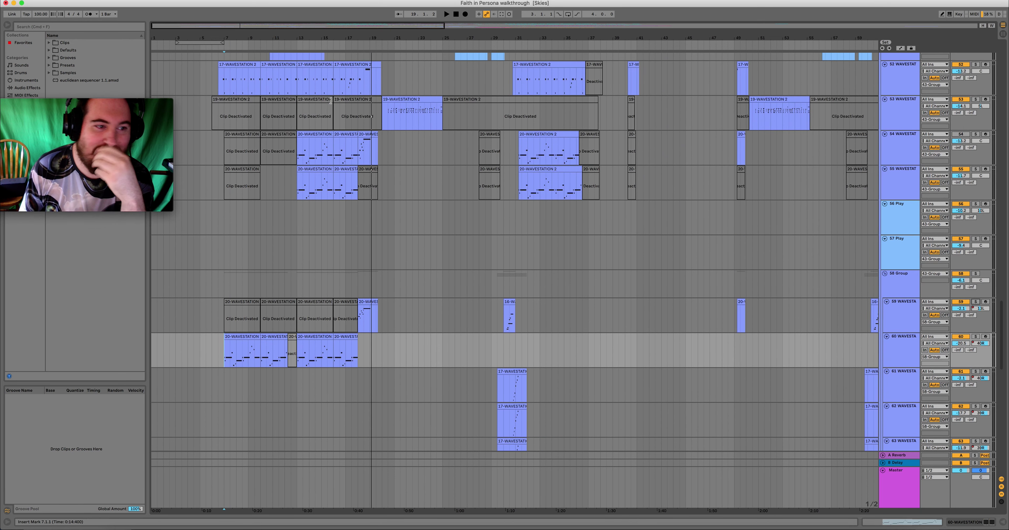
click(319, 82)
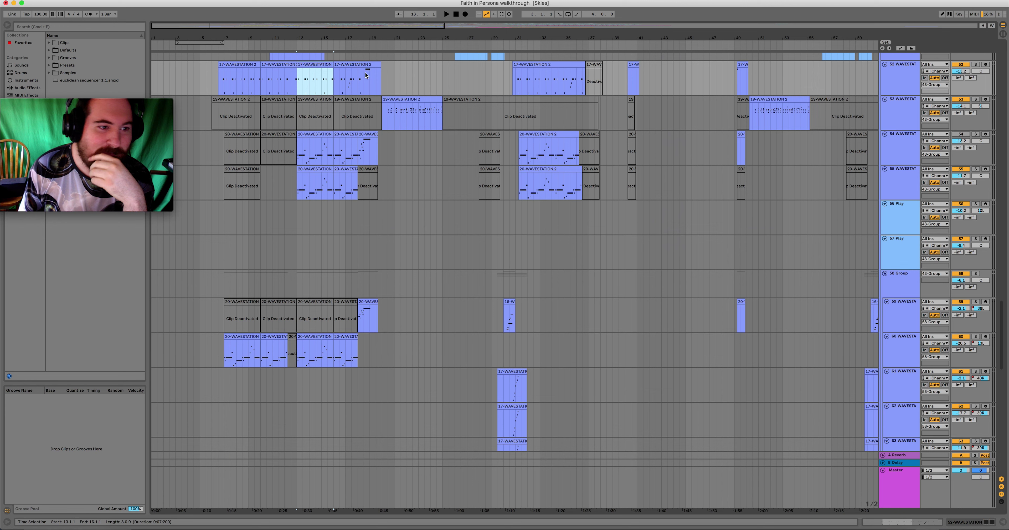
scroll(390, 344, up, 1)
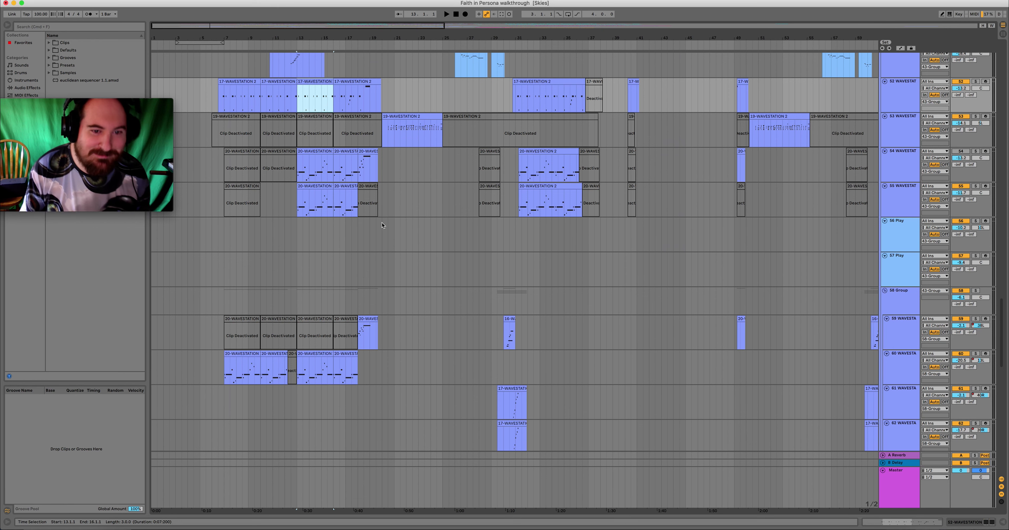
scroll(366, 181, up, 5)
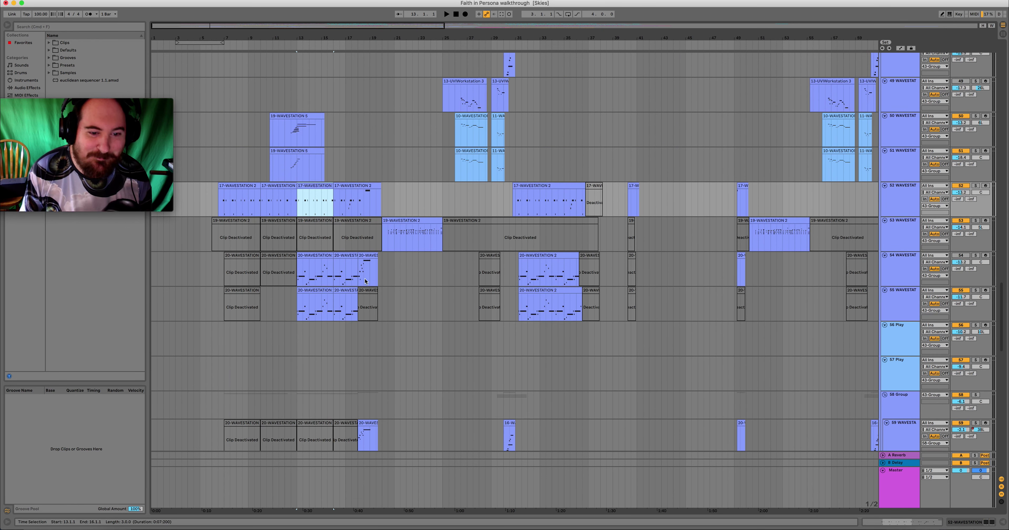
scroll(365, 281, down, 3)
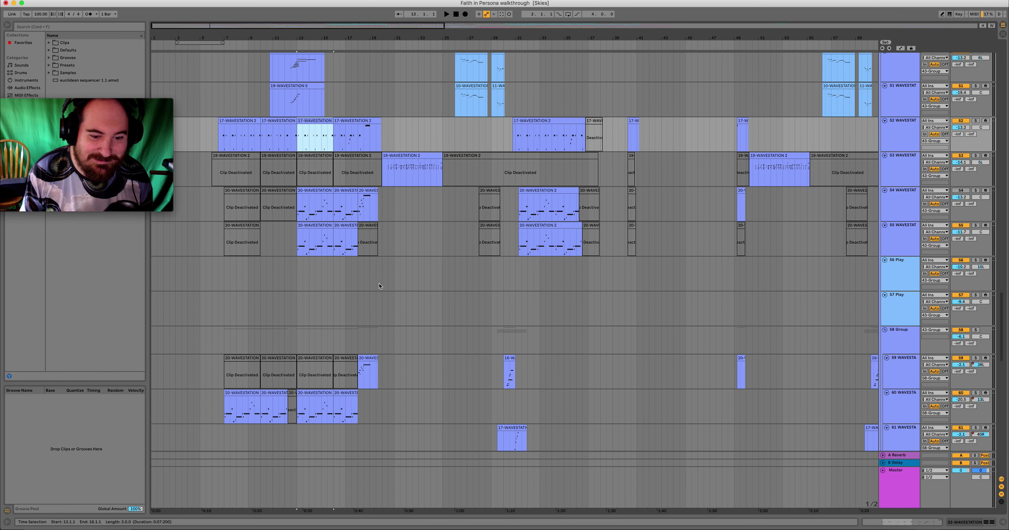
scroll(380, 285, down, 2)
scroll(390, 260, up, 2)
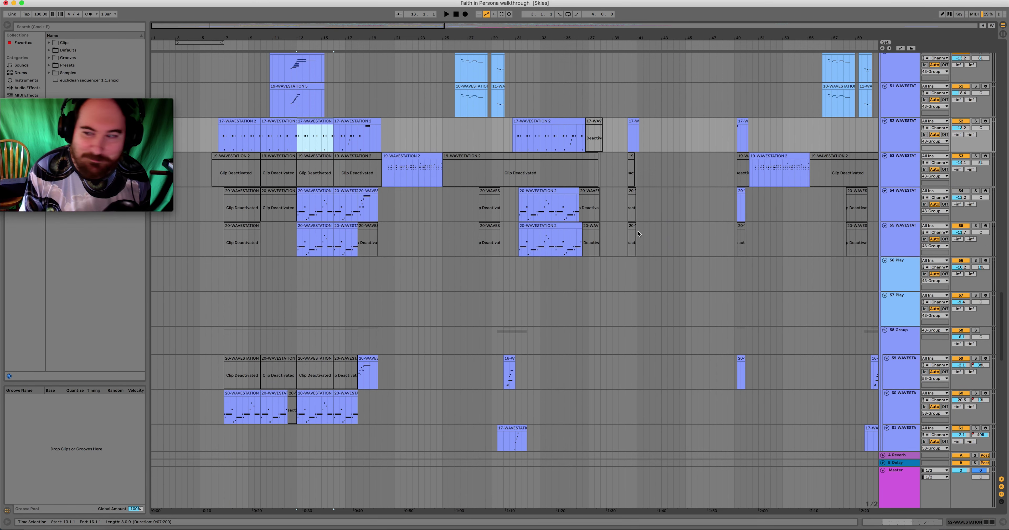
Open the Wavestation clip on track 54 that starts at bar 13 to view its notes.
click(664, 203)
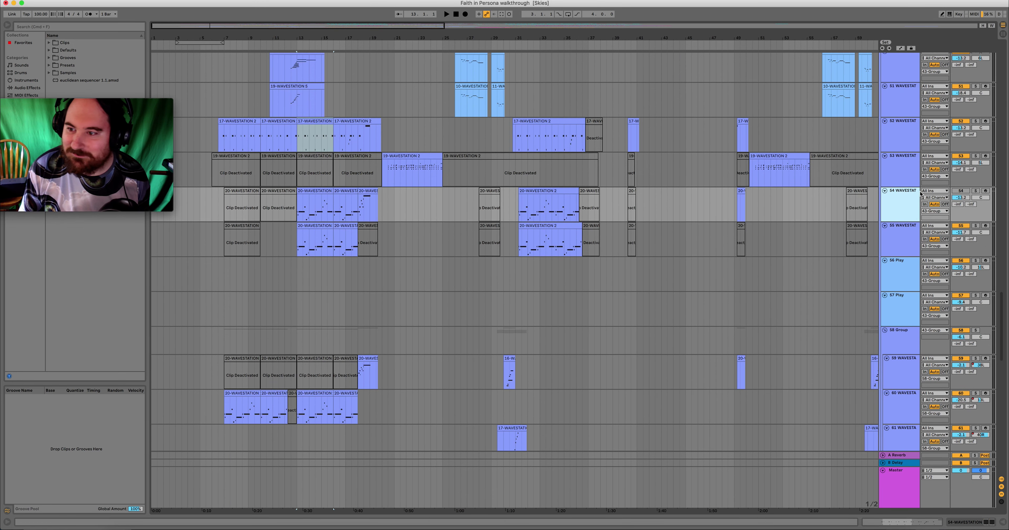
double_click(325, 196)
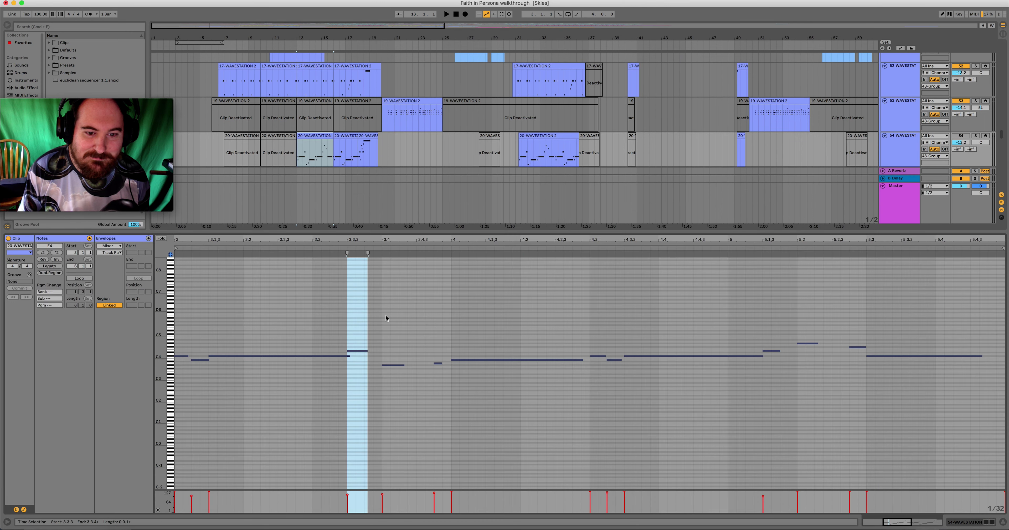
click(314, 146)
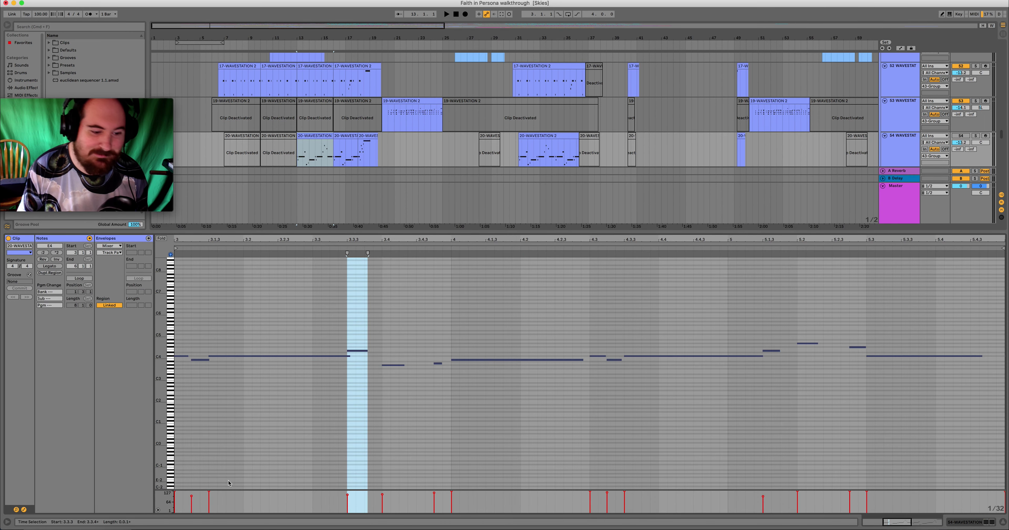
Show track 54's device chain and open its Wavestation instrument window to view the Bee Hive performance.
key(shift+Tab)
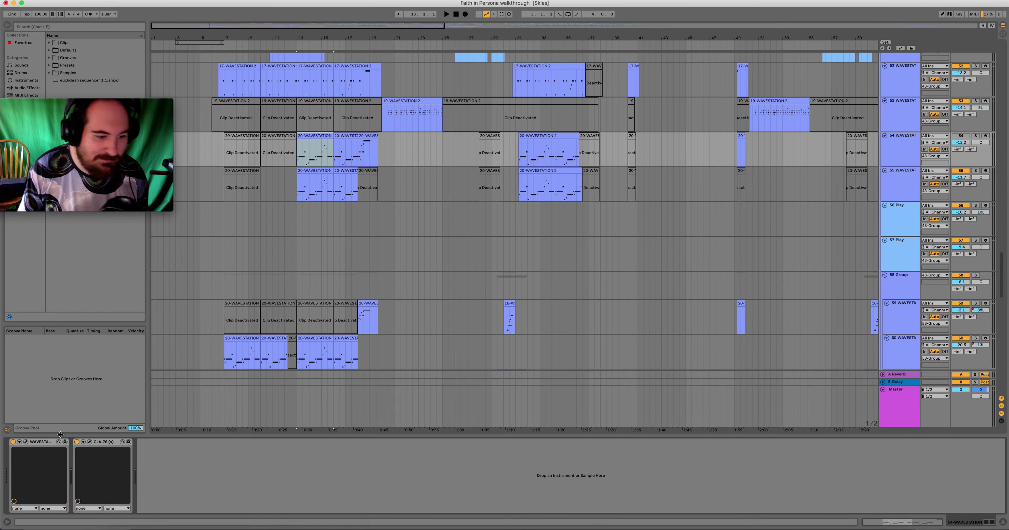
click(26, 442)
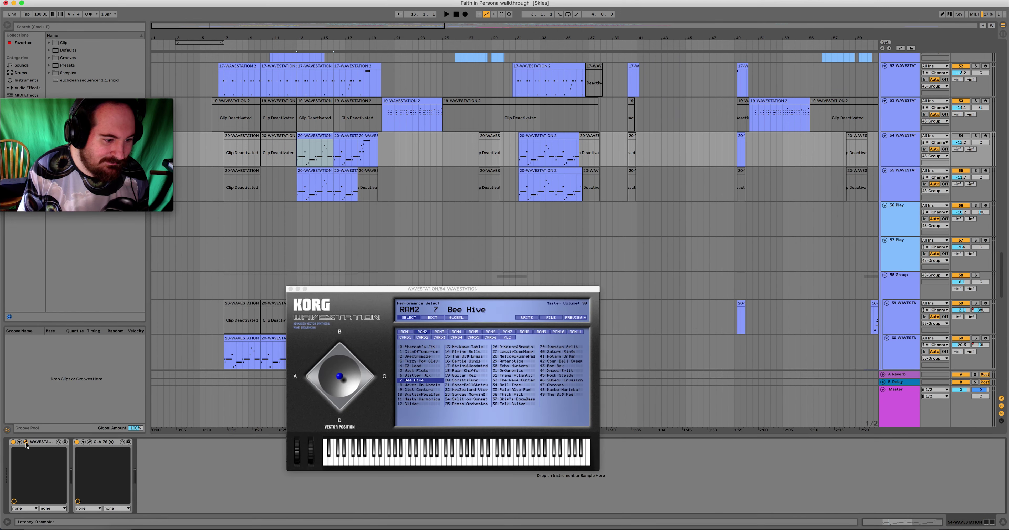
drag(403, 287, 375, 222)
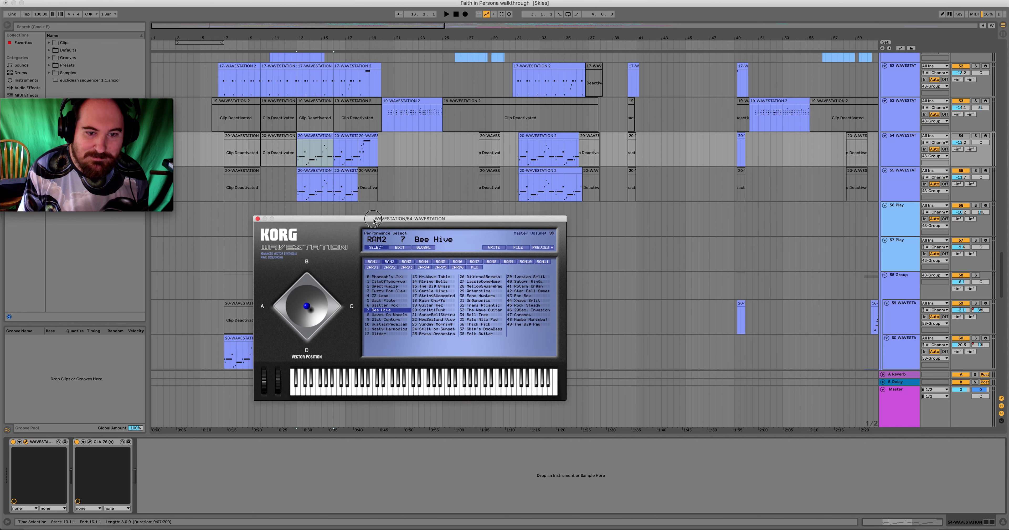
Solo Wavestation track 55, play the section from bar 13 to bar 16, and close the instrument window.
click(1008, 149)
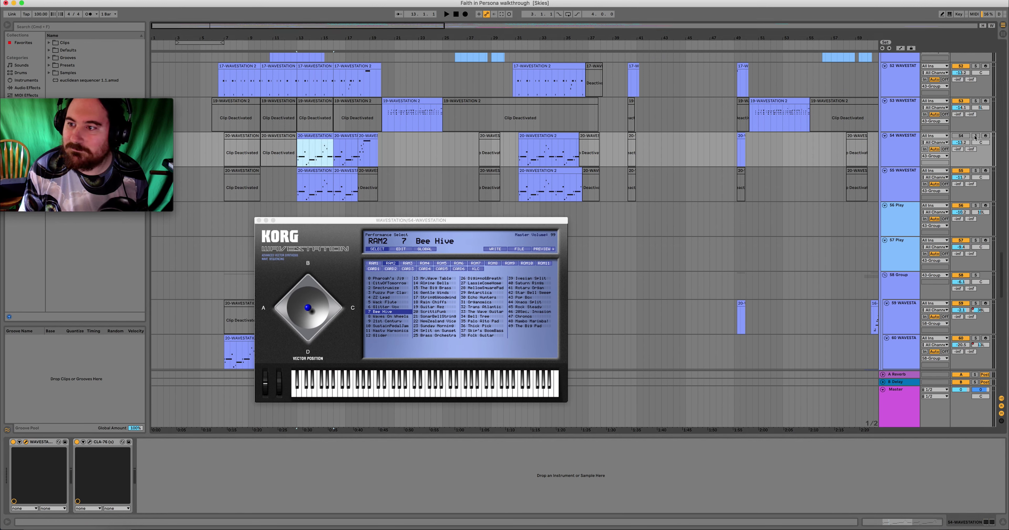
click(976, 170)
key(space)
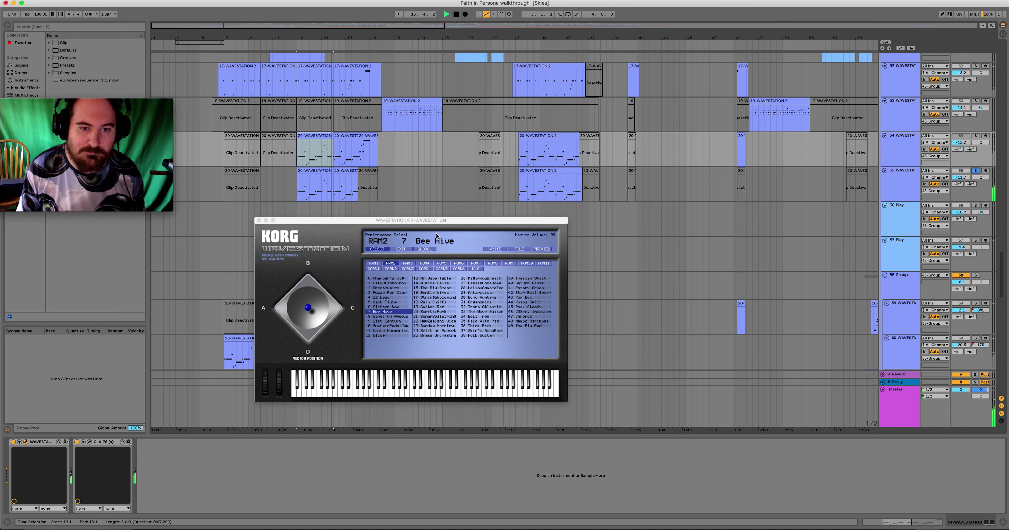
key(space)
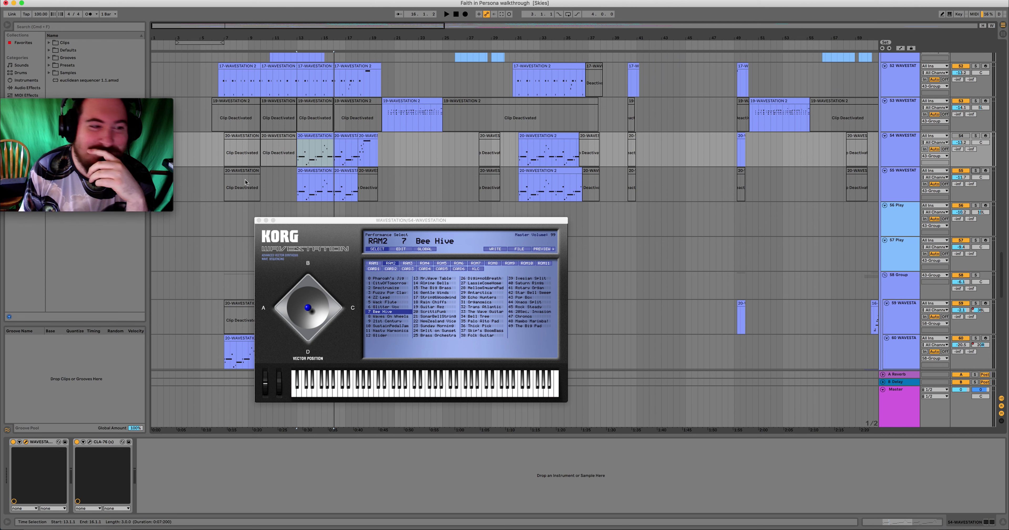
drag(424, 221, 421, 218)
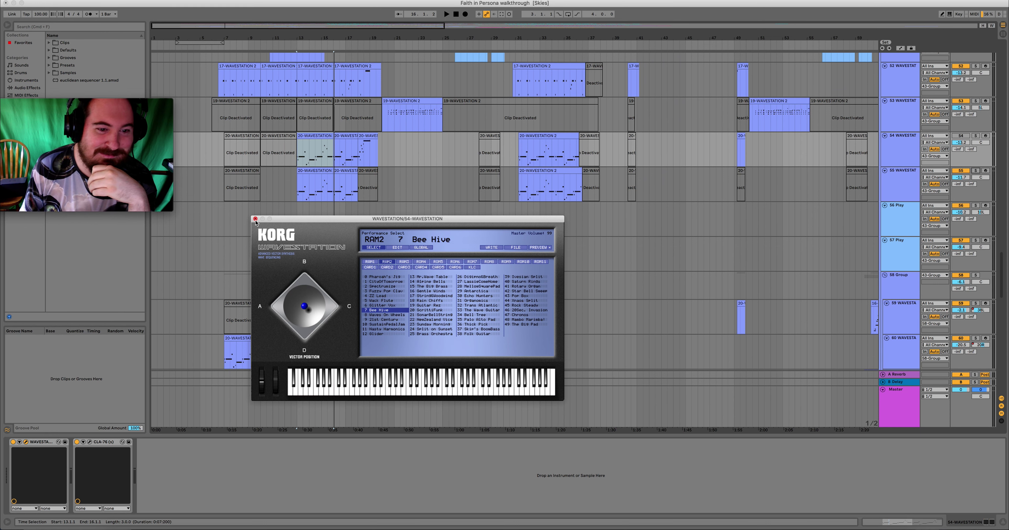
click(254, 218)
Solo the 04 - Mad Bike Messenger track, play its loop from bar 7, and remove the solo.
scroll(423, 263, up, 6)
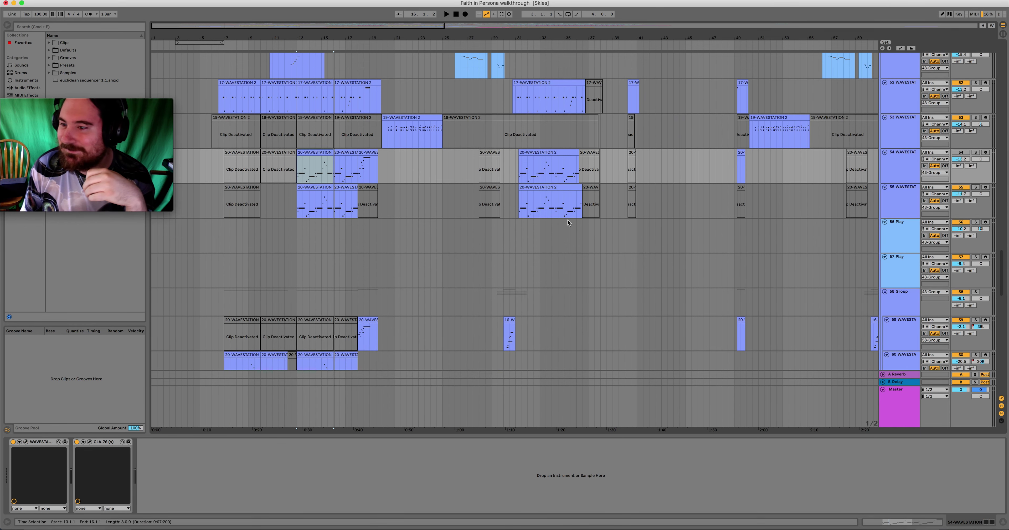
scroll(467, 242, up, 20)
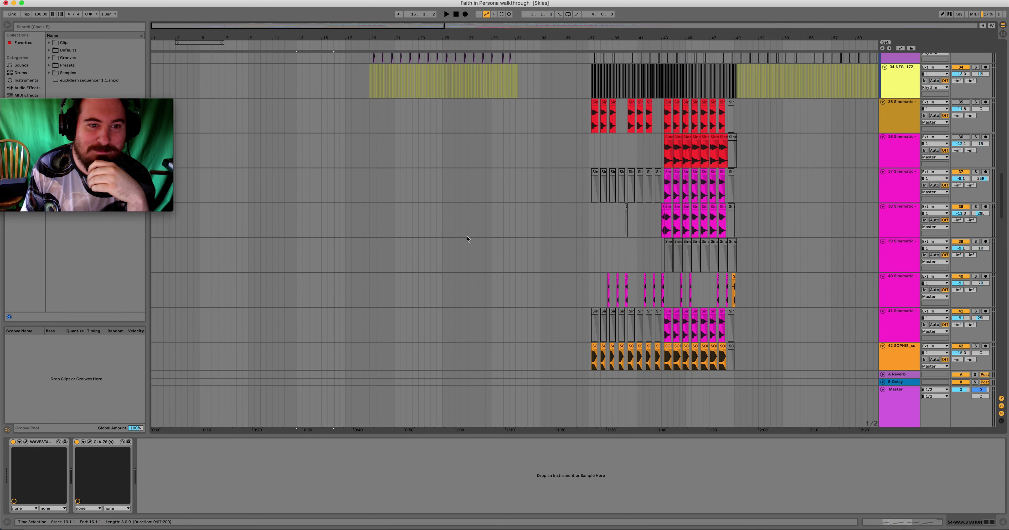
scroll(464, 238, up, 15)
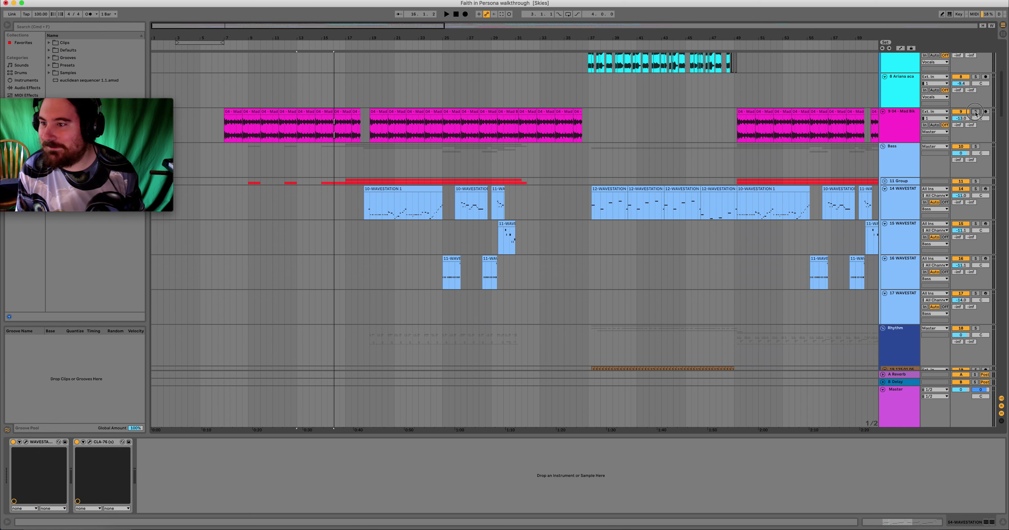
click(976, 112)
click(223, 130)
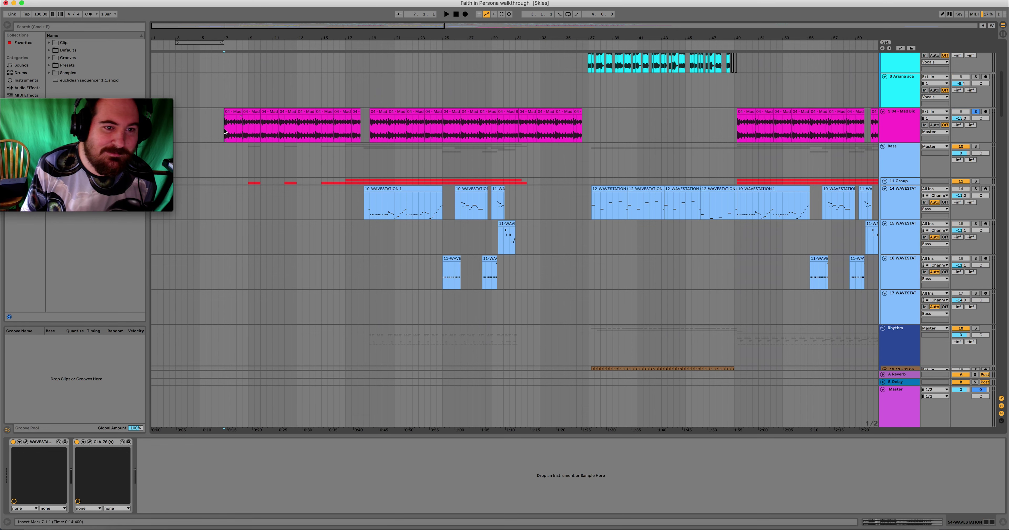
scroll(221, 189, up, 2)
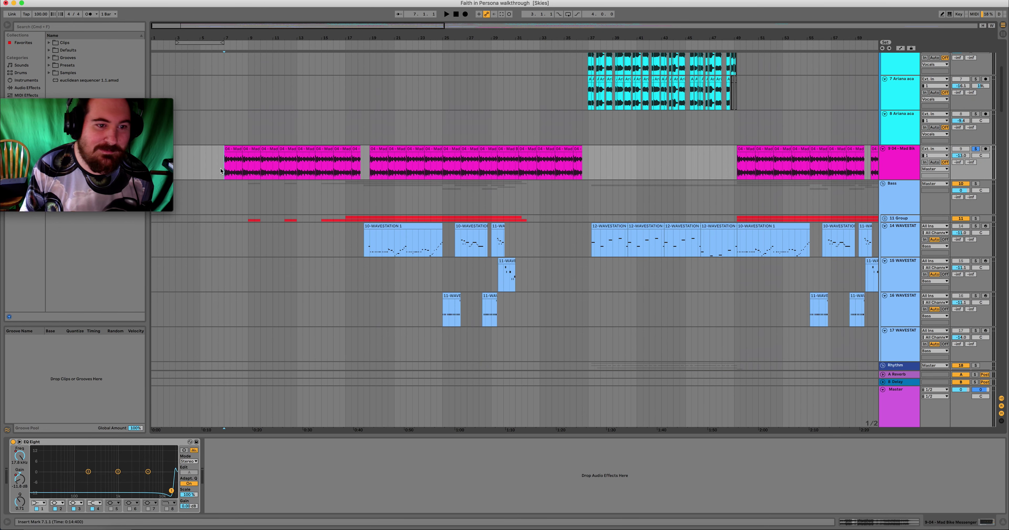
key(space)
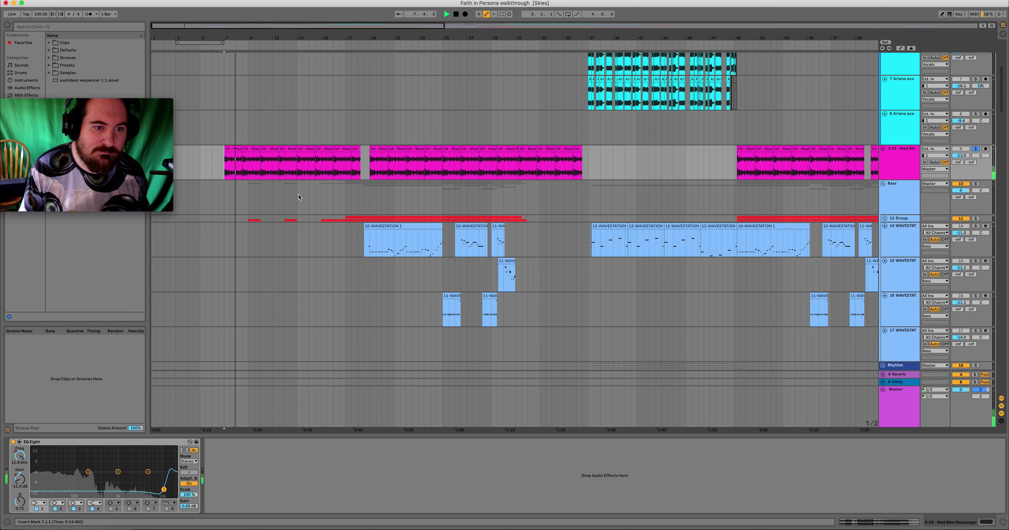
click(976, 149)
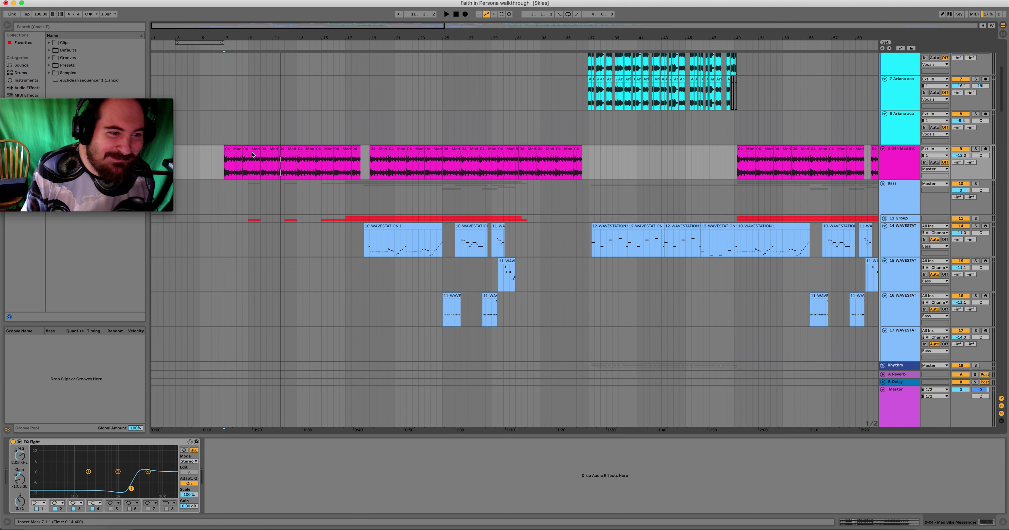
Select the Mad Bike Messenger clip starting at 11.3.1 and check the bass and rhythm tracks below it.
click(286, 150)
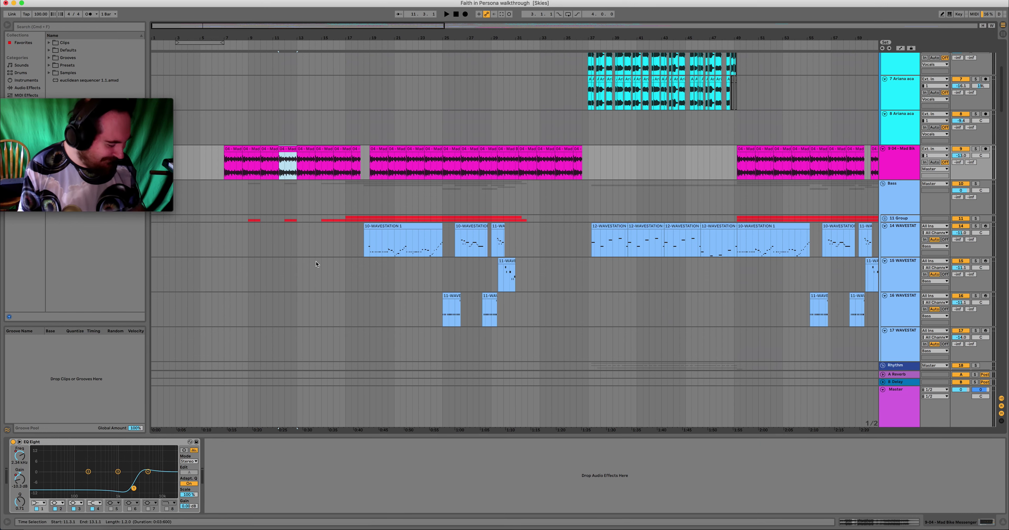
scroll(355, 253, down, 5)
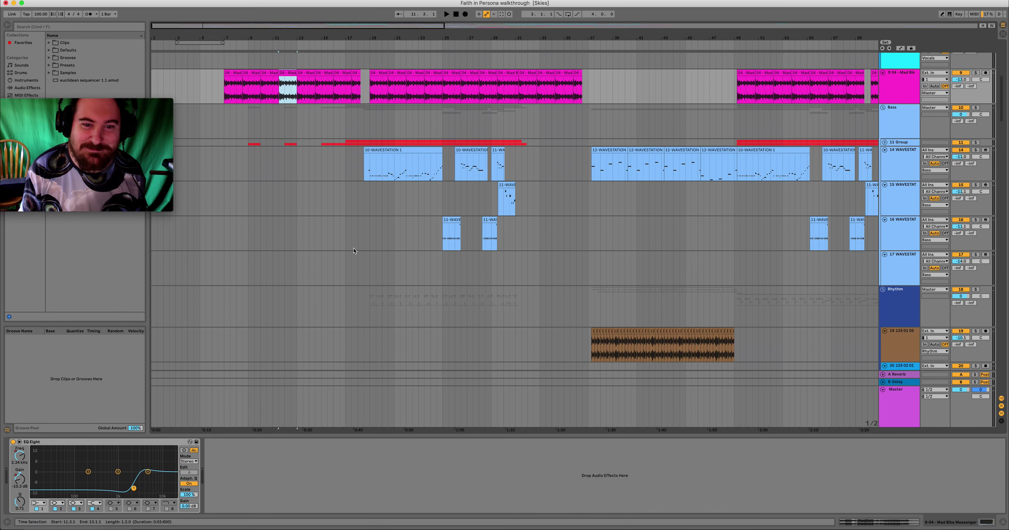
scroll(372, 253, down, 3)
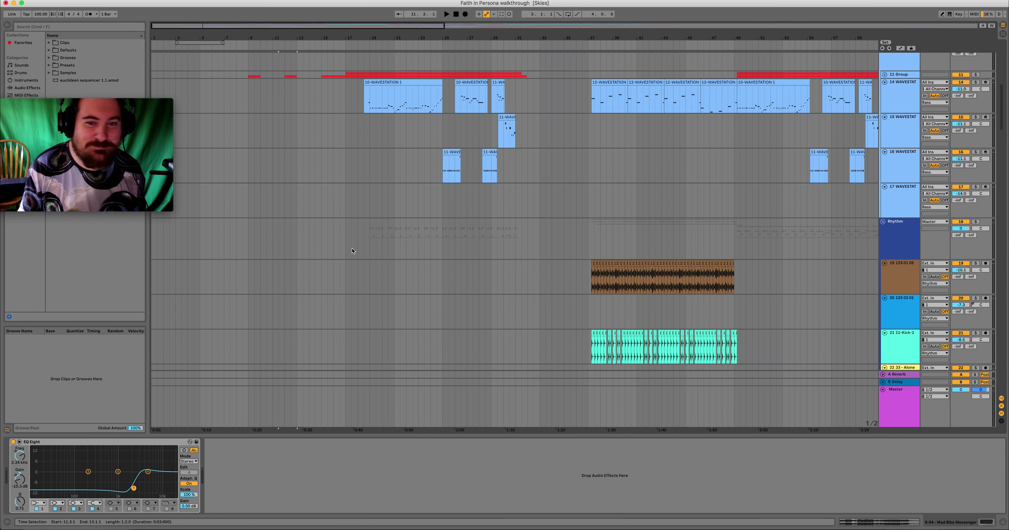
scroll(397, 255, up, 4)
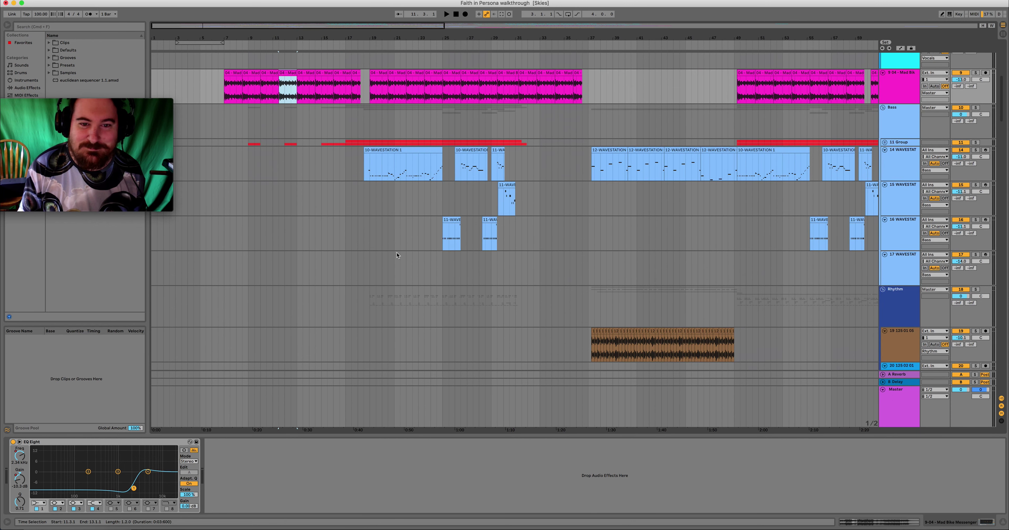
Play the full arrangement from 18.3.1, the start of the first bass clip on Wavestation track 14.
click(364, 171)
scroll(909, 142, down, 2)
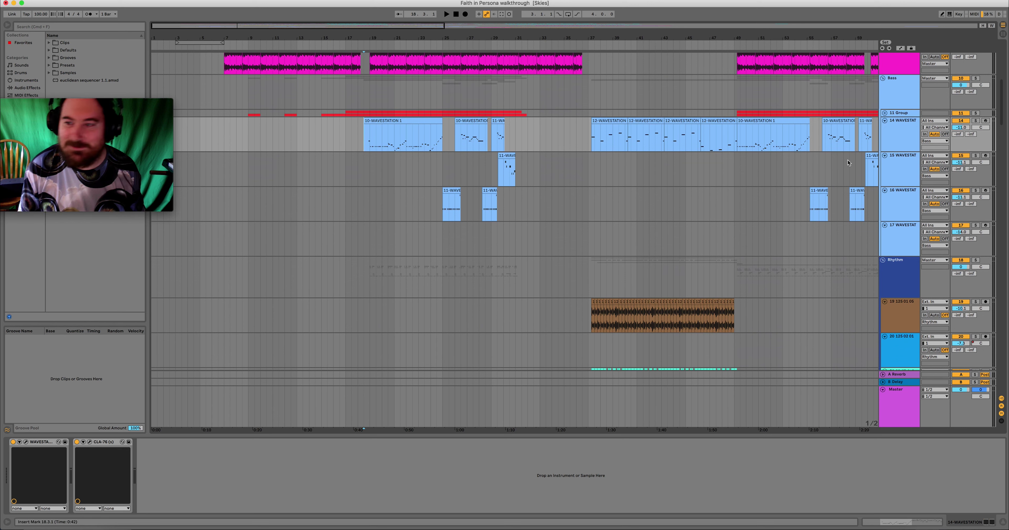
scroll(290, 185, up, 1)
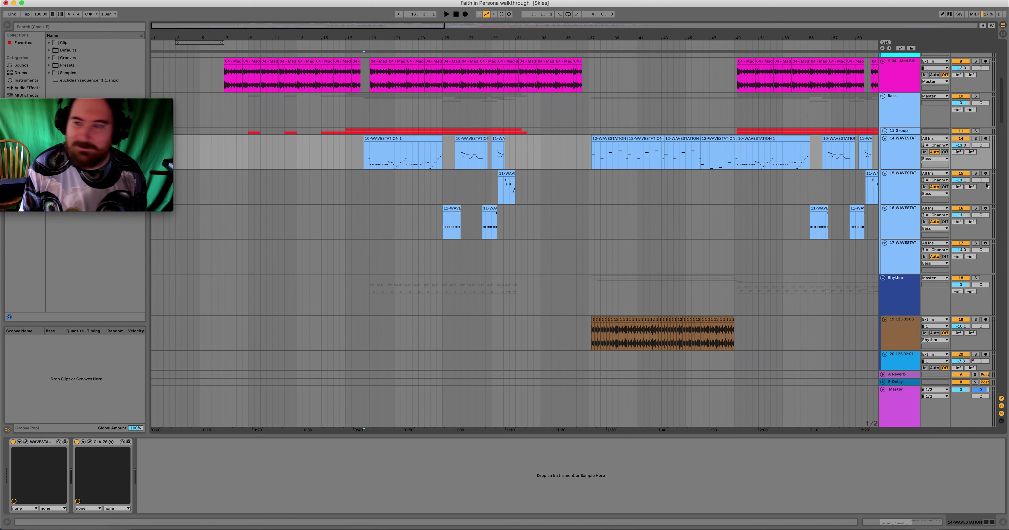
click(901, 159)
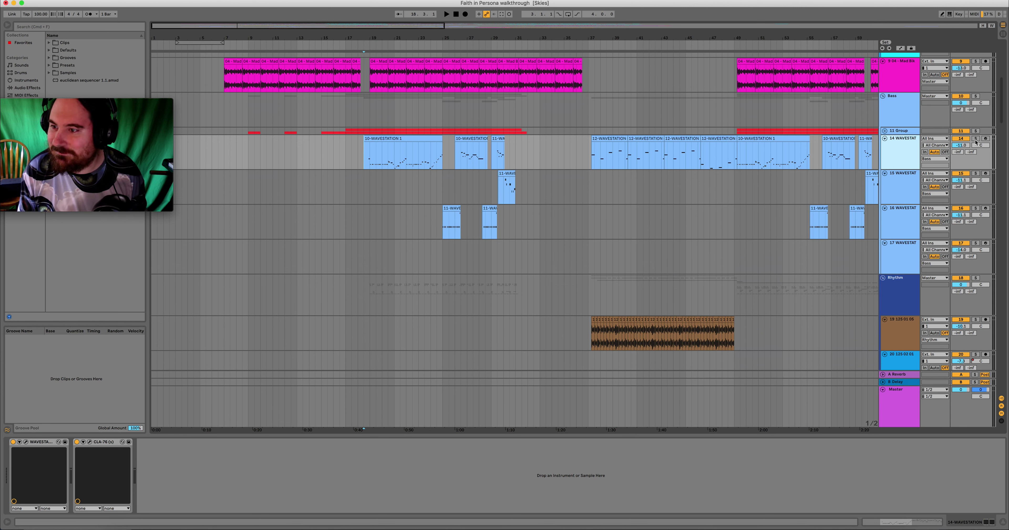
key(space)
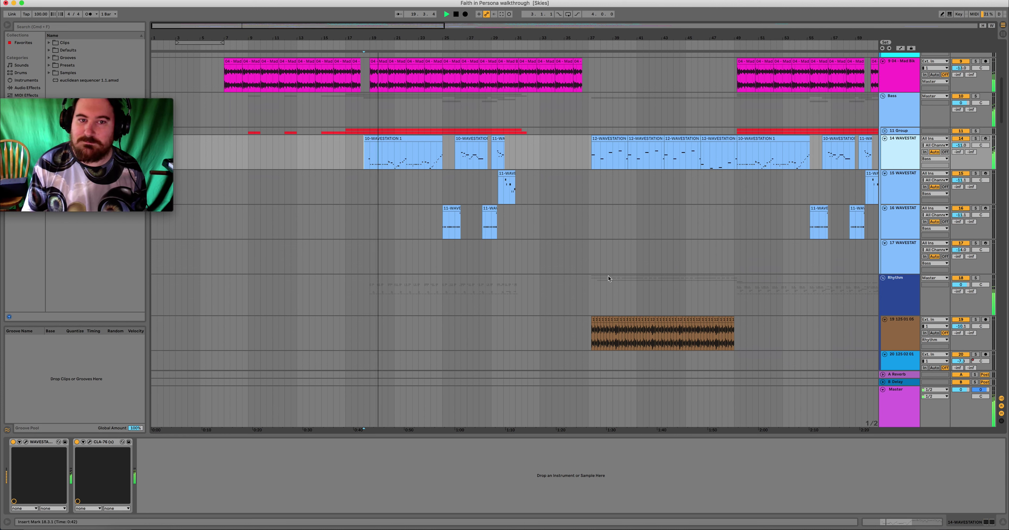
During playback, solo the Mad Bike Messenger track and add Wavestation bass tracks 14, 15 and 16 to the solo.
click(977, 62)
click(975, 139)
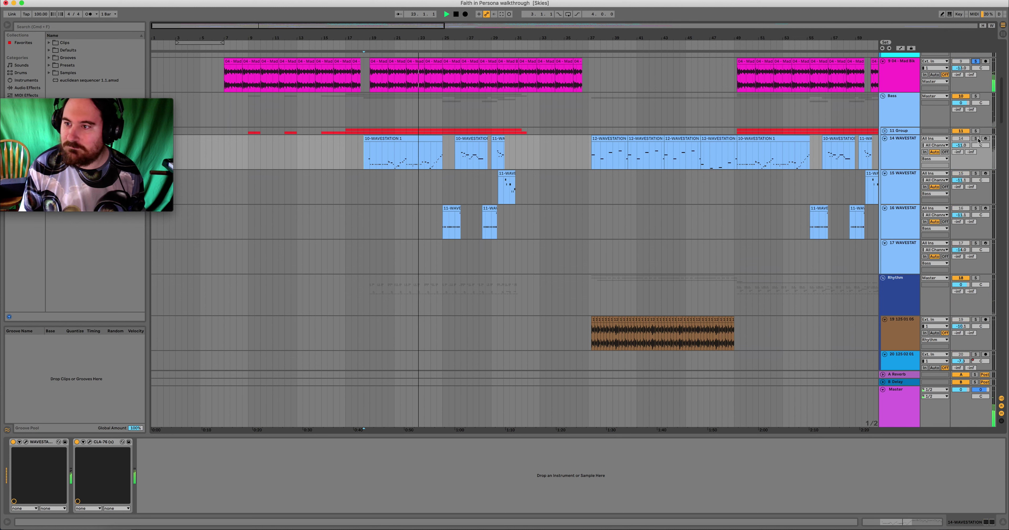
click(975, 174)
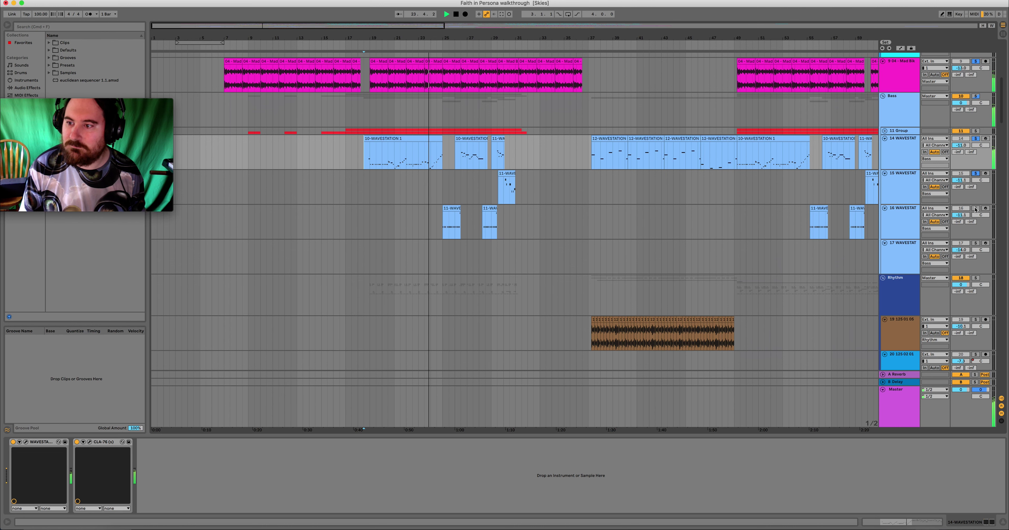
click(976, 208)
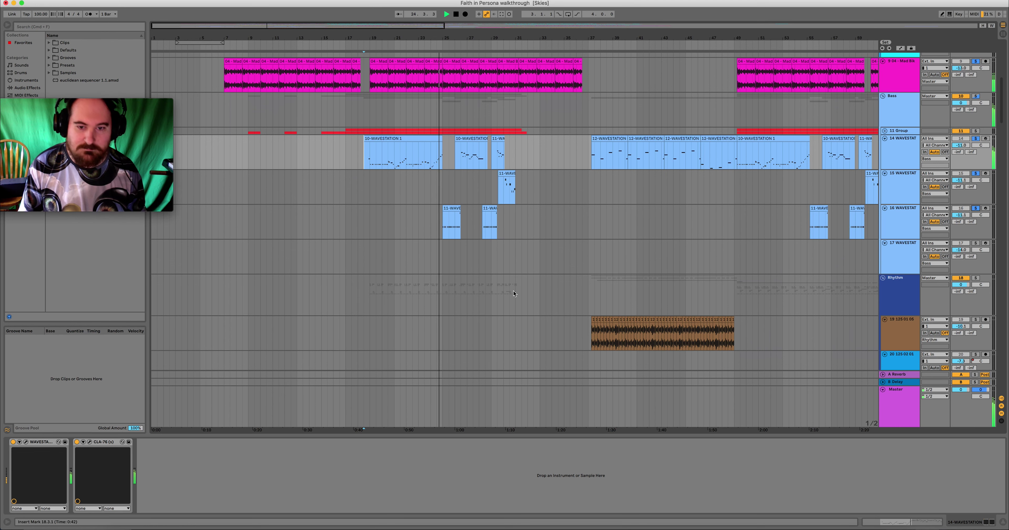
Open the bass clip on track 14 that starts at bar 26 to view its notes, and stop playback.
scroll(513, 292, down, 3)
scroll(515, 291, up, 4)
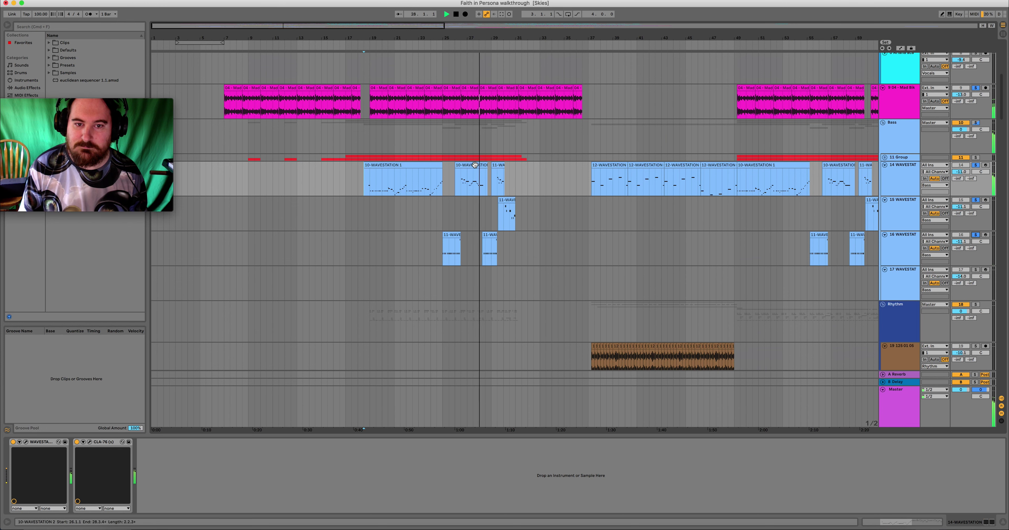
double_click(470, 180)
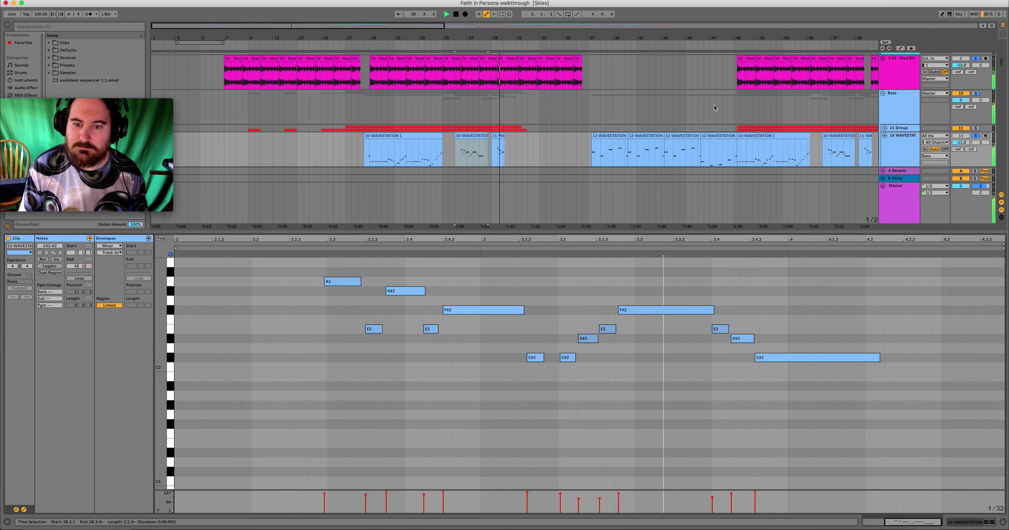
key(space)
Inspect the bass clip's melody by selecting all of its notes, clear the selection, and close the note editor.
scroll(501, 133, down, 1)
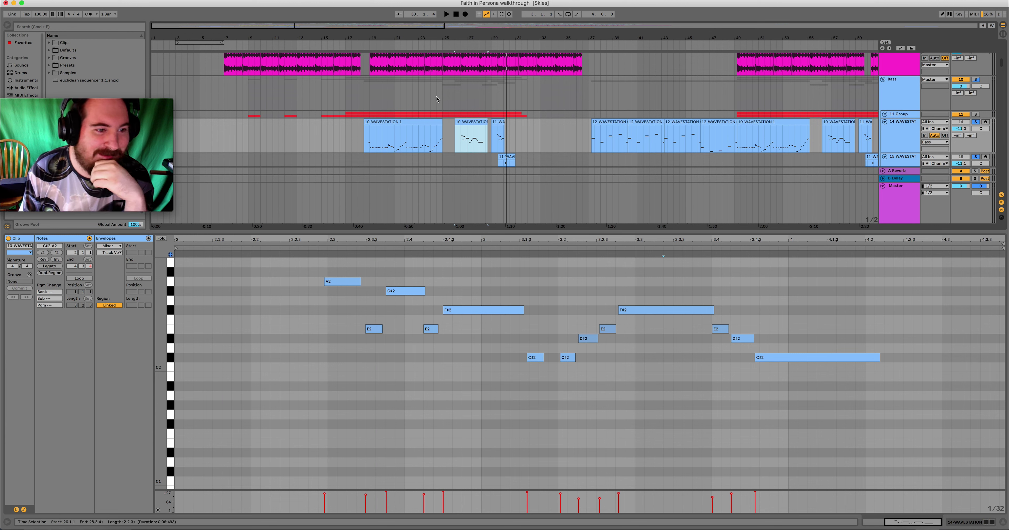
click(455, 356)
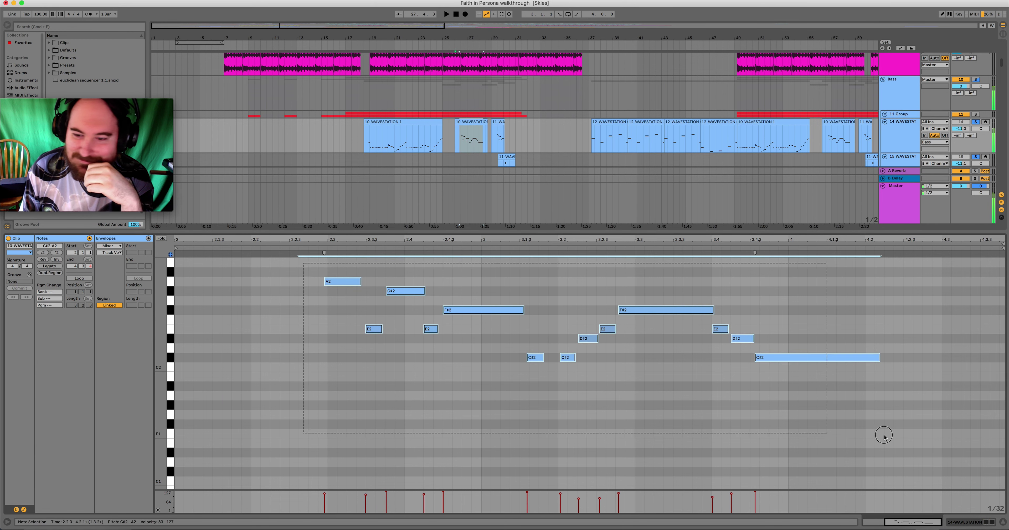
click(804, 424)
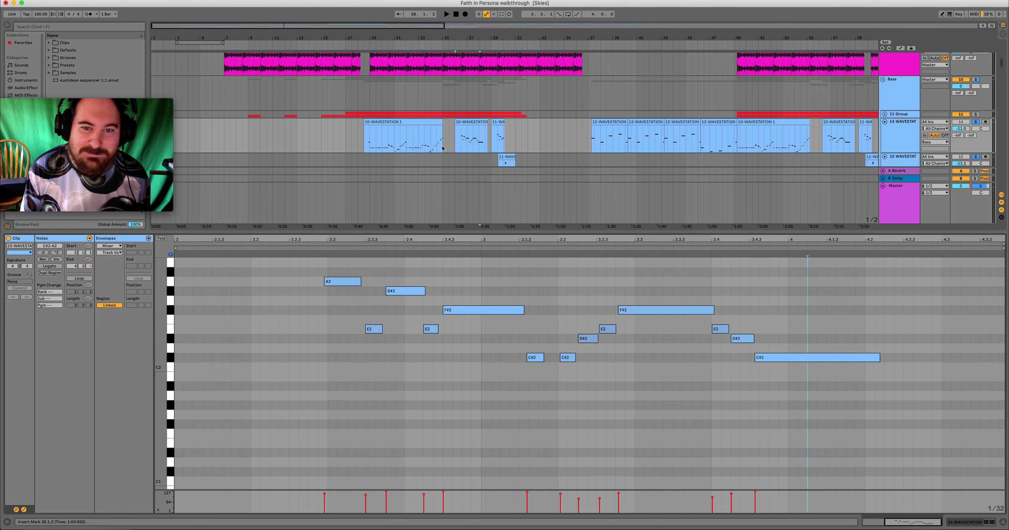
scroll(442, 149, down, 3)
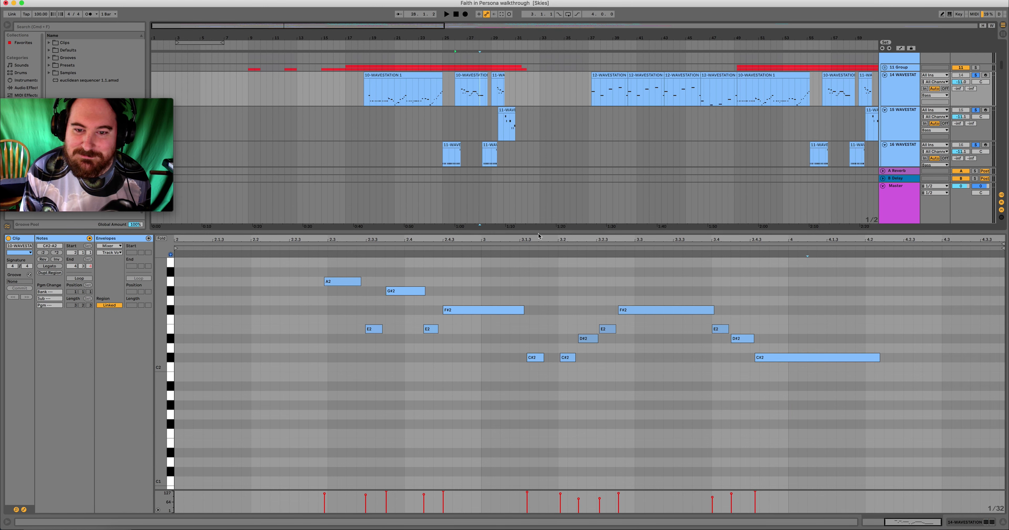
key(super+alt+l)
scroll(703, 208, up, 2)
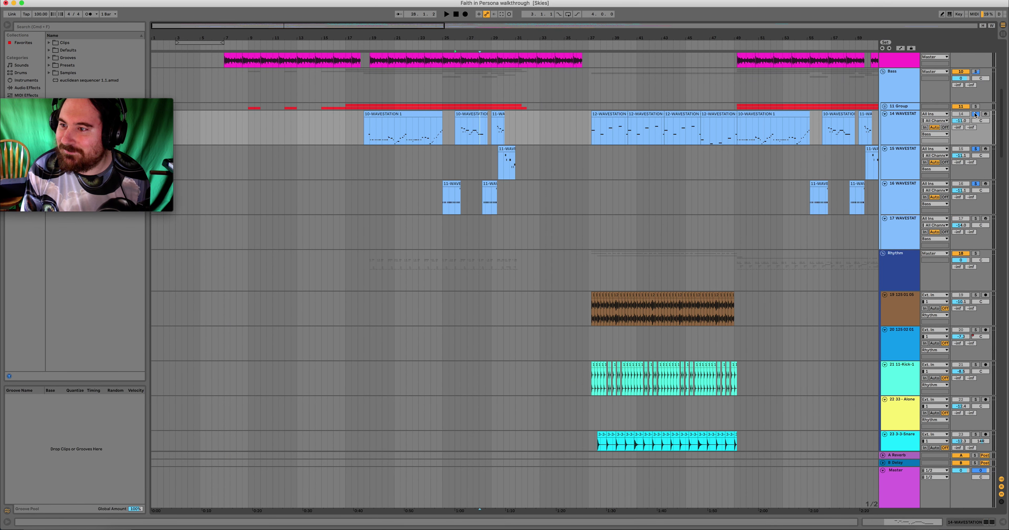
Clear the bass track solos and play NFG_172 drum track 26 soloed from 19.1.1.
click(976, 114)
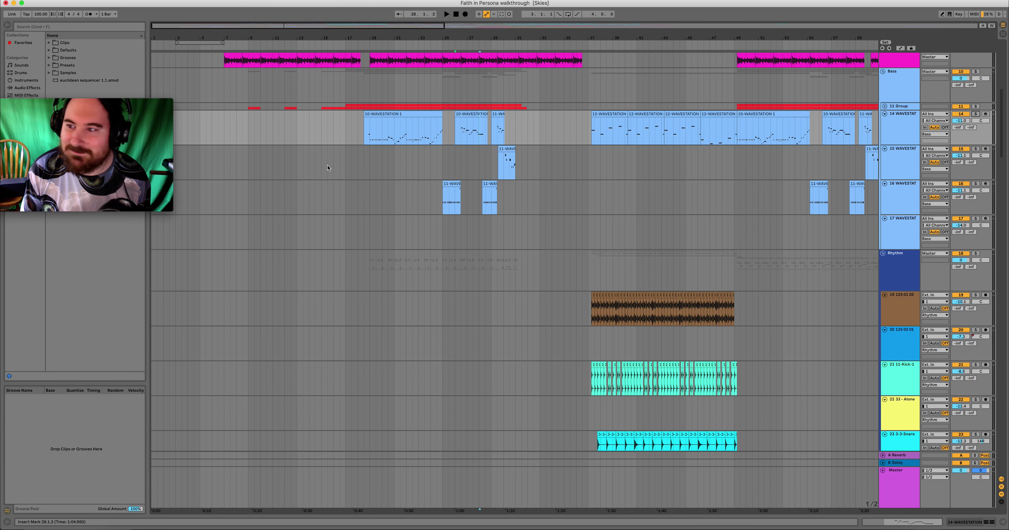
scroll(466, 195, down, 10)
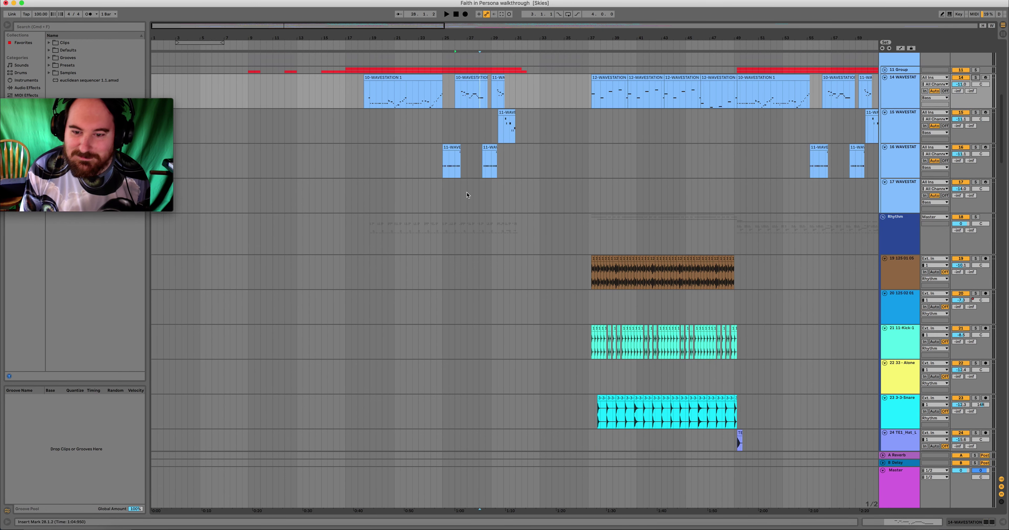
scroll(466, 194, down, 3)
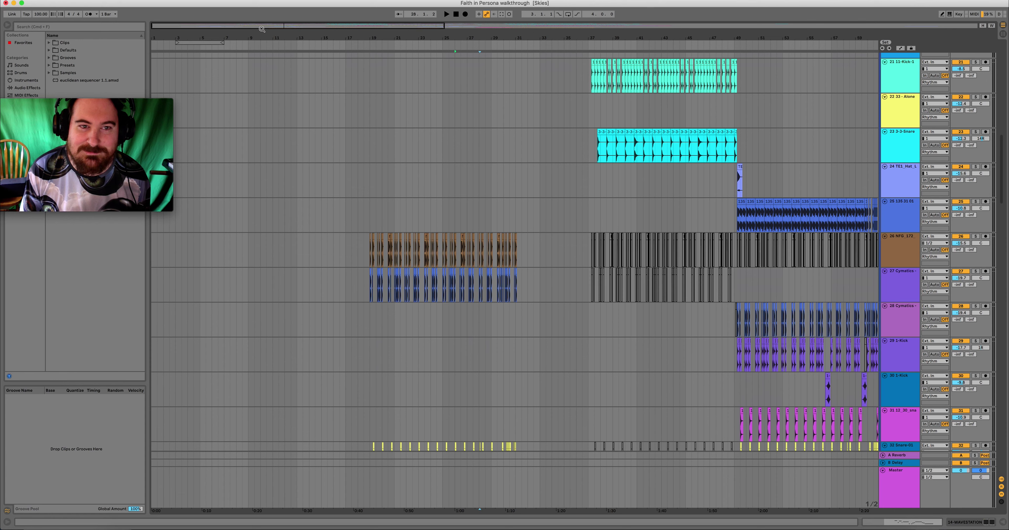
drag(277, 26, 284, 27)
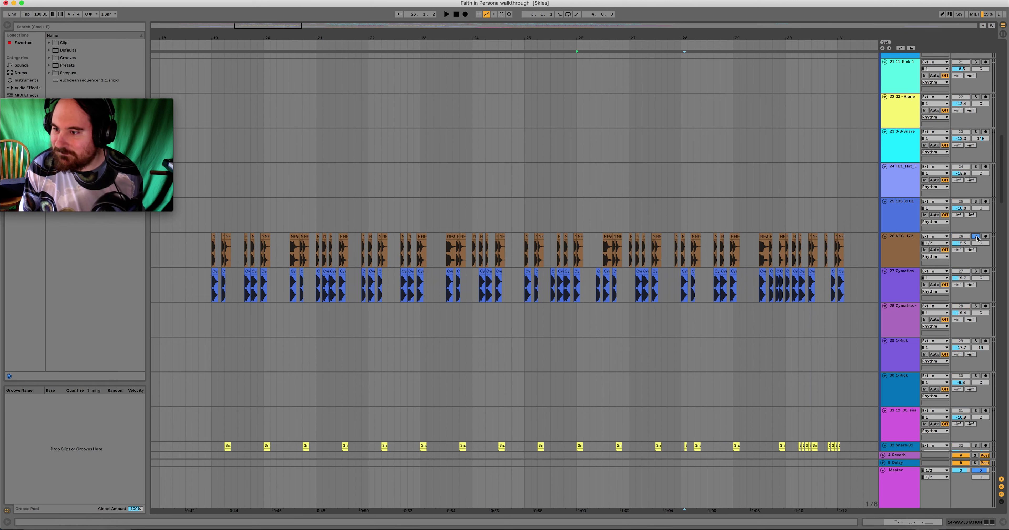
click(977, 237)
click(210, 257)
key(space)
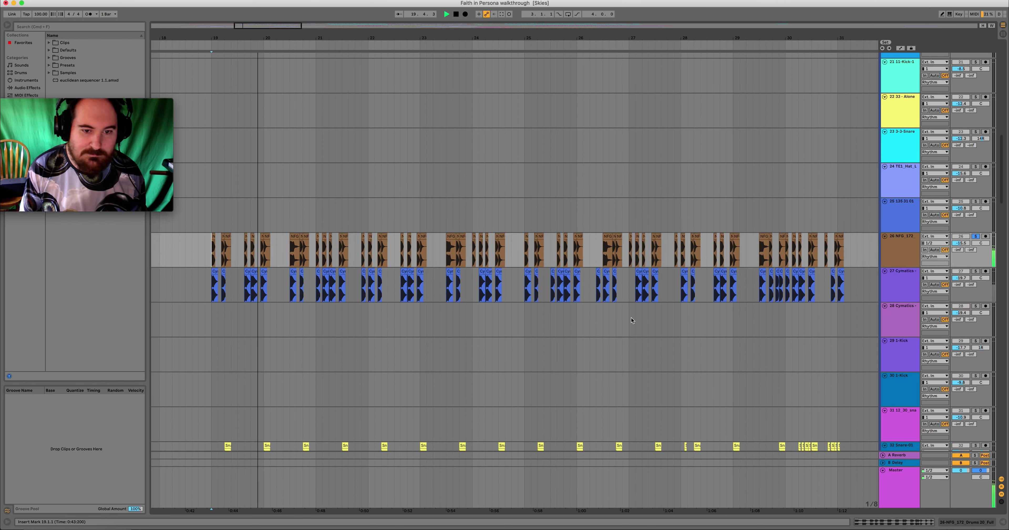
During playback, add Cymatics track 27, Snare track 32, Distant Snare track 33 and NFG_172 track 34 to the solo one by one.
click(977, 271)
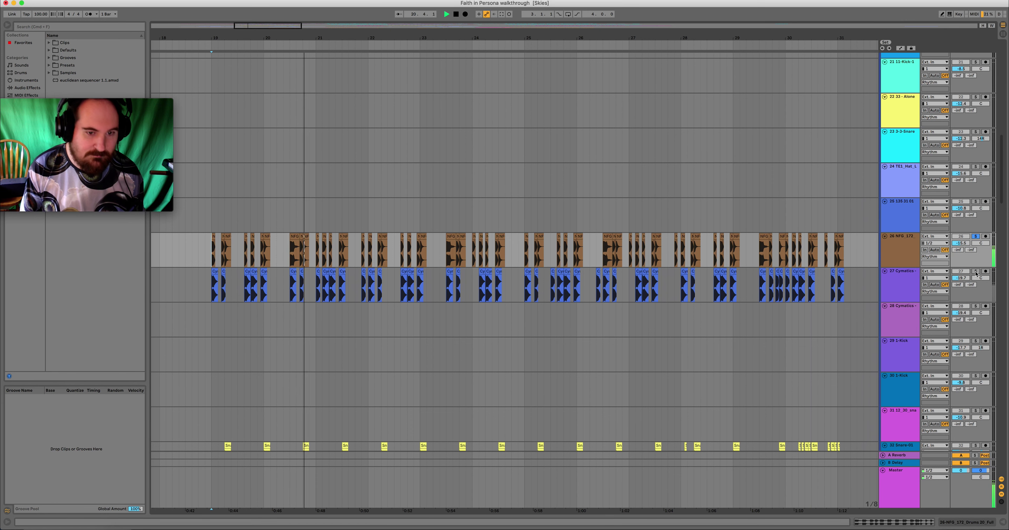
scroll(417, 313, down, 4)
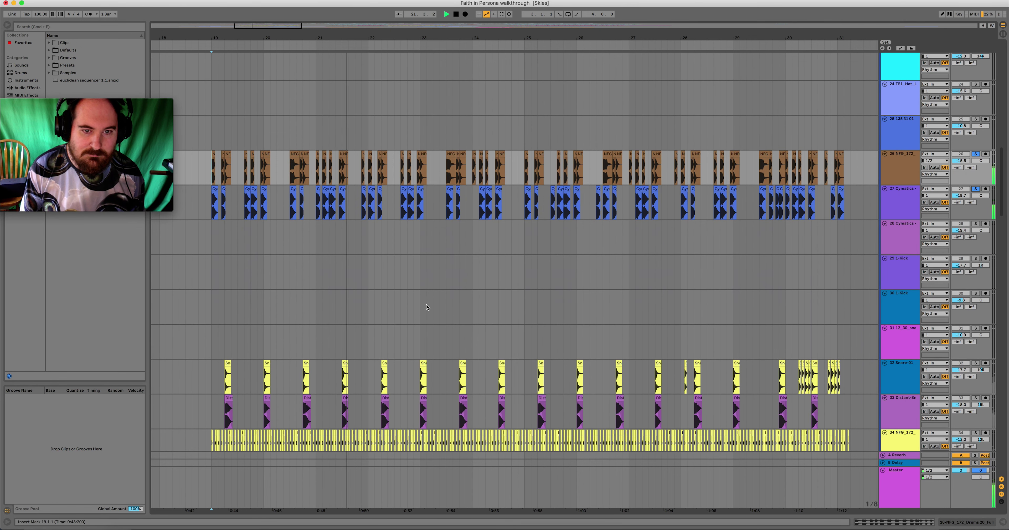
click(976, 363)
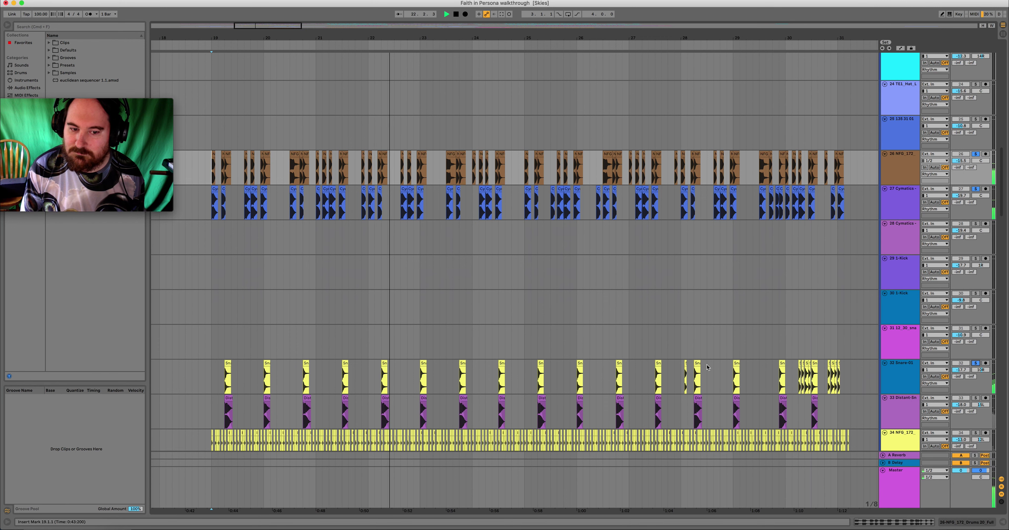
scroll(975, 345, down, 3)
click(976, 334)
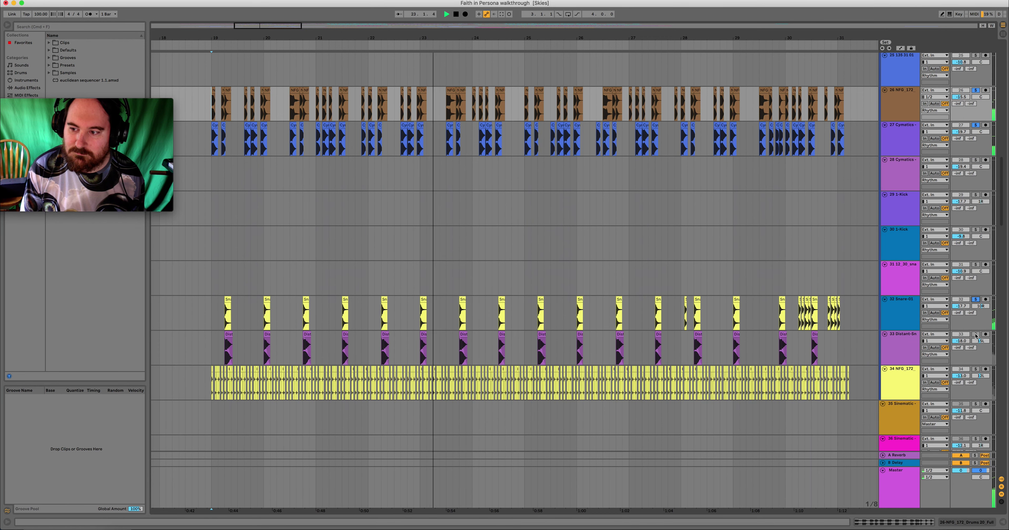
scroll(968, 353, down, 1)
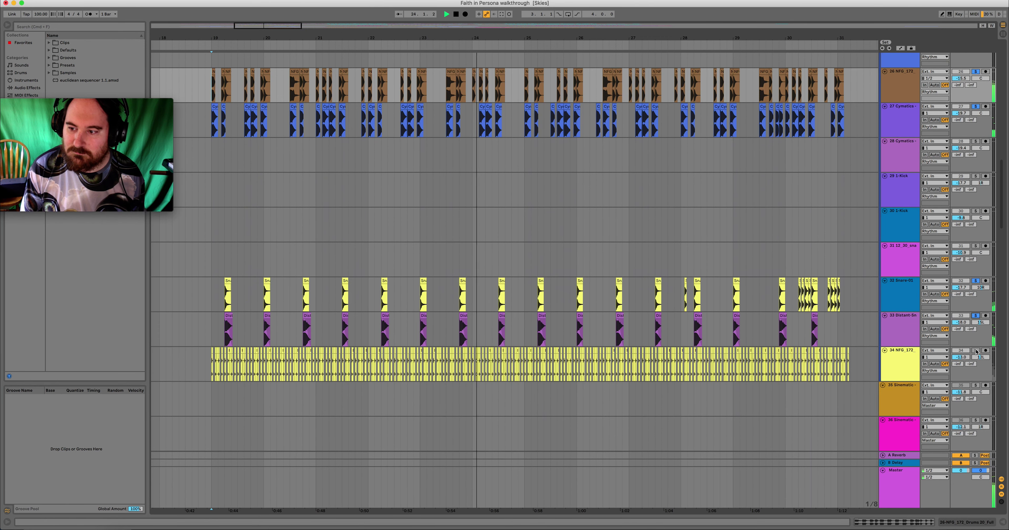
click(976, 351)
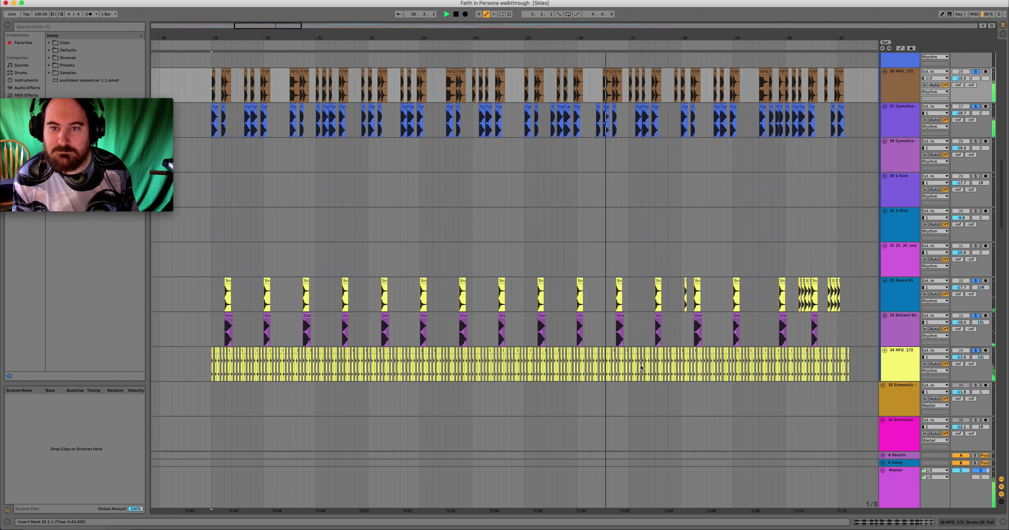
Follow the soloed drum clips through to bar 31, stop playback and clear the drum track solos.
scroll(639, 372, down, 3)
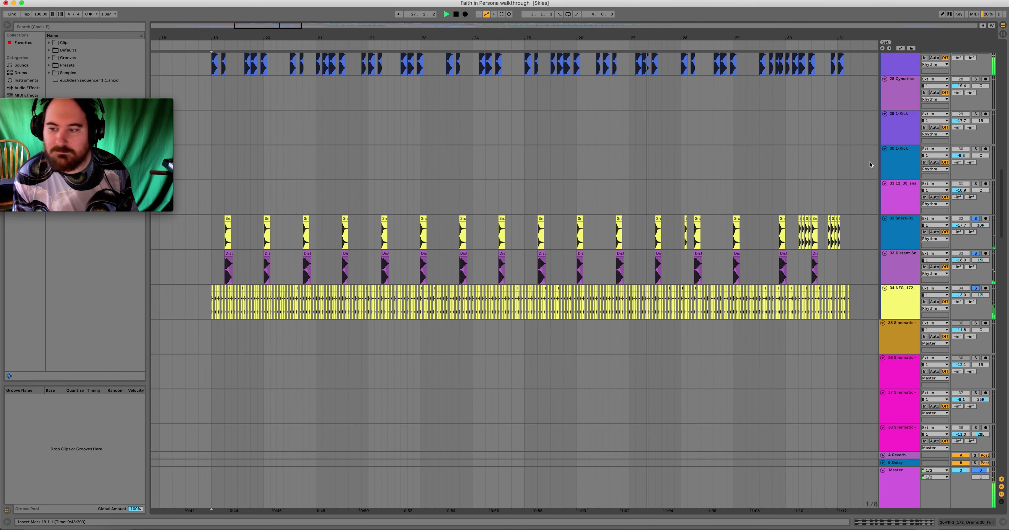
scroll(639, 371, up, 2)
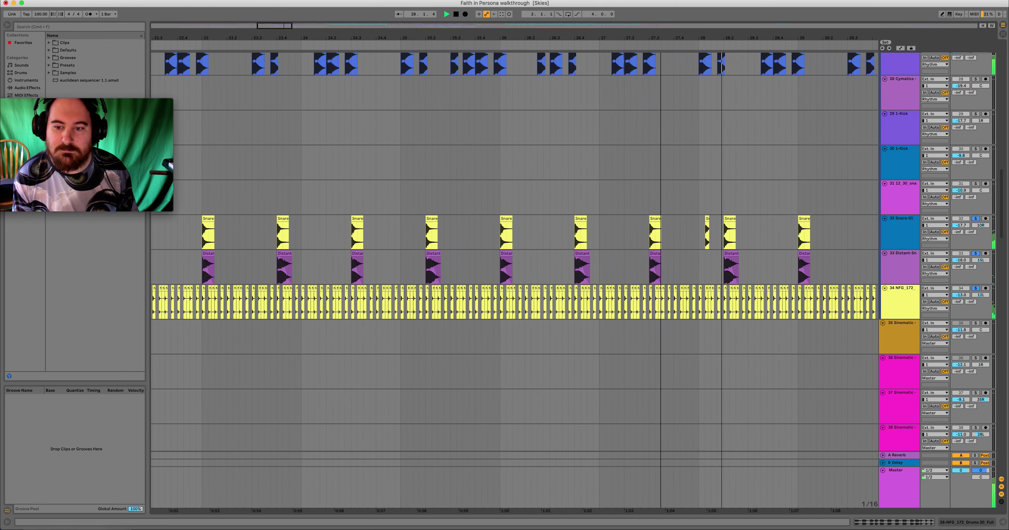
scroll(639, 372, up, 2)
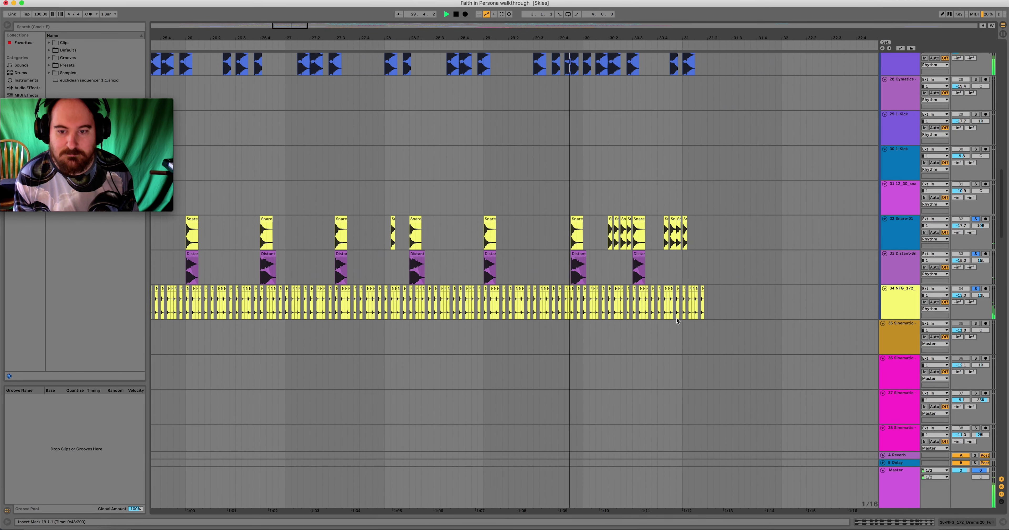
scroll(987, 89, up, 3)
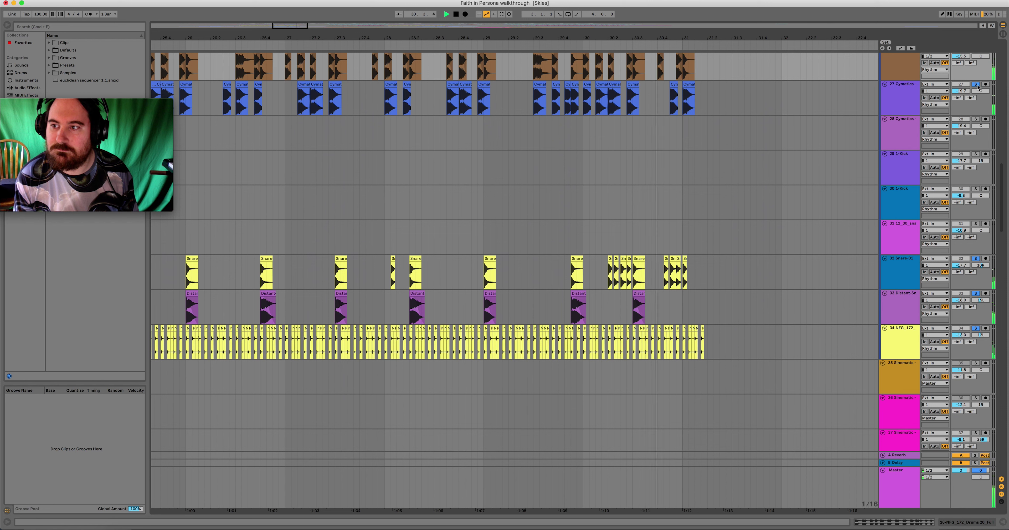
key(space)
click(976, 85)
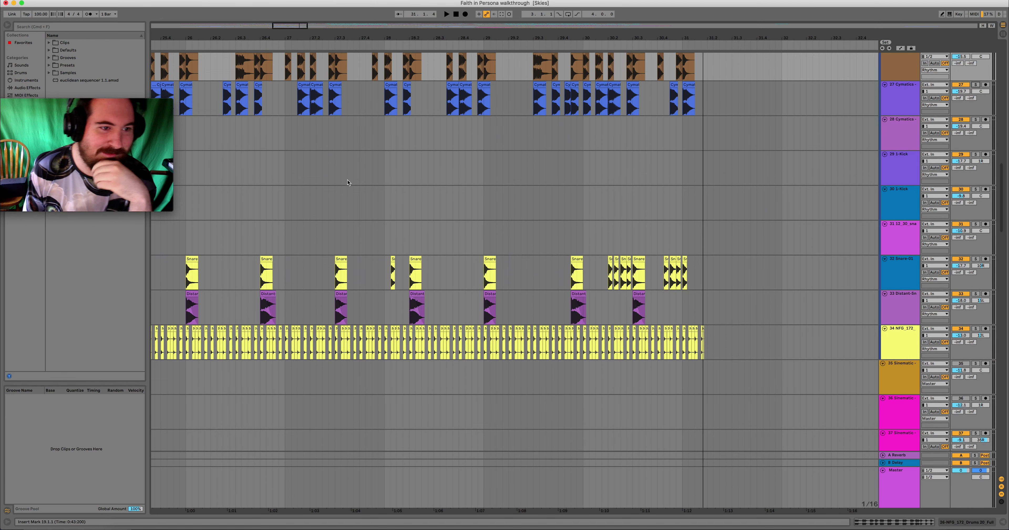
Point out the clips on drum tracks 26, 27 and 34 by selecting them around bars 28 to 31, and clear the selection.
scroll(349, 183, up, 1)
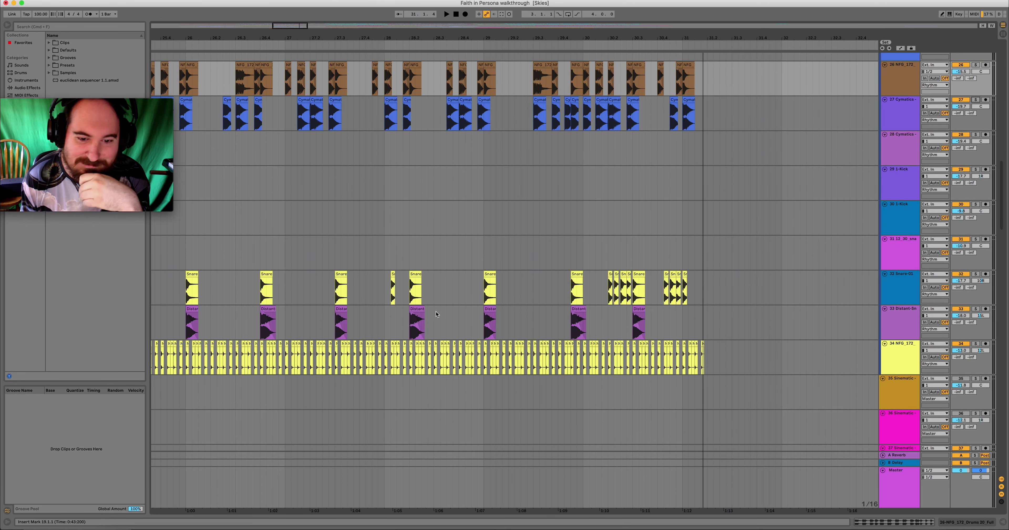
scroll(529, 170, up, 5)
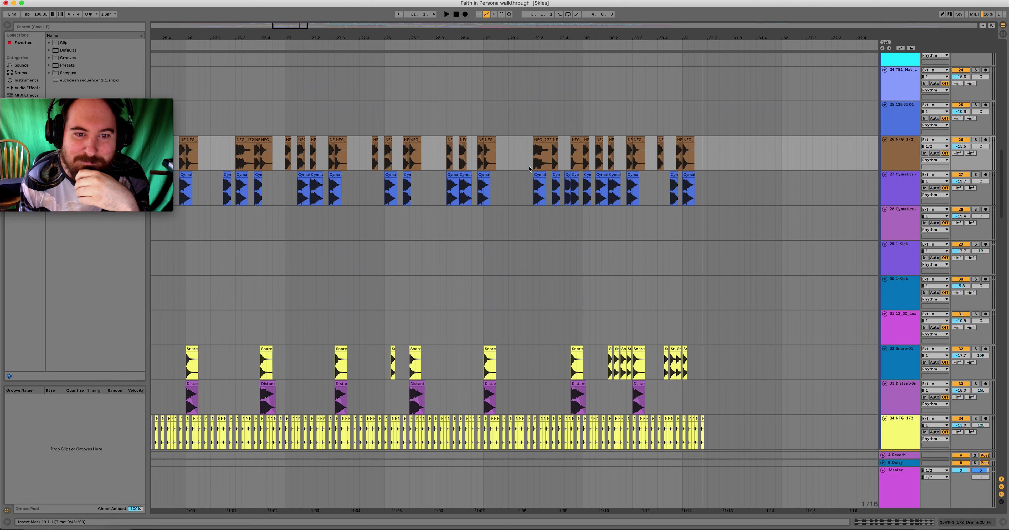
drag(739, 197, 421, 149)
click(502, 224)
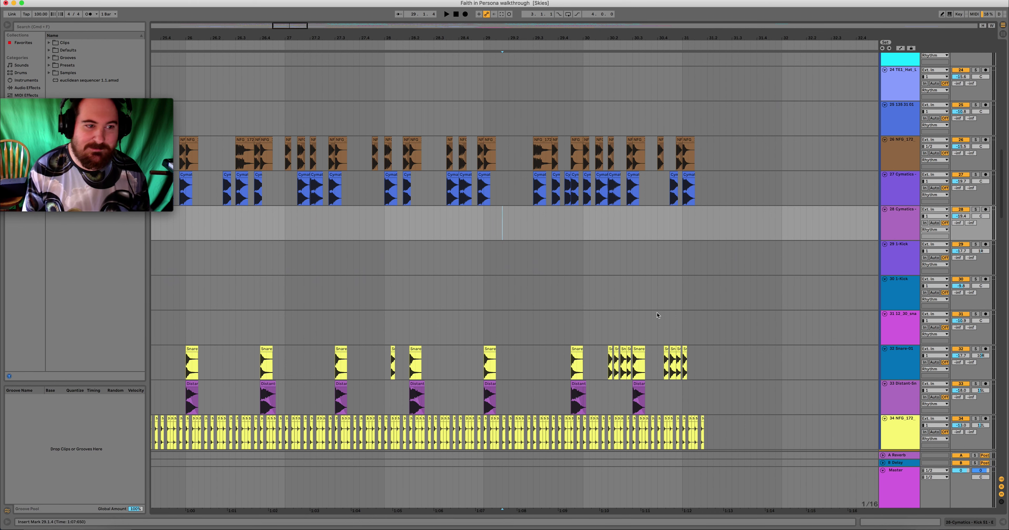
scroll(658, 315, down, 4)
drag(403, 373, 750, 378)
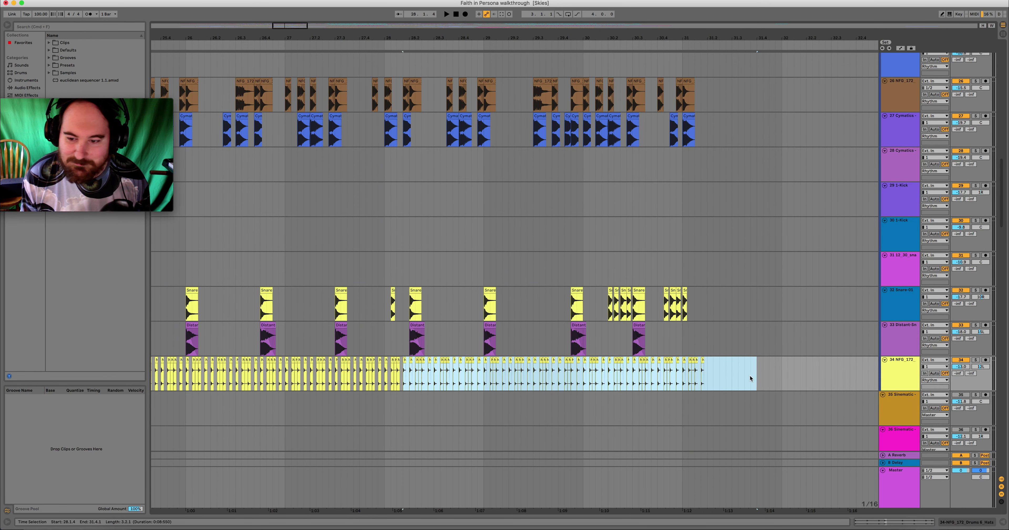
click(514, 338)
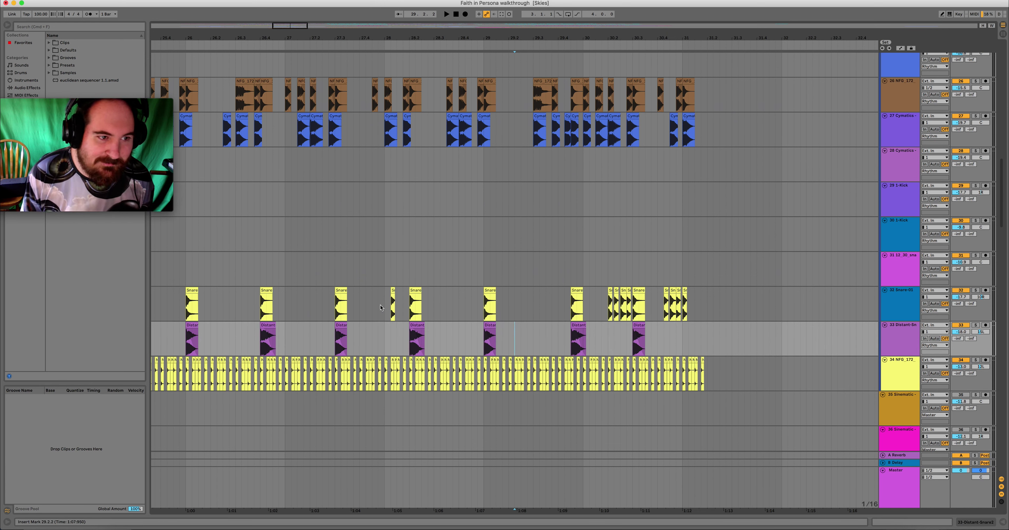
Solo Snare track 32 and Distant Snare track 33, play them from 28.2.1, and add NFG_172 track 34 to the solo.
click(413, 304)
key(Down)
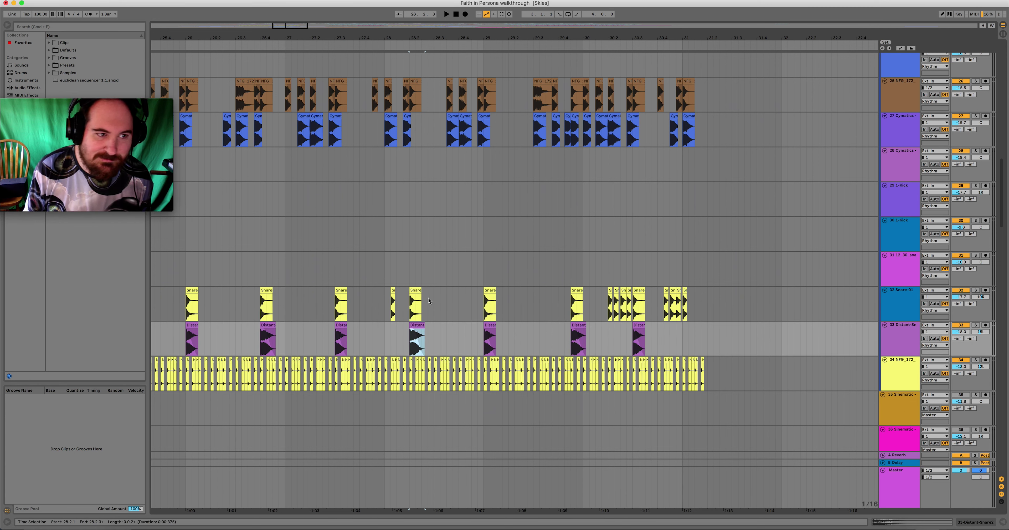
click(977, 291)
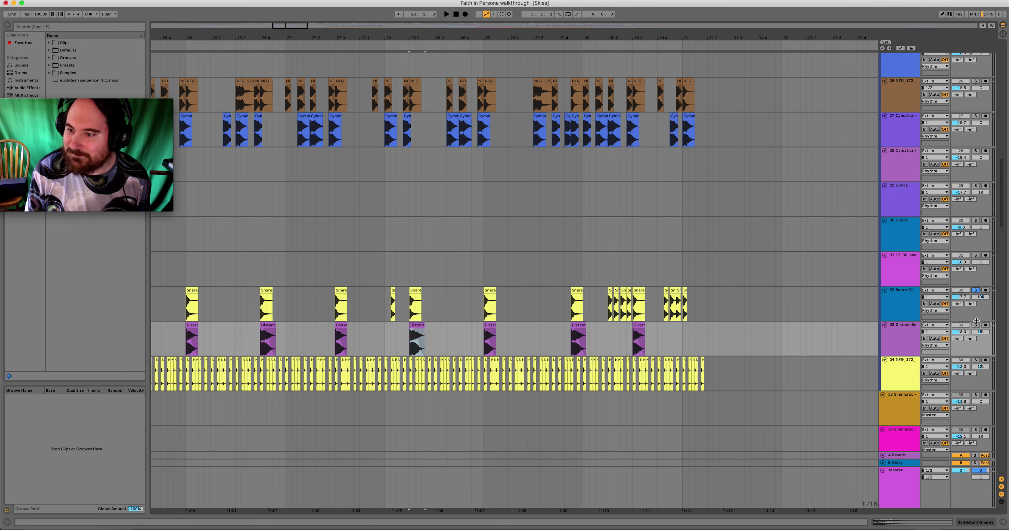
click(976, 325)
click(405, 314)
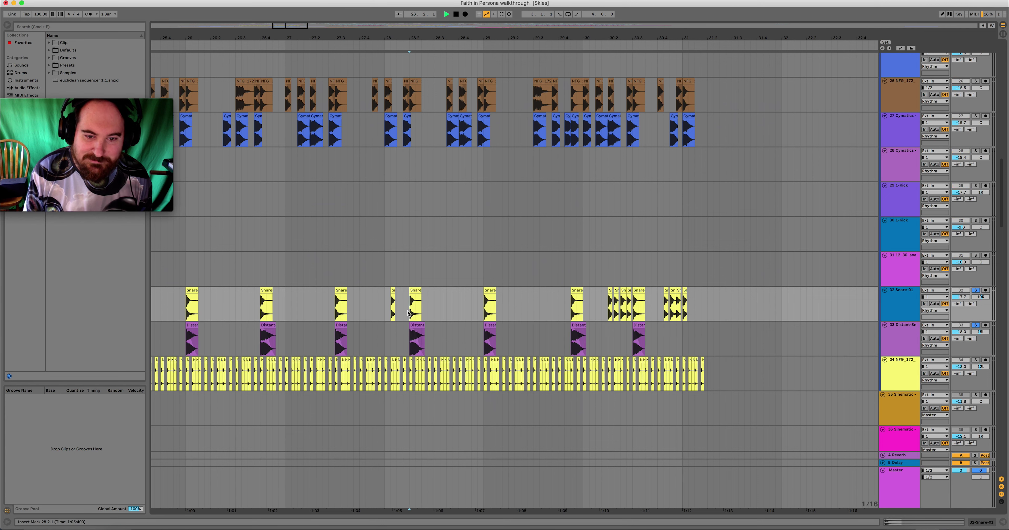
key(space)
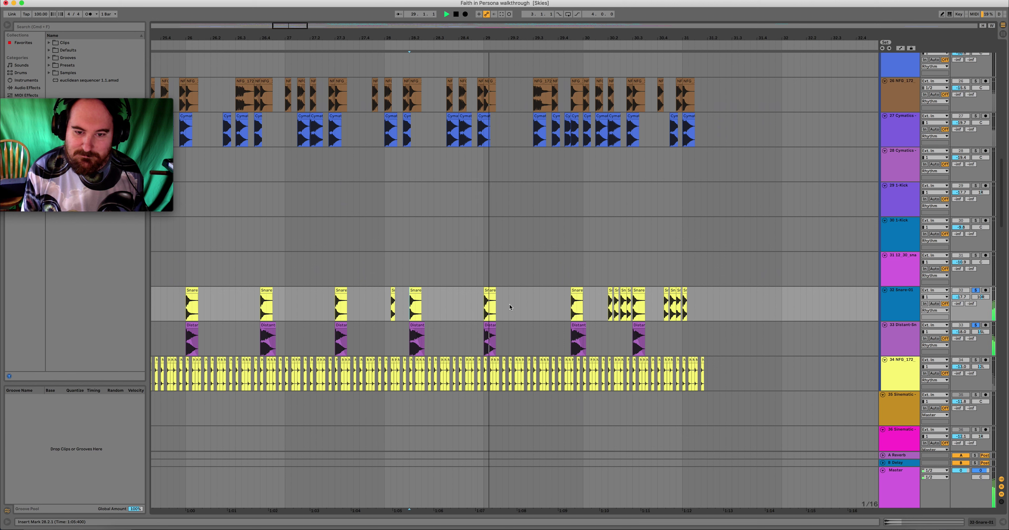
click(977, 359)
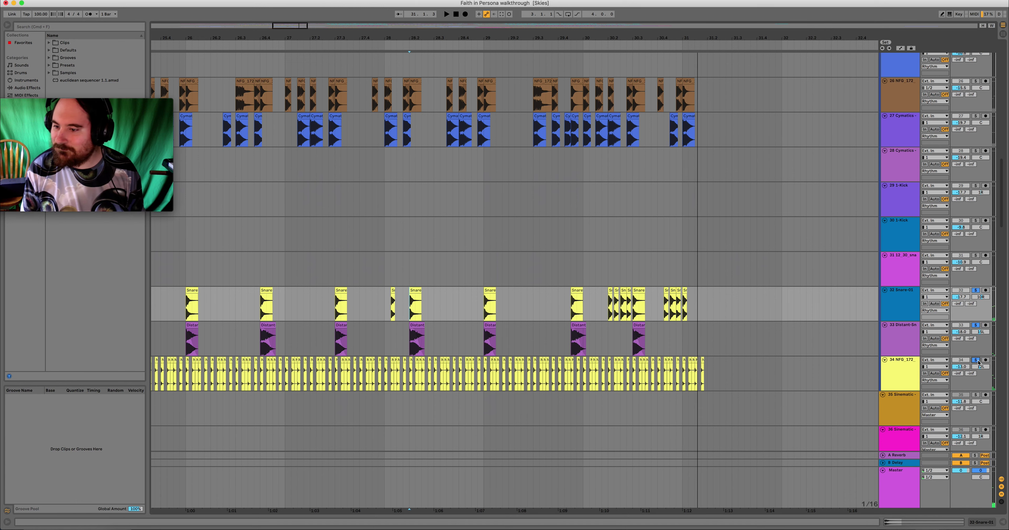
Go back to the vocal tracks and select the long Ariana acapella clip in bar 21 on track 2.
scroll(349, 261, down, 5)
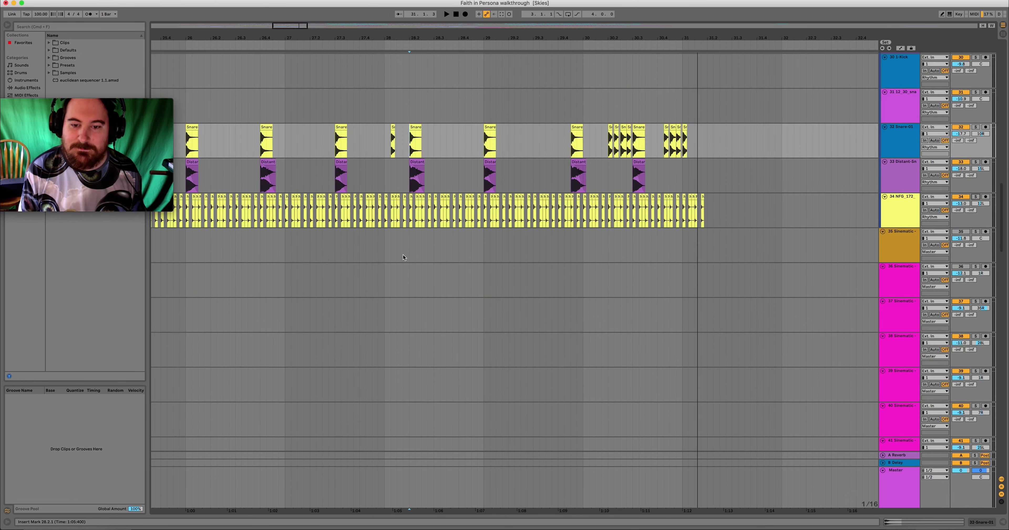
scroll(405, 253, up, 15)
scroll(405, 246, up, 20)
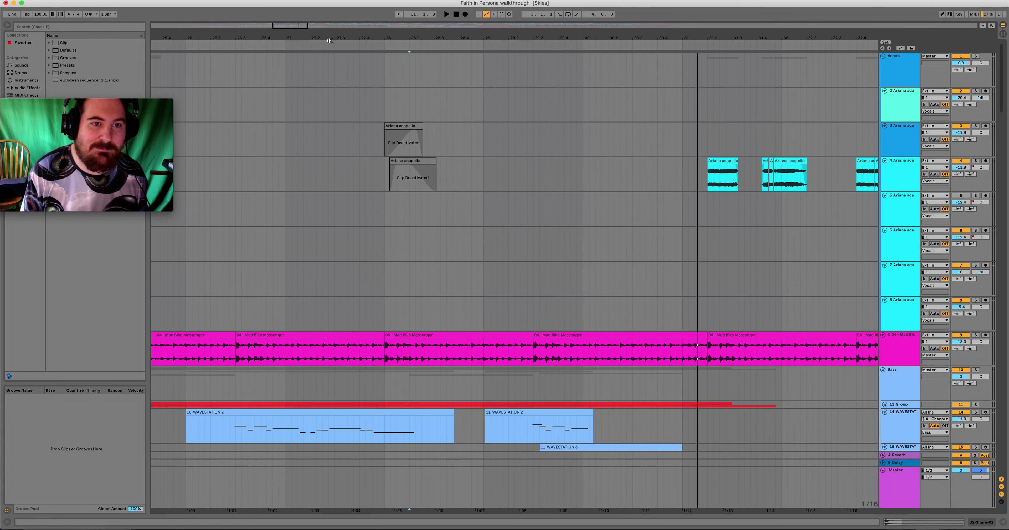
scroll(405, 244, left, 5)
scroll(284, 153, left, 10)
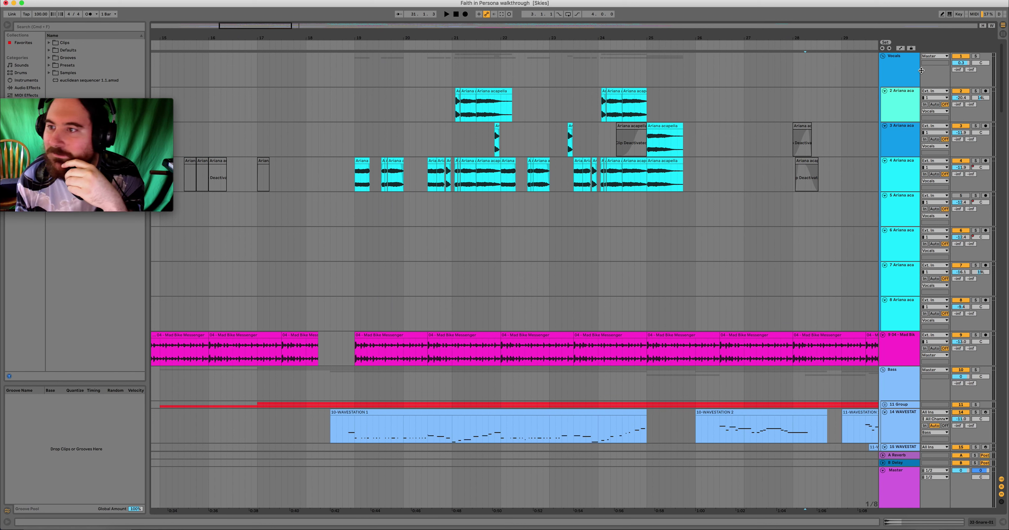
click(867, 68)
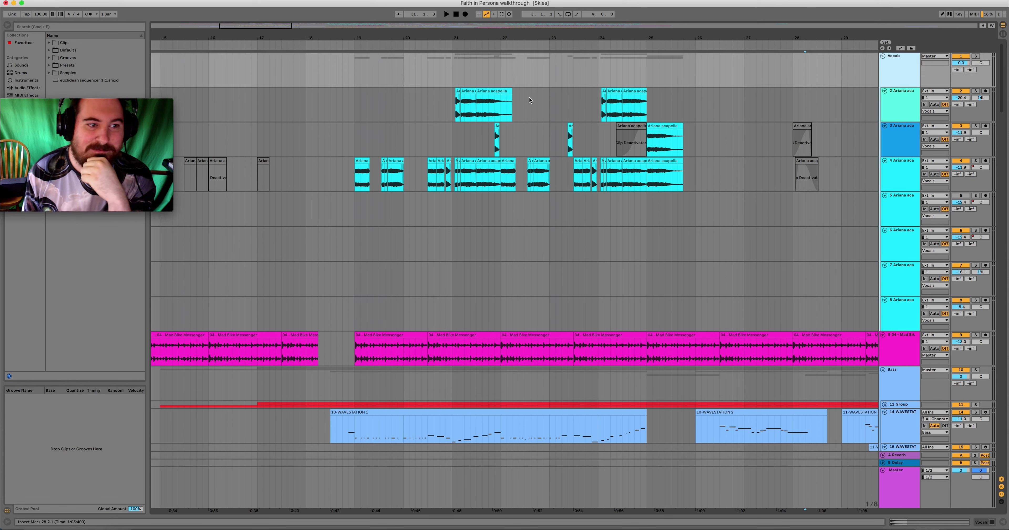
click(500, 115)
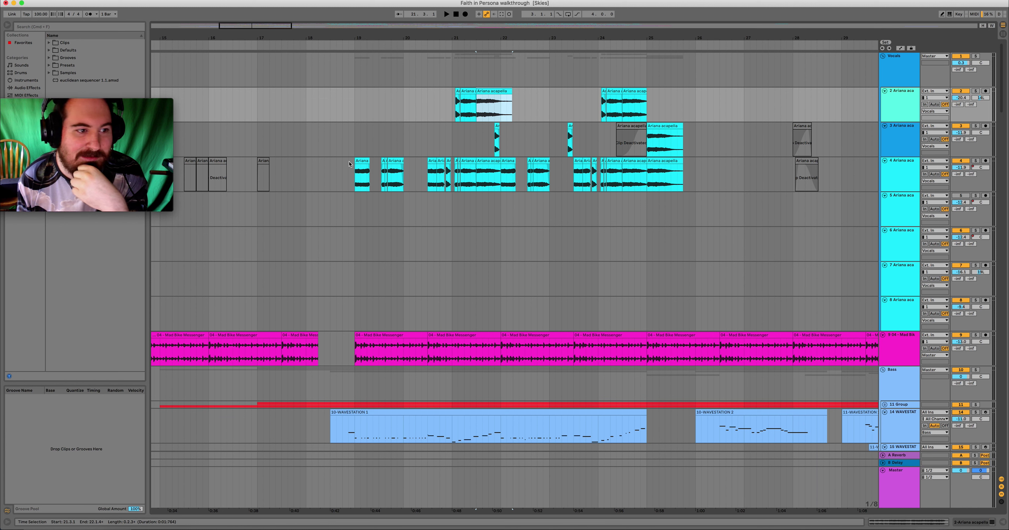
Solo the Vocals group and play it from 19.1.1 while examining the Ariana acapella clips up close.
click(977, 57)
click(357, 183)
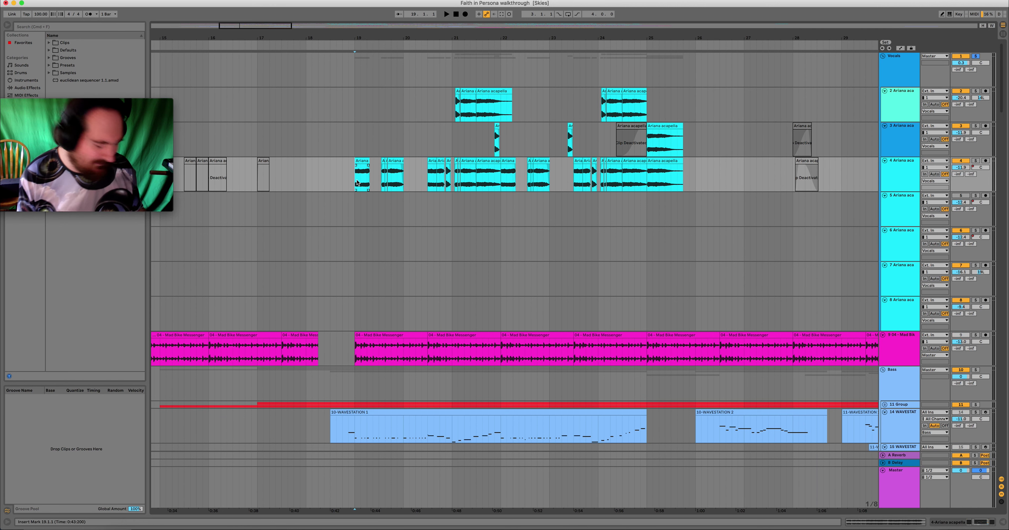
key(space)
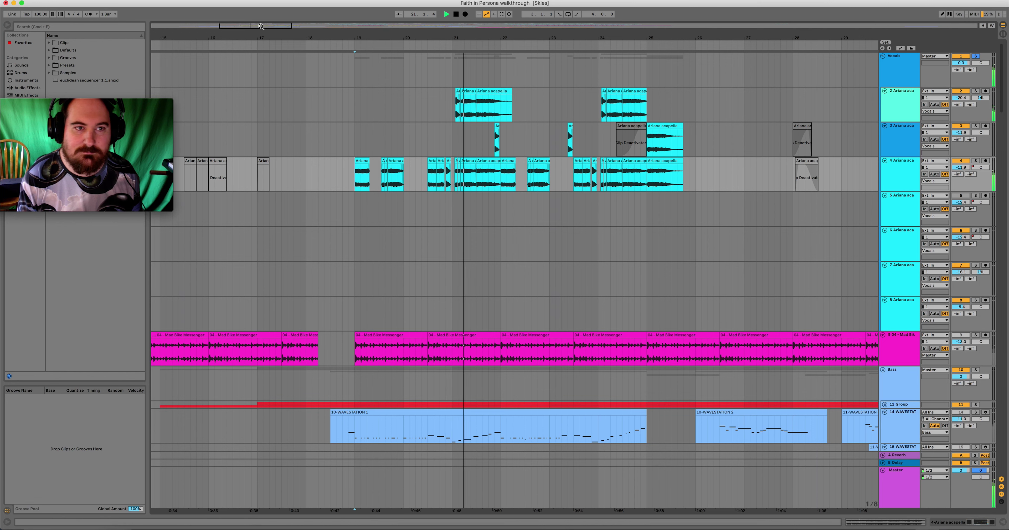
key(plus)
key(plus)
key(plus)
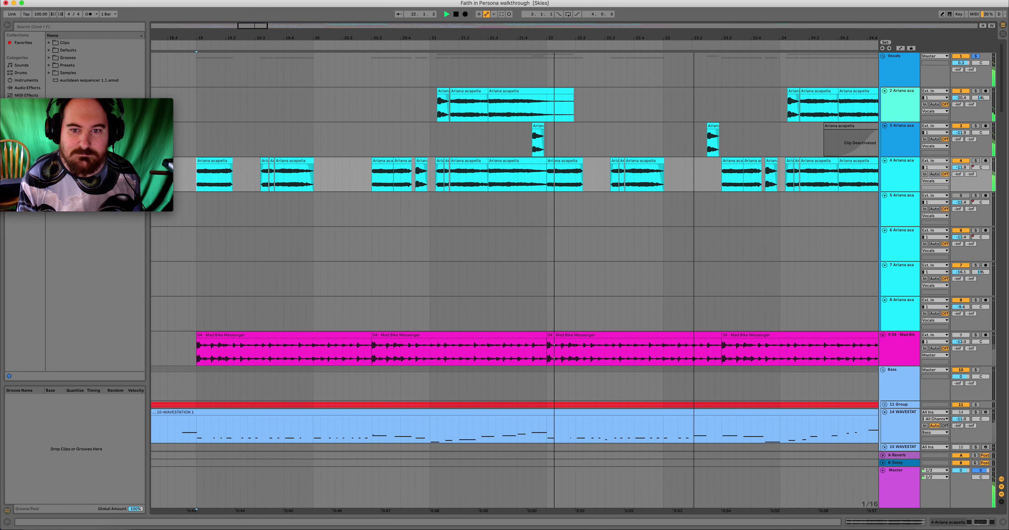
key(minus)
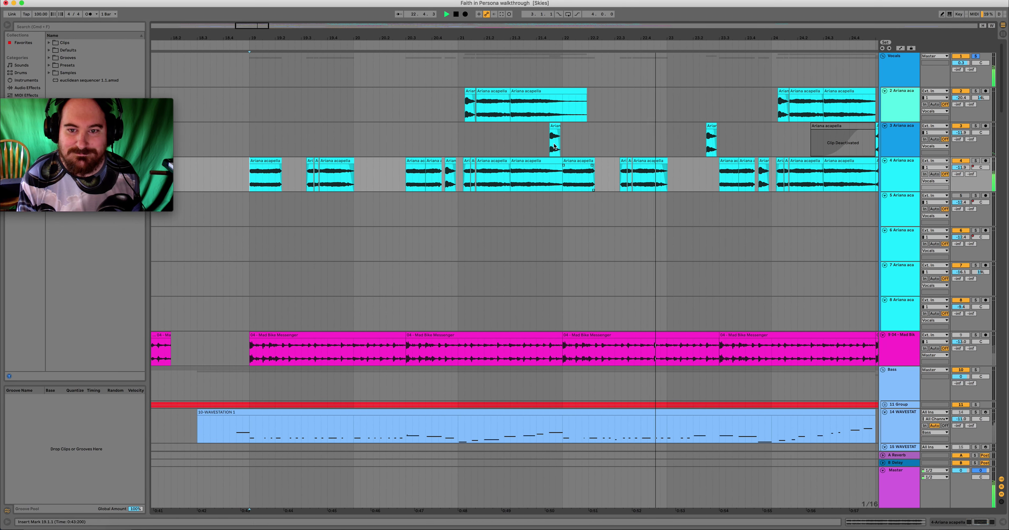
Stop playback, inspect the sample of the short Ariana acapella clip at 21.4.3 on track 3, and close the clip view.
click(555, 142)
key(space)
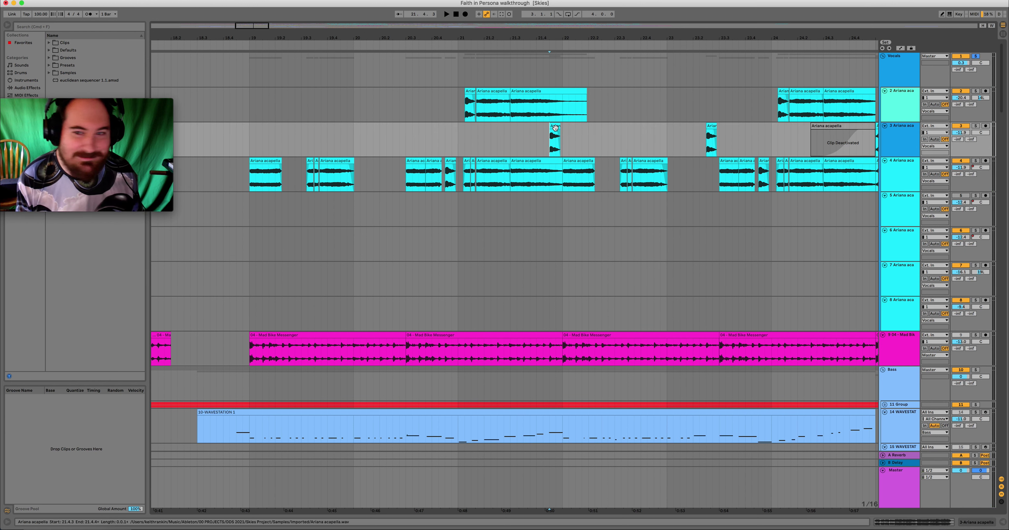
double_click(555, 128)
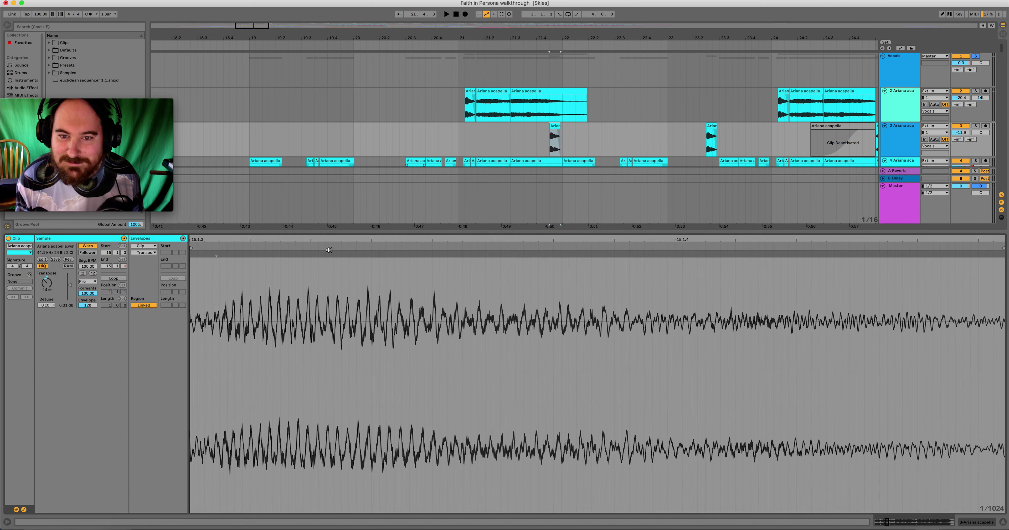
drag(551, 240, 541, 180)
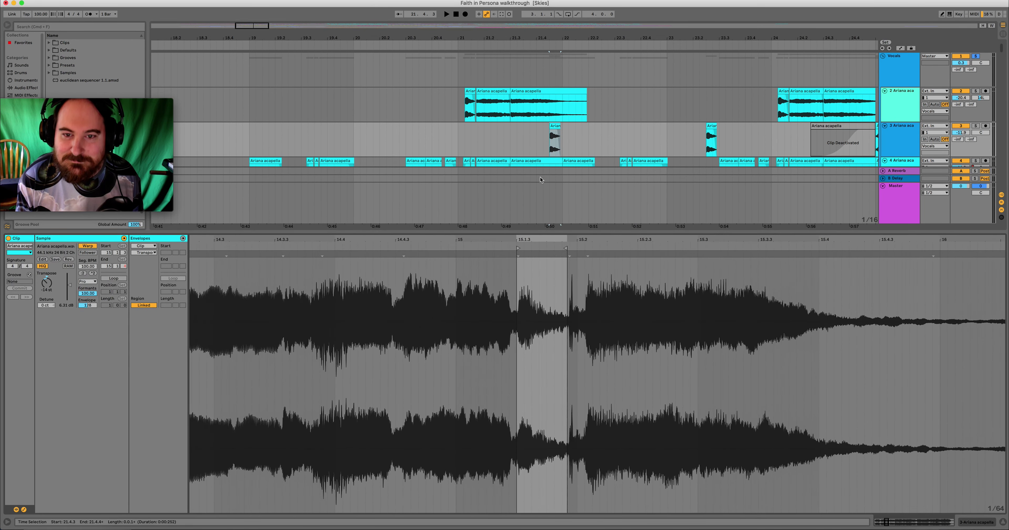
key(super+alt+l)
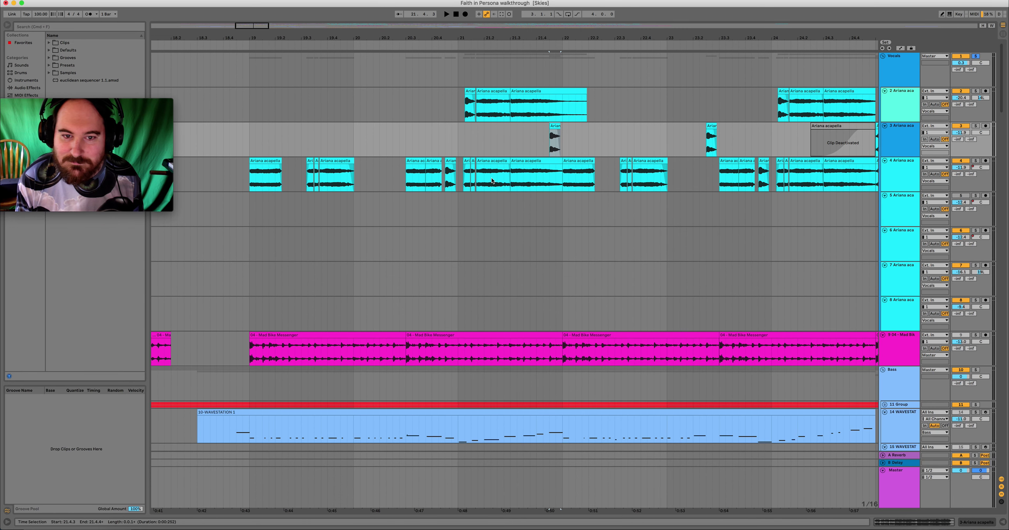
Open the Ariana acapella clip at 21.1.3 on track 4 and show its transposition envelope.
click(497, 158)
double_click(496, 157)
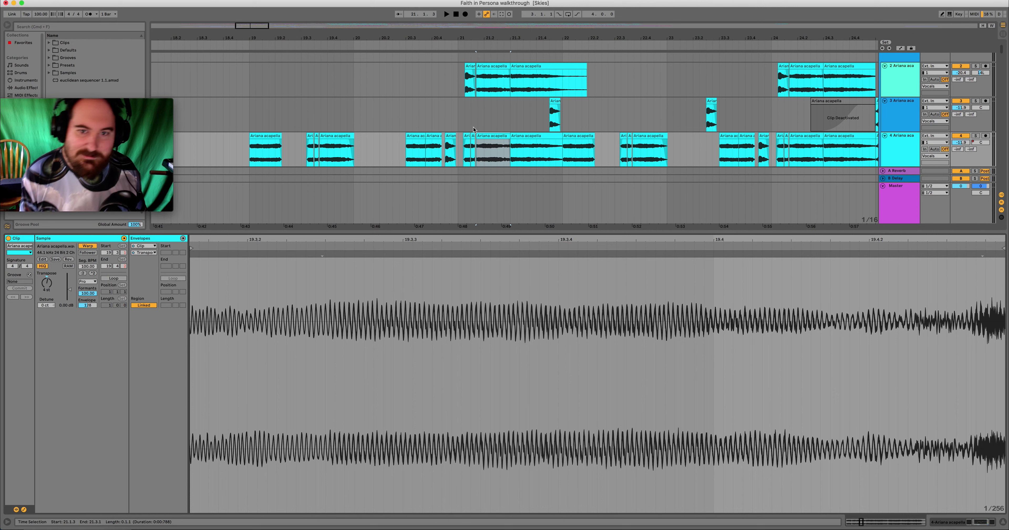
click(493, 135)
scroll(490, 125, down, 2)
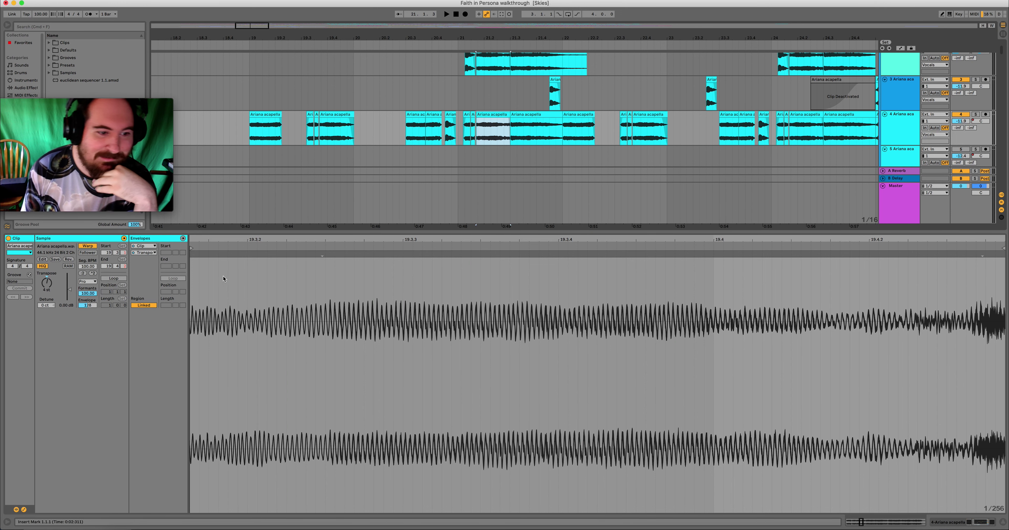
click(148, 242)
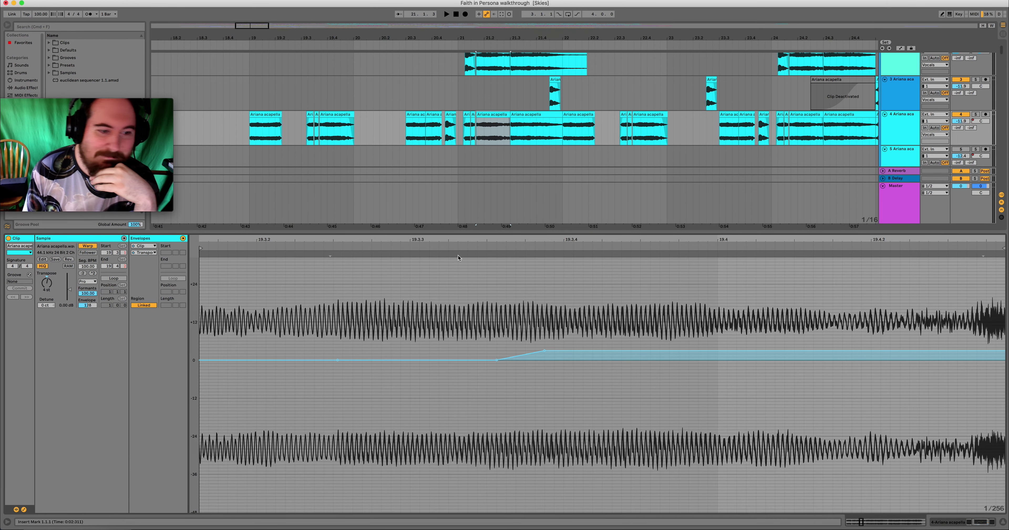
click(152, 248)
click(155, 263)
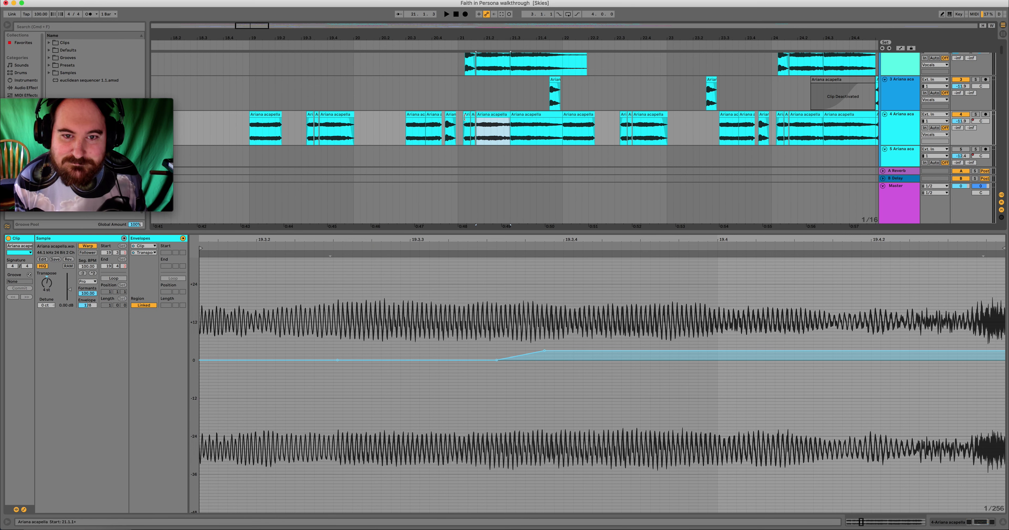
Play the Ariana acapella clip at 21.1.3 on track 4 to hear its pitch bend.
click(468, 137)
click(490, 114)
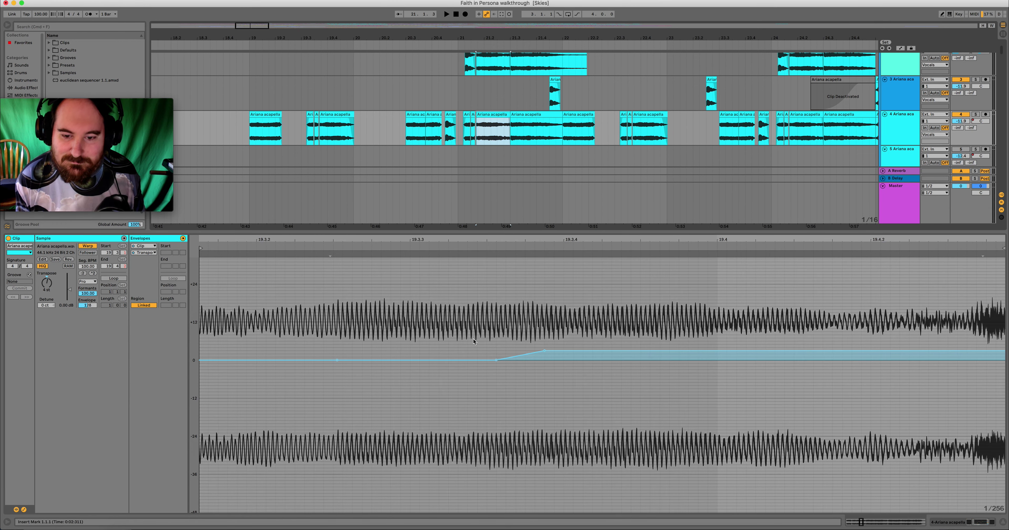
click(489, 113)
key(space)
click(490, 113)
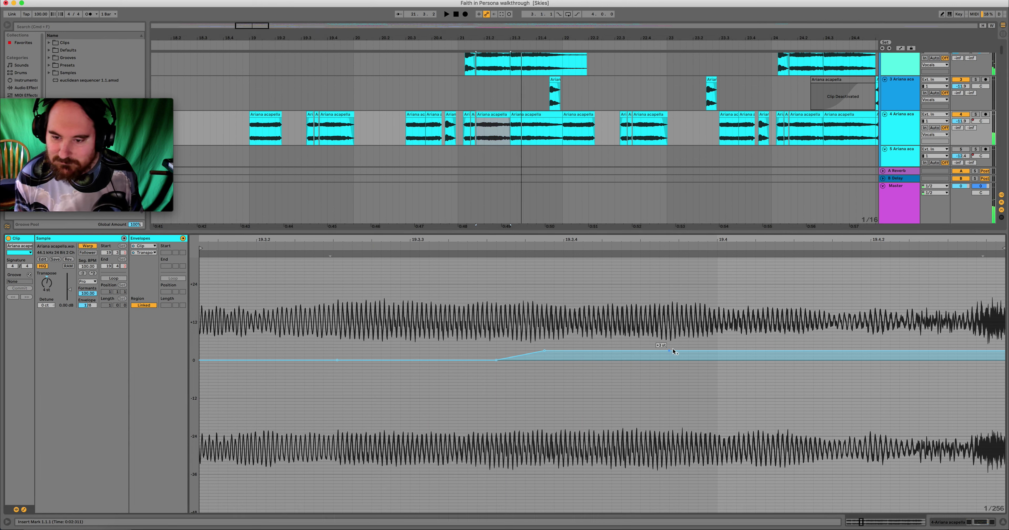
Try raising the end of the clip's transposition envelope to about 19 semitones, play it, and bring it back to 3 semitones.
drag(697, 351, 697, 300)
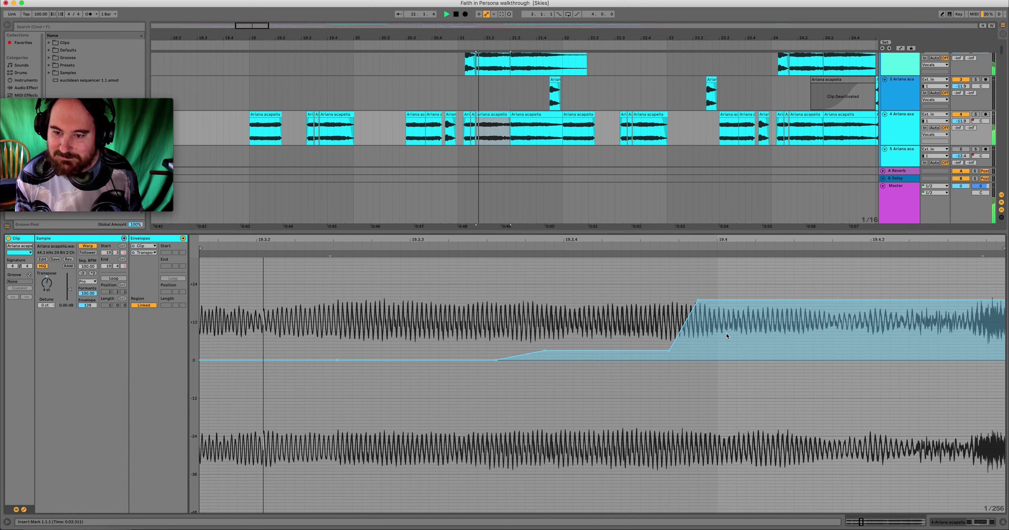
key(space)
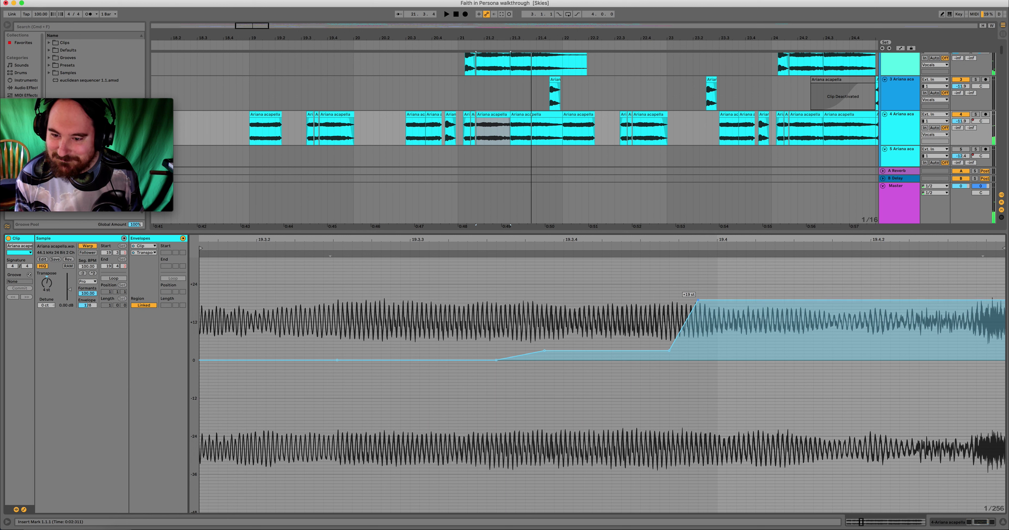
drag(705, 300, 727, 351)
key(space)
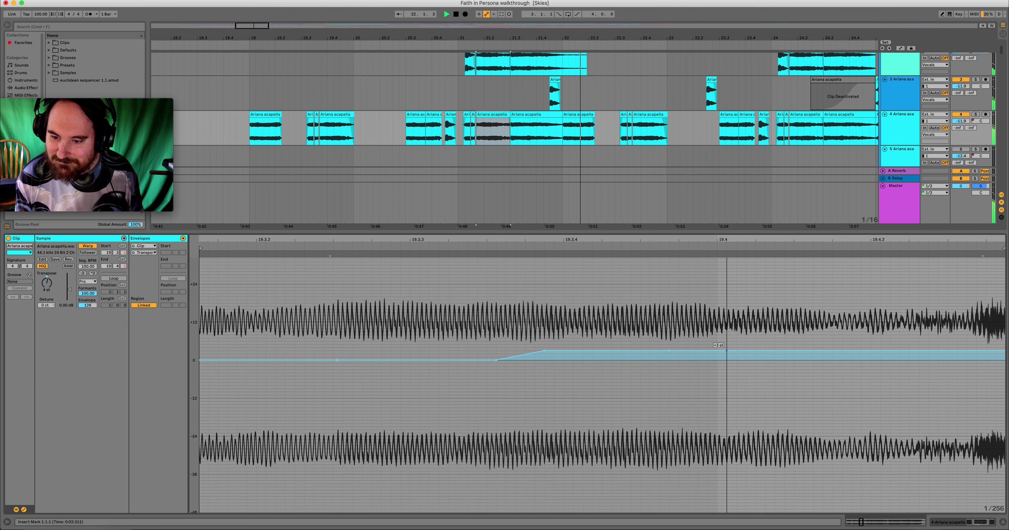
key(space)
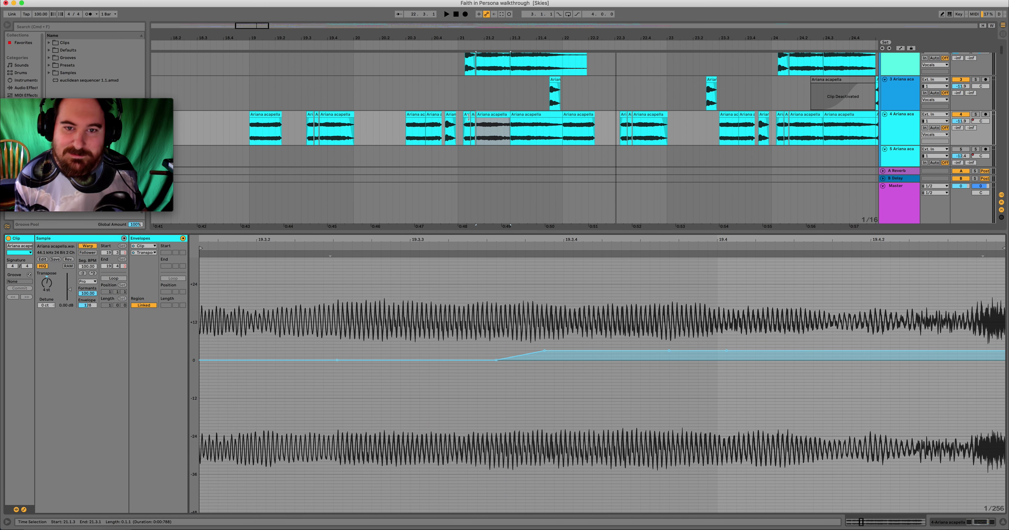
Examine the short Ariana acapella slices at the start of bar 21 on track 4 and their transposition envelope.
click(469, 118)
click(473, 118)
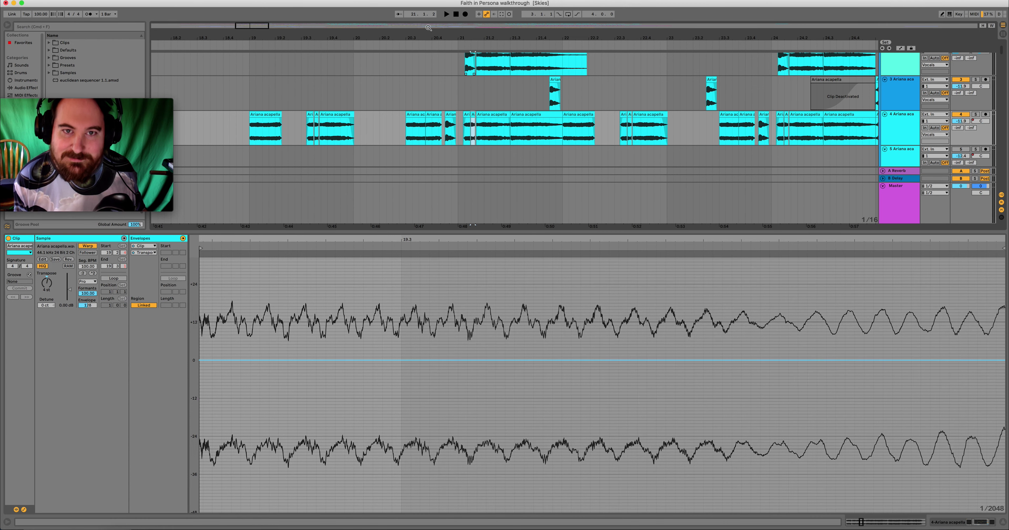
drag(261, 25, 394, 121)
click(398, 122)
key(minus)
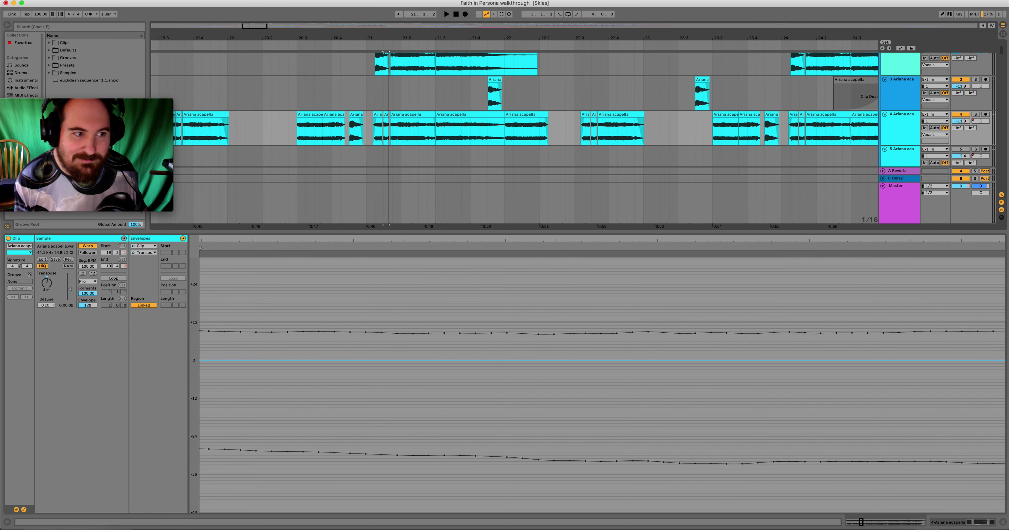
key(minus)
key(minus)
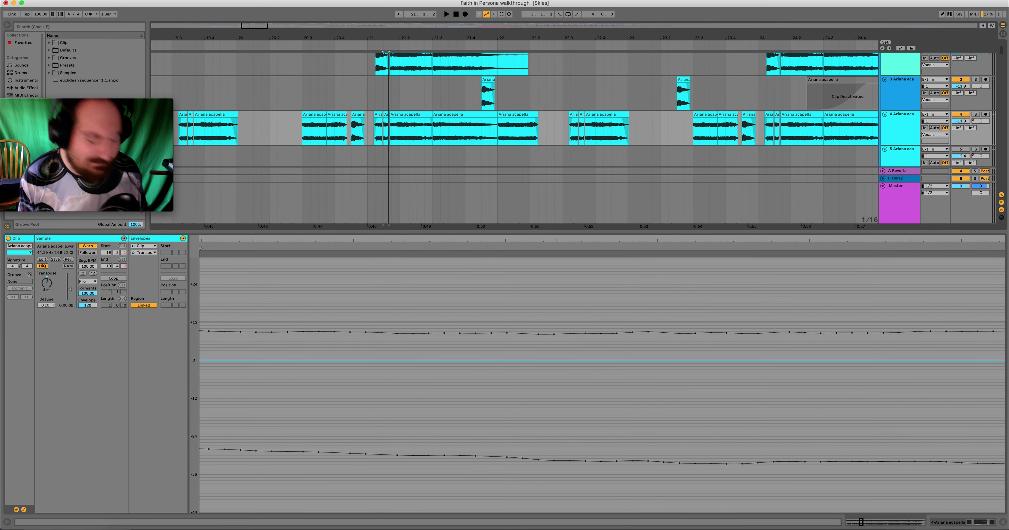
Reactivate the long Ariana acapella clip at bar 12 on track 4 and play it from 12.1.1.
key(minus)
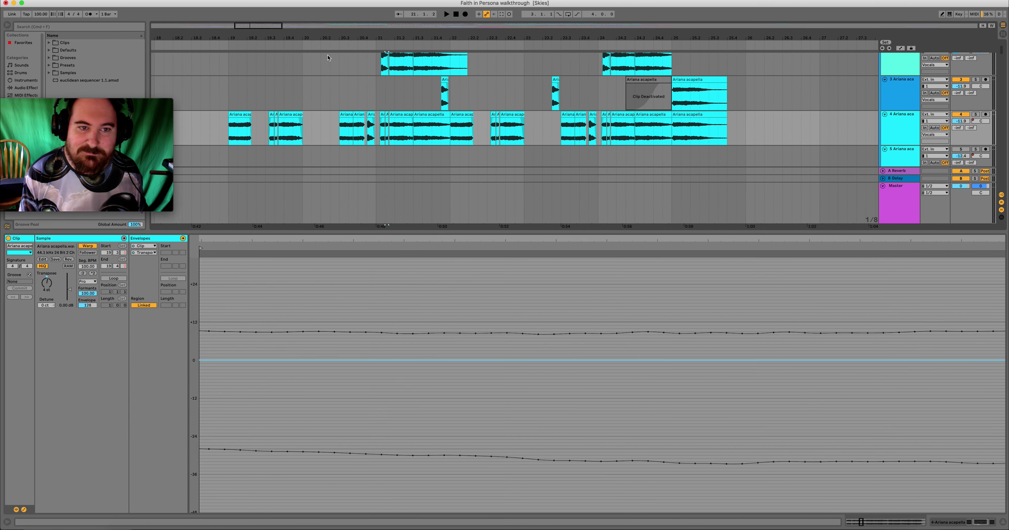
scroll(331, 76, up, 2)
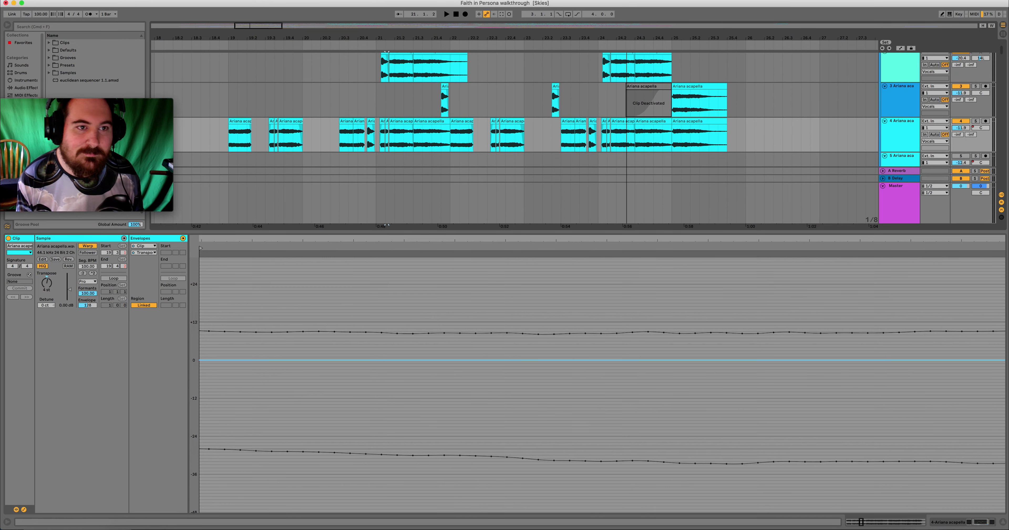
key(minus)
key(minus)
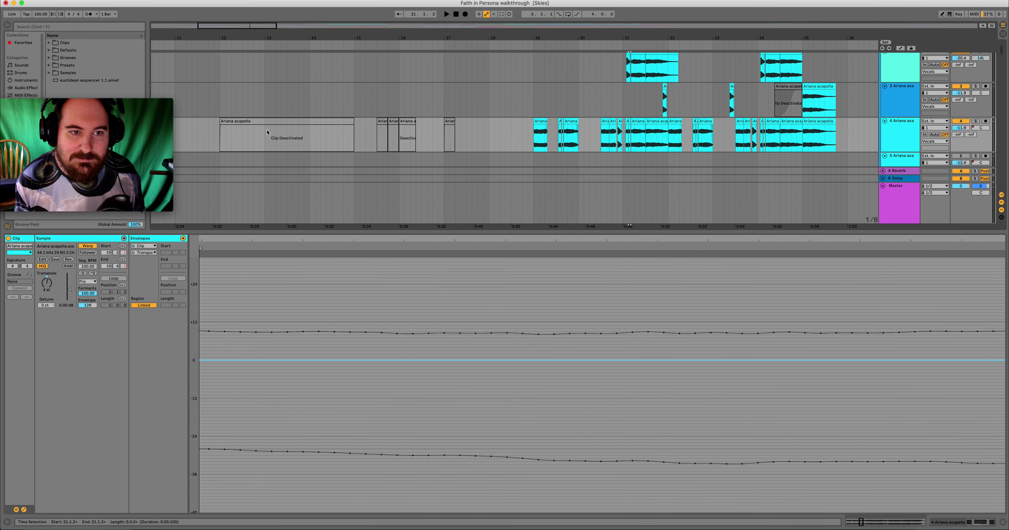
click(309, 122)
key(0)
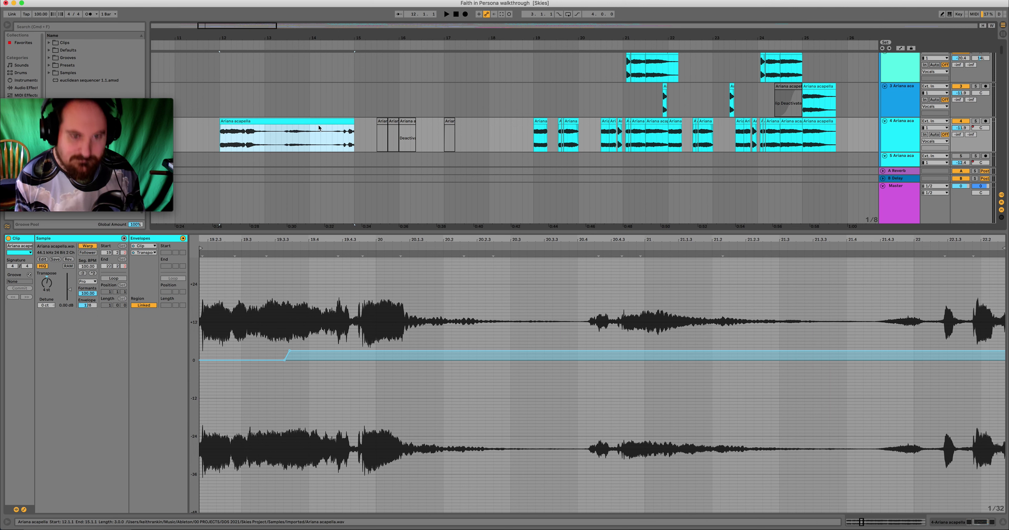
click(221, 144)
key(space)
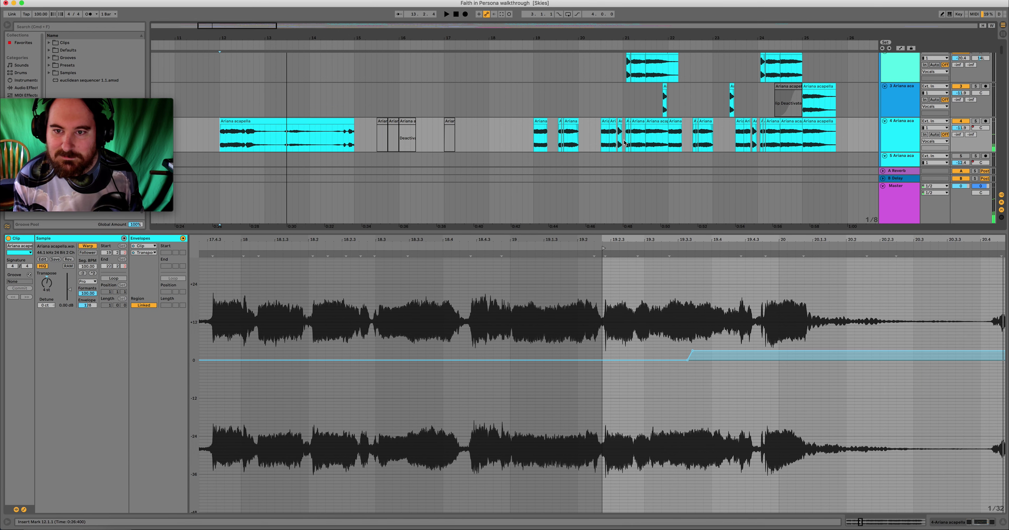
Play the chopped Ariana acapella clips from 21.1.1 to compare them with the uncut clip.
click(624, 141)
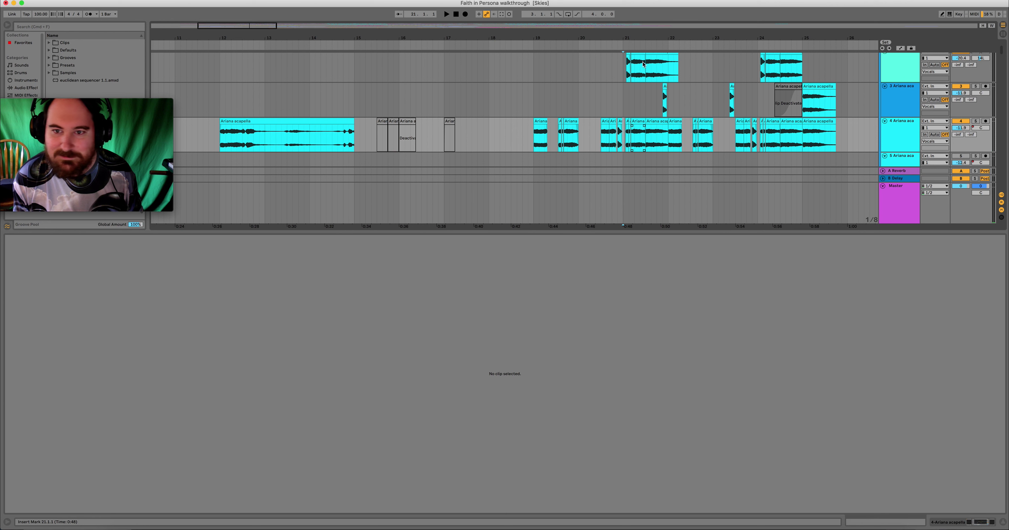
drag(255, 27, 255, 32)
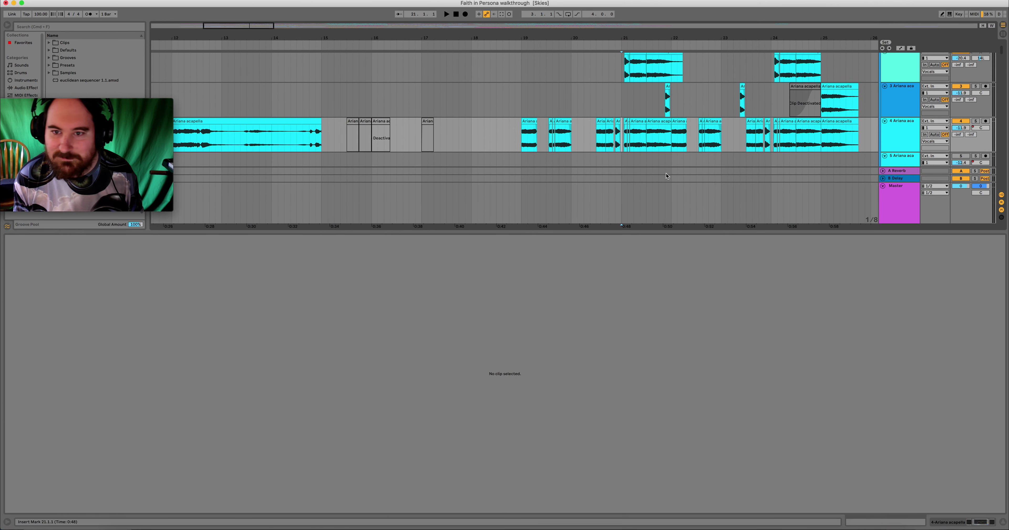
key(space)
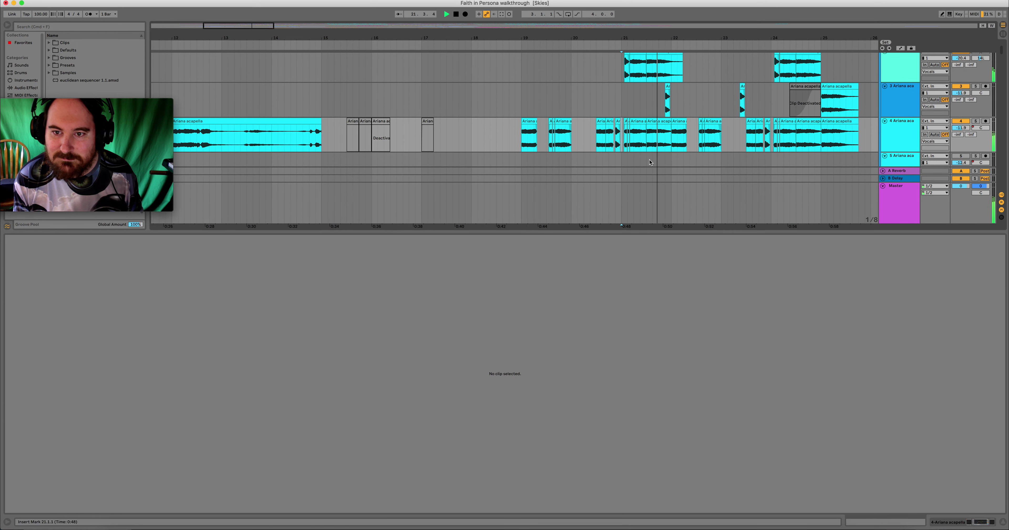
Extend the start of the long Ariana acapella clip on track 4 back to 10.4.1.
drag(241, 24, 243, 25)
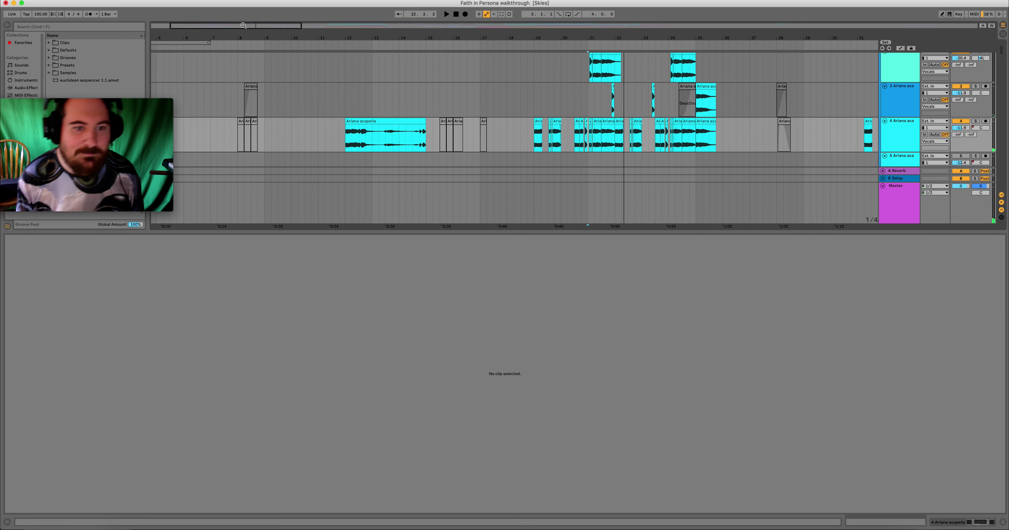
click(368, 131)
drag(346, 121, 310, 121)
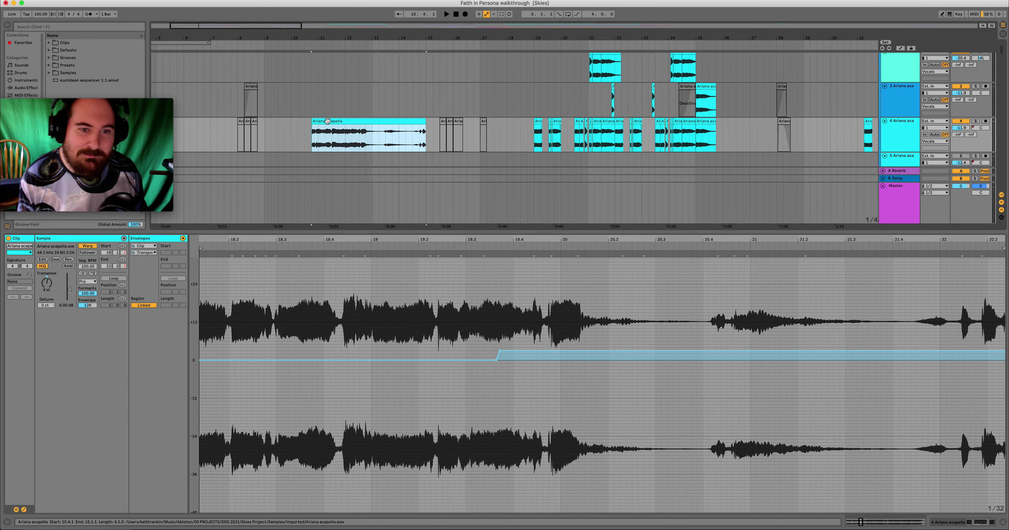
click(333, 134)
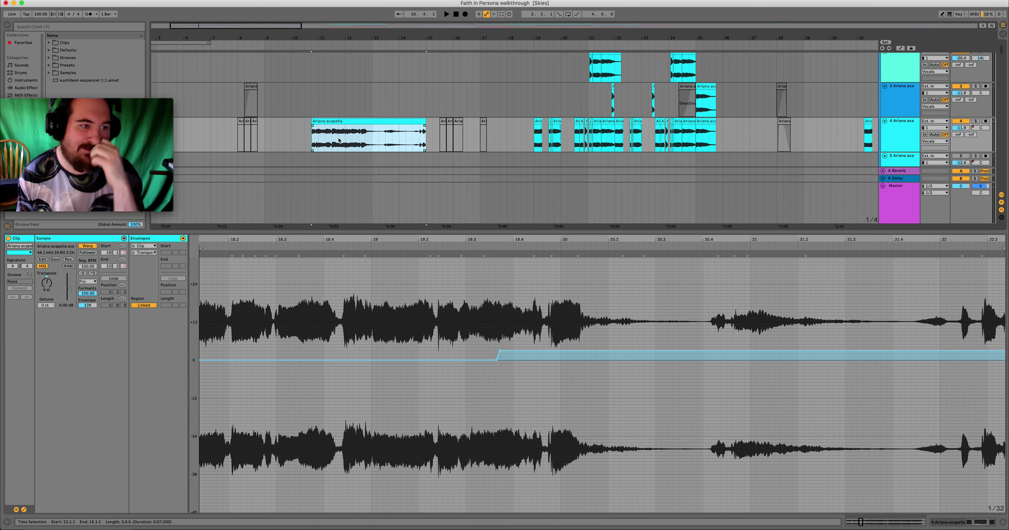
Split the extended Ariana acapella clip into one-beat pieces from 11.1.1 to 13.1.1.
click(335, 146)
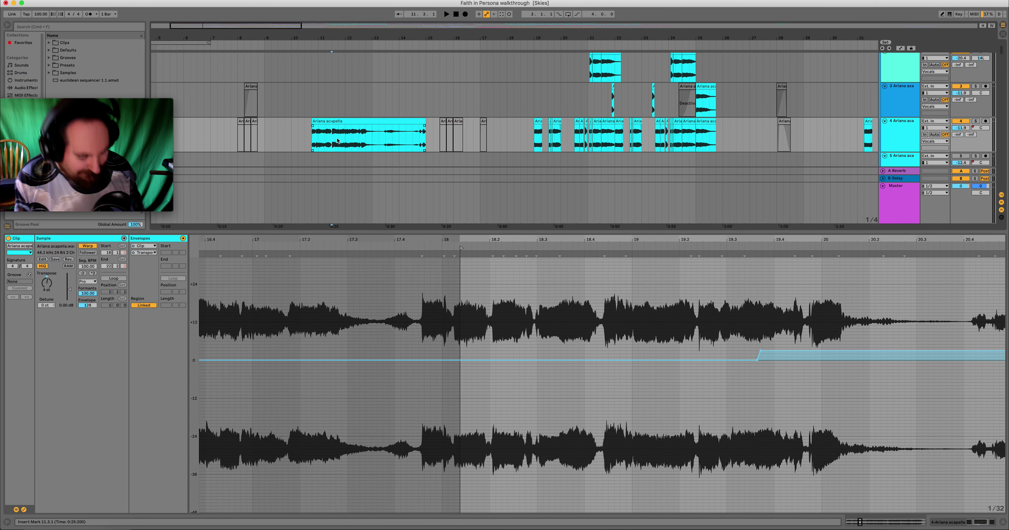
click(352, 142)
click(359, 141)
click(367, 140)
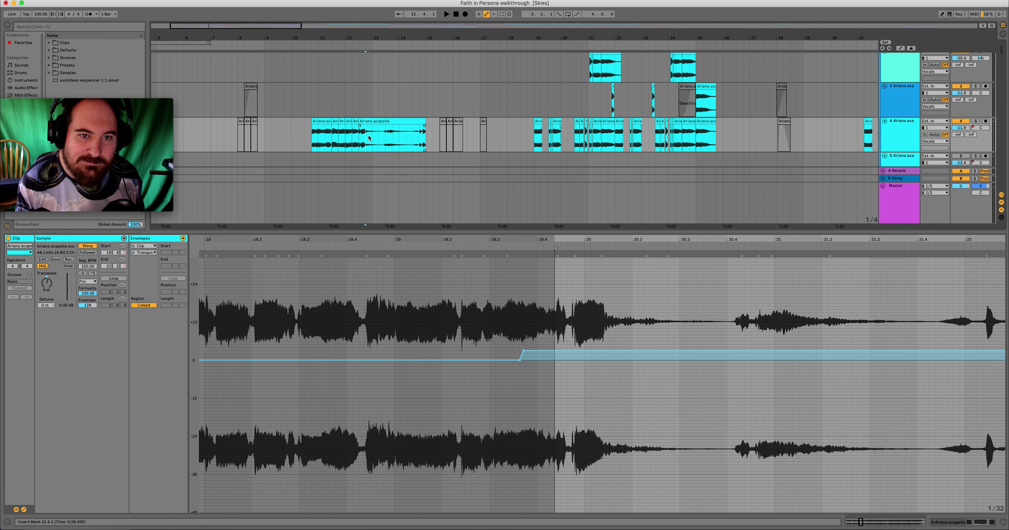
click(373, 137)
key(super+e)
drag(319, 137, 325, 137)
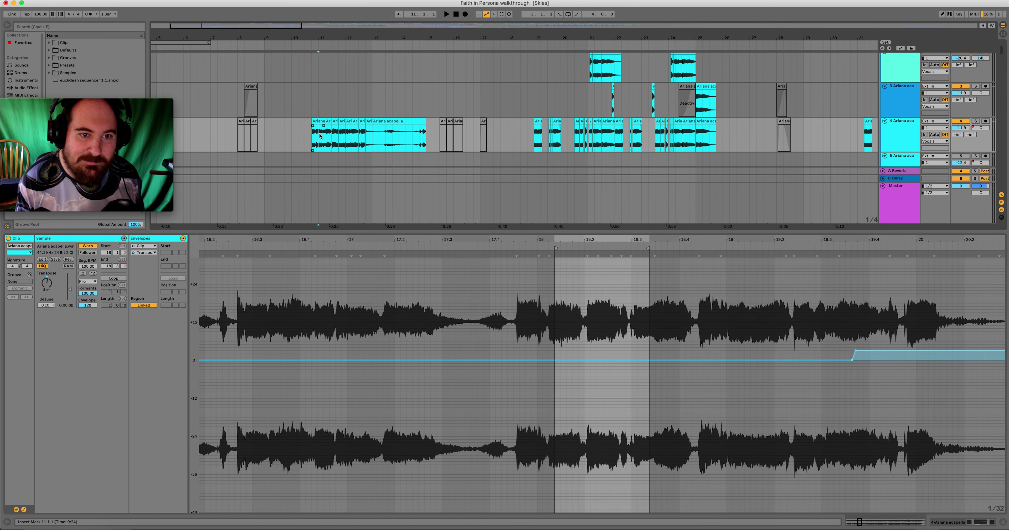
key(super+e)
Move one-beat vocal pieces to 9.1.1, 9.3.1 and 10.1.1 on track 4, shift another one beat later, and play from 10.4.1.
key(plus)
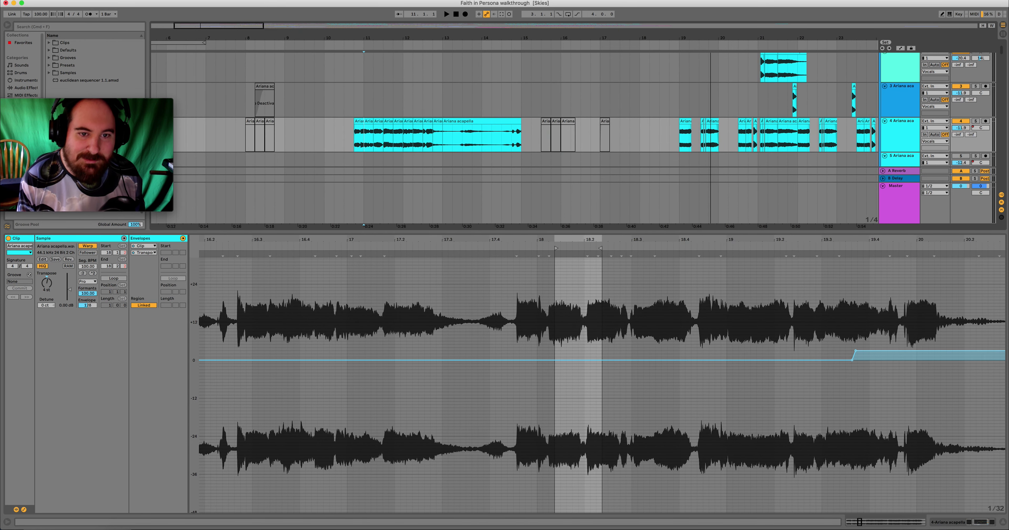
click(433, 122)
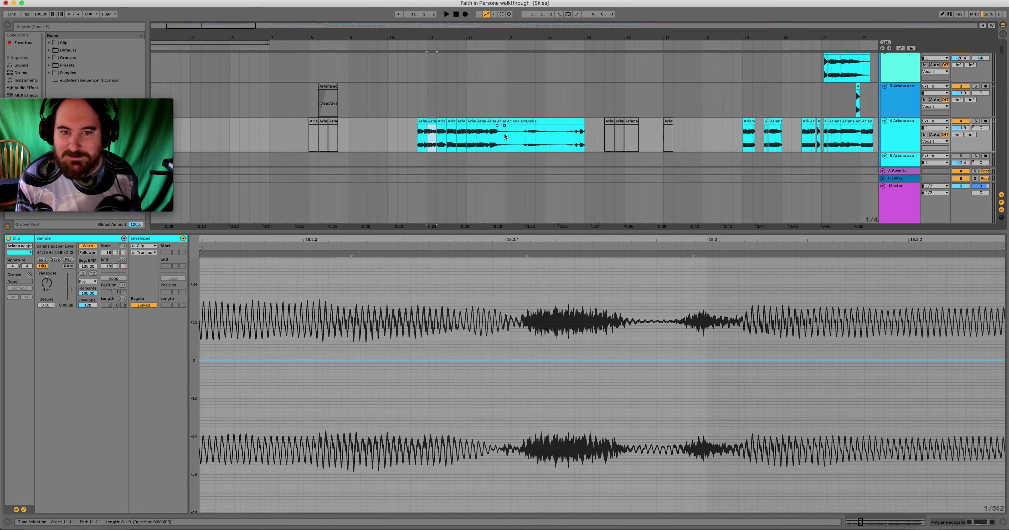
drag(501, 129, 358, 137)
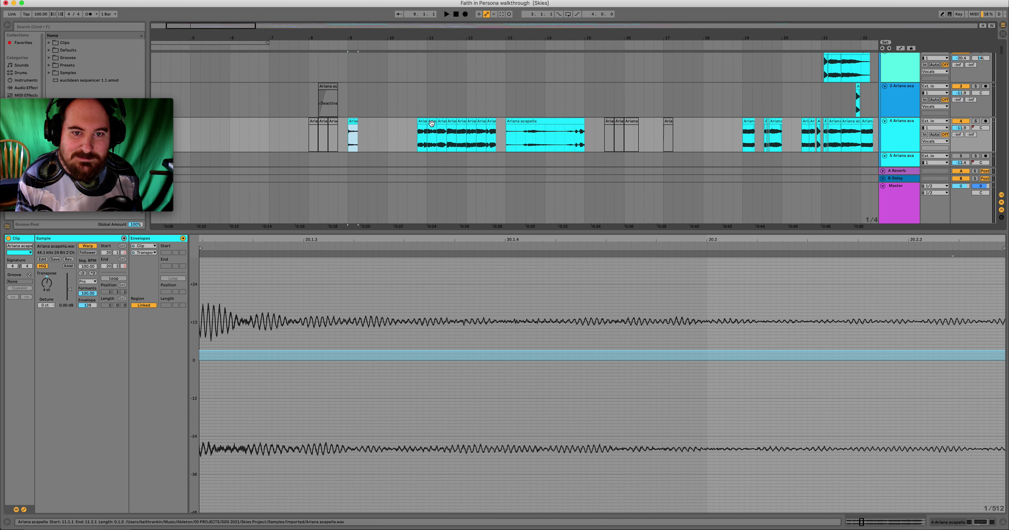
drag(432, 135, 373, 135)
drag(447, 121, 388, 121)
mouse_move(490, 122)
mouse_down()
mouse_move(432, 121)
mouse_move(501, 130)
mouse_up()
click(416, 137)
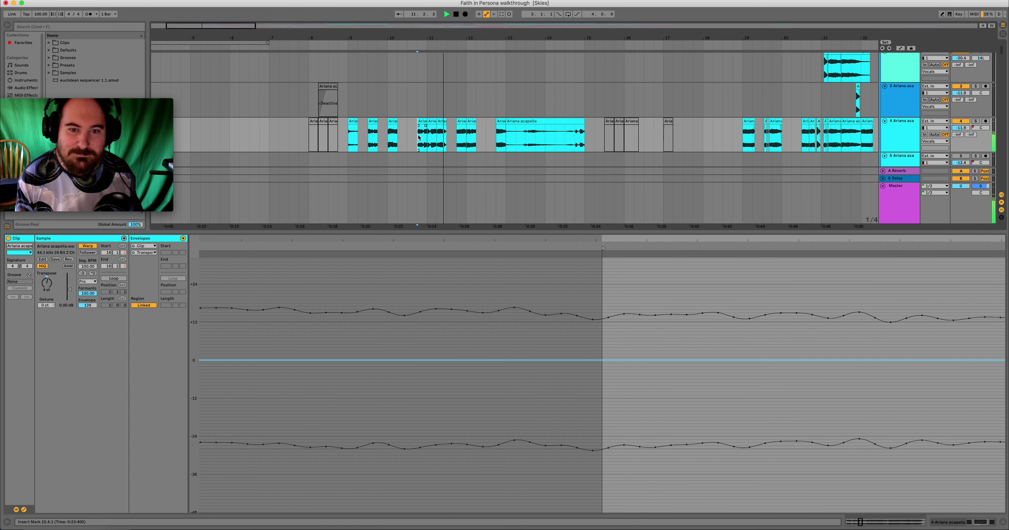
Set the transposition envelope of the vocal piece at 11.1.1 on track 4 to +3 st, stepping down to about +1 st, and play it.
key(space)
key(space)
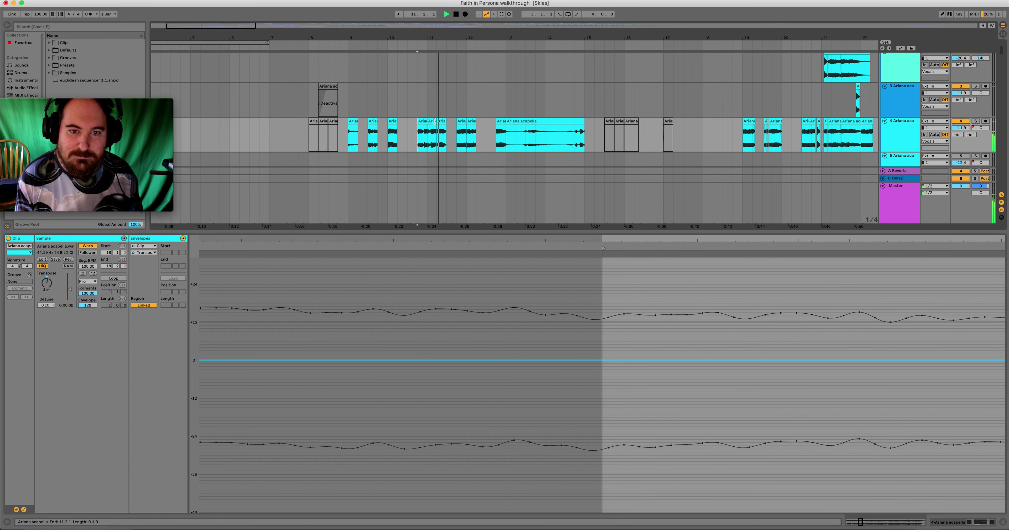
click(432, 120)
key(space)
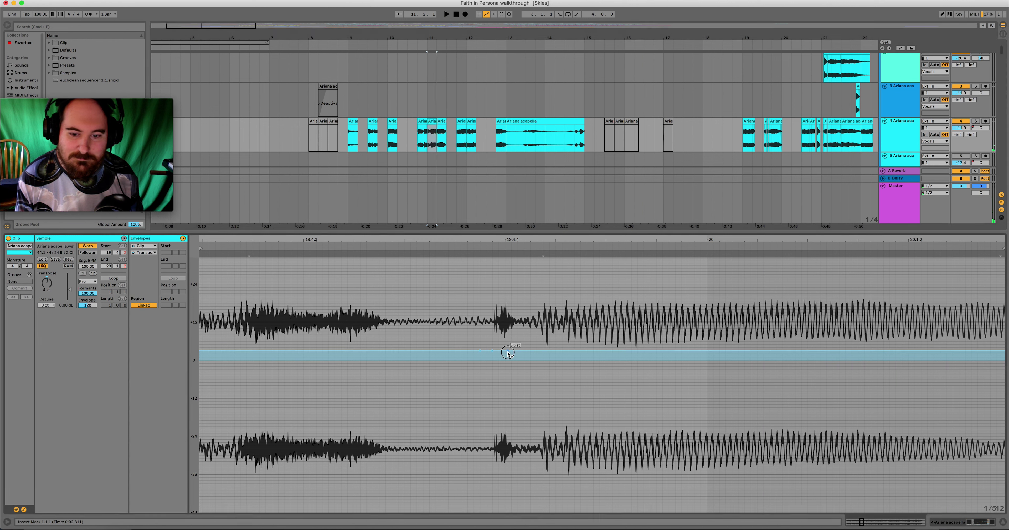
drag(509, 353, 509, 358)
key(space)
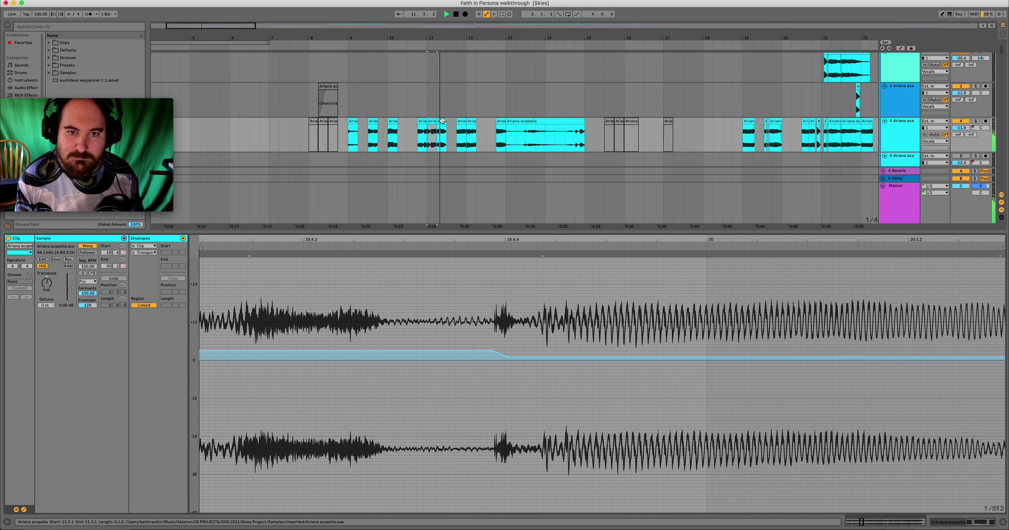
Shape the transposition envelope of the piece at 11.2.1 to start near -5 st, ramp to 0, and rise about 2 st.
click(444, 135)
key(space)
click(290, 360)
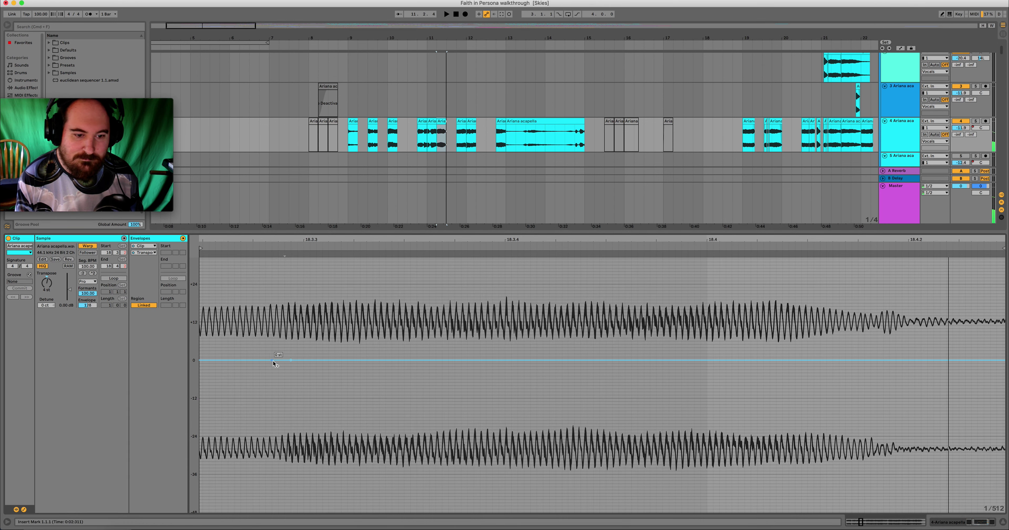
drag(234, 360, 234, 376)
key(space)
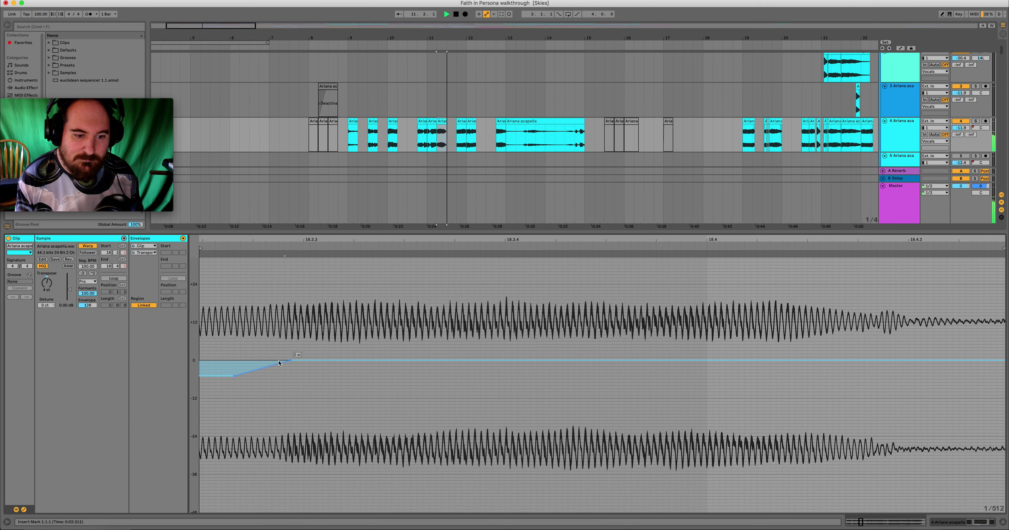
drag(291, 360, 303, 361)
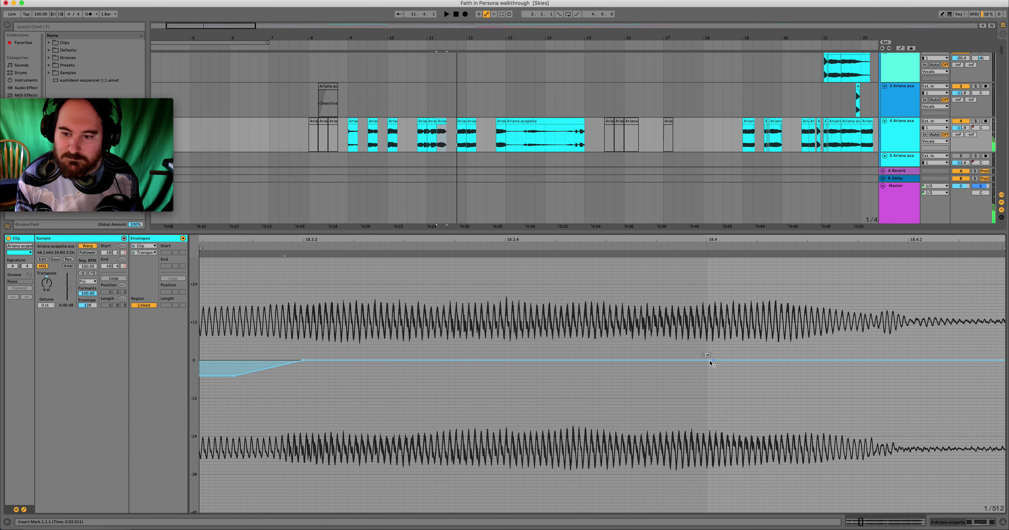
key(space)
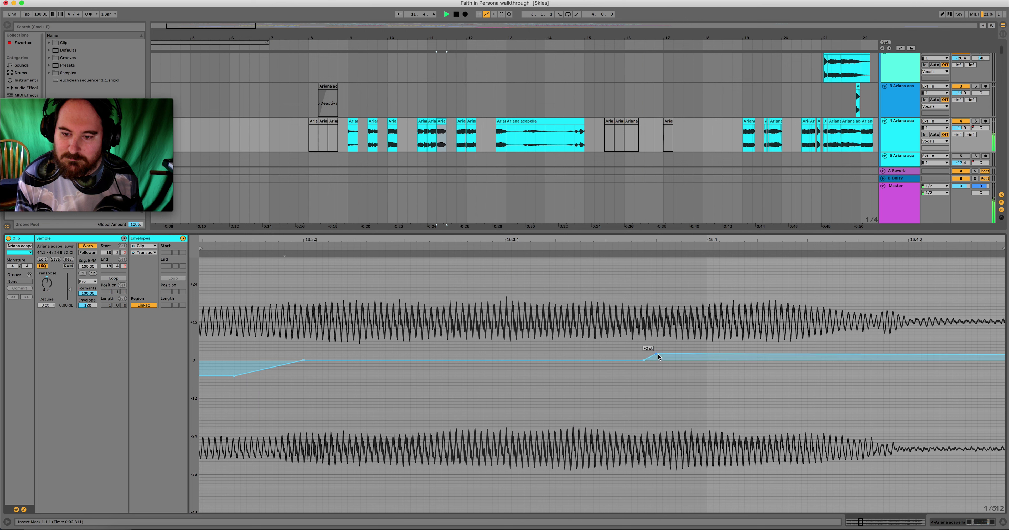
drag(658, 360, 492, 360)
key(space)
Split the vocal piece at 10.4.3, trim the second half's start to leave a short gap, and play from 10.4.1.
click(418, 143)
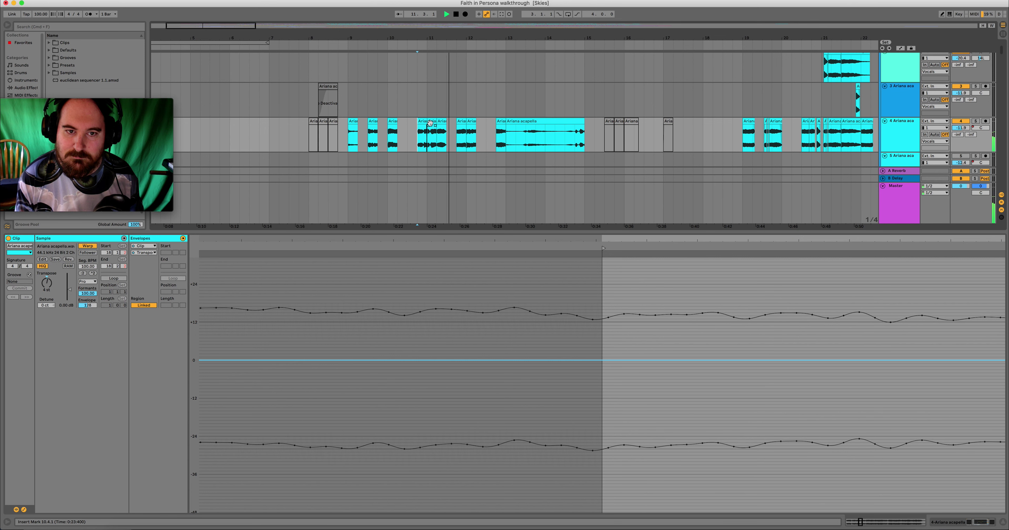
key(space)
key(space)
drag(232, 25, 307, 107)
click(434, 137)
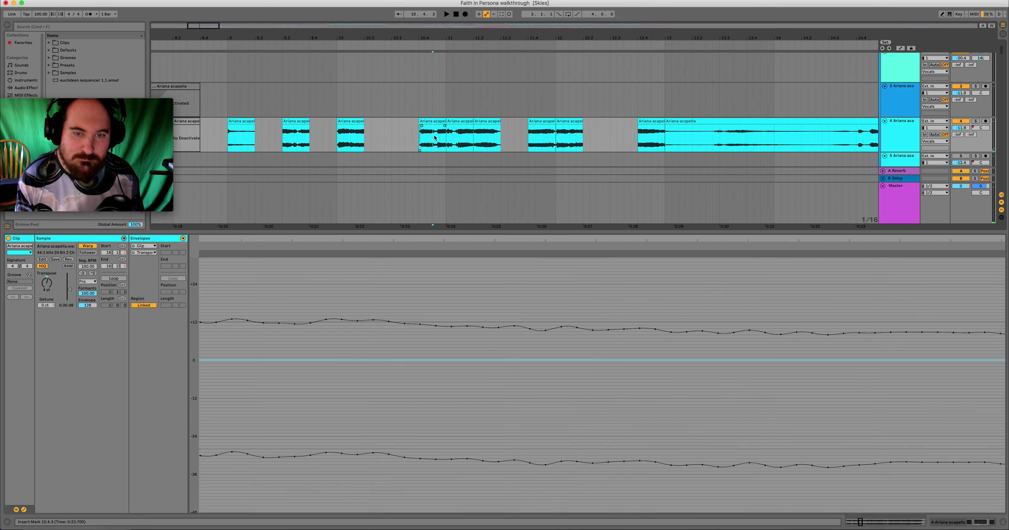
key(super+e)
click(440, 122)
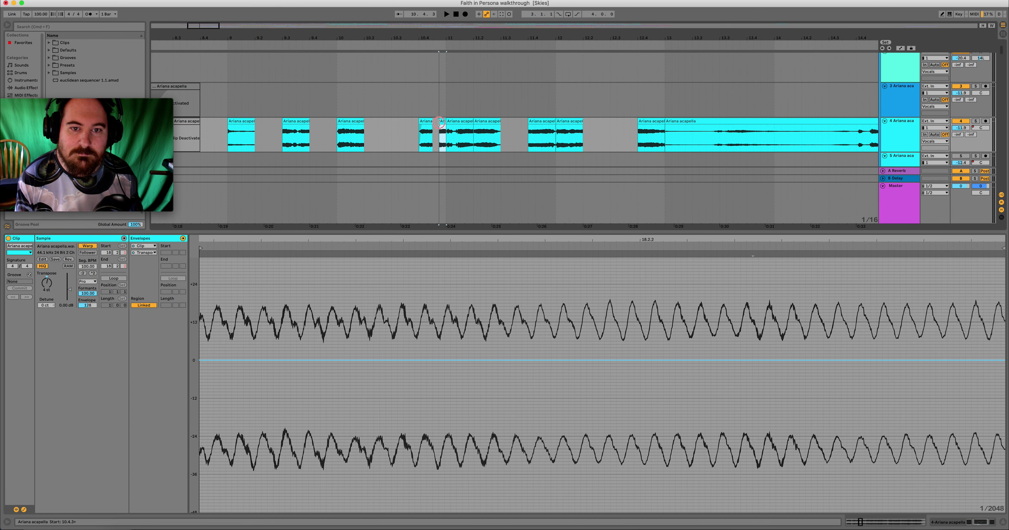
click(419, 138)
key(space)
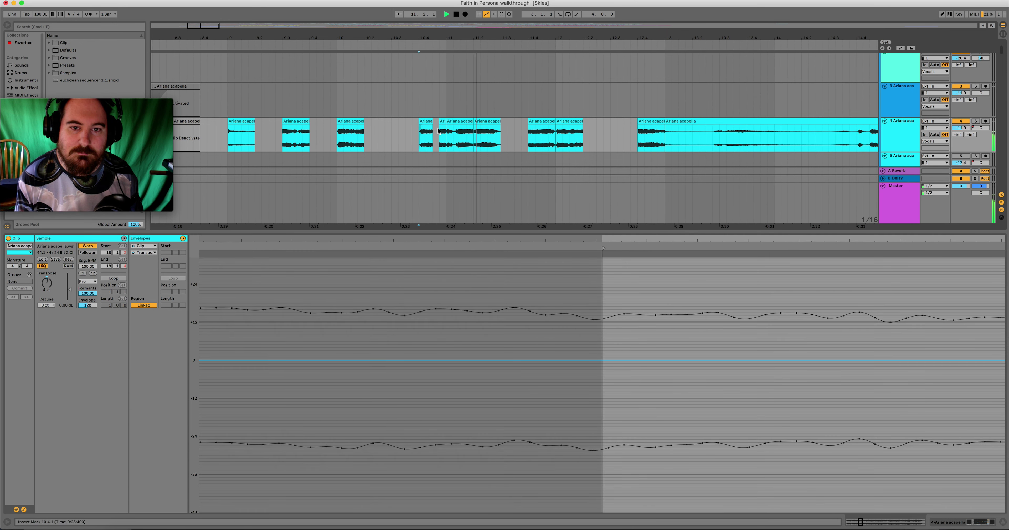
Trim the end of the vocal piece at 11.2.1 to just past 11.2.4 and fade it out.
click(475, 121)
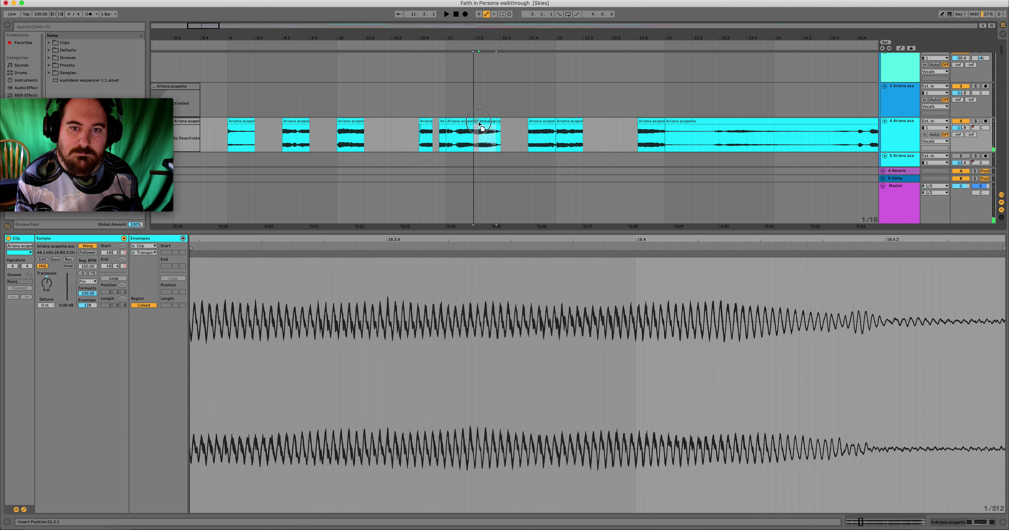
click(420, 135)
key(space)
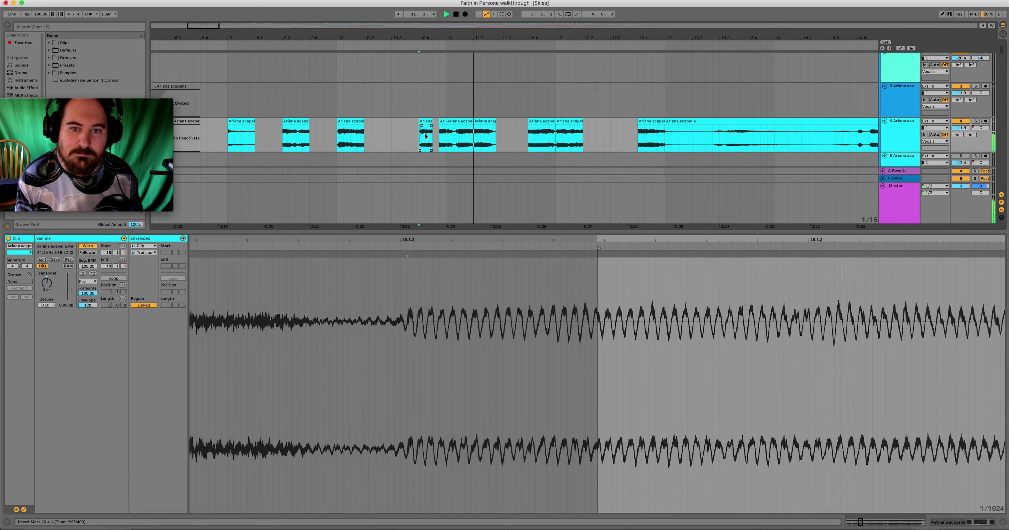
click(494, 125)
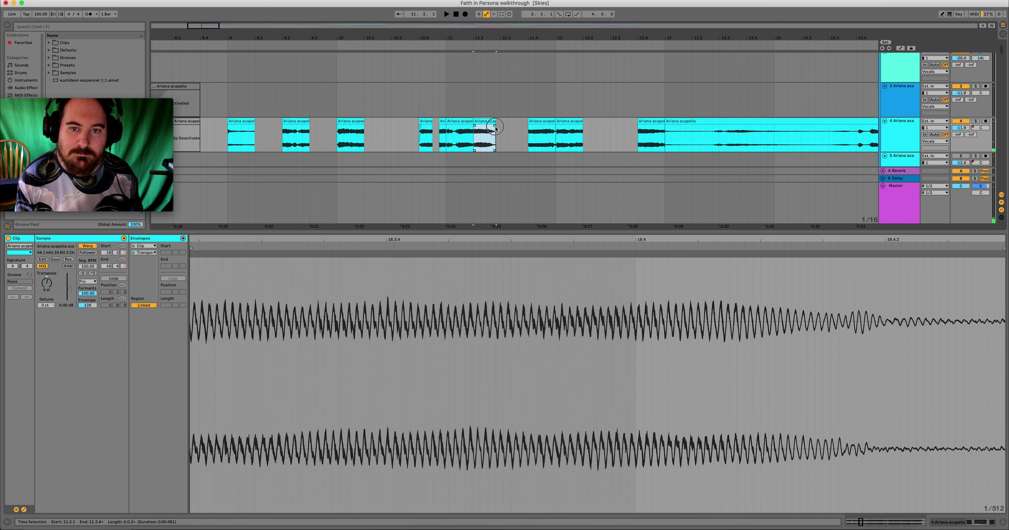
scroll(977, 90, up, 3)
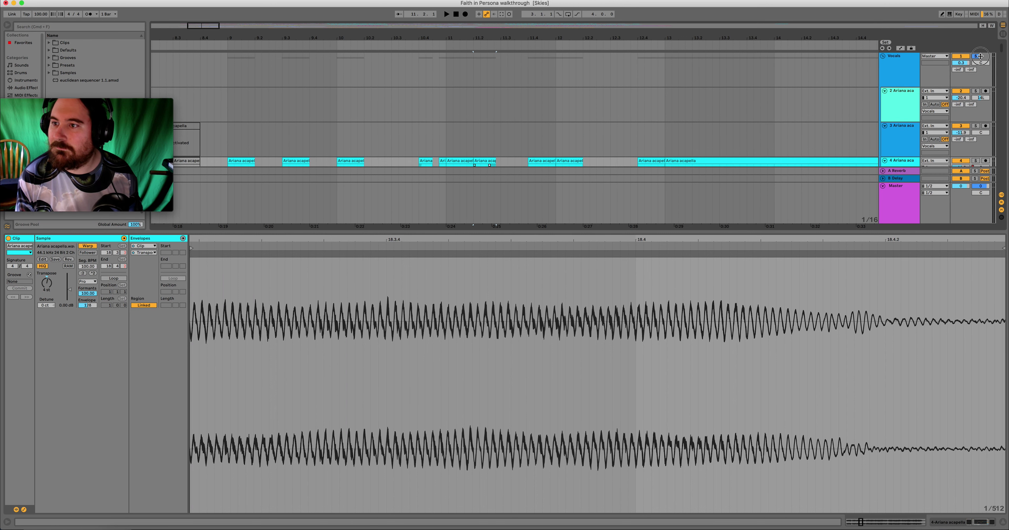
Toggle solo on the Vocals group and replay the chopped vocals from 10.4.1.
click(976, 56)
scroll(509, 117, down, 3)
click(422, 114)
key(space)
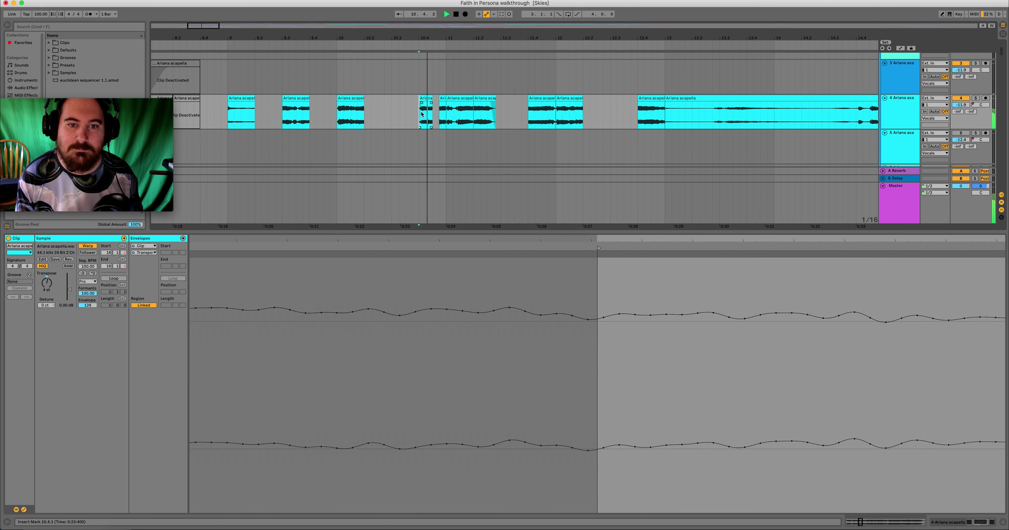
click(485, 98)
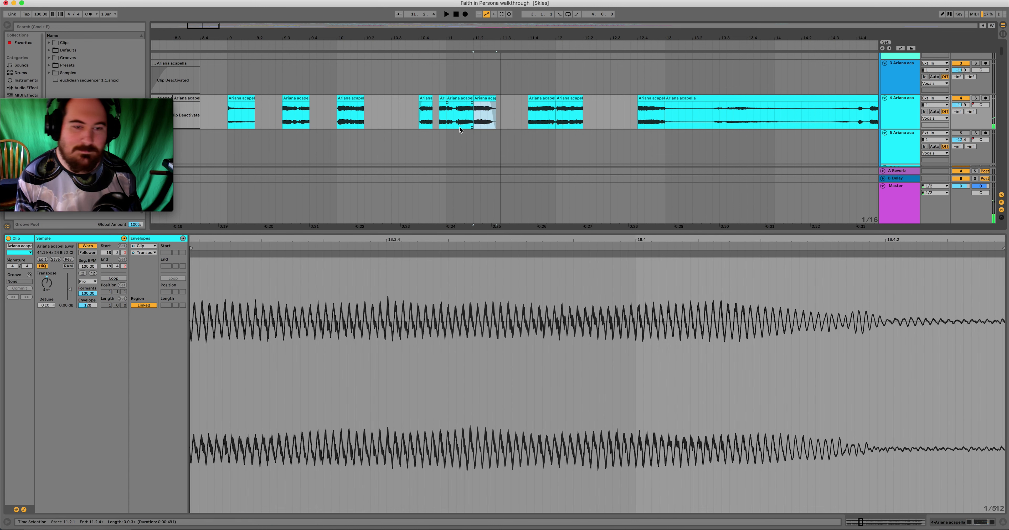
scroll(485, 98, up, 1)
click(465, 113)
key(space)
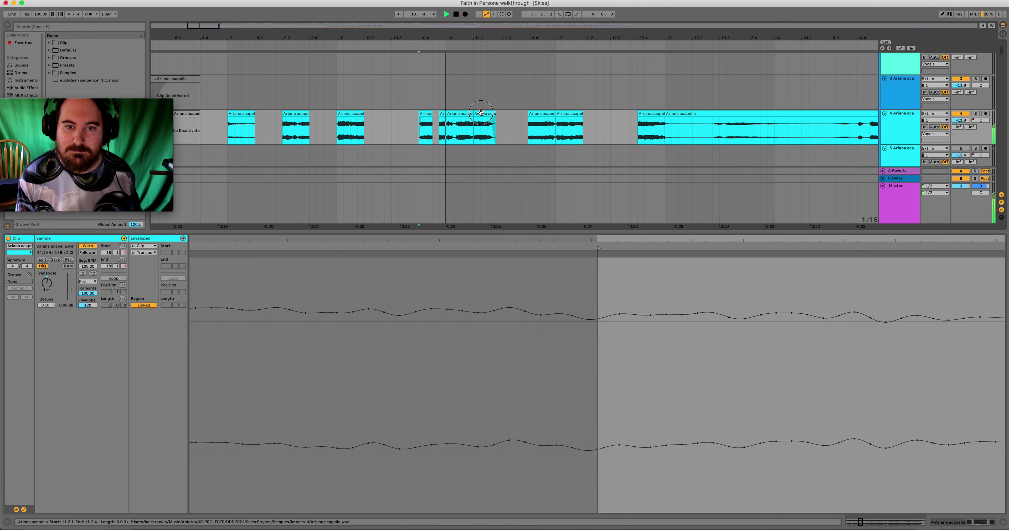
Copy the vocal piece at 11.2.1 up to track 3, raise the copy's transposition, and play from 10.4.1.
key(super+z)
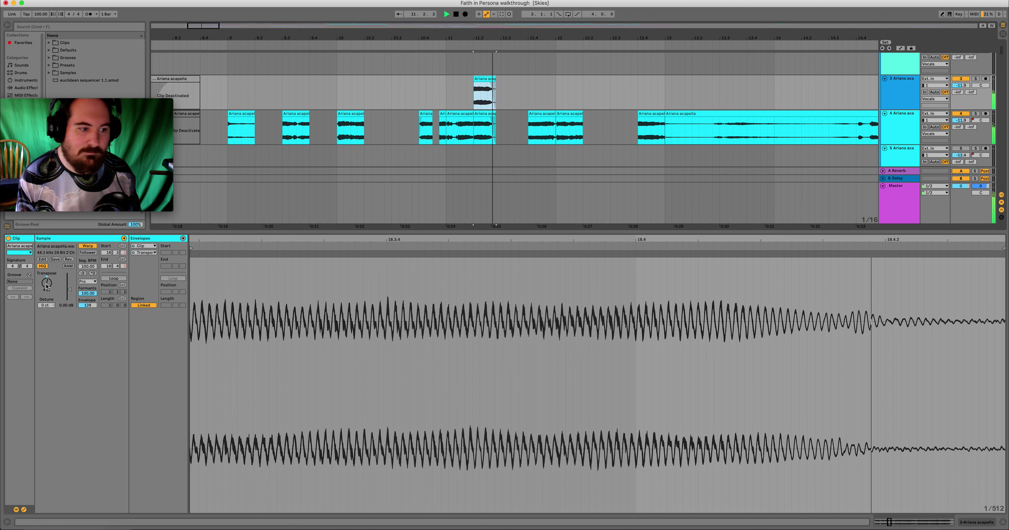
key(space)
drag(46, 282, 47, 270)
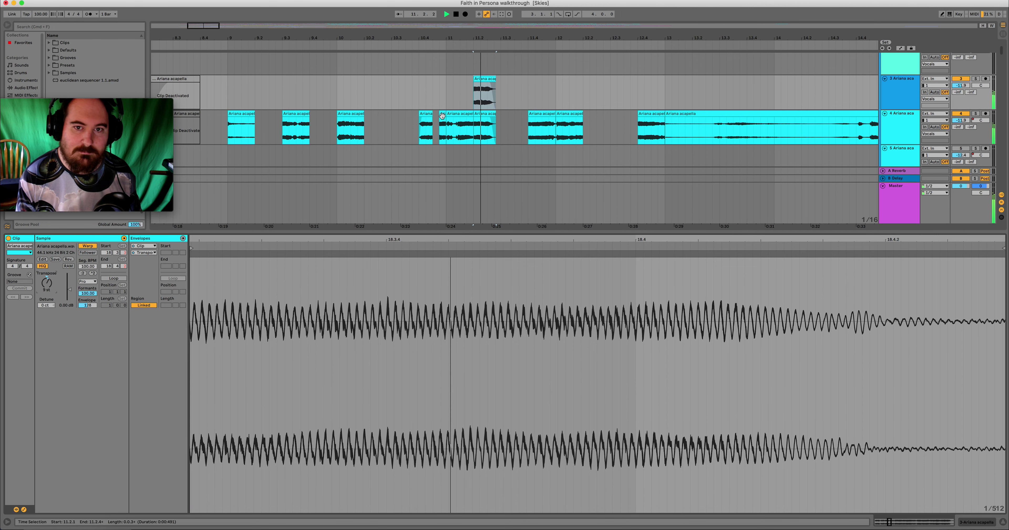
click(421, 124)
click(489, 132)
scroll(491, 118, down, 1)
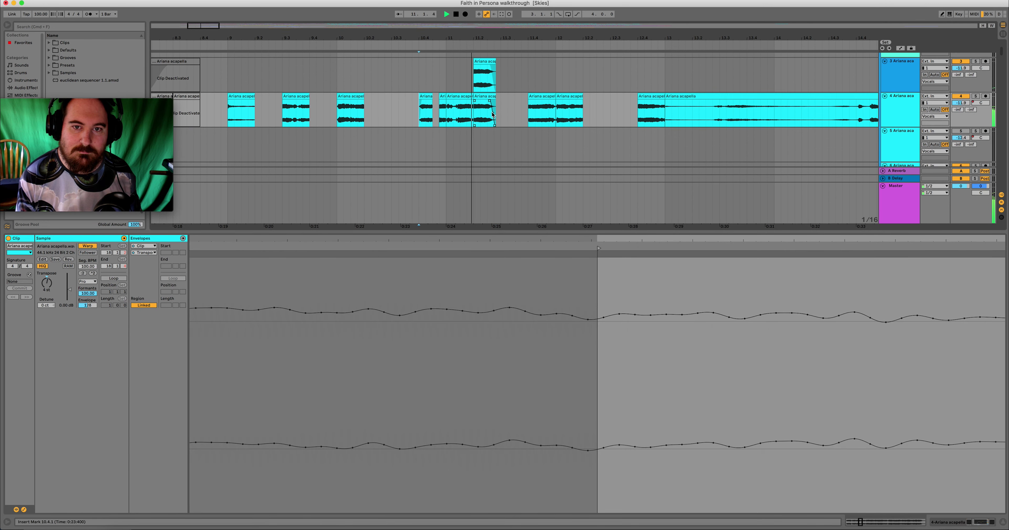
Duplicate the track 3 vocal clip to 11.3.1 and adjust the duplicate's transposition.
drag(485, 72, 508, 69)
key(space)
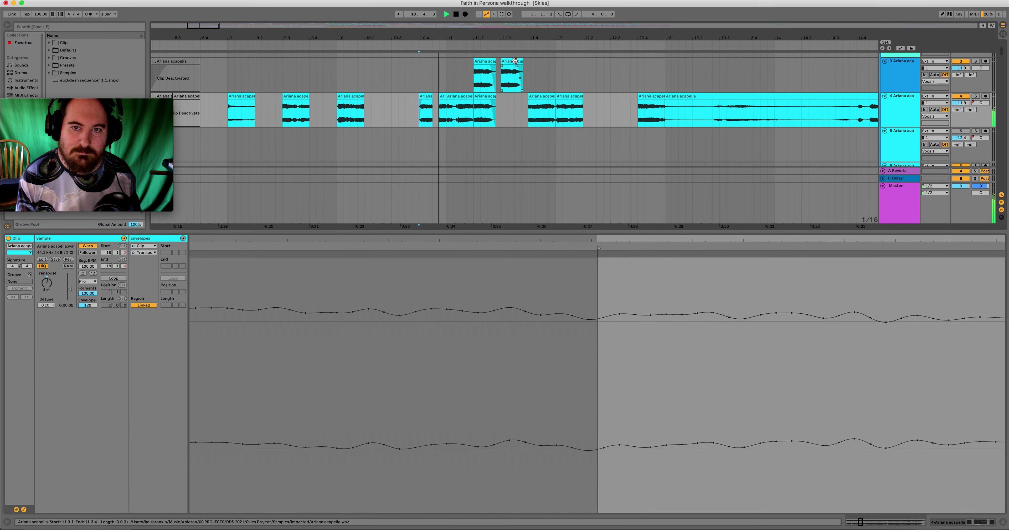
click(542, 111)
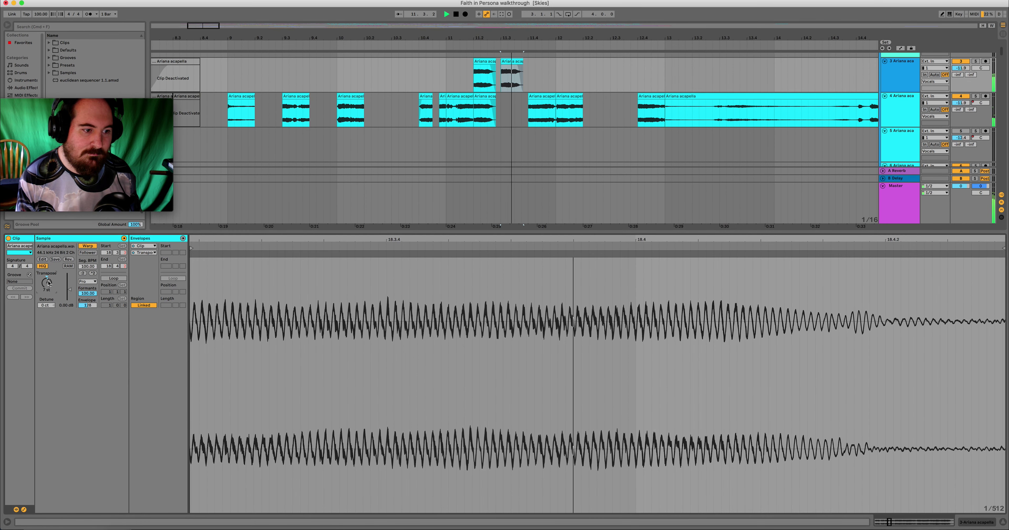
key(space)
Copy the track 3 clip at 11.3.1 down to track 4, change its transposition, and play the passage.
drag(504, 62, 504, 96)
click(412, 110)
key(space)
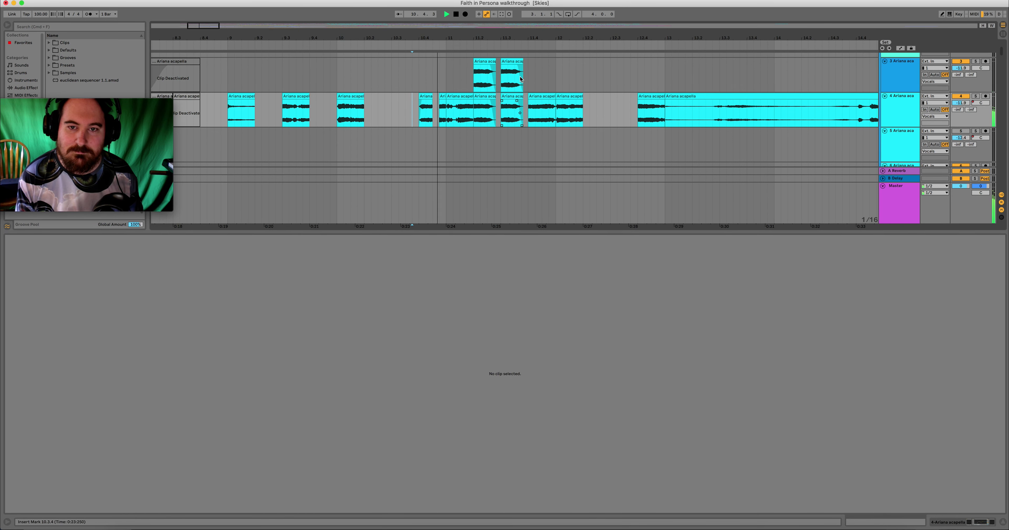
click(511, 95)
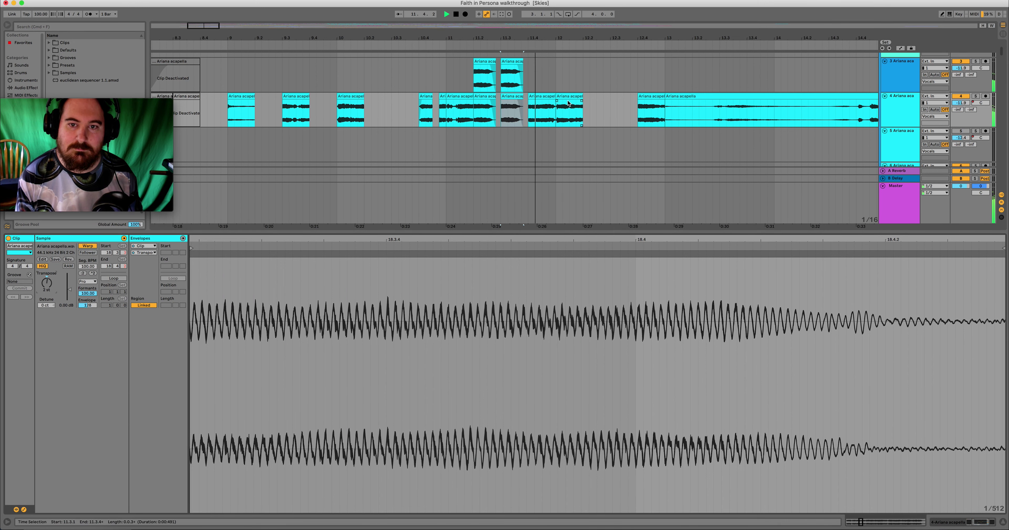
Shorten the 12.1.1 vocal piece to half a beat at 12.2.2, and move the 12.4.1 piece to 12.1.1.
click(560, 95)
drag(561, 94, 590, 99)
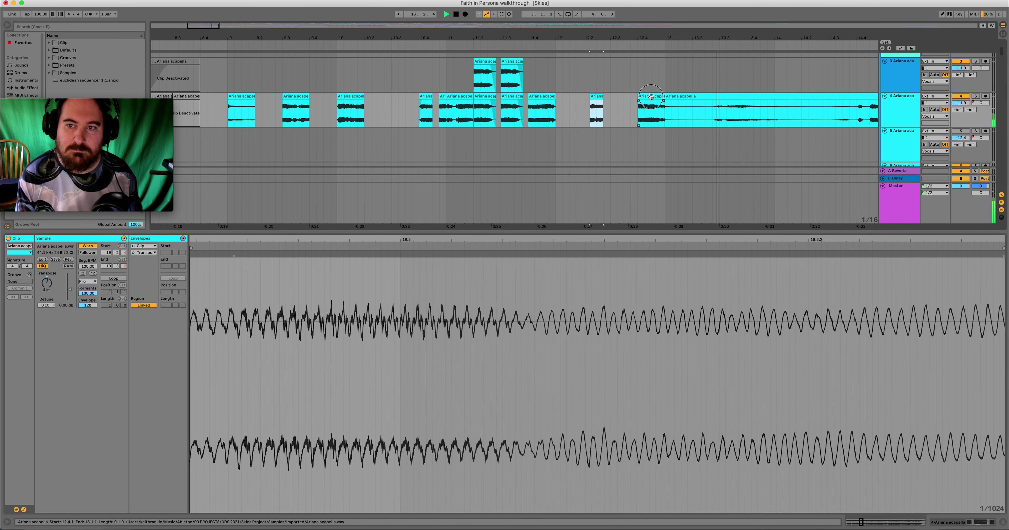
drag(650, 116, 546, 116)
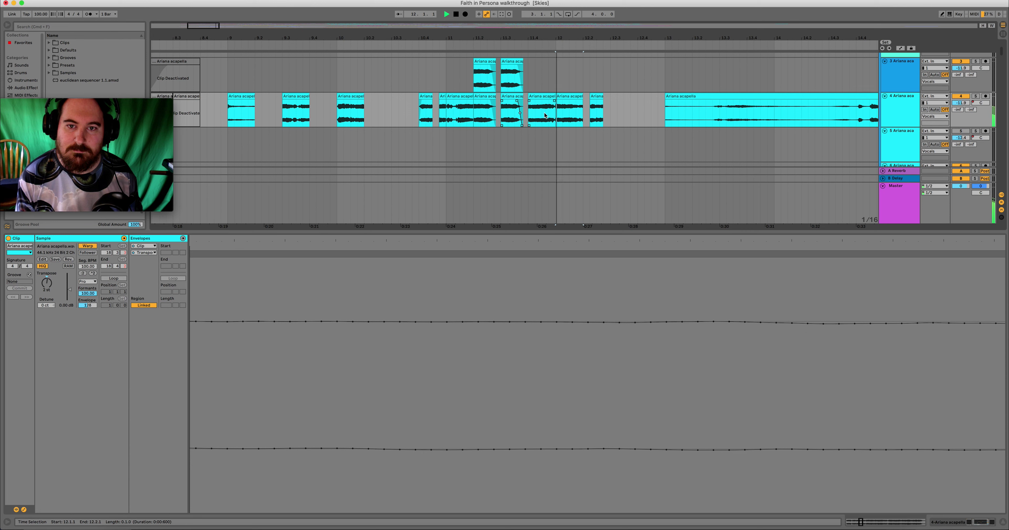
click(593, 97)
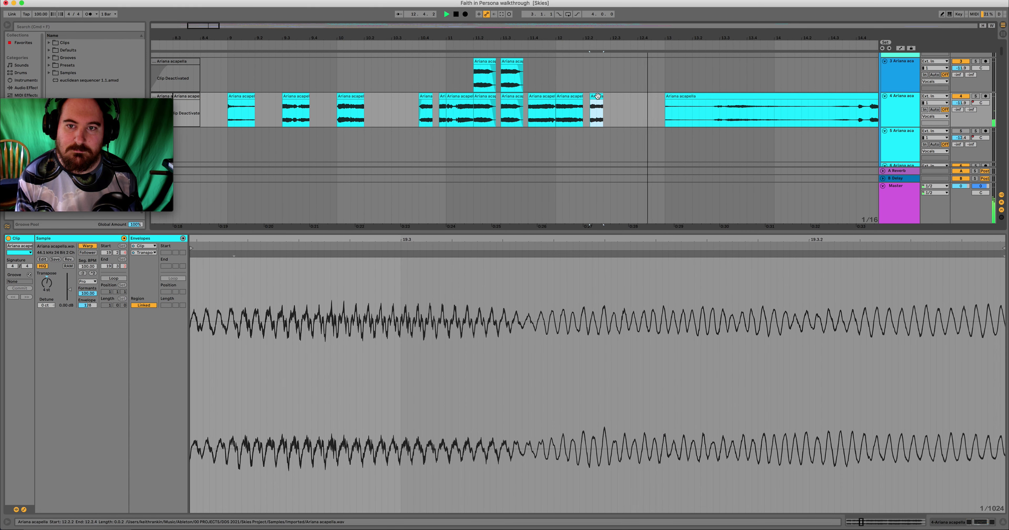
Trim the start of the vocal piece at 11.4.1 to 11.4.3 and replay from 10.4.1.
click(420, 112)
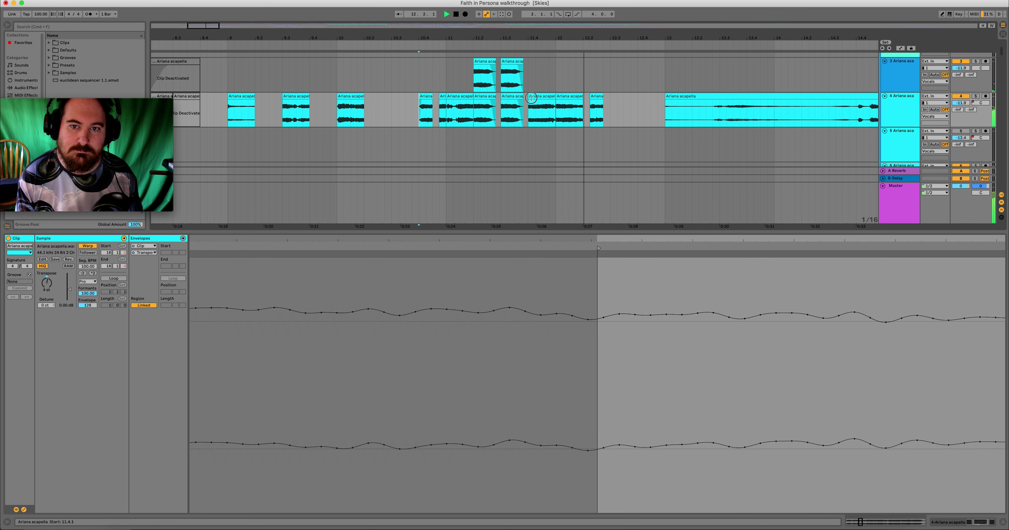
click(543, 99)
click(420, 113)
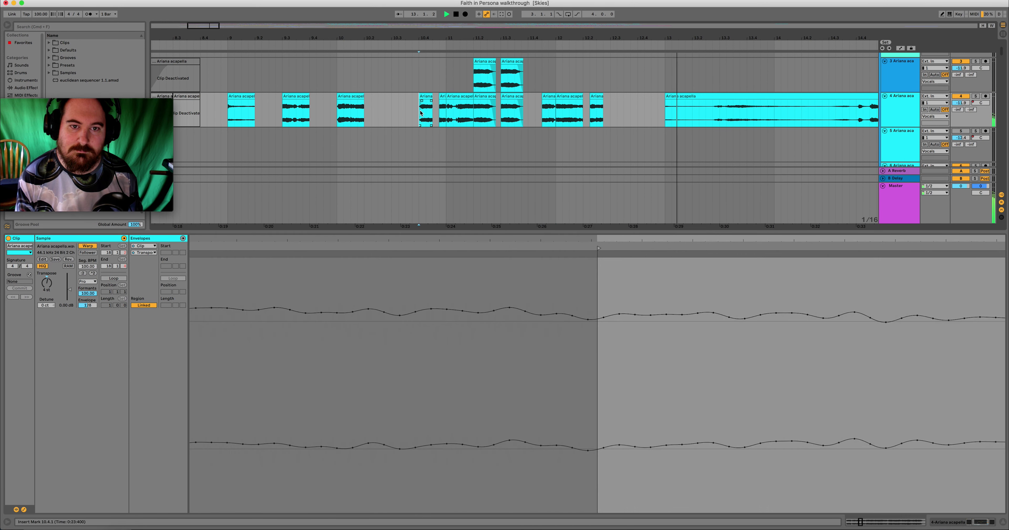
click(548, 111)
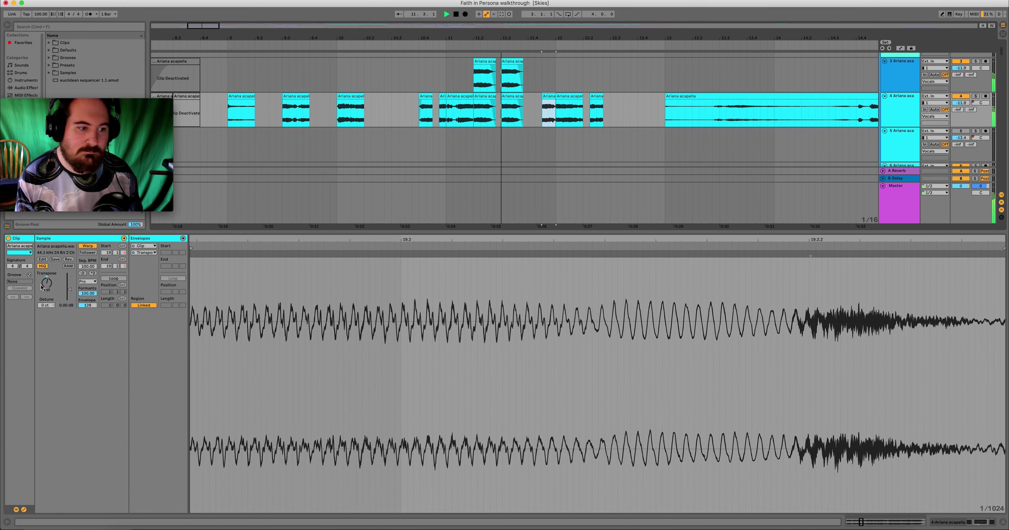
Lower the transposition of the vocal piece at 12.1.1 on track 4.
click(558, 100)
drag(46, 283, 47, 289)
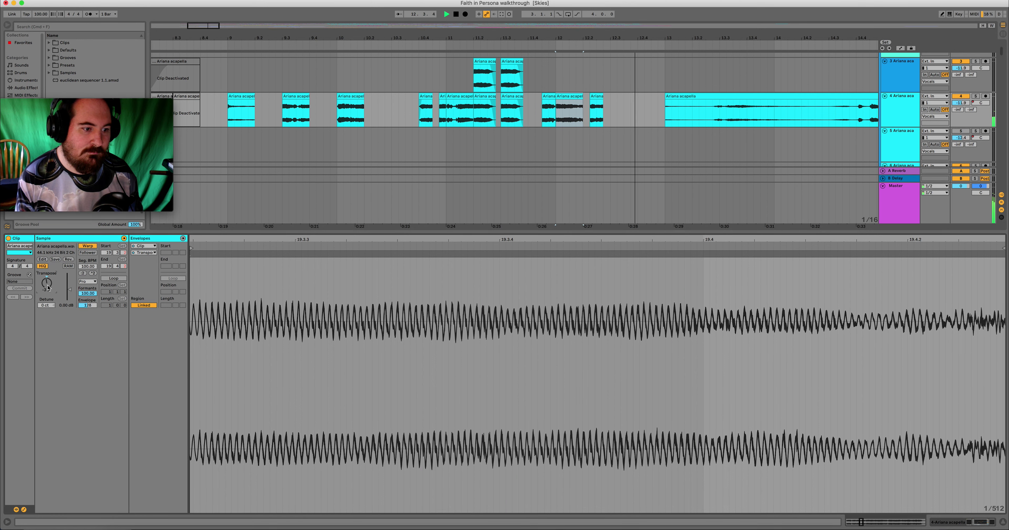
drag(48, 288, 47, 286)
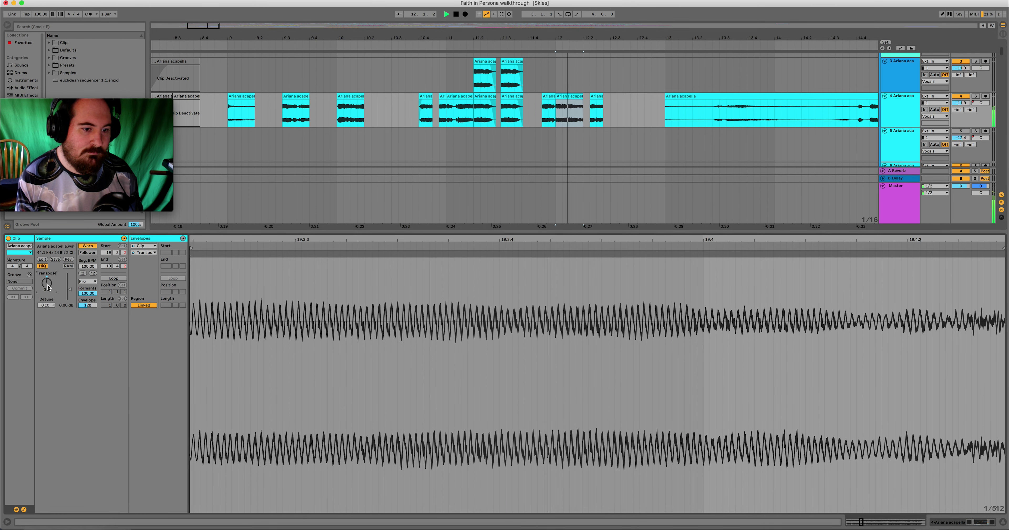
Draw a transposition envelope on the 12.1.1 piece that rises to +3 st and ramps back to 0 near its end.
click(149, 246)
click(150, 247)
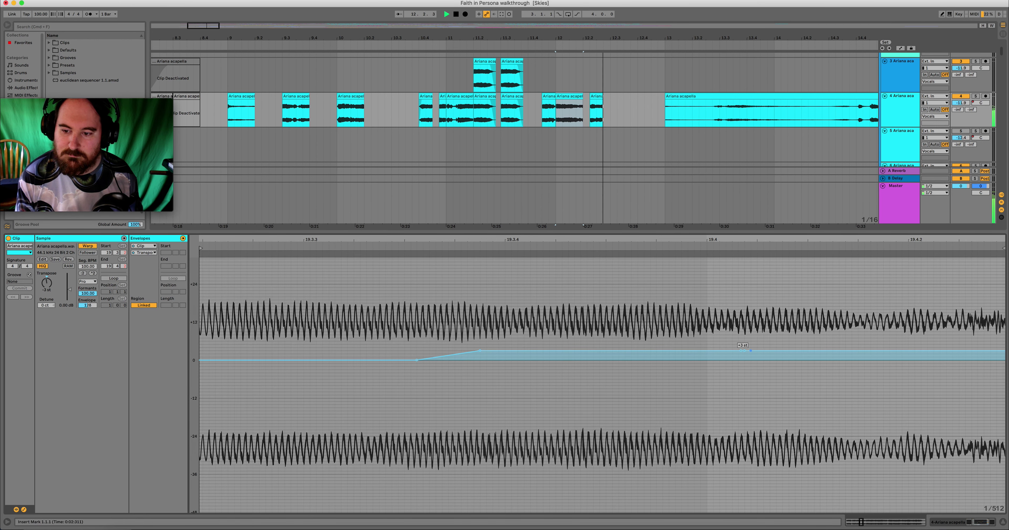
drag(741, 351, 919, 361)
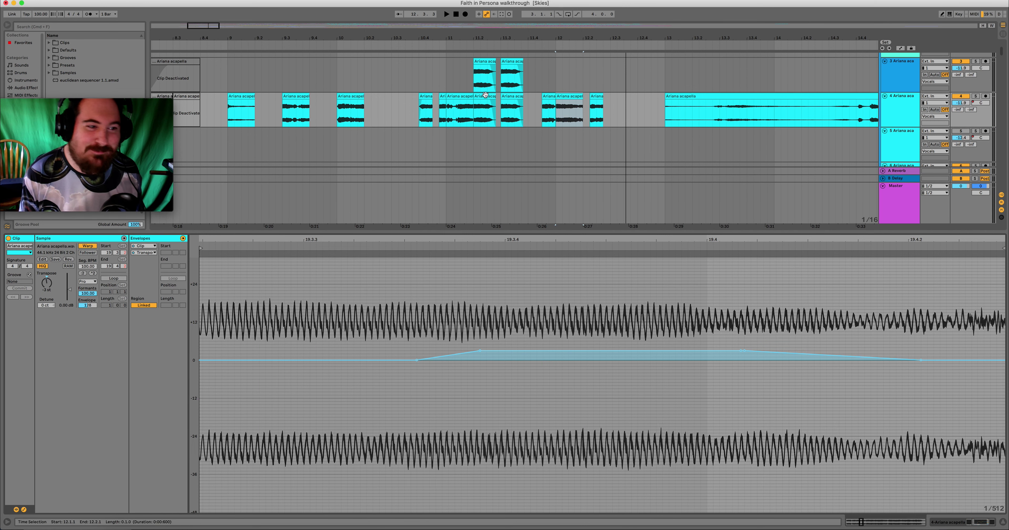
Reactivate the deactivated vocal clips in bar 8 on tracks 3 and 4 and play from 8.1.1.
key(super+alt+l)
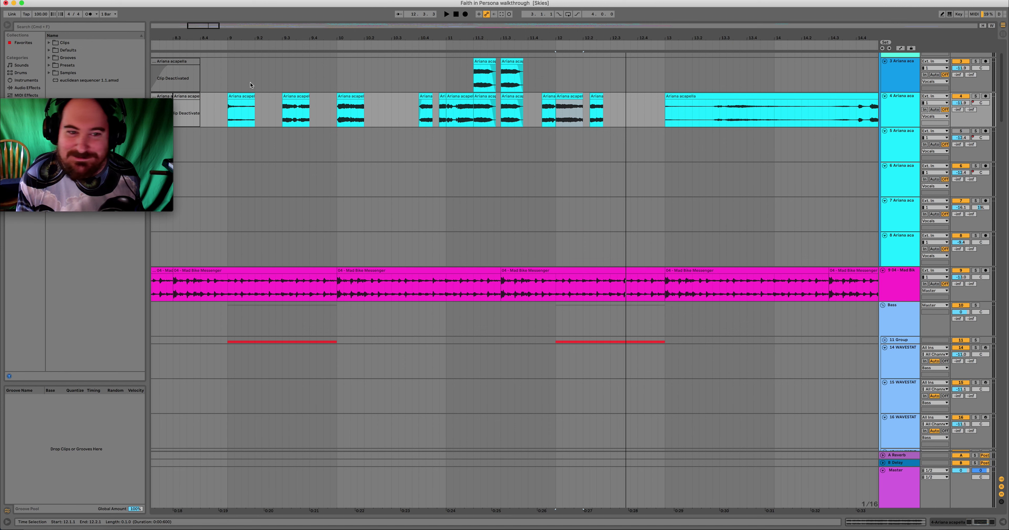
drag(206, 24, 206, 17)
scroll(392, 153, up, 3)
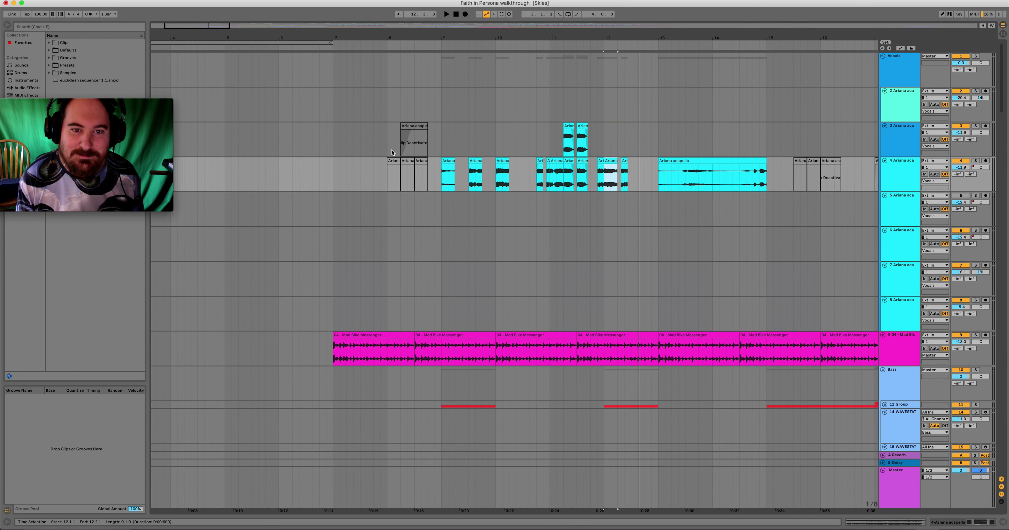
click(395, 160)
shift+click(423, 126)
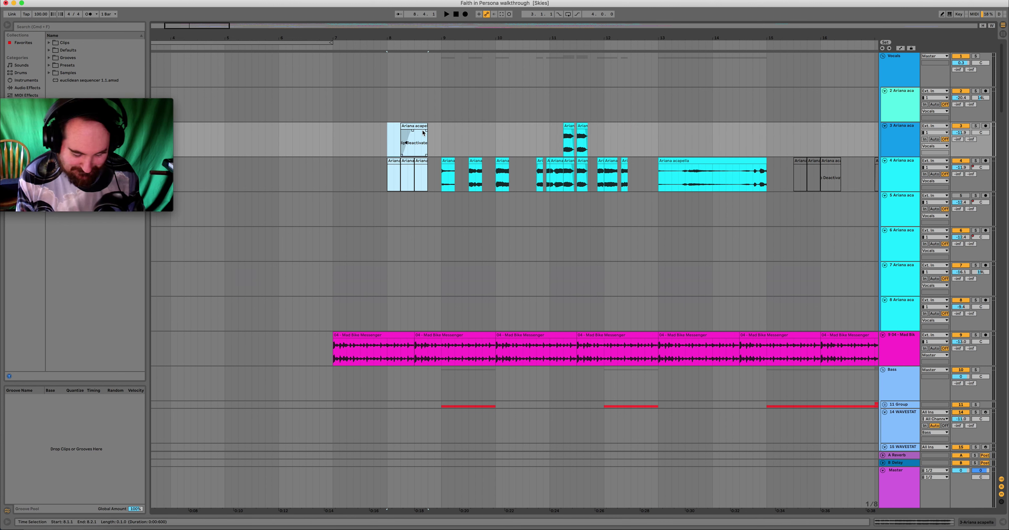
key(0)
click(388, 184)
key(space)
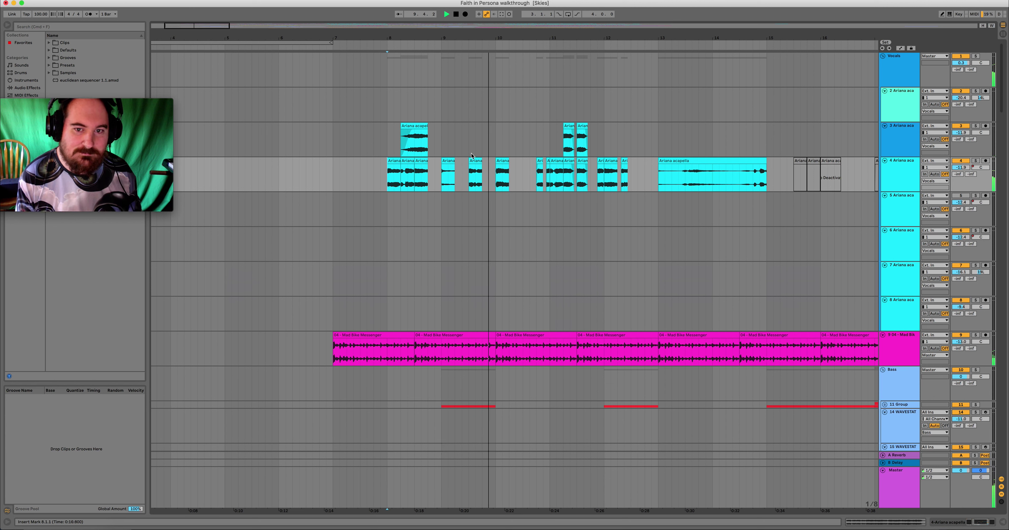
Deactivate the track 4 vocal clips at 9.3.1 and 10.1.1, and replay the section from 8.1.1.
click(477, 161)
key(0)
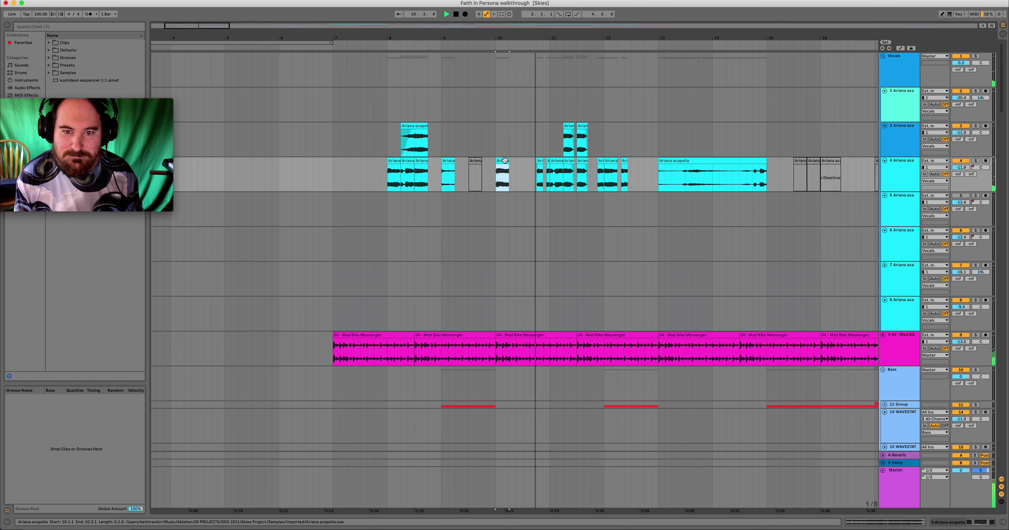
click(504, 158)
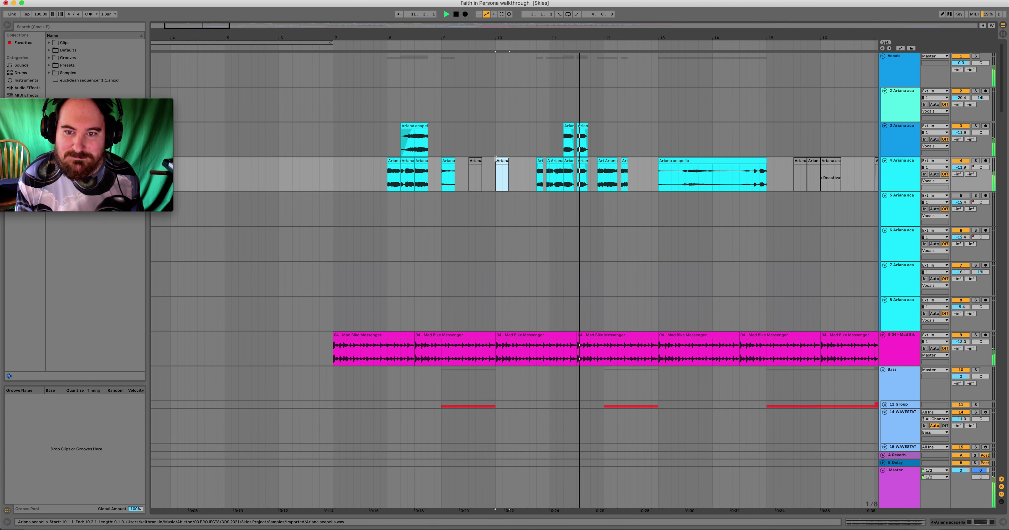
key(0)
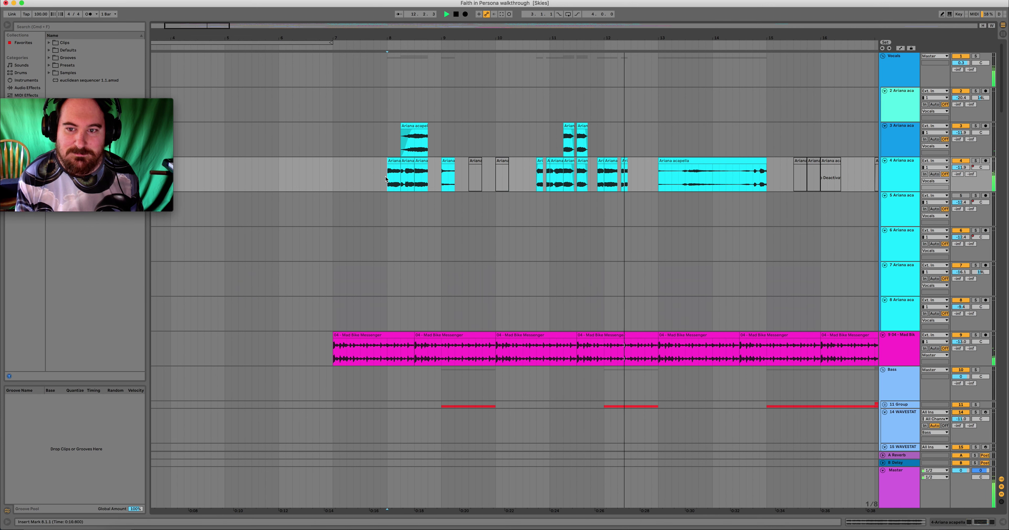
click(387, 178)
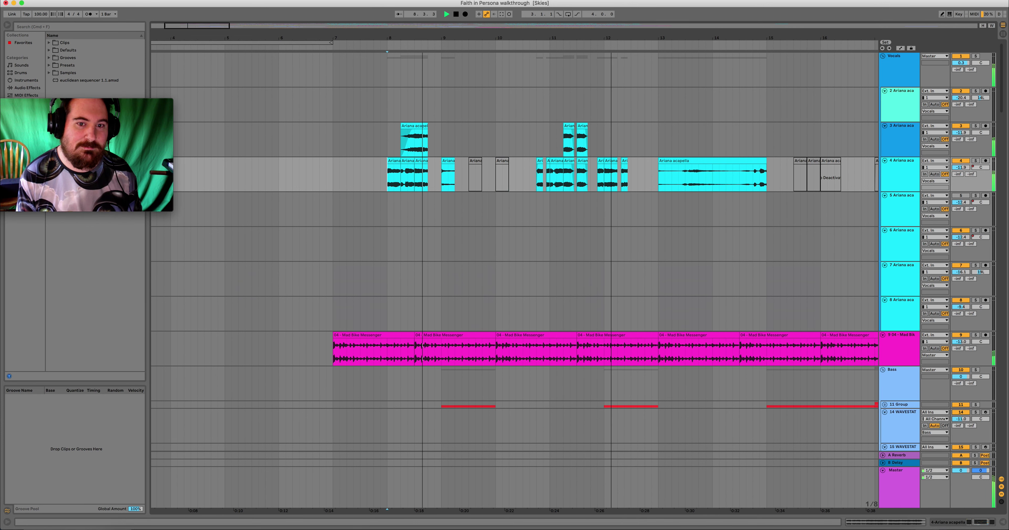
Stop playback and deactivate all vocal clips on tracks 2 to 4 between 8.1.1 and 15.1.1.
drag(223, 43, 282, 48)
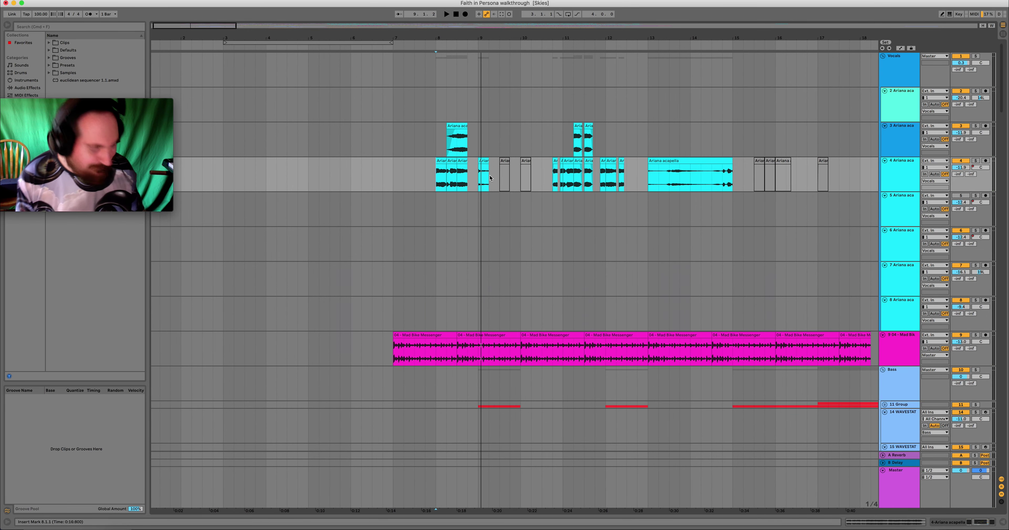
shift+click(451, 158)
key(space)
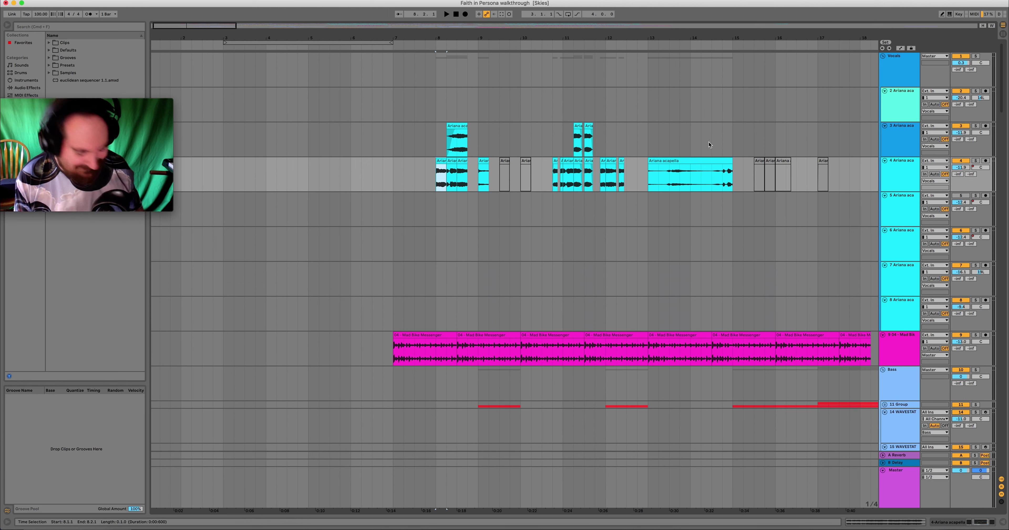
shift+click(732, 103)
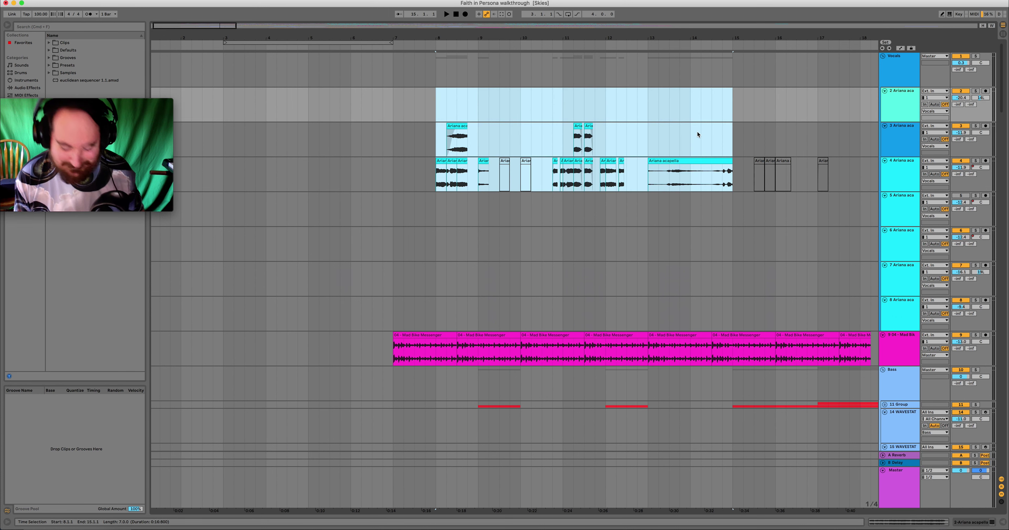
key(0)
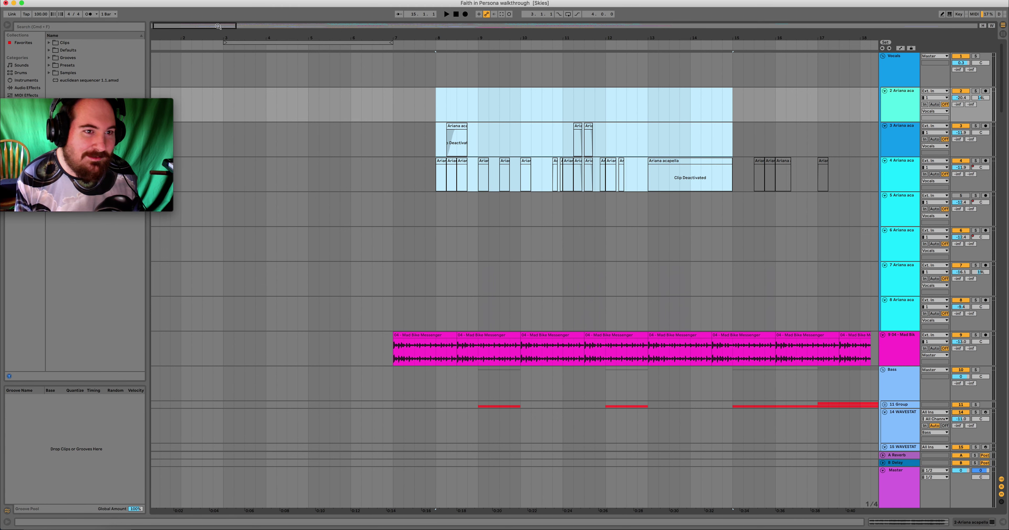
Select the vocal chops on tracks 2 to 4 from 19.1.1 to 26.2.1 to show the next vocal section.
drag(218, 27, 262, 27)
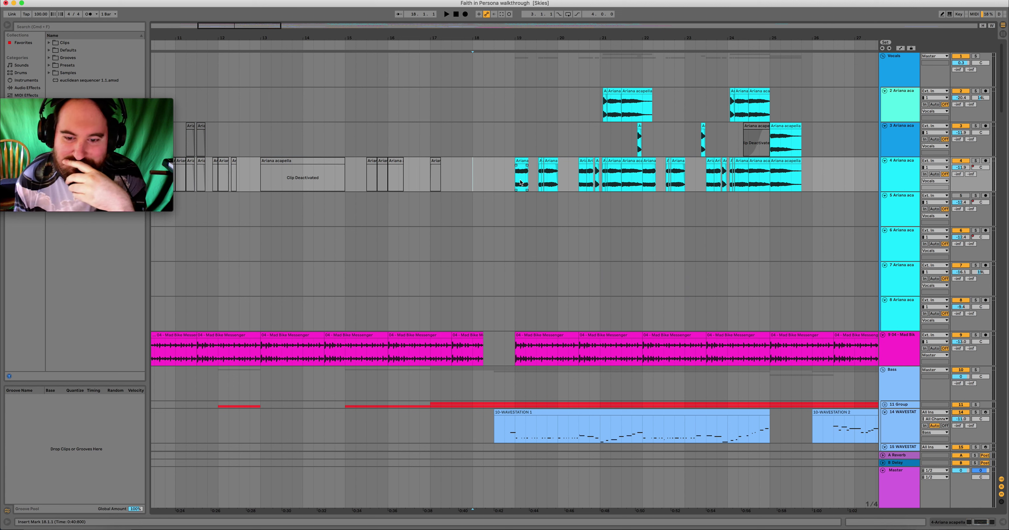
mouse_move(259, 29)
mouse_down()
mouse_move(286, 38)
mouse_move(245, 25)
mouse_up()
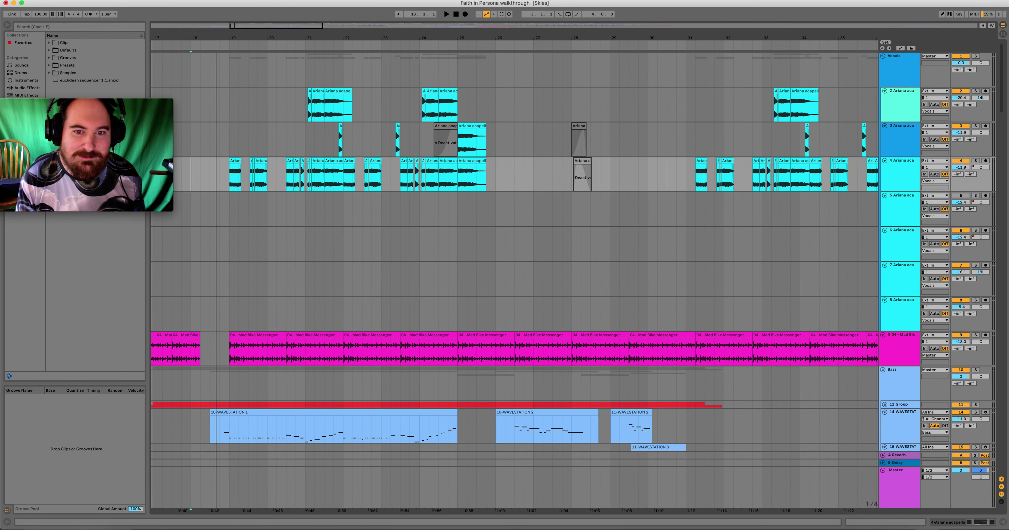
drag(230, 186, 496, 95)
Examine the stacked vocal clips on tracks 5 to 7 between bars 37 and 49.
drag(272, 25, 318, 22)
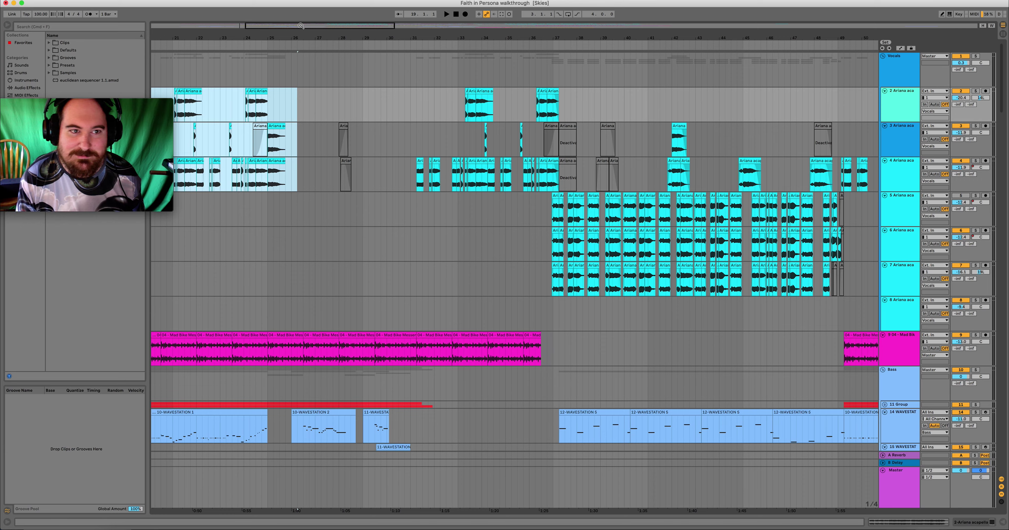
scroll(295, 100, right, 10)
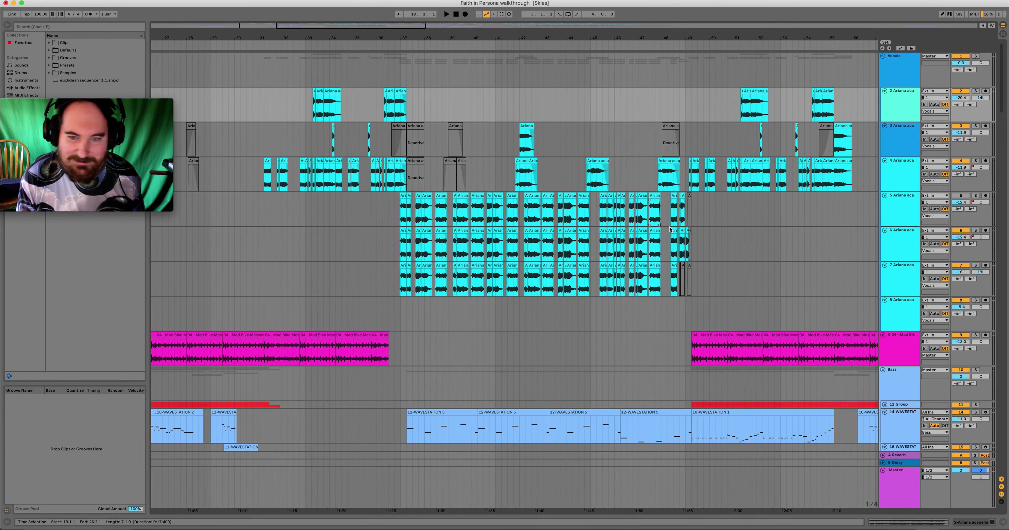
drag(388, 210, 731, 289)
click(721, 245)
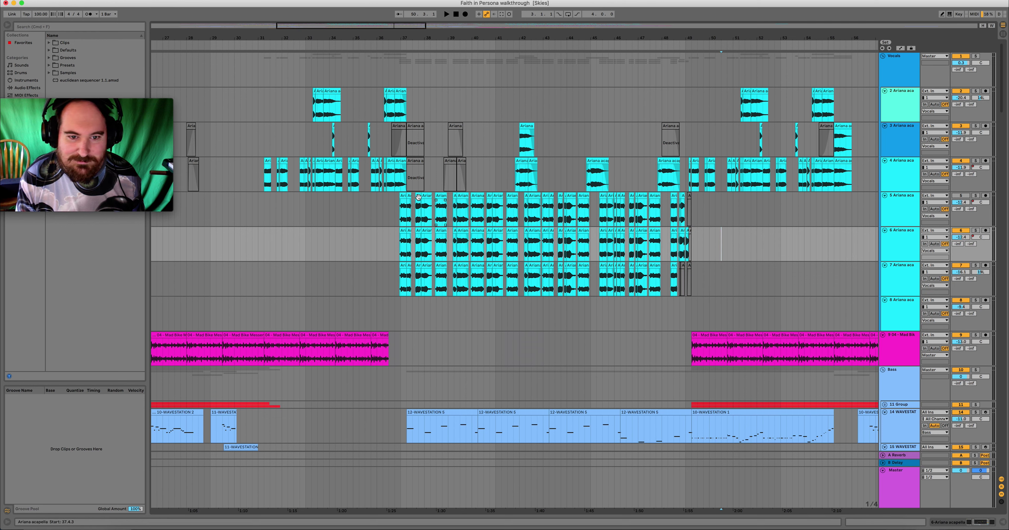
drag(719, 298, 435, 196)
Play the arrangement from 34.3.1 into the layered vocal section and review its vocal, bass and rhythm tracks.
click(341, 239)
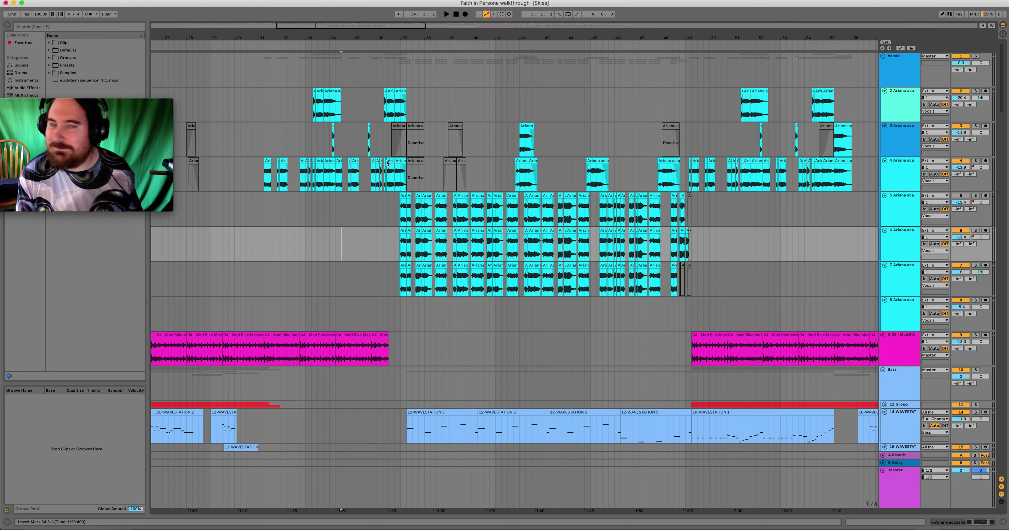
key(space)
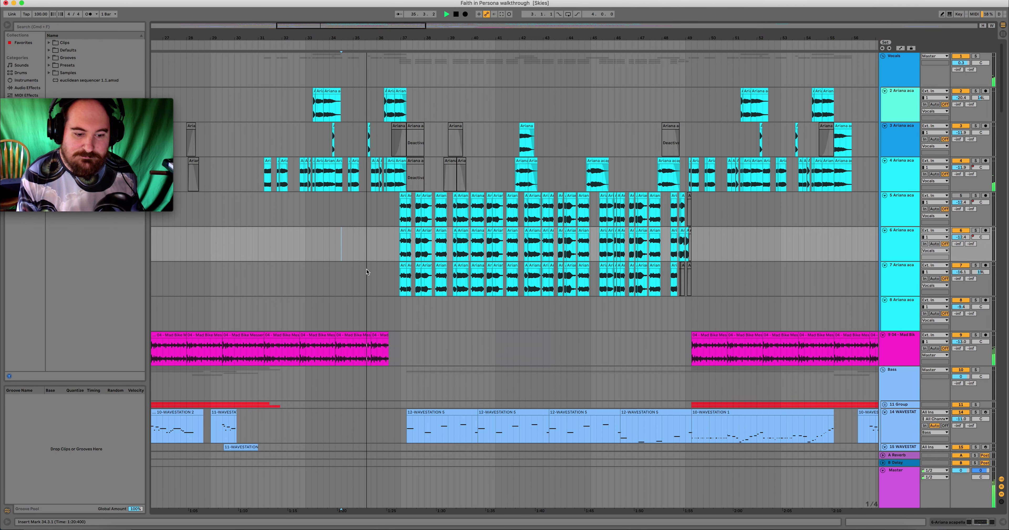
scroll(367, 271, down, 1)
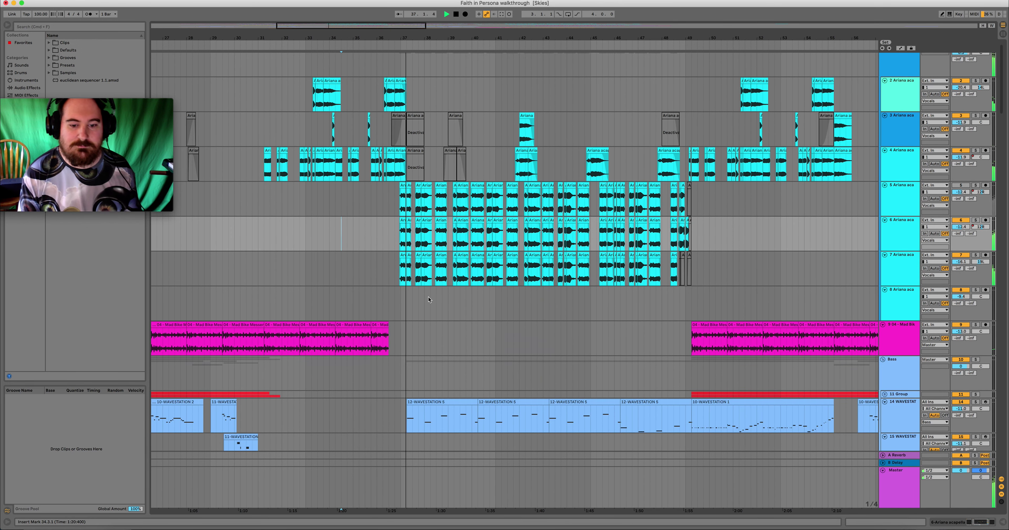
scroll(425, 298, down, 4)
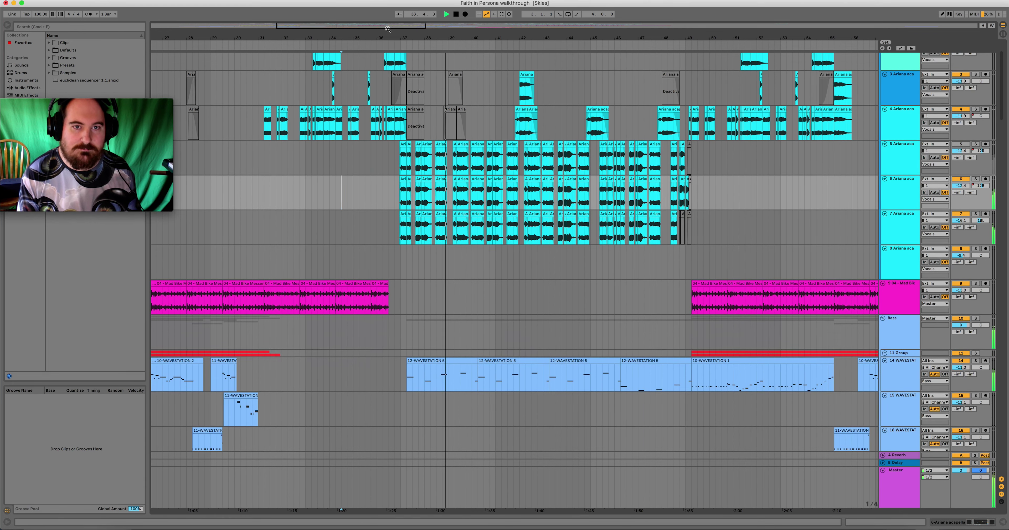
scroll(408, 296, down, 2)
scroll(407, 296, down, 3)
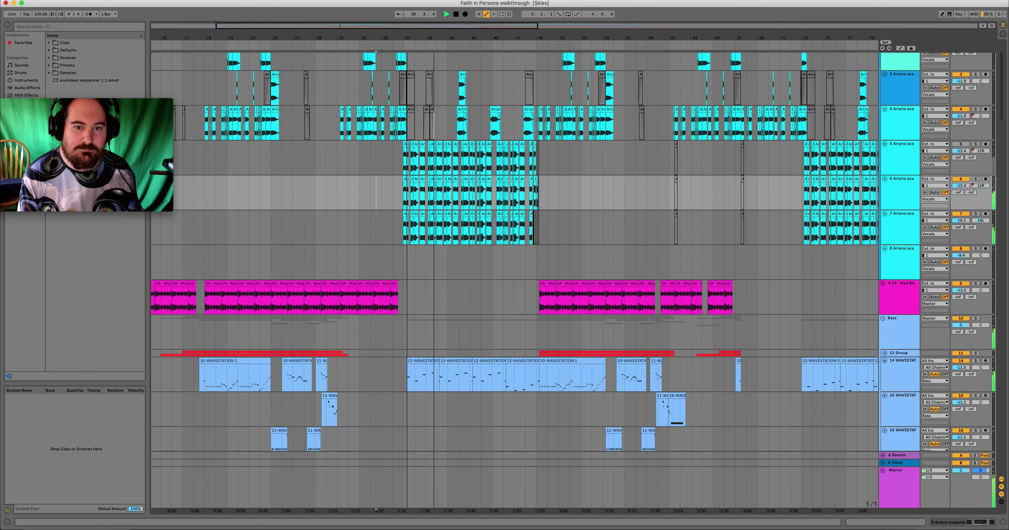
scroll(521, 314, down, 3)
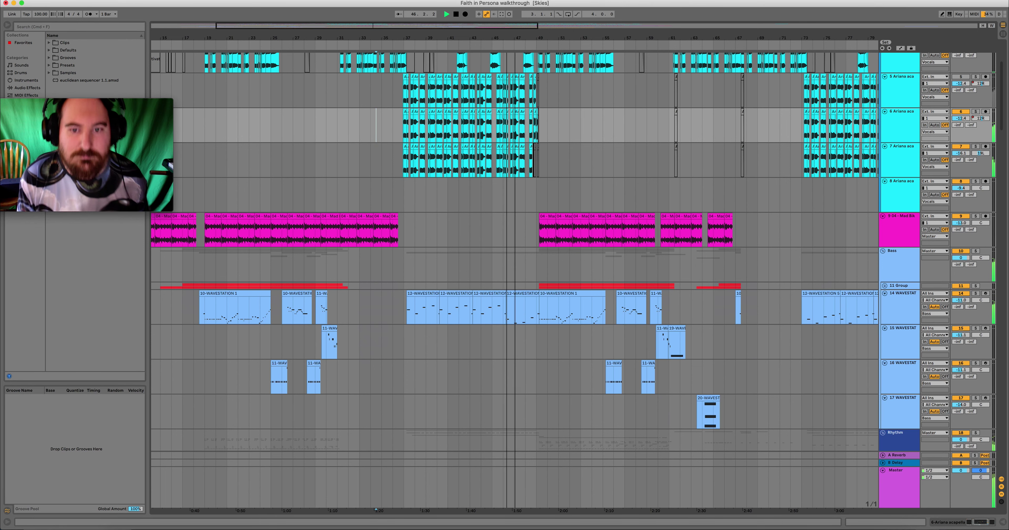
scroll(395, 117, up, 5)
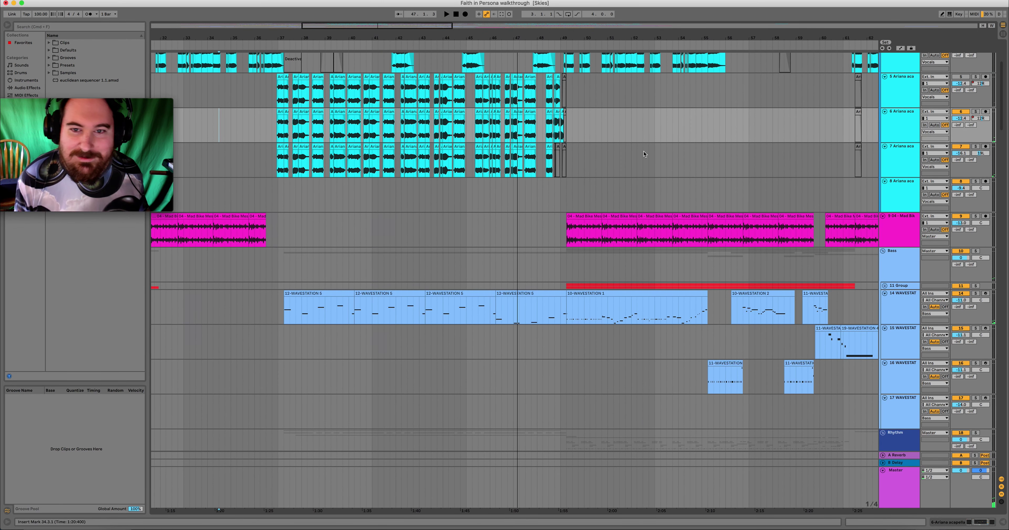
Point out the whole three-track vocal stack on tracks 5 to 7 by selecting from 36.3.1 to 50.3.1.
drag(621, 159, 260, 96)
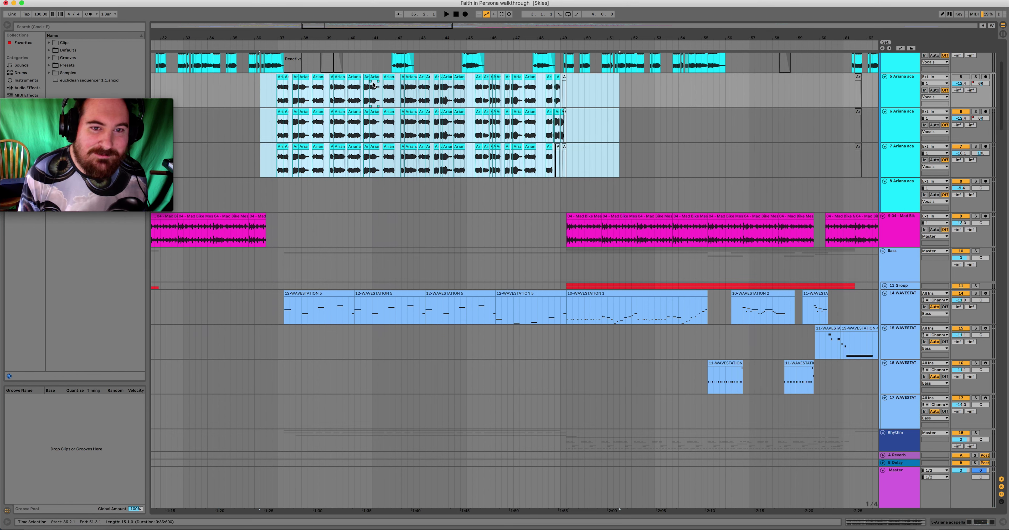
click(281, 167)
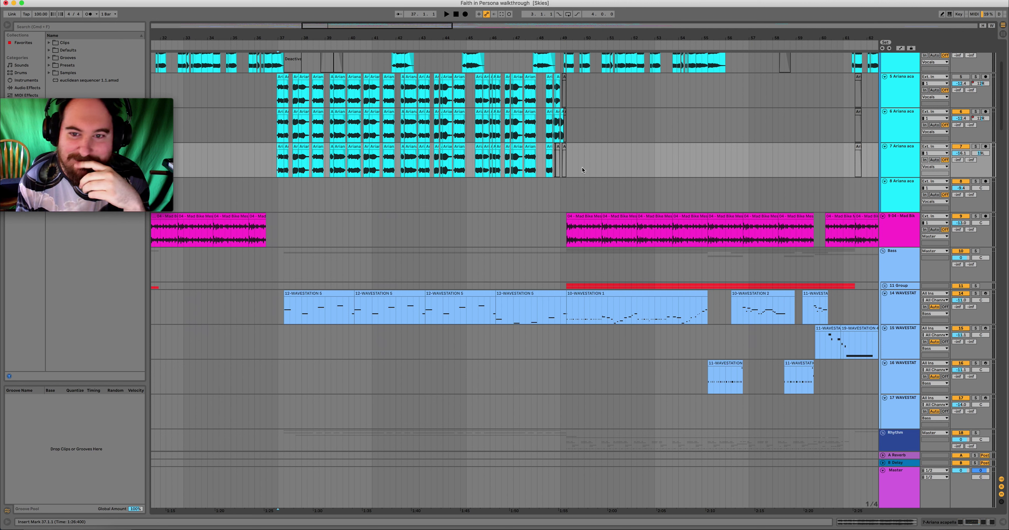
drag(582, 170, 272, 96)
click(263, 100)
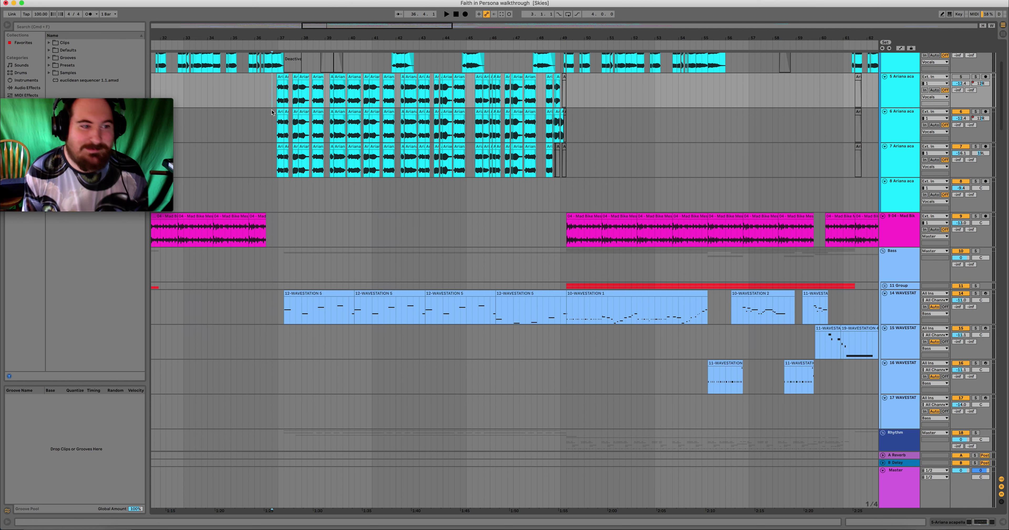
click(317, 132)
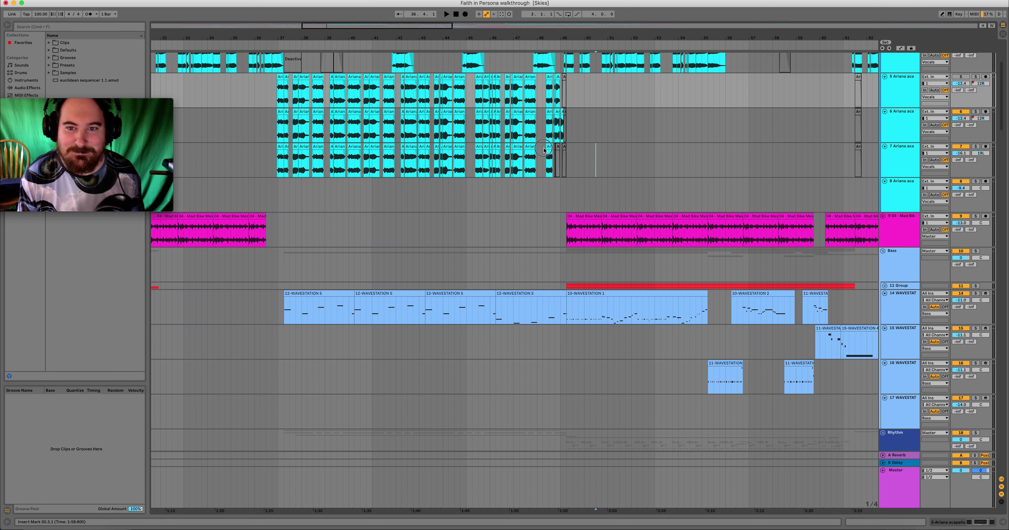
drag(544, 149, 277, 102)
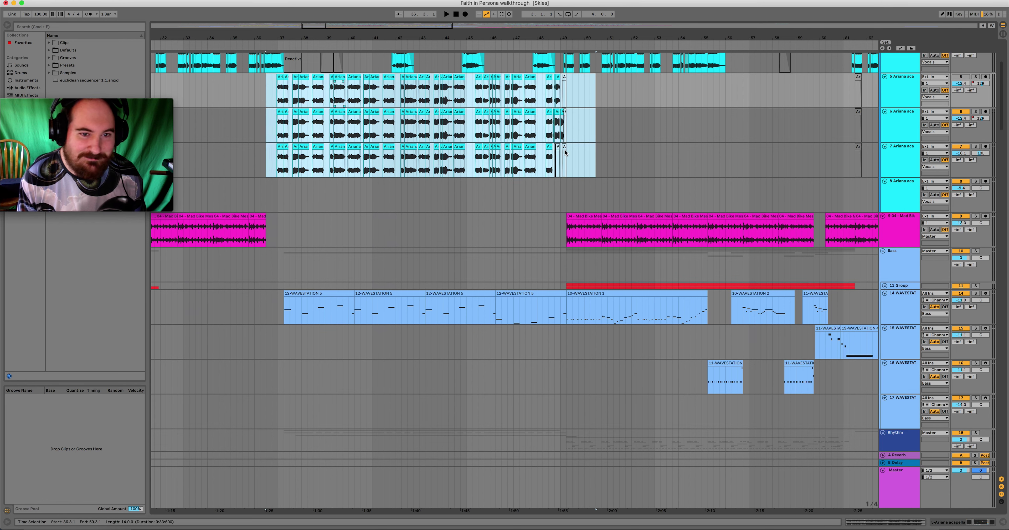
click(619, 159)
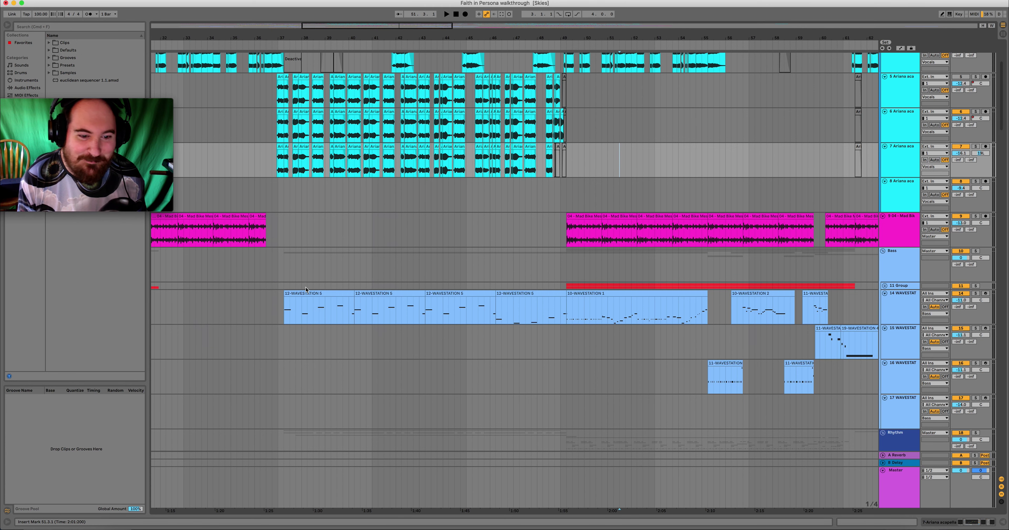
Solo the track 14 WAVESTATION bass and play its part from 37.2.1.
scroll(306, 289, down, 5)
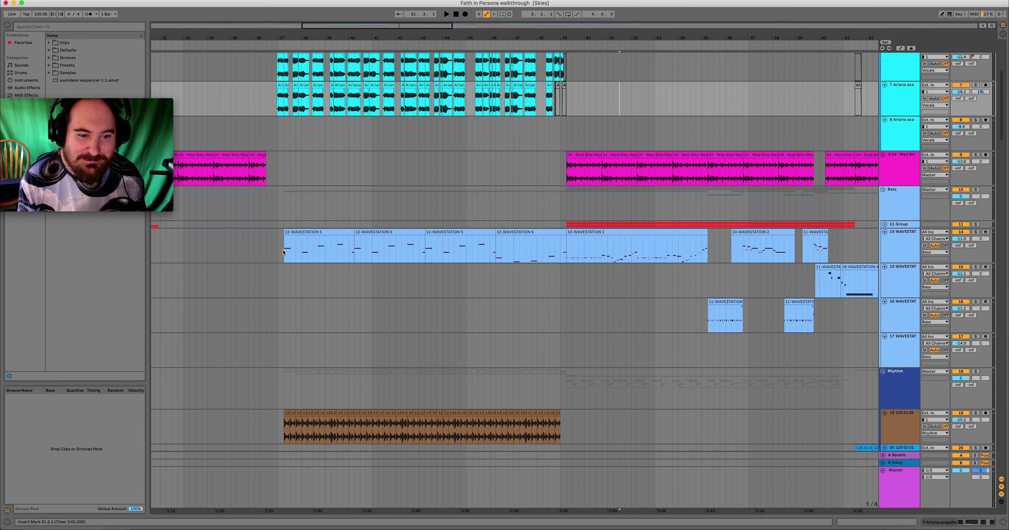
click(284, 257)
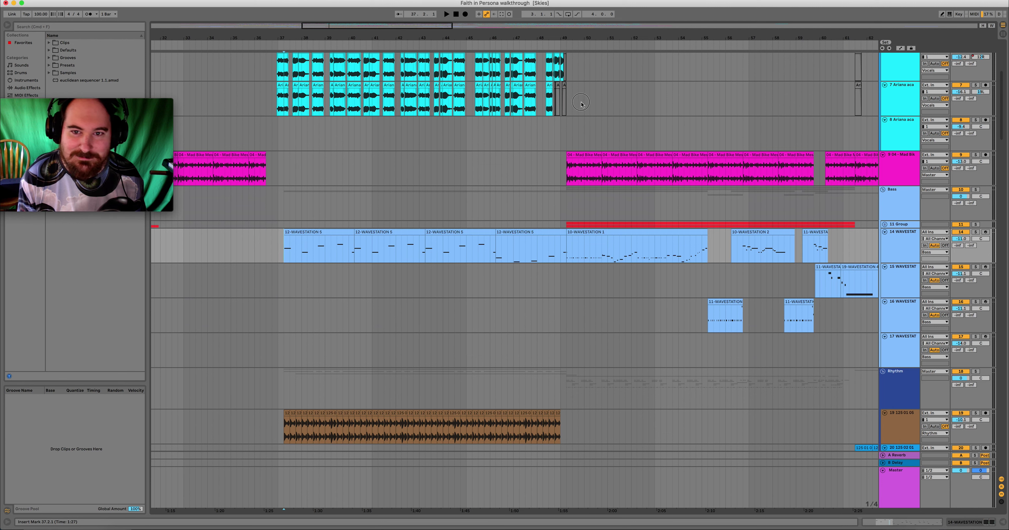
drag(581, 104, 383, 70)
click(292, 246)
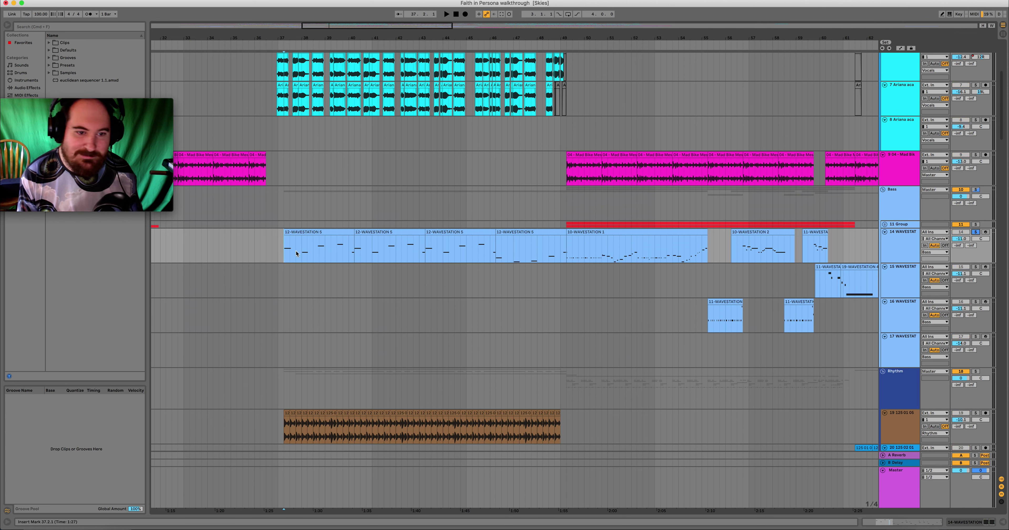
key(space)
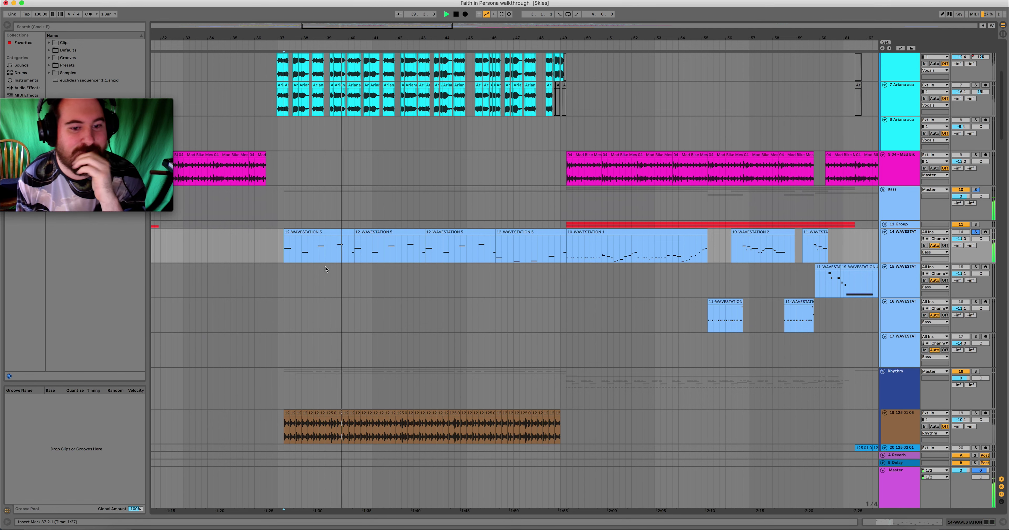
scroll(356, 273, down, 3)
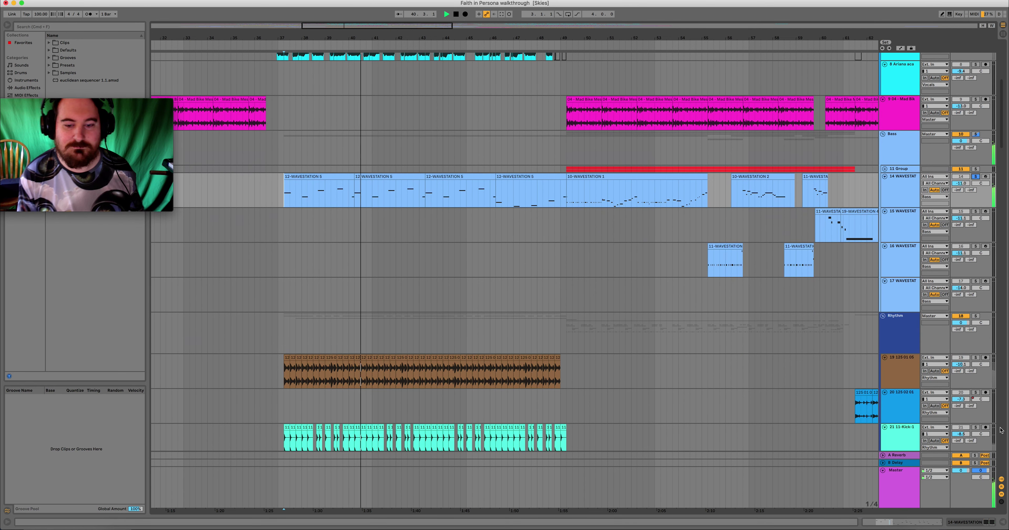
Solo the Rhythm group together with the track 14 WAVESTATION bass and review the kick, snare and hat tracks during playback.
click(975, 316)
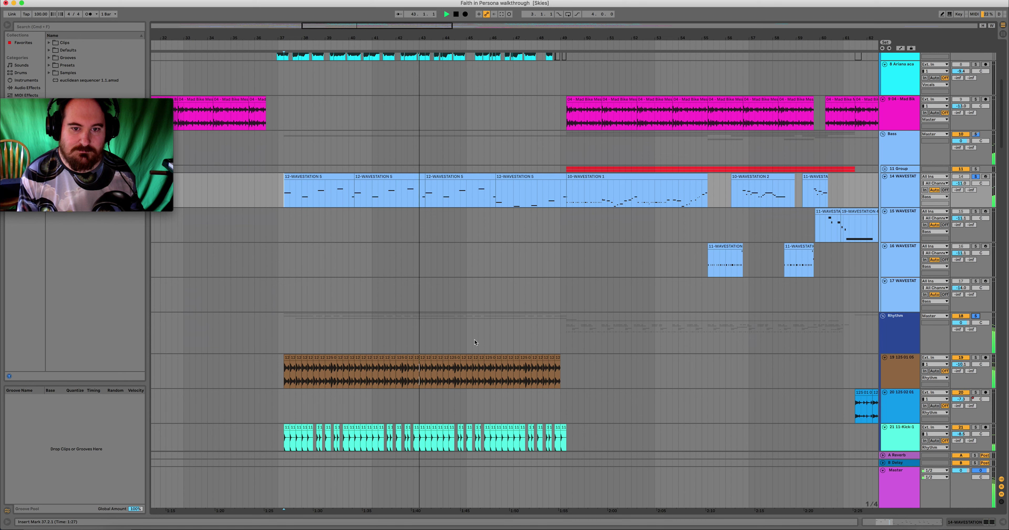
scroll(474, 342, down, 5)
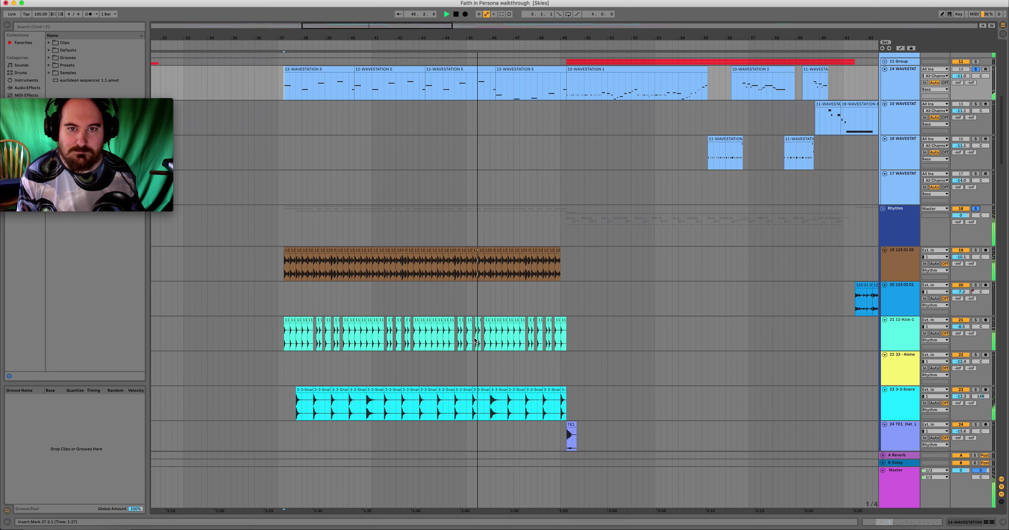
scroll(474, 340, down, 3)
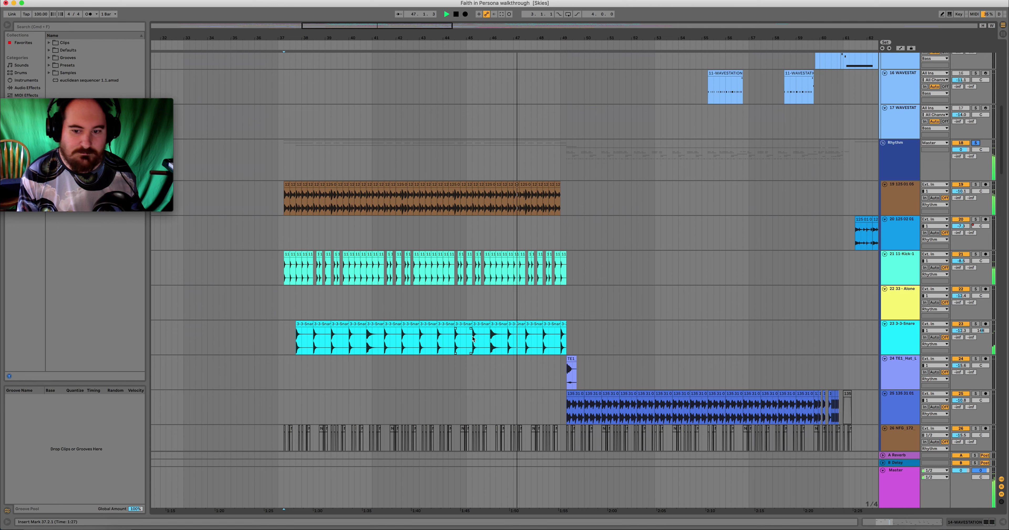
scroll(473, 337, down, 2)
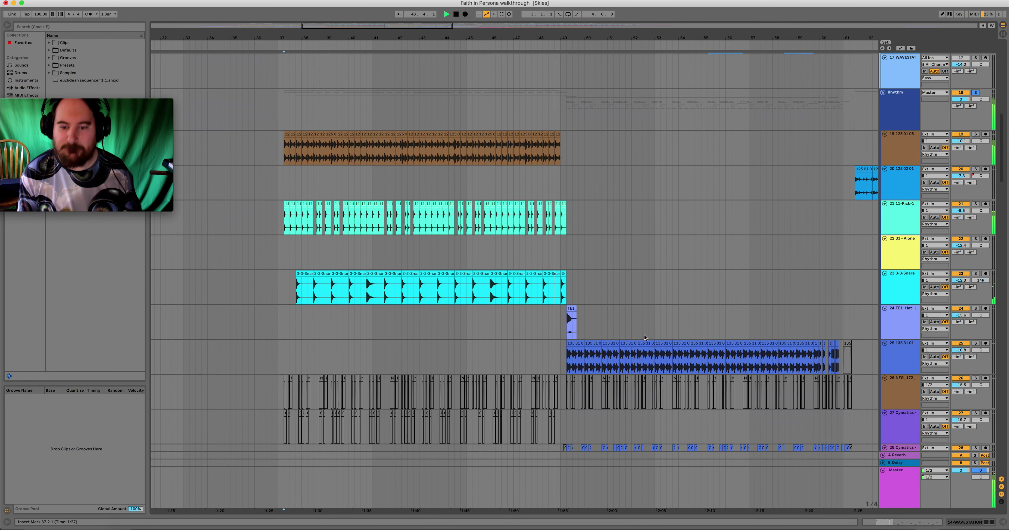
scroll(645, 337, up, 2)
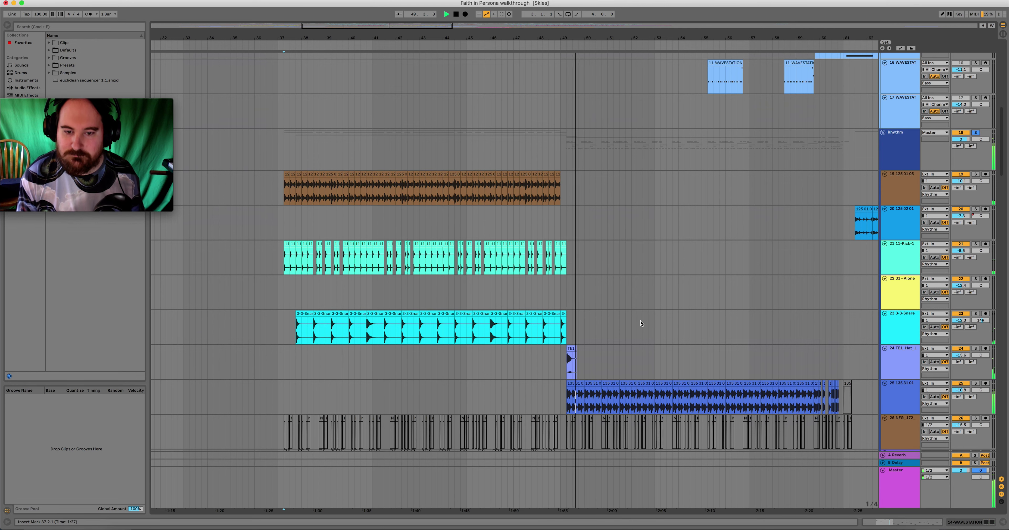
scroll(640, 323, up, 7)
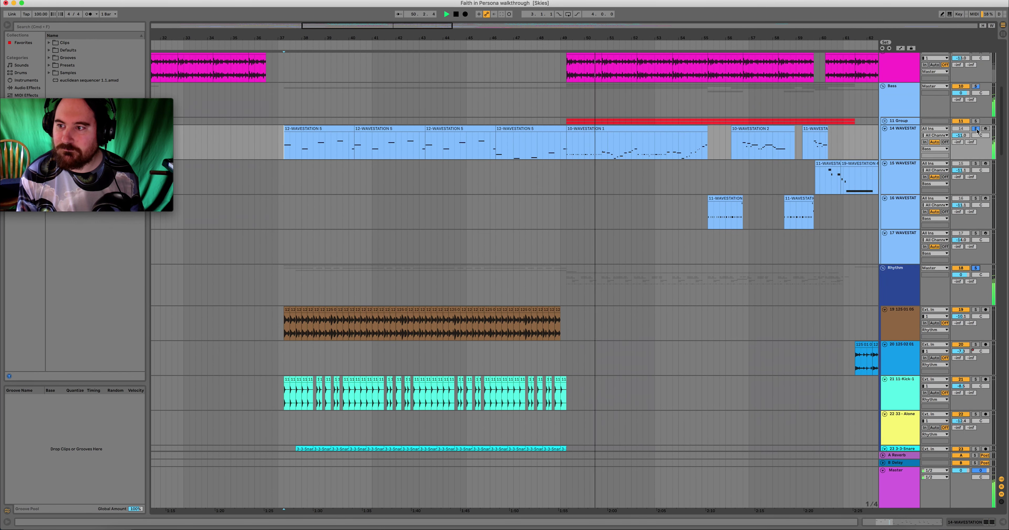
scroll(386, 295, down, 10)
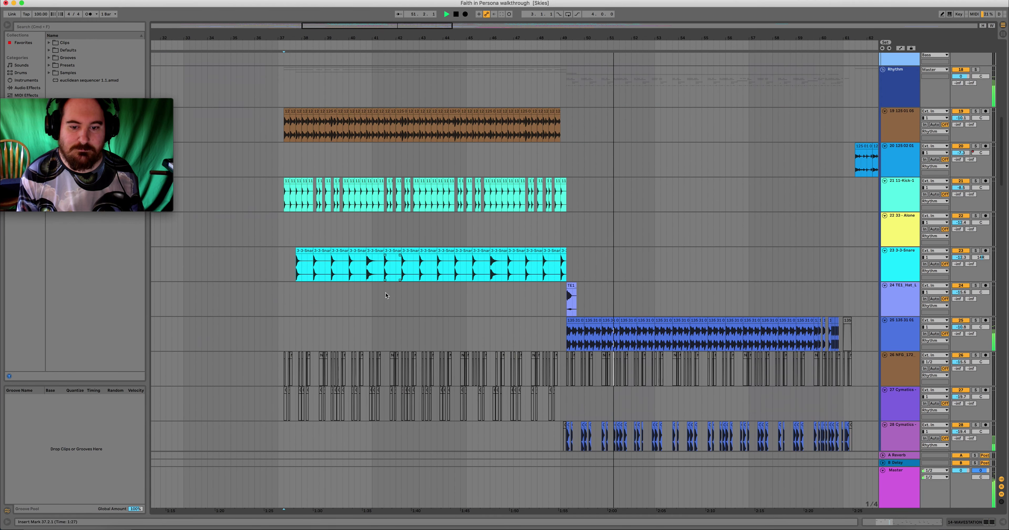
Stop playback and examine the layered percussion hits on tracks 23 to 42 and the WAVESTATION and UVIWorkstation tracks below them.
scroll(386, 296, down, 20)
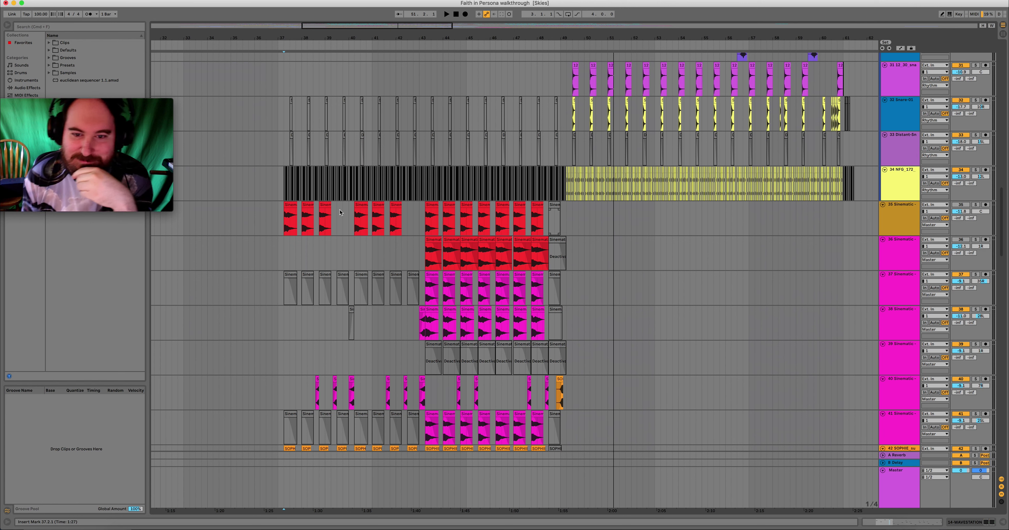
scroll(265, 218, up, 10)
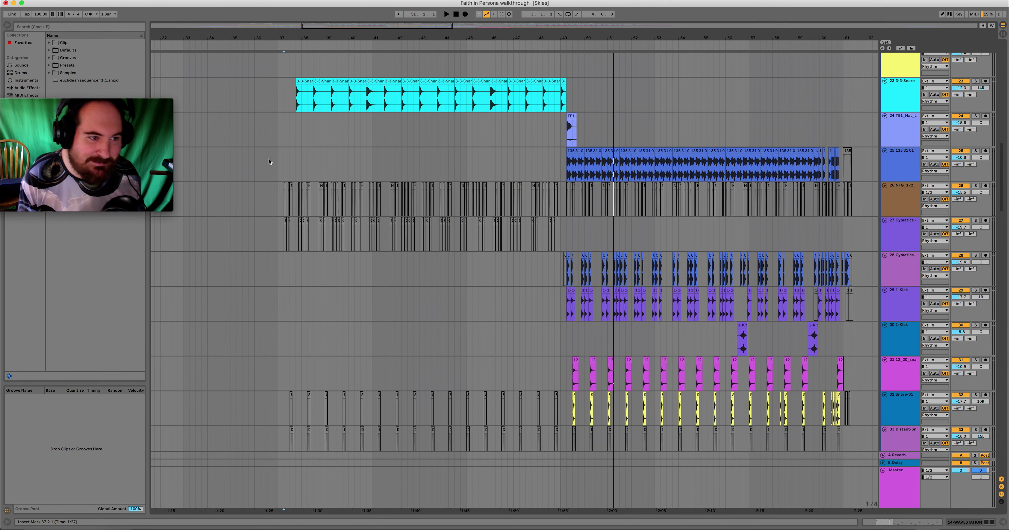
scroll(269, 161, down, 18)
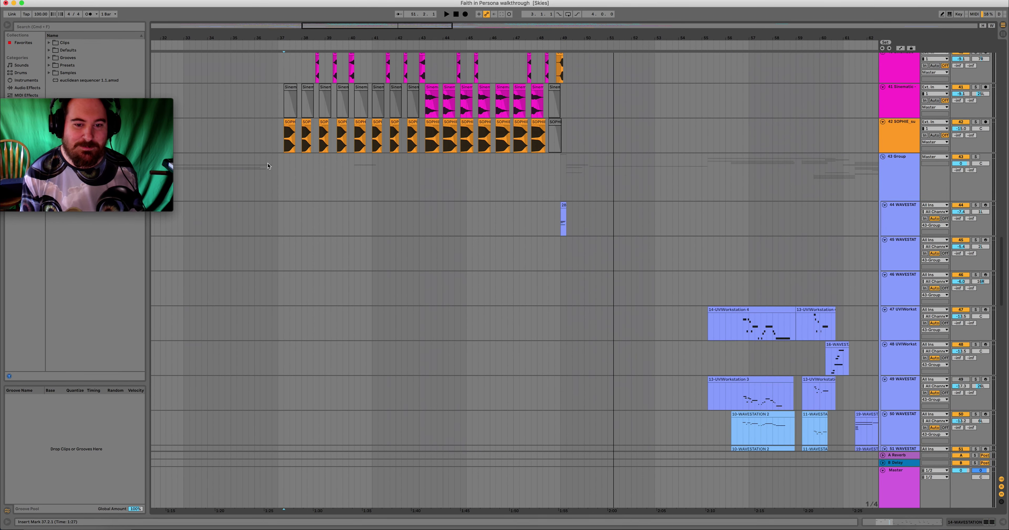
scroll(269, 166, down, 5)
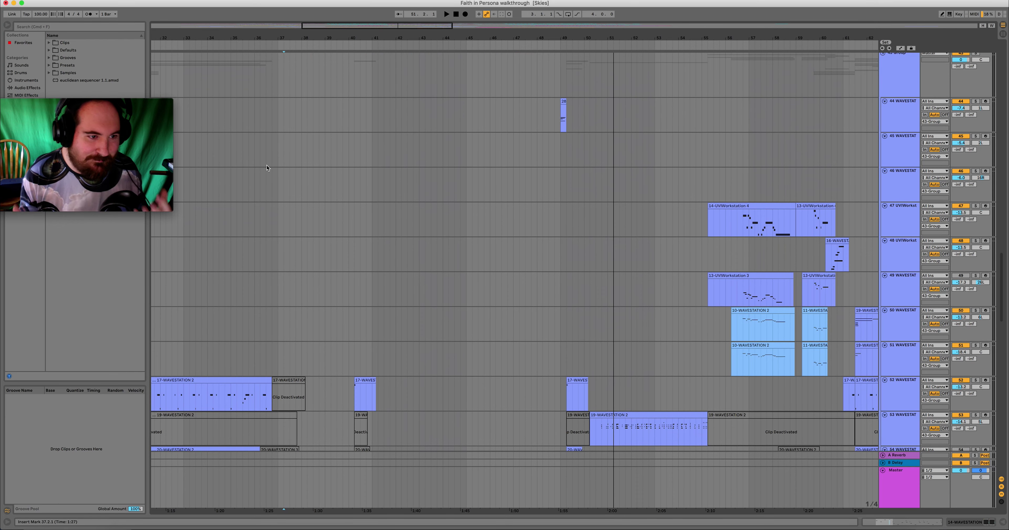
scroll(267, 168, down, 8)
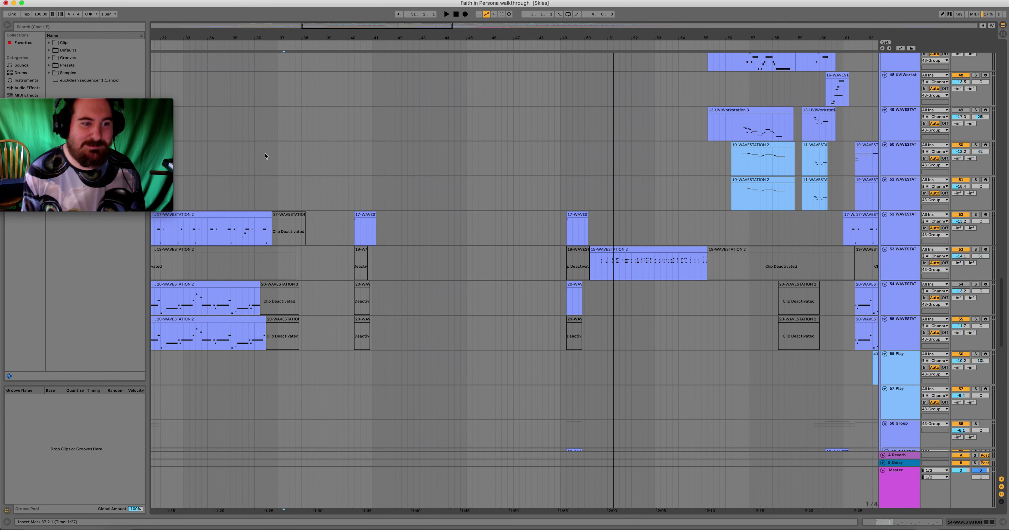
scroll(258, 155, up, 16)
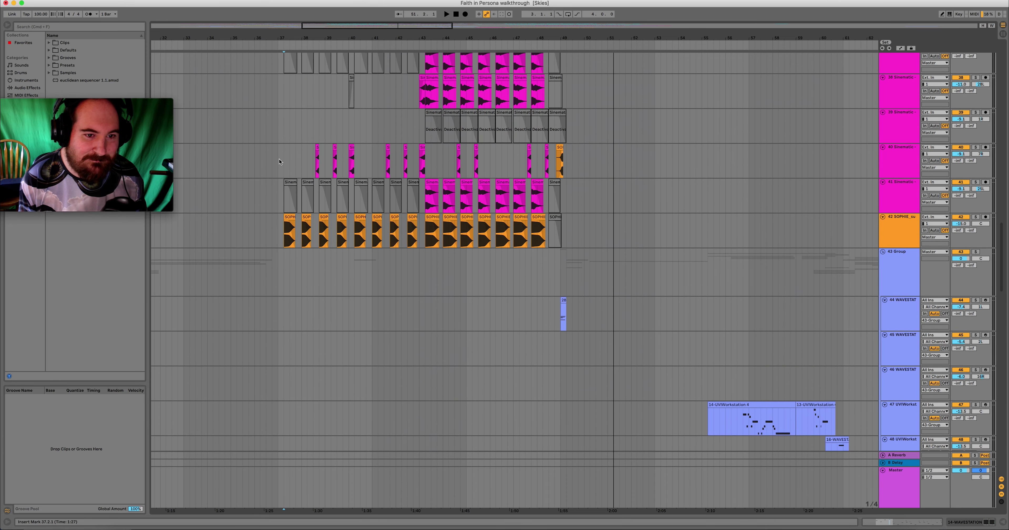
scroll(310, 178, up, 10)
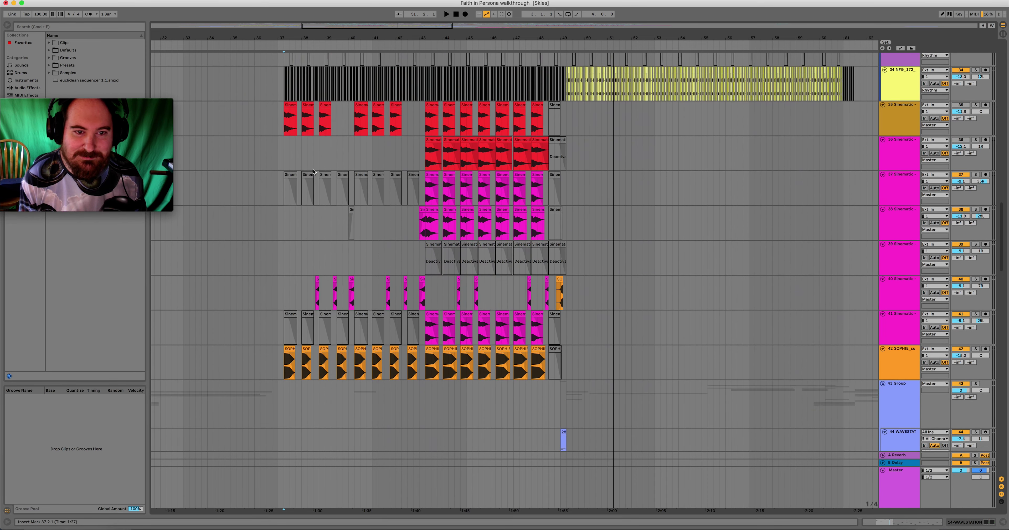
scroll(316, 171, up, 2)
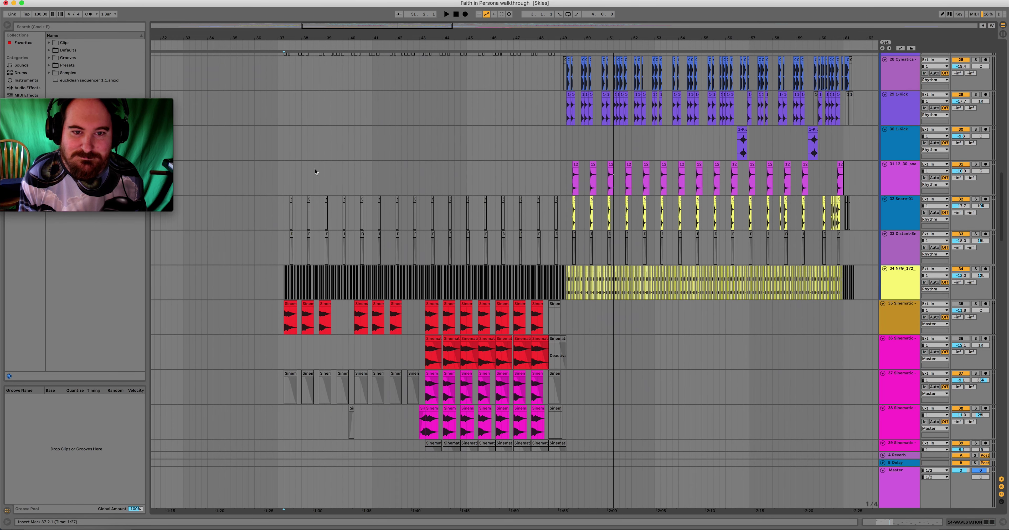
Point out the repeating SOPHIE sub-and-kick hits by selecting track 42.
scroll(313, 172, down, 2)
scroll(314, 171, down, 6)
click(383, 297)
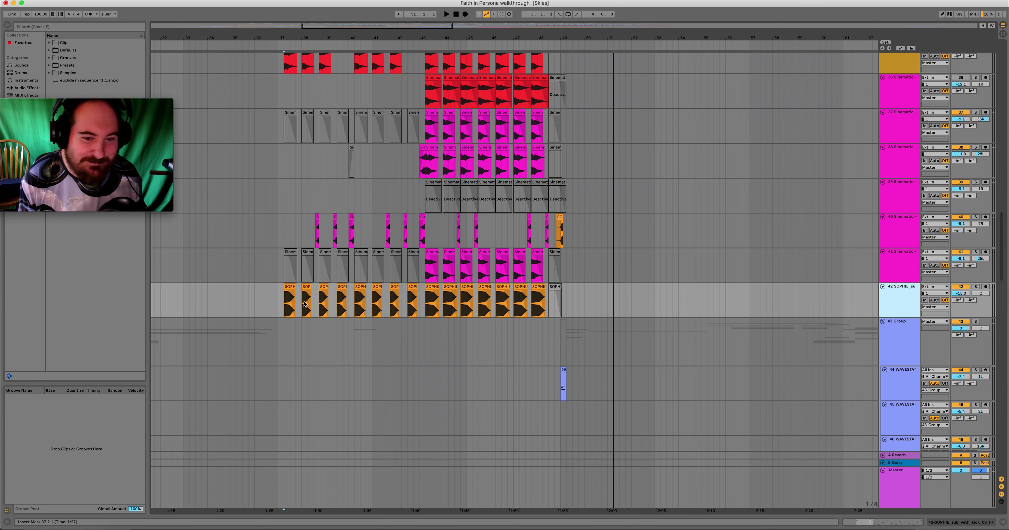
Solo the orange SOPHIE sub kick track 42.
drag(280, 296, 618, 299)
click(608, 298)
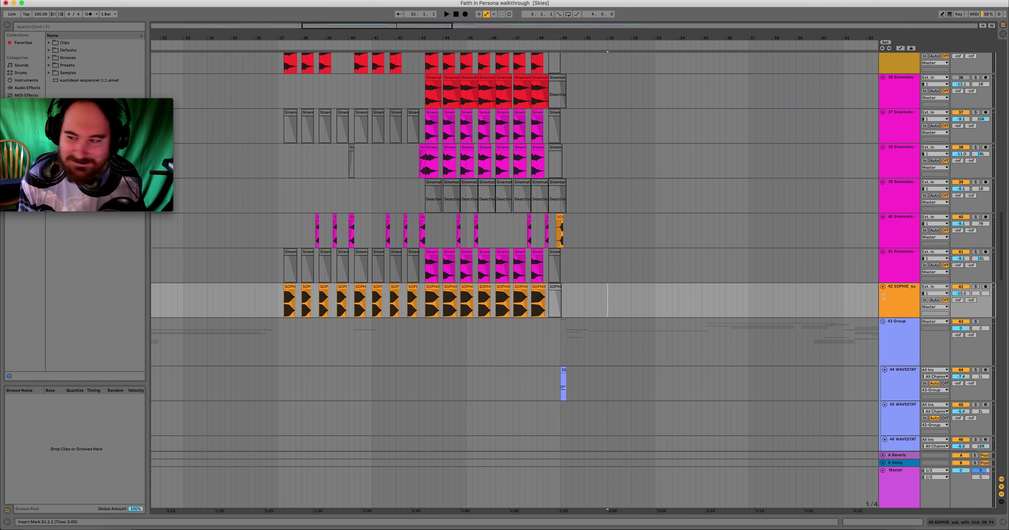
click(975, 286)
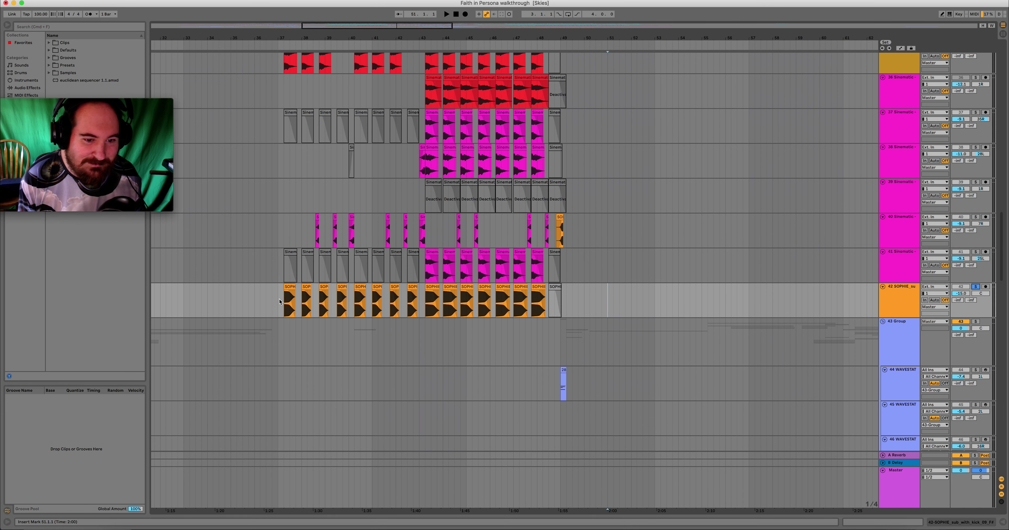
Inspect the sample settings and waveforms of the first four SOPHIE clips on track 42.
scroll(396, 314, up, 3)
scroll(404, 310, down, 5)
scroll(412, 304, up, 10)
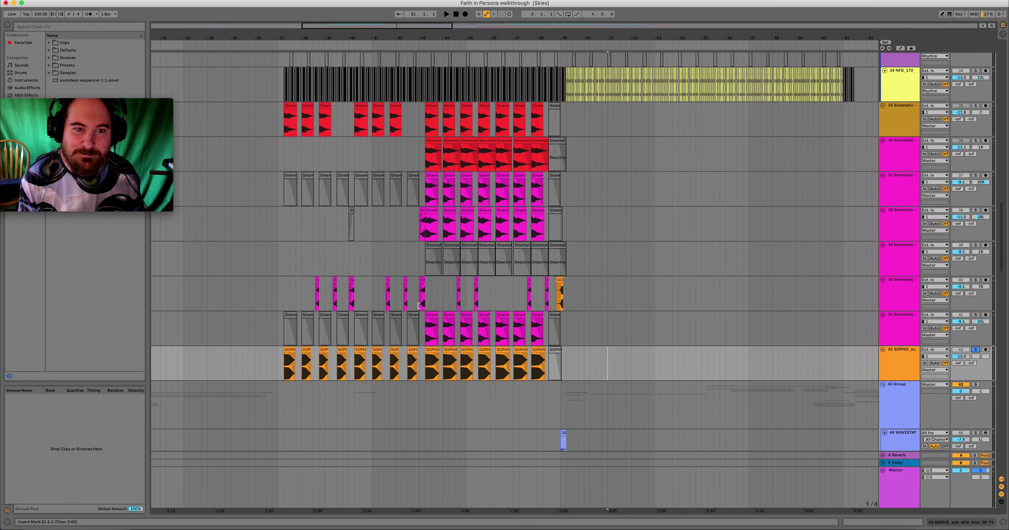
scroll(392, 304, up, 8)
scroll(379, 306, down, 12)
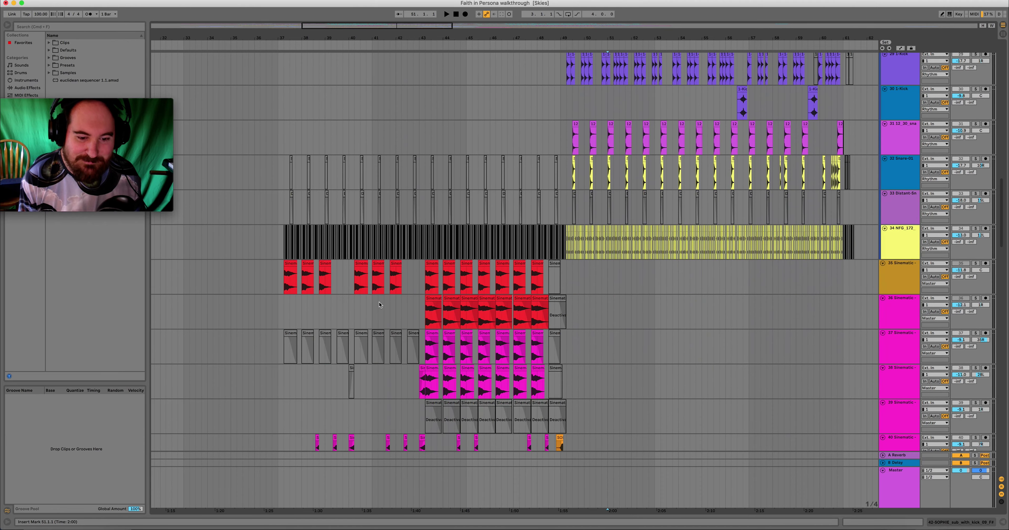
scroll(371, 304, down, 3)
double_click(289, 347)
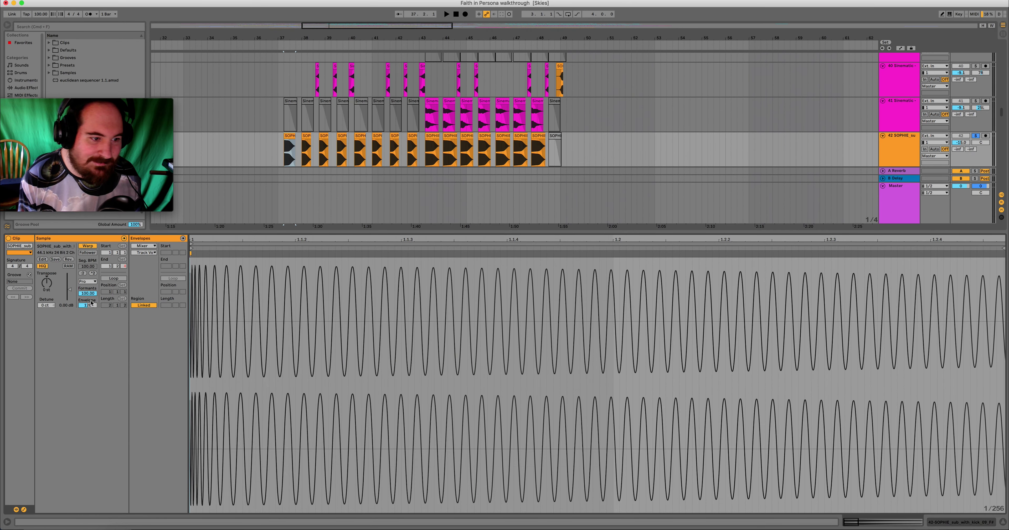
key(Right)
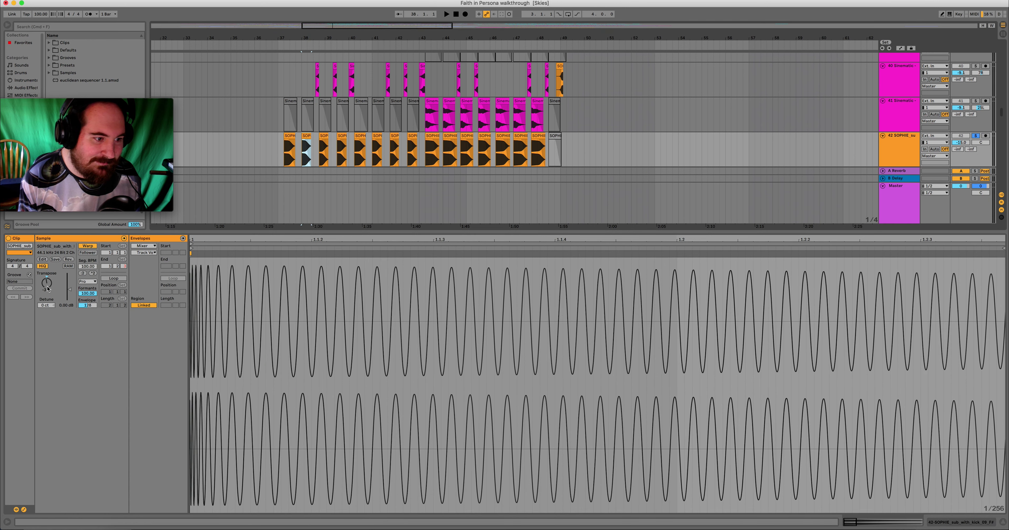
click(325, 135)
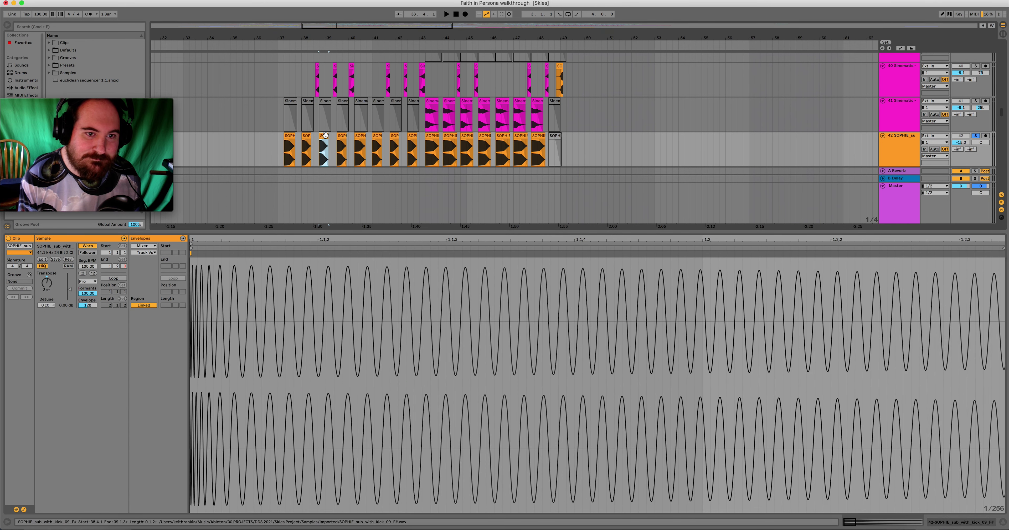
click(344, 135)
Play the soloed SOPHIE track from 37.2.1 and close the clip detail view.
click(285, 153)
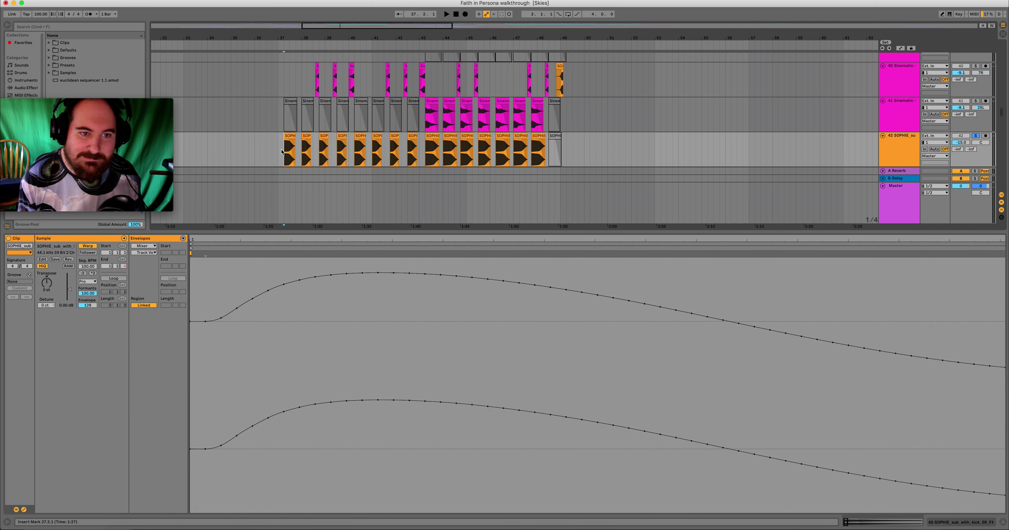
key(space)
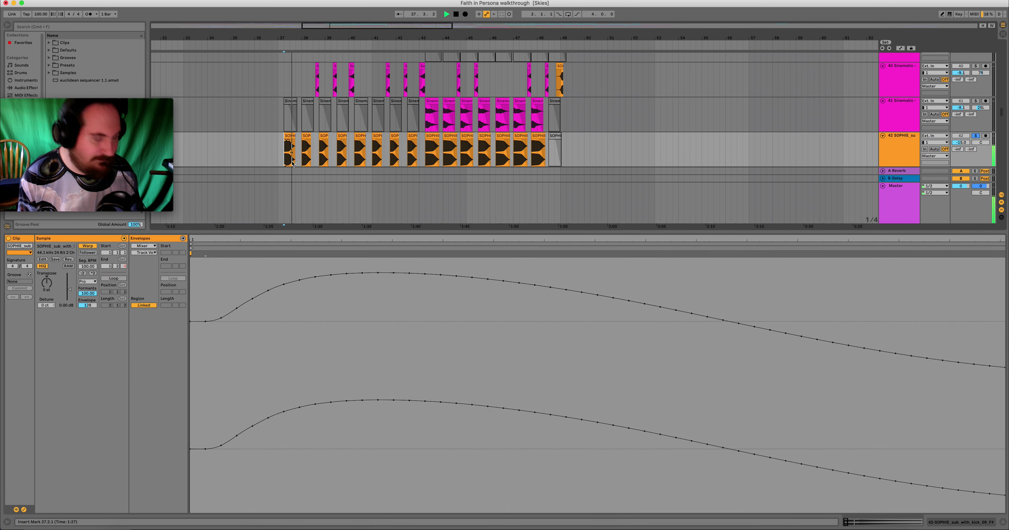
scroll(331, 166, up, 5)
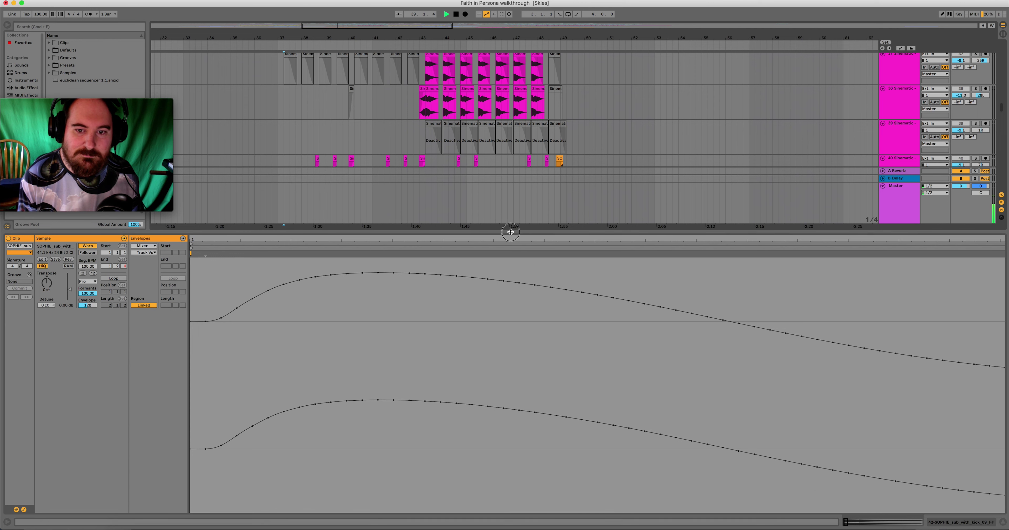
key(super+alt+l)
Add tracks 35 through 41, the Sinematic layers, to the solo alongside the SOPHIE track.
scroll(435, 253, up, 2)
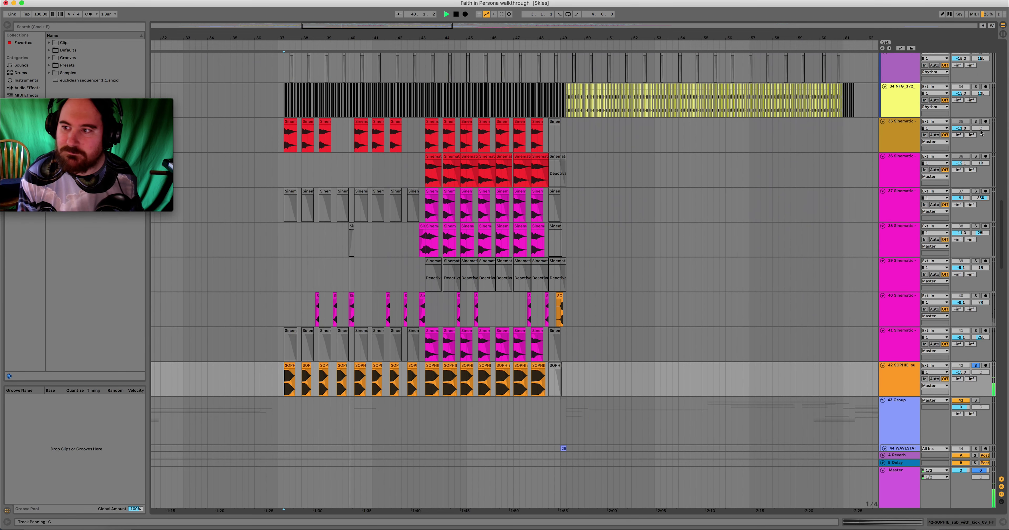
super+click(976, 122)
super+click(976, 156)
super+click(975, 192)
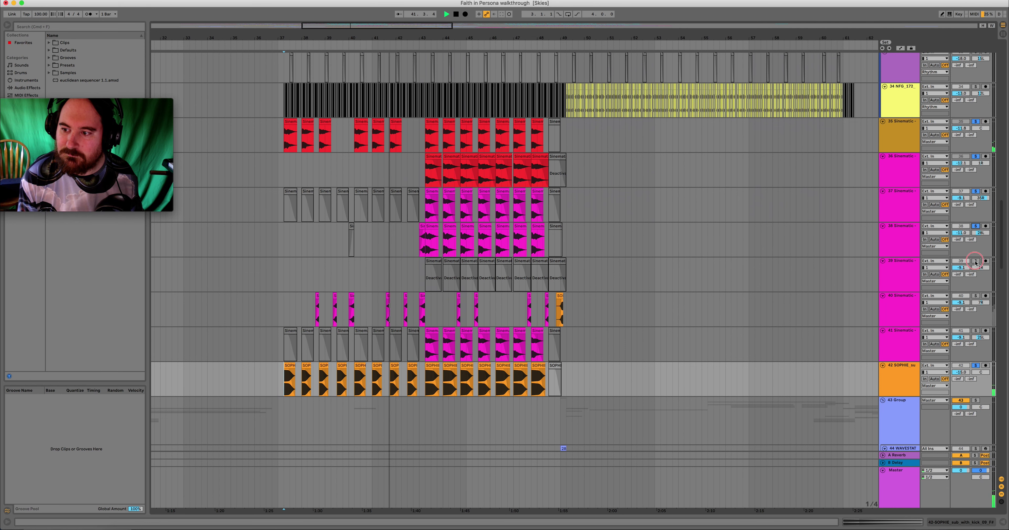
click(976, 261)
click(976, 296)
click(976, 331)
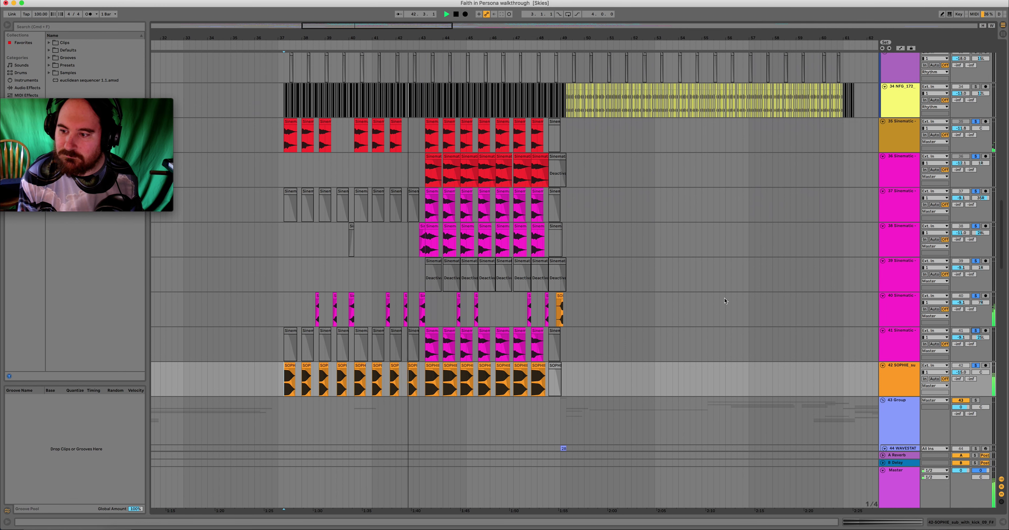
Solo the Rhythm group during playback.
scroll(689, 298, down, 5)
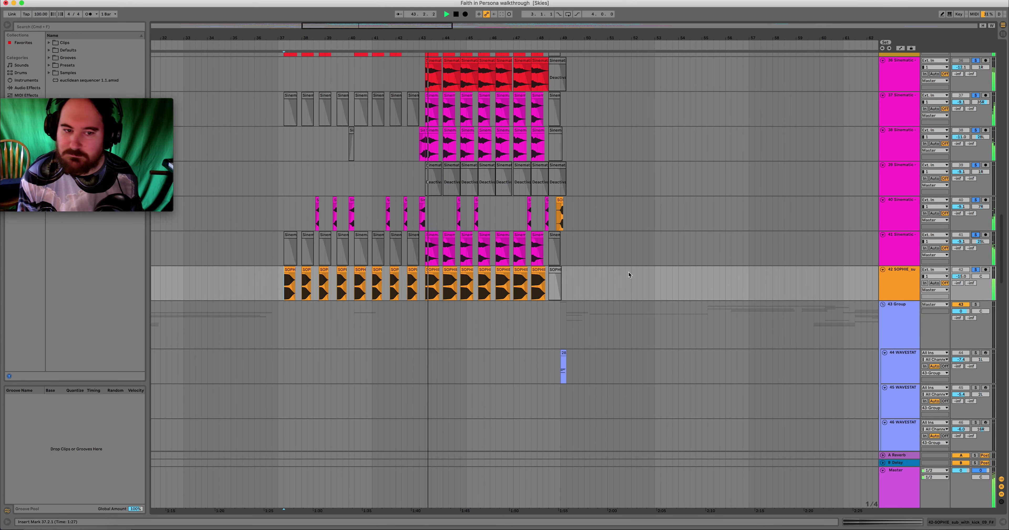
scroll(623, 257, up, 7)
scroll(624, 257, up, 14)
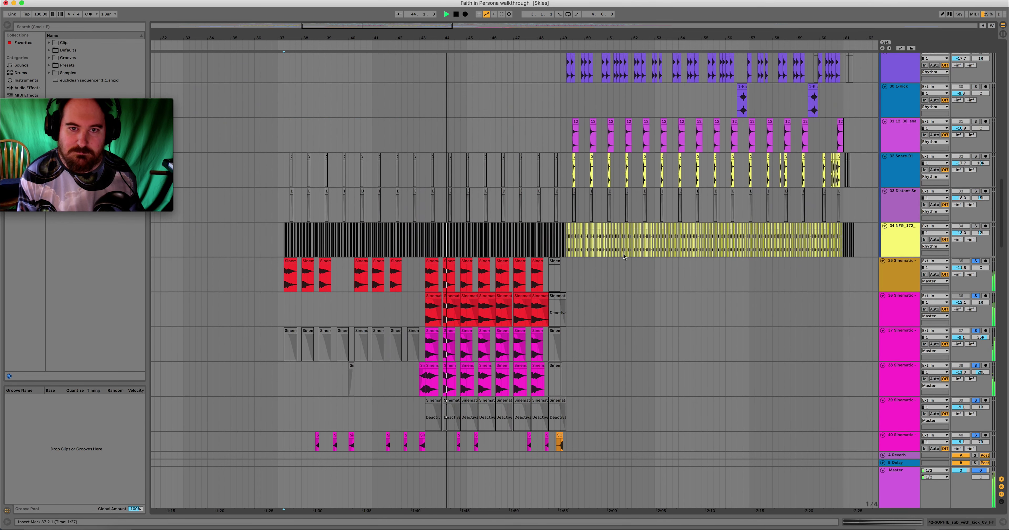
scroll(624, 256, up, 15)
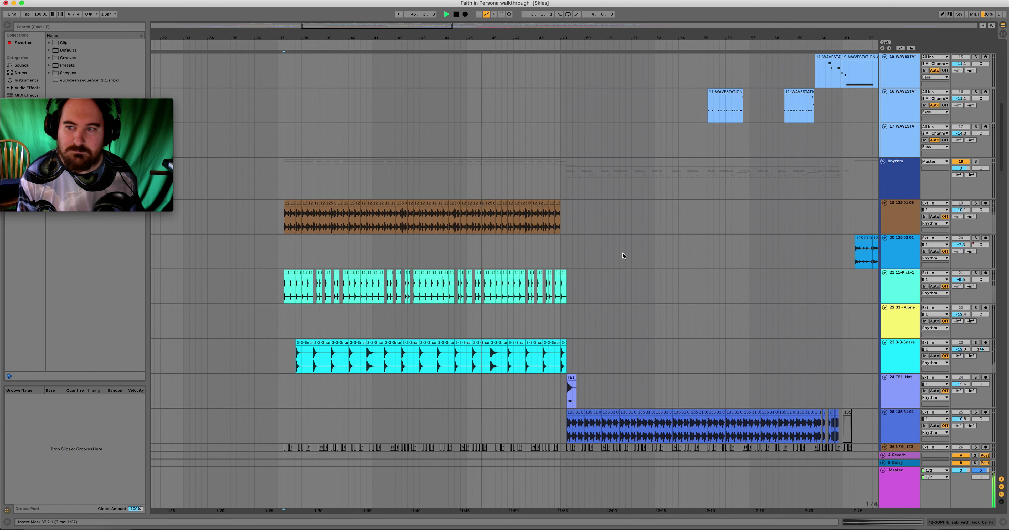
click(976, 161)
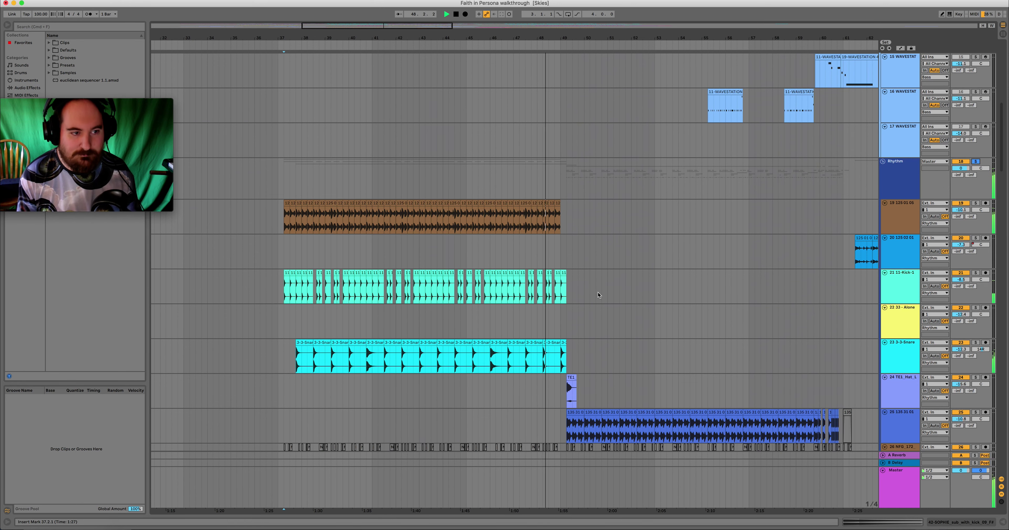
Review the drum and percussion tracks inside the Rhythm group.
scroll(598, 294, down, 5)
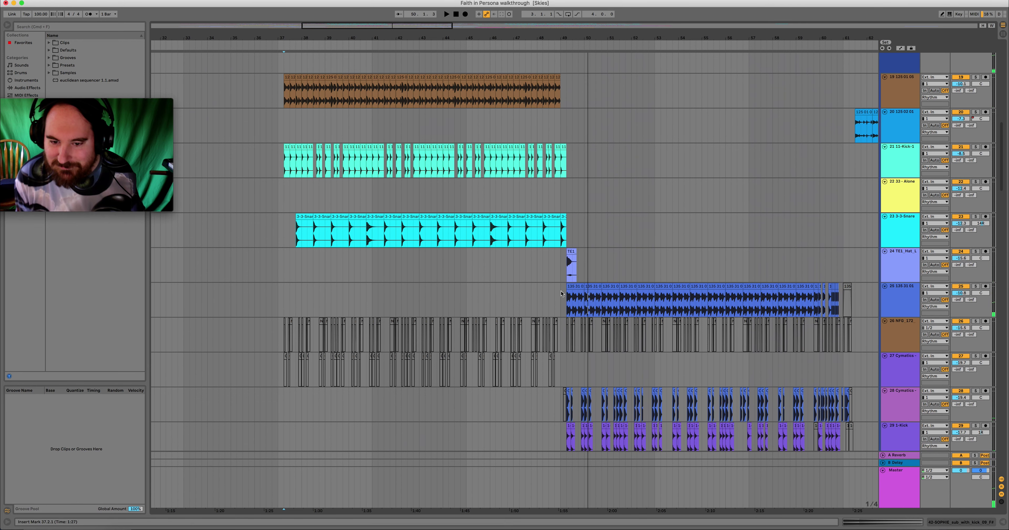
scroll(628, 232, down, 2)
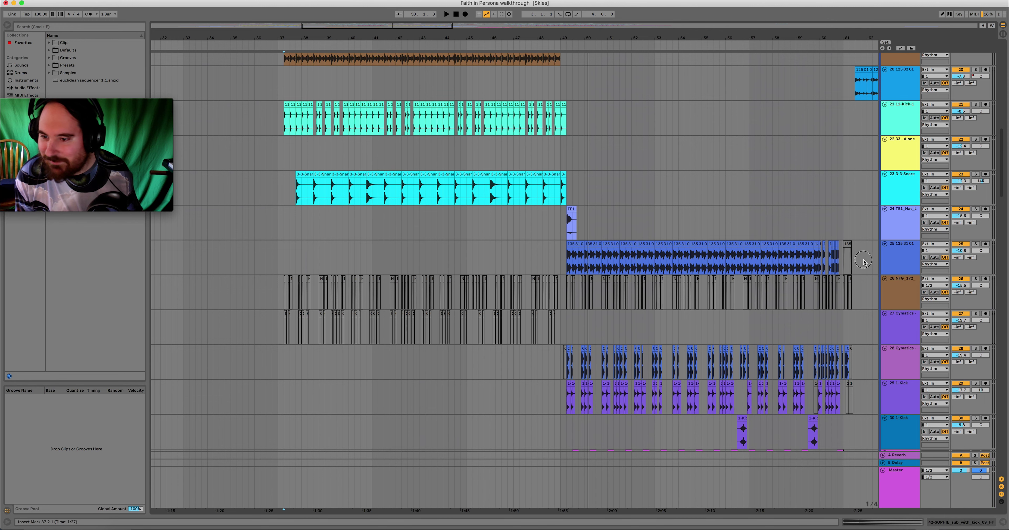
drag(864, 262, 533, 220)
click(644, 216)
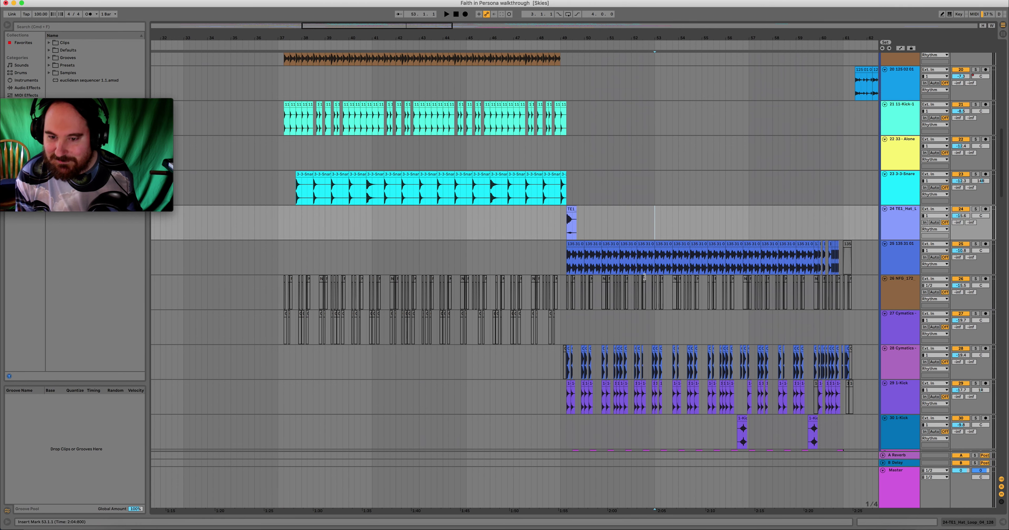
scroll(583, 270, down, 2)
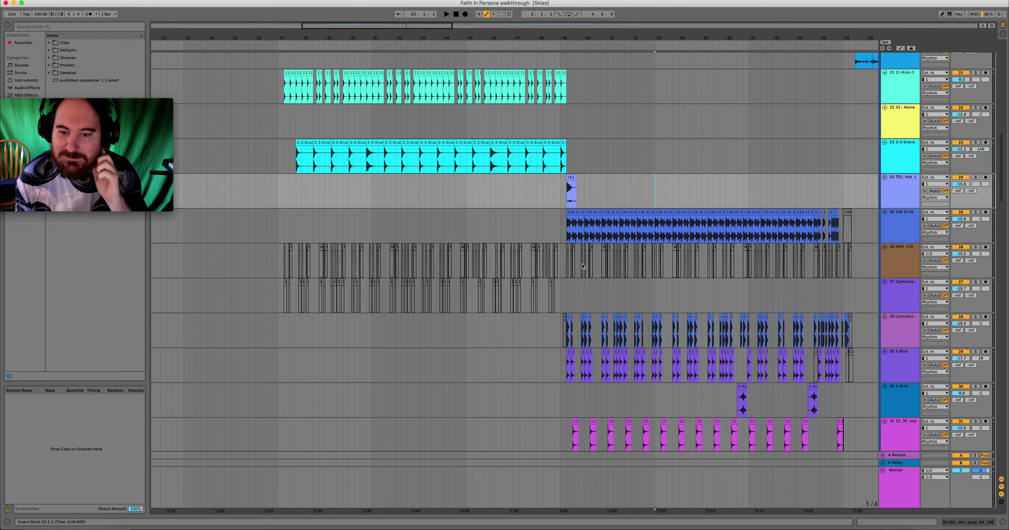
scroll(583, 266, down, 10)
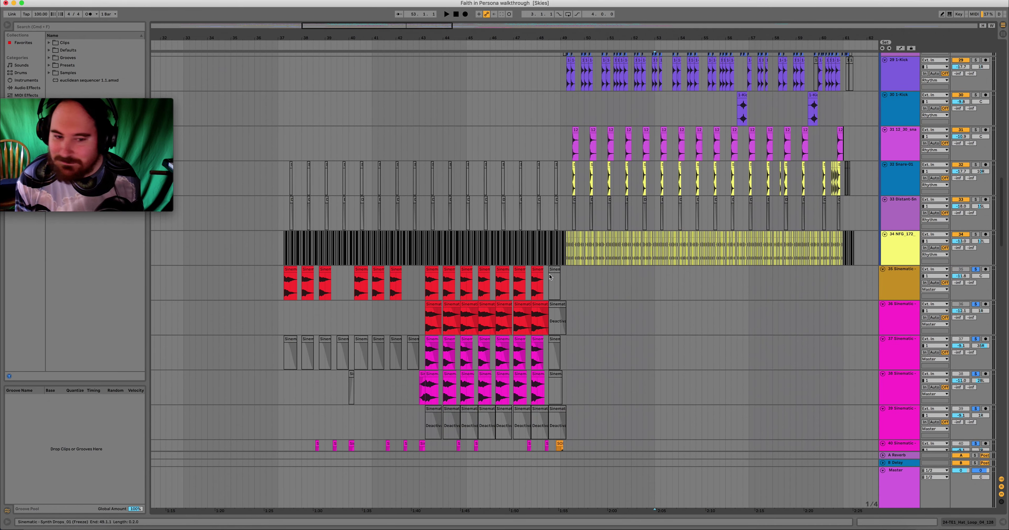
Highlight the red Sinematic clips on tracks 35 and 36, ending with the range from 43.1.1 to 50.2.1.
scroll(550, 277, down, 4)
drag(565, 209, 344, 156)
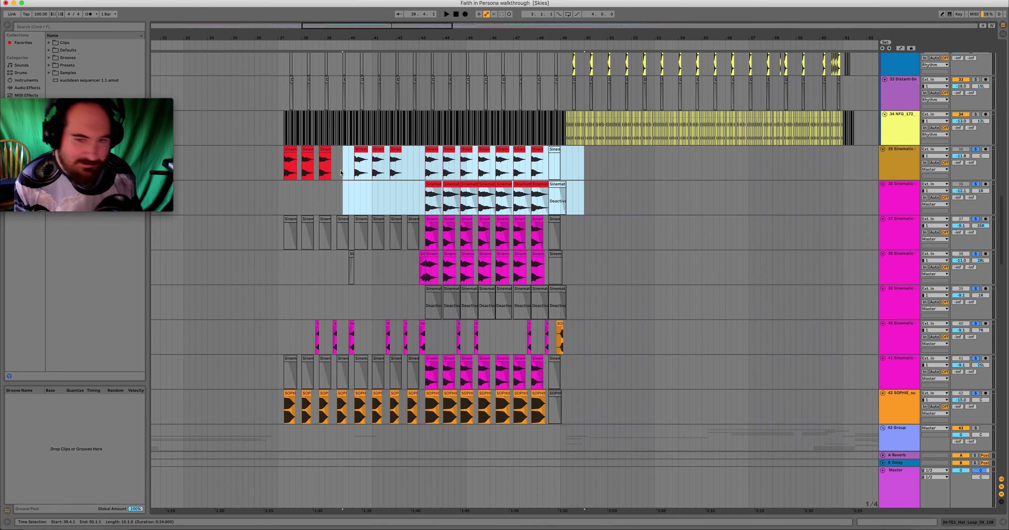
click(587, 190)
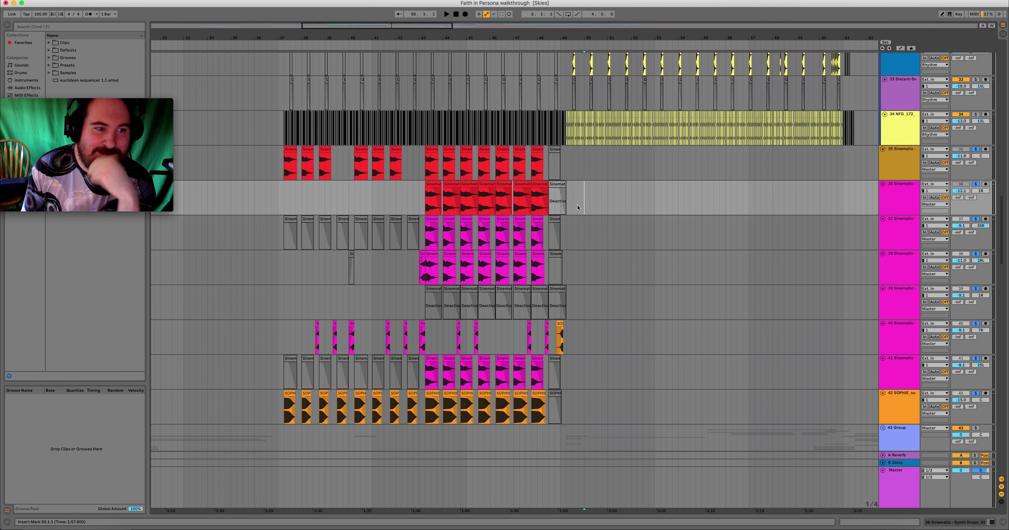
drag(588, 206, 400, 171)
click(570, 187)
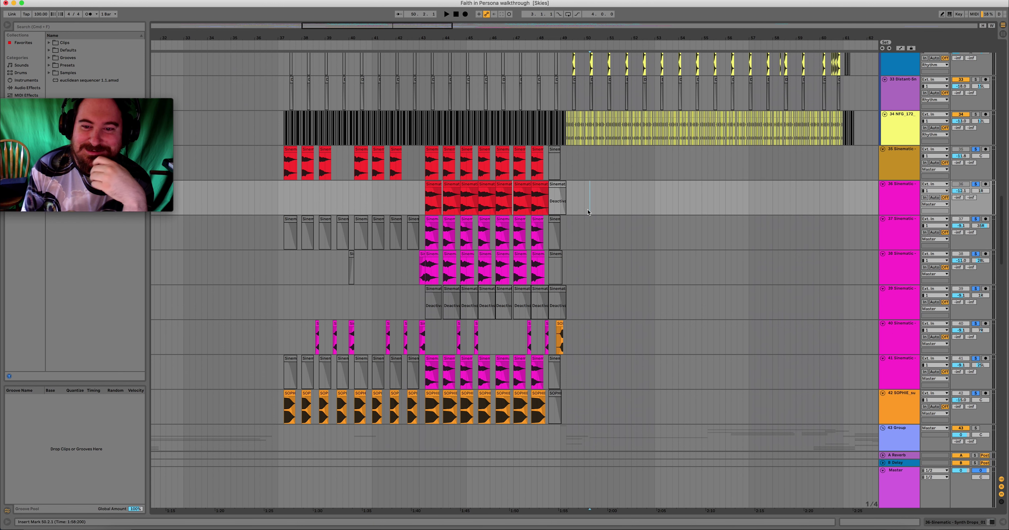
drag(588, 199, 421, 168)
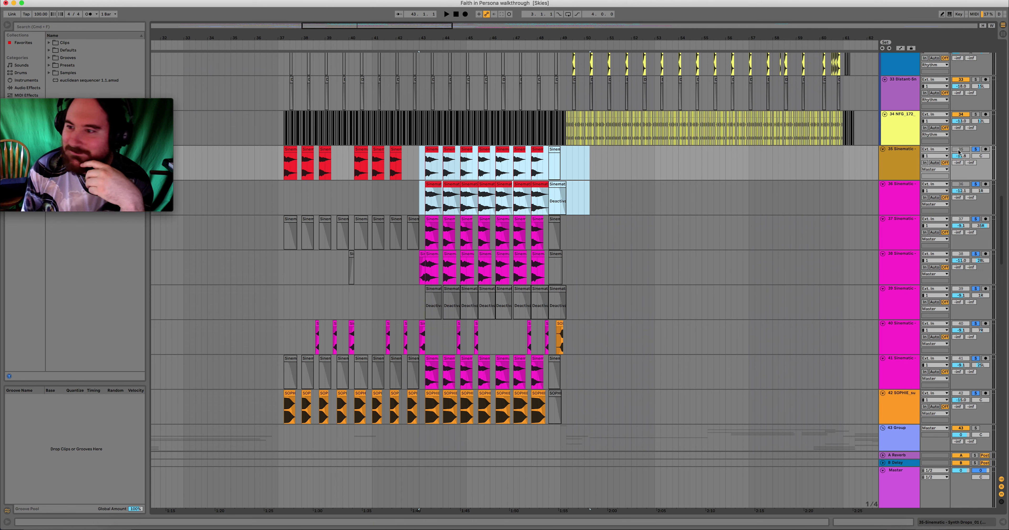
Solo only Sinematic track 35 and listen to it from its first clip at 37.2.1.
click(976, 149)
click(602, 261)
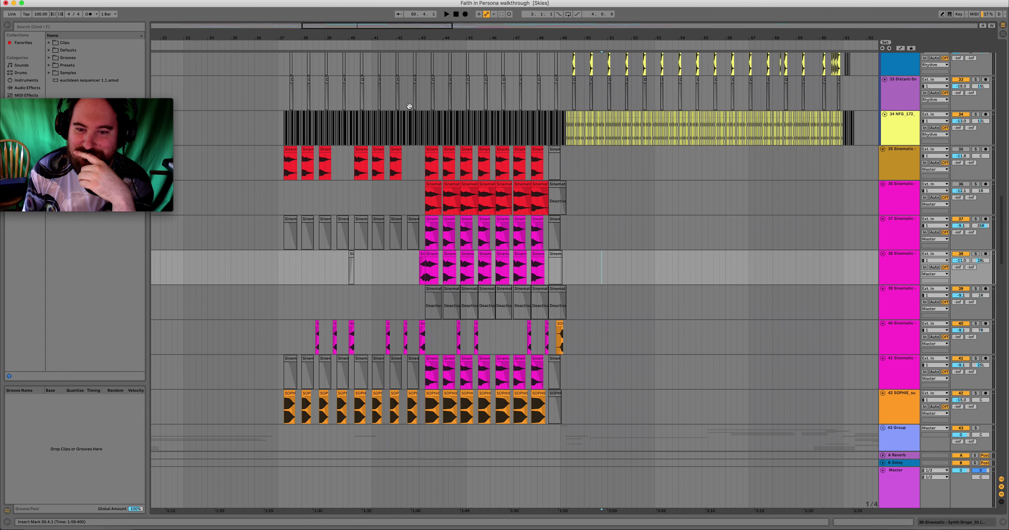
drag(401, 25, 345, 20)
click(445, 150)
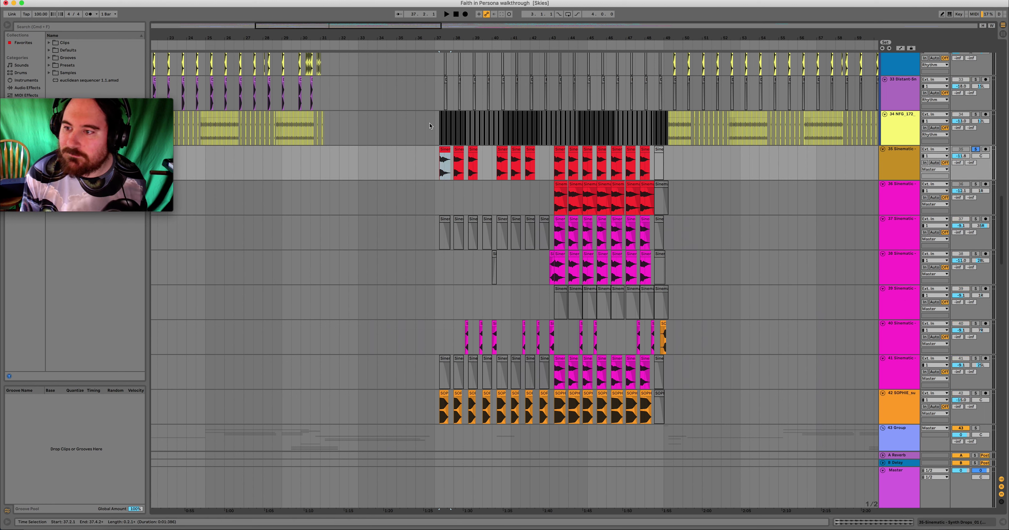
click(444, 168)
key(space)
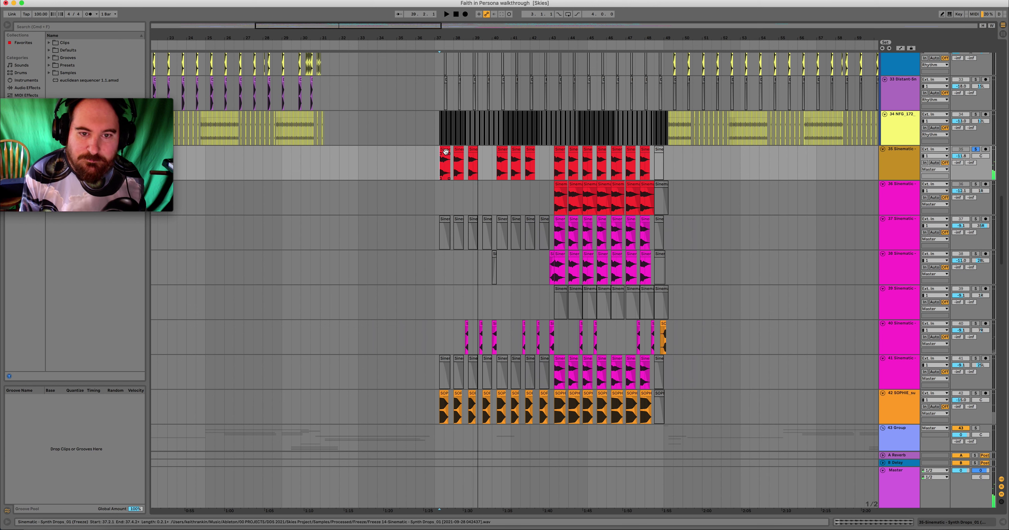
click(446, 149)
key(space)
Copy track 35's first red clip to 34.3.1, extend the copy to two bars, and delete it.
drag(447, 149, 424, 155)
click(395, 157)
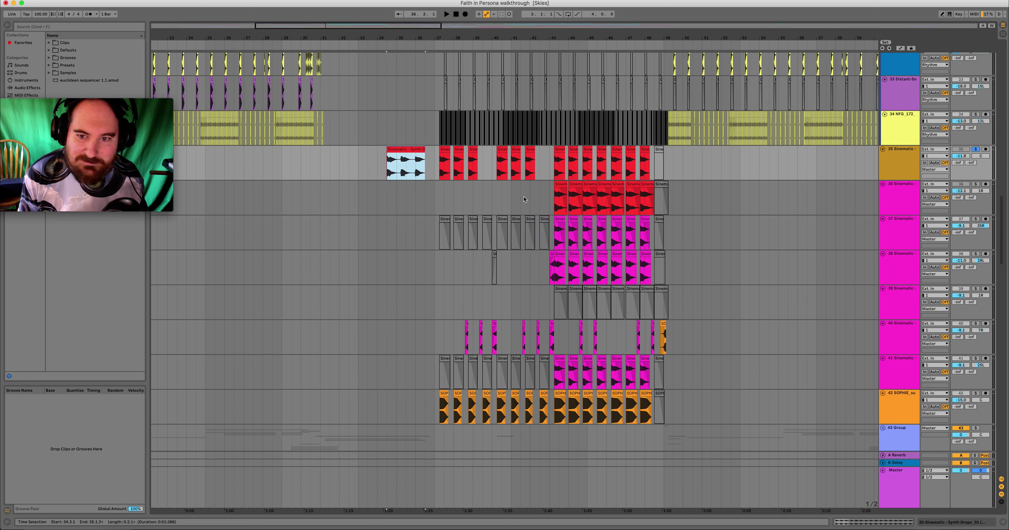
click(397, 150)
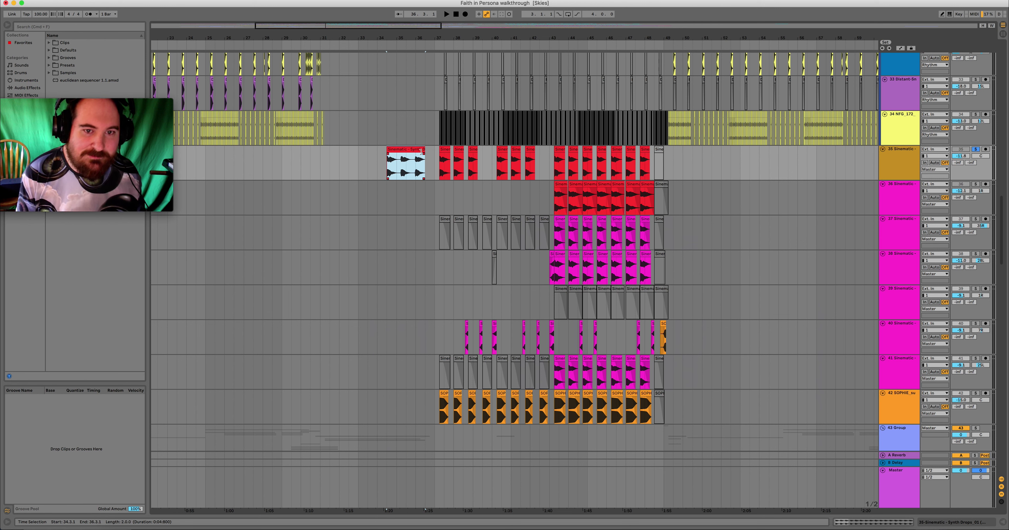
click(399, 158)
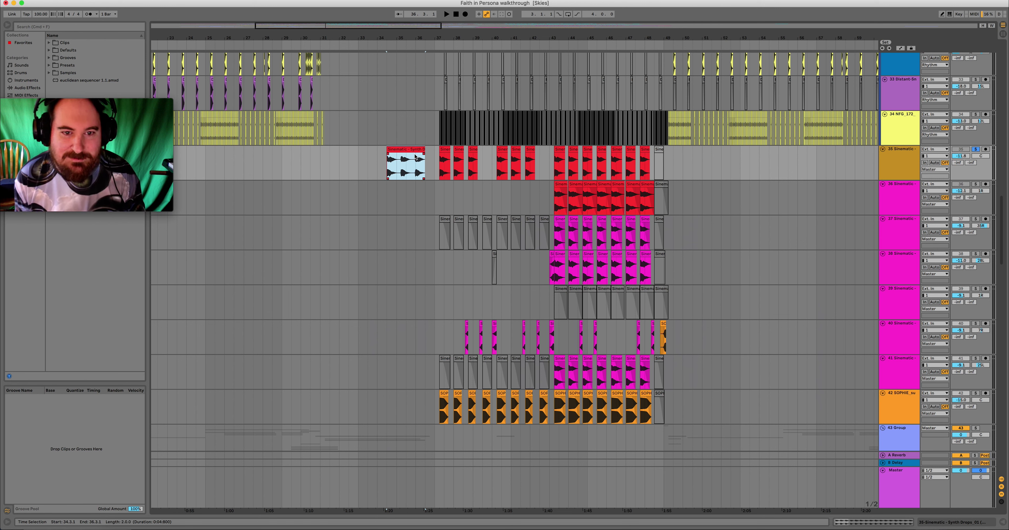
key(Delete)
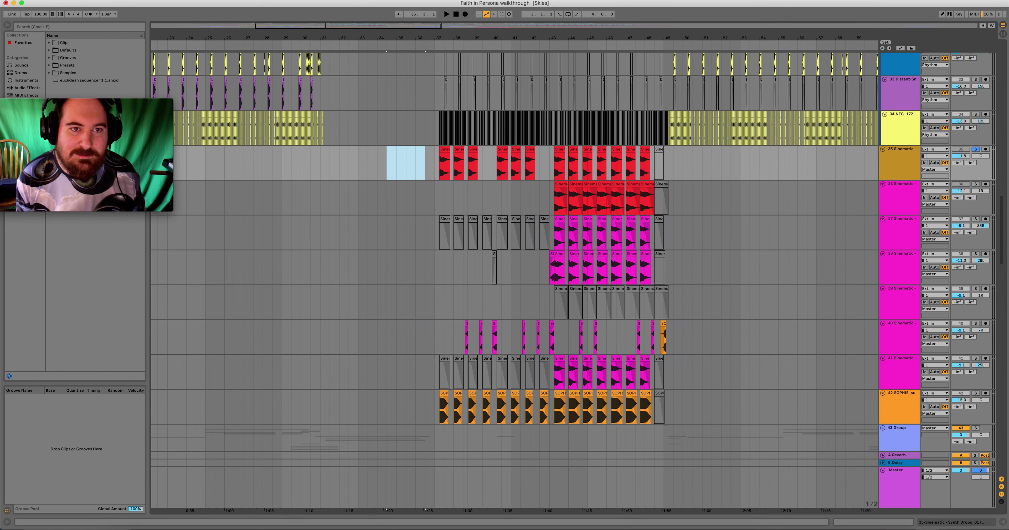
Switch the solo from track 35 to track 37 and select its long Synth Drops_01 clip near the arrangement's end.
drag(576, 78, 570, 50)
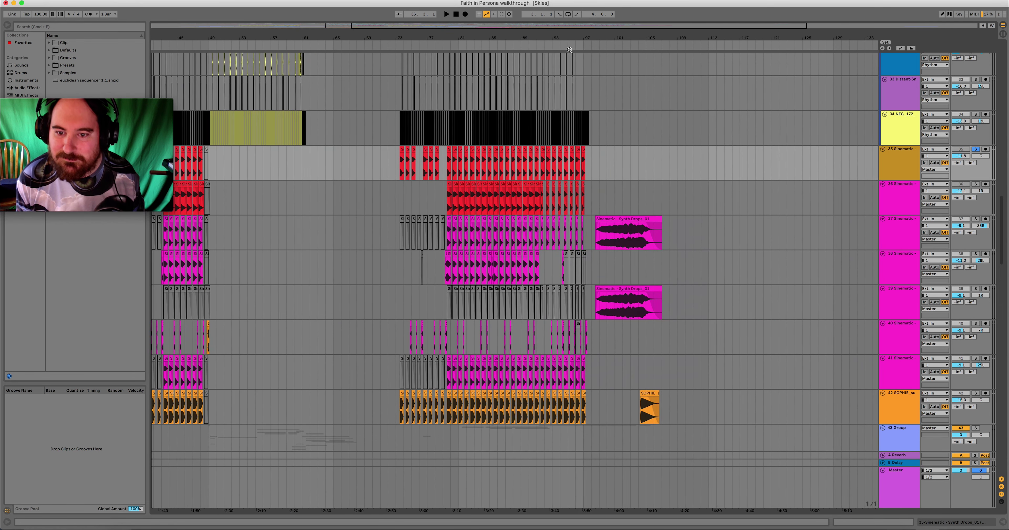
click(638, 219)
scroll(634, 209, down, 2)
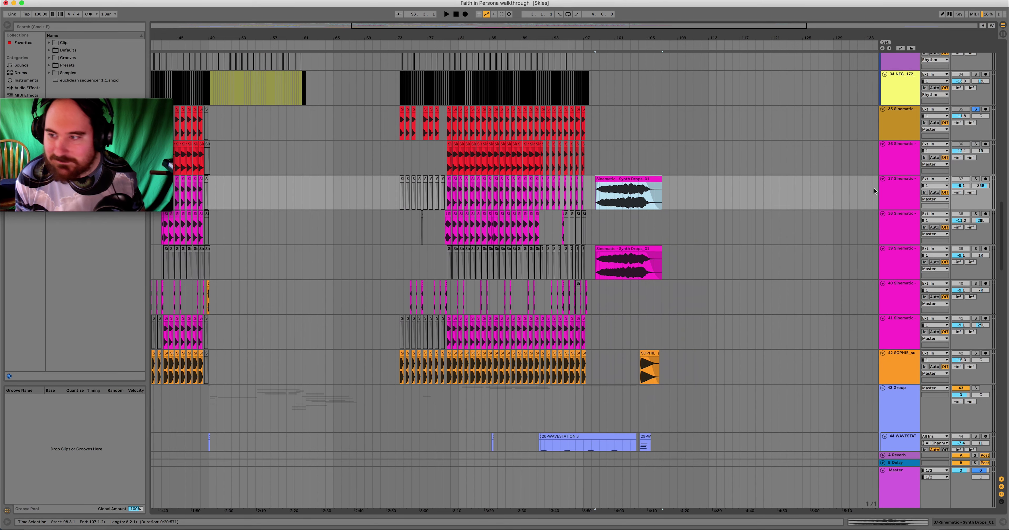
click(976, 109)
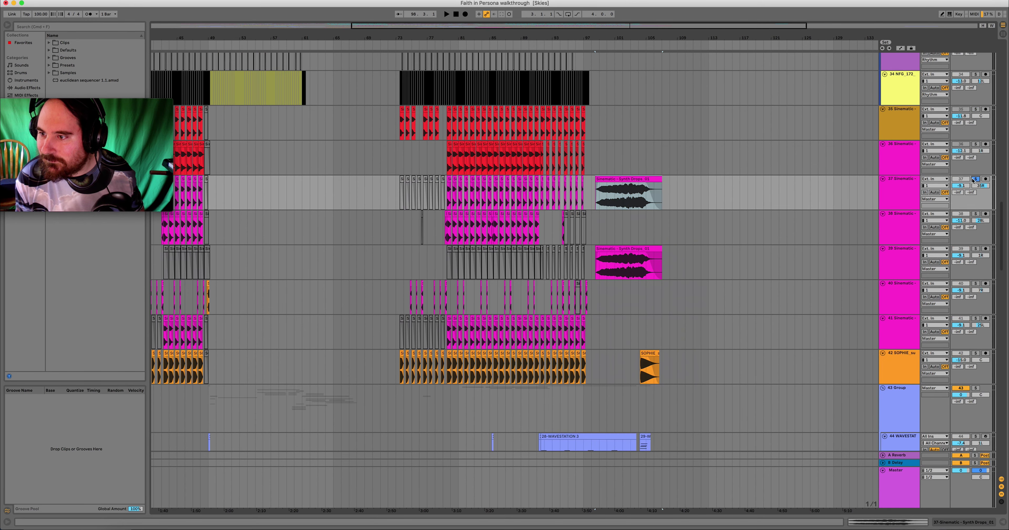
click(629, 179)
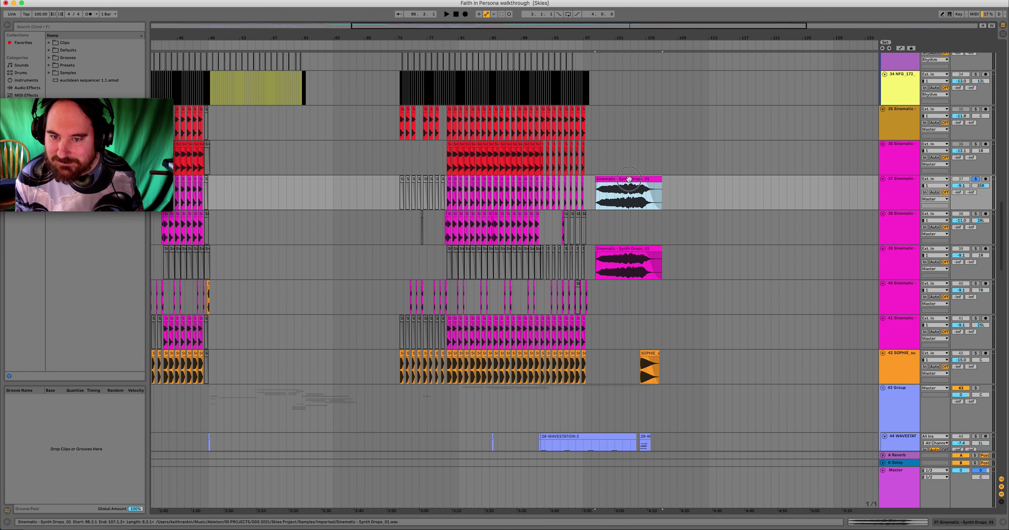
Copy the long Synth Drops_01 clip to 113.1.1 on track 37 and audition the copy from 114.1.1 and 119.1.1.
drag(629, 179, 743, 189)
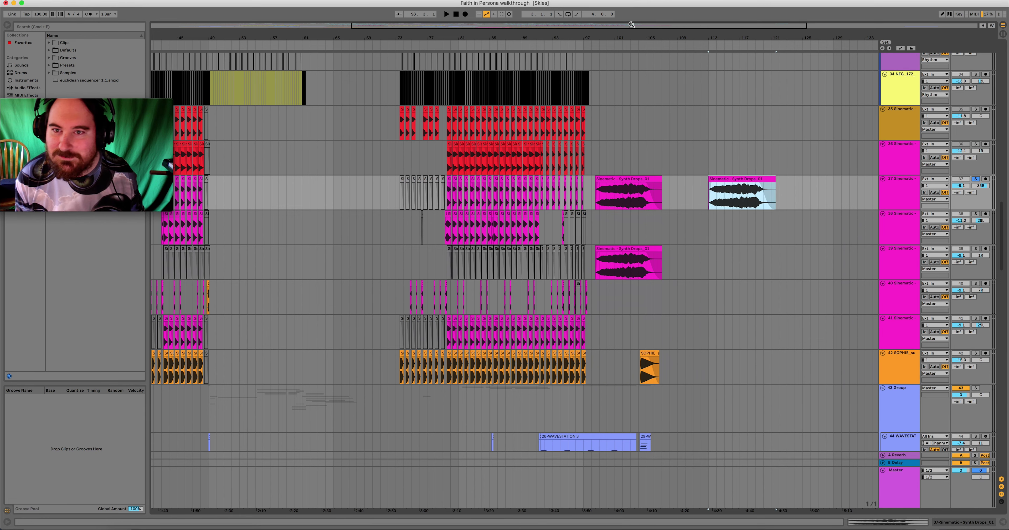
drag(631, 25, 807, 87)
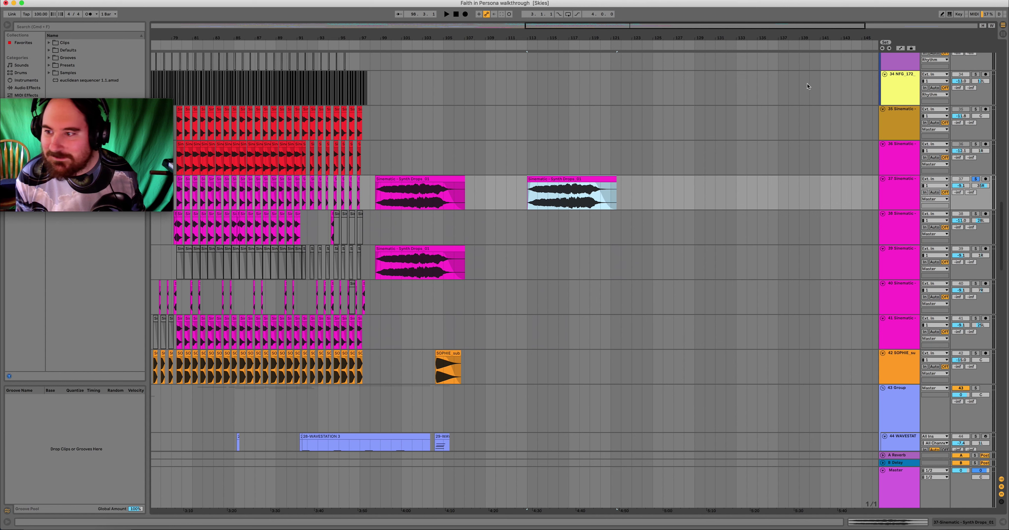
click(897, 197)
click(955, 525)
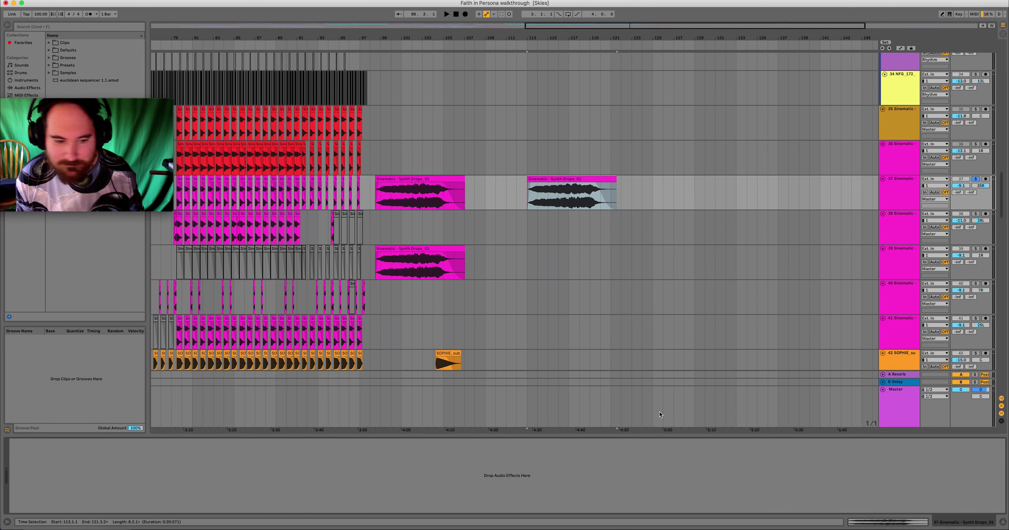
click(540, 202)
key(space)
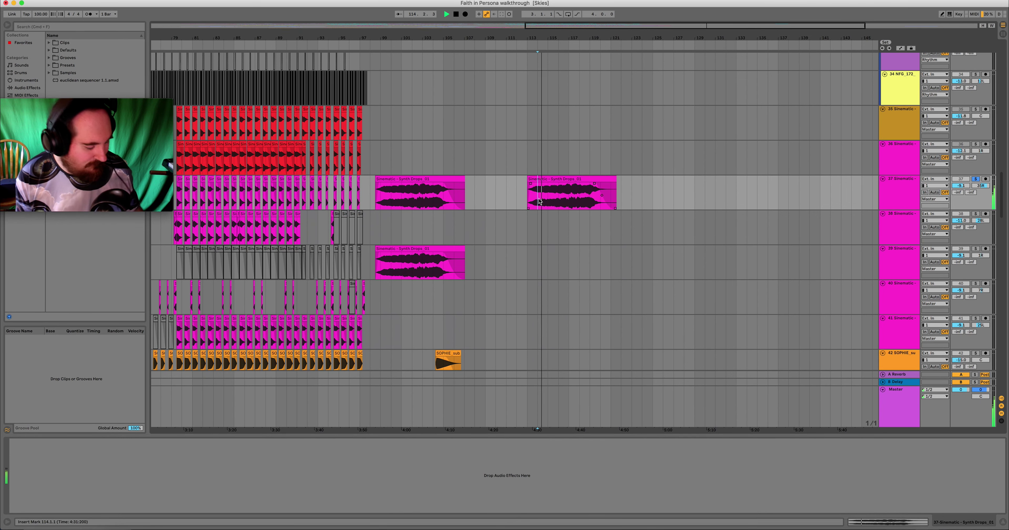
click(589, 202)
key(space)
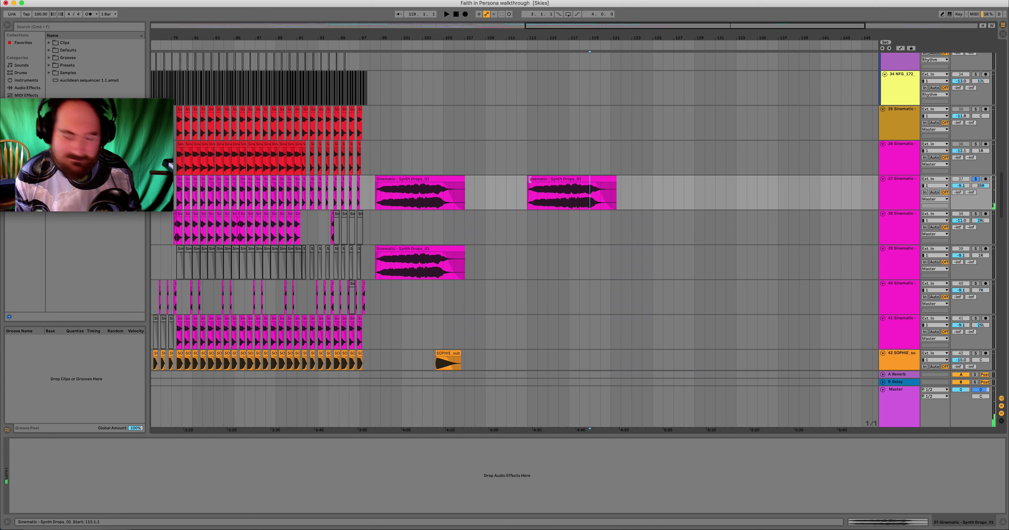
Trim the start of the copied Synth Drops_01 clip to 119.1.1 and delete the trimmed copy.
drag(529, 180, 590, 179)
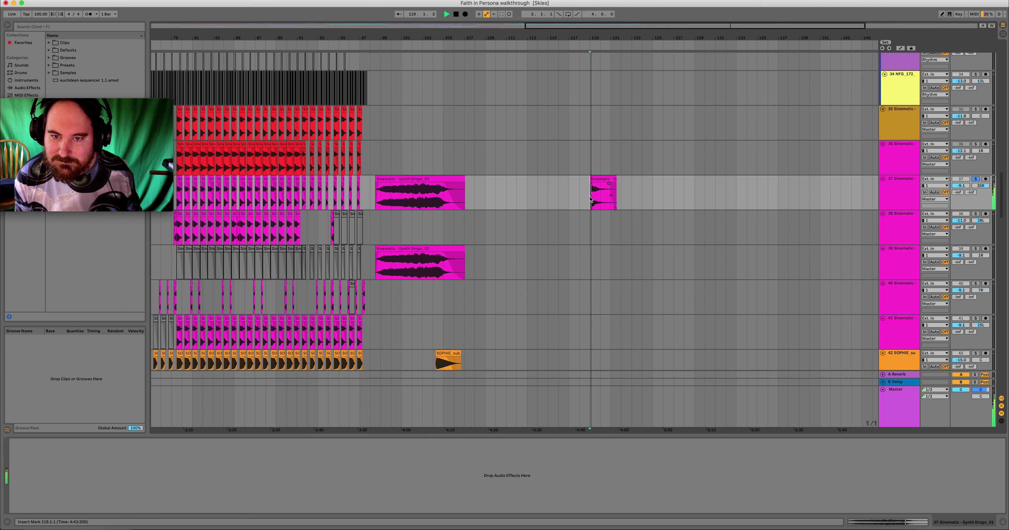
click(602, 181)
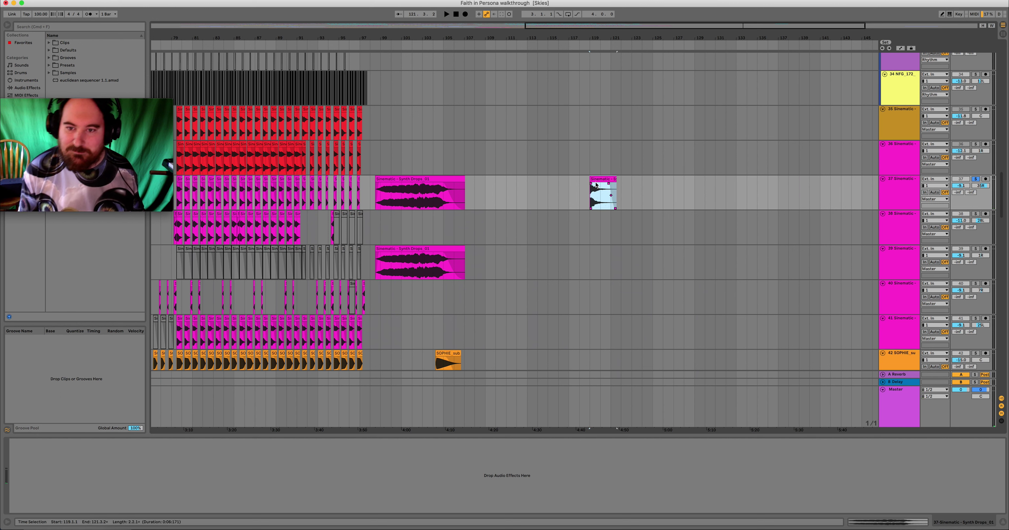
click(600, 180)
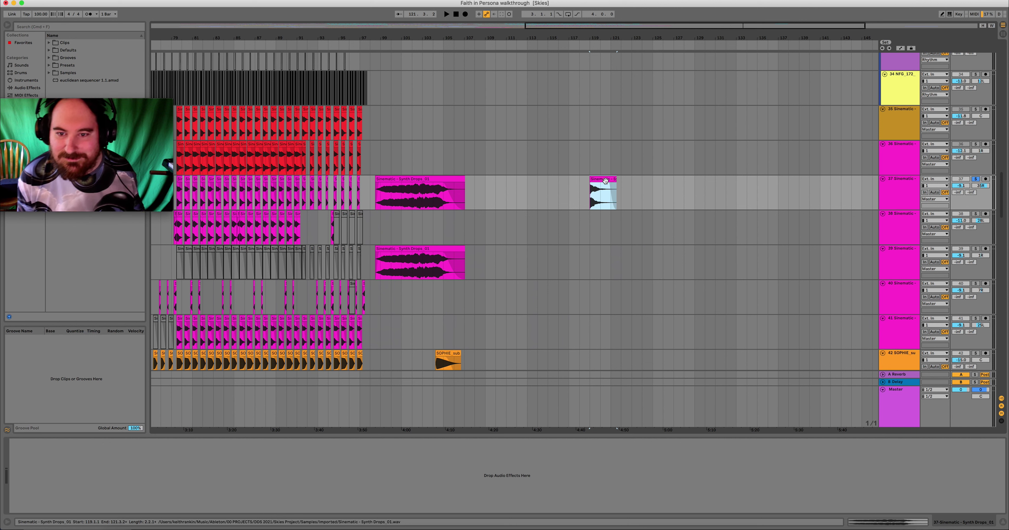
mouse_move(150, 178)
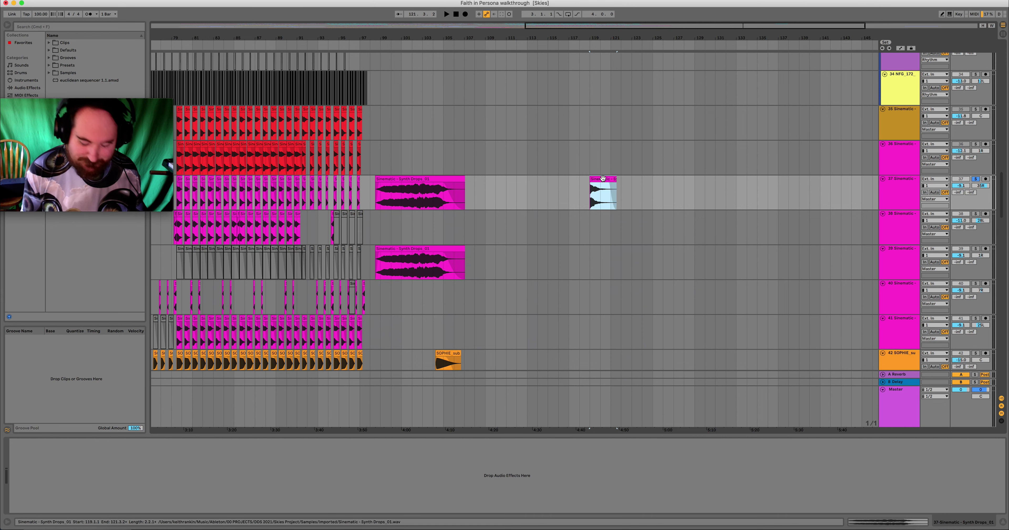
key(Delete)
Check the effect devices on Sinematic tracks 36, 38, 39 and 40.
scroll(385, 179, left, 15)
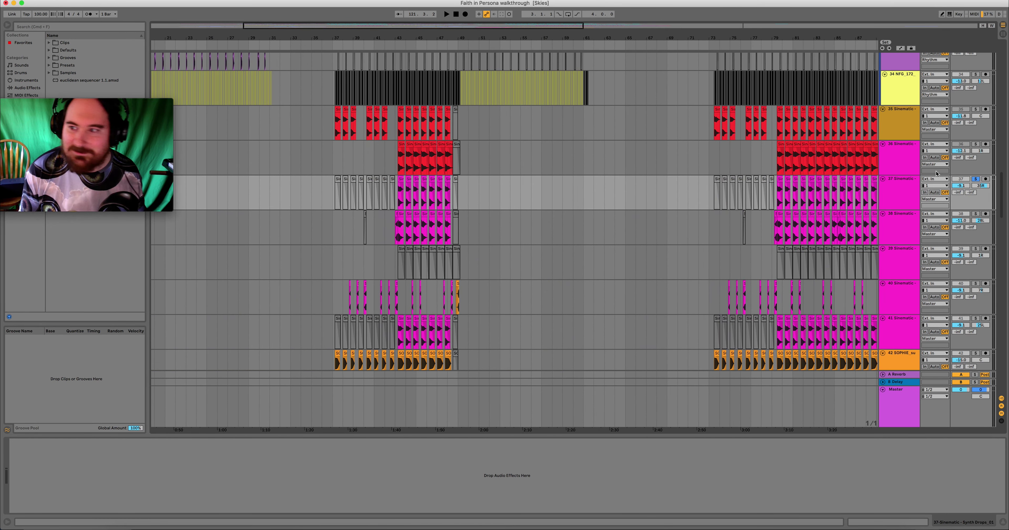
click(801, 153)
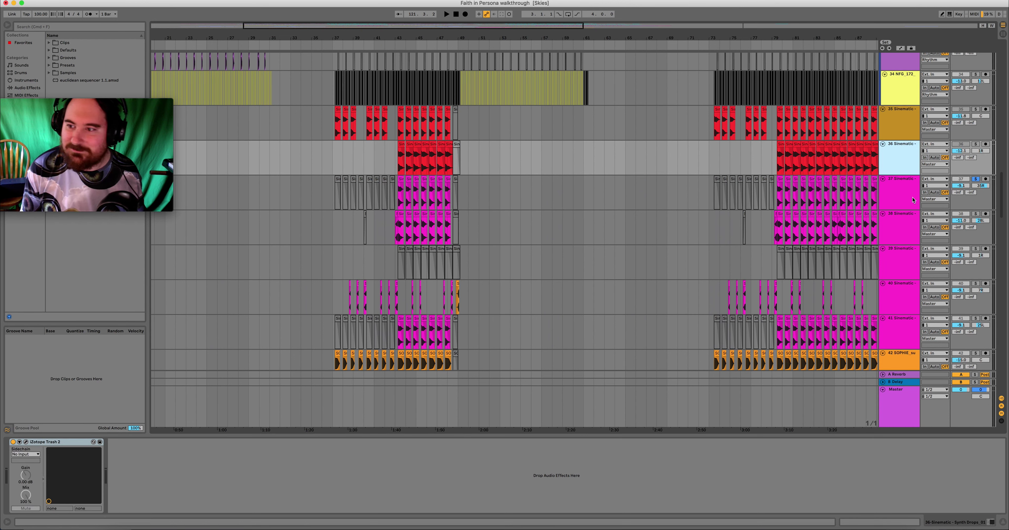
click(897, 246)
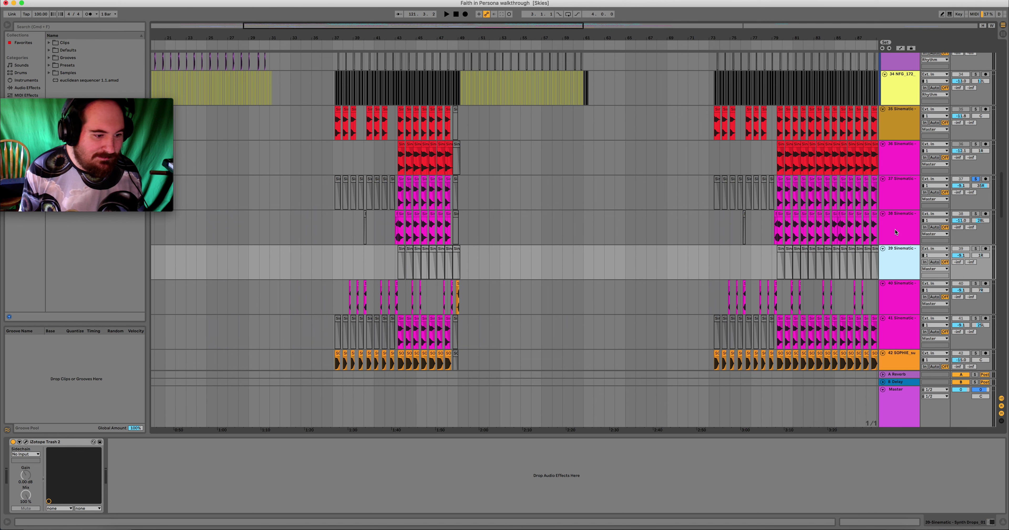
click(896, 232)
click(894, 262)
click(892, 310)
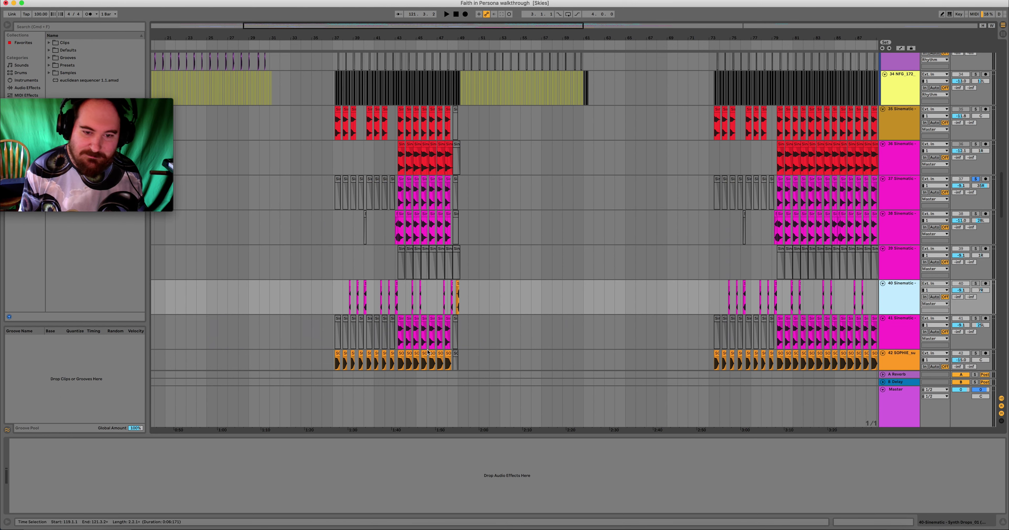
scroll(478, 340, down, 2)
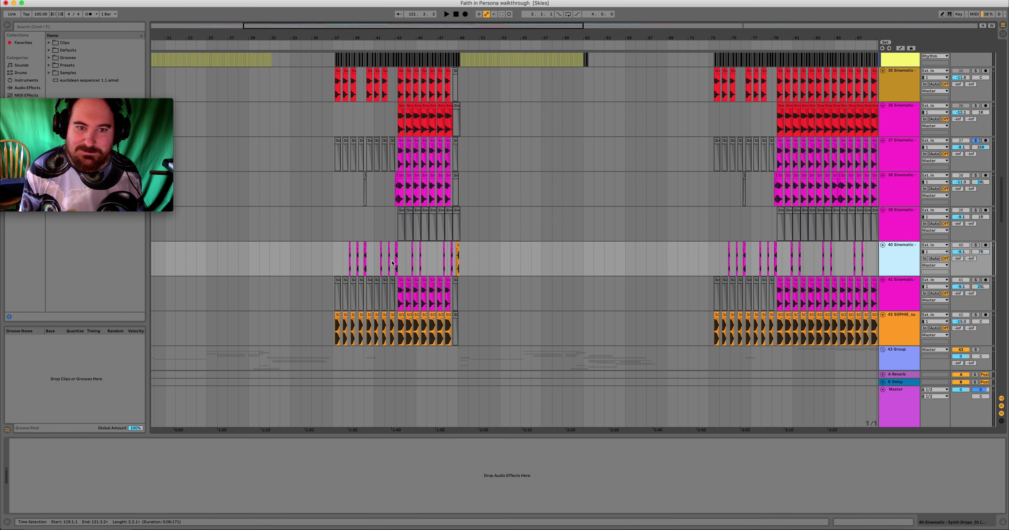
scroll(463, 129, up, 3)
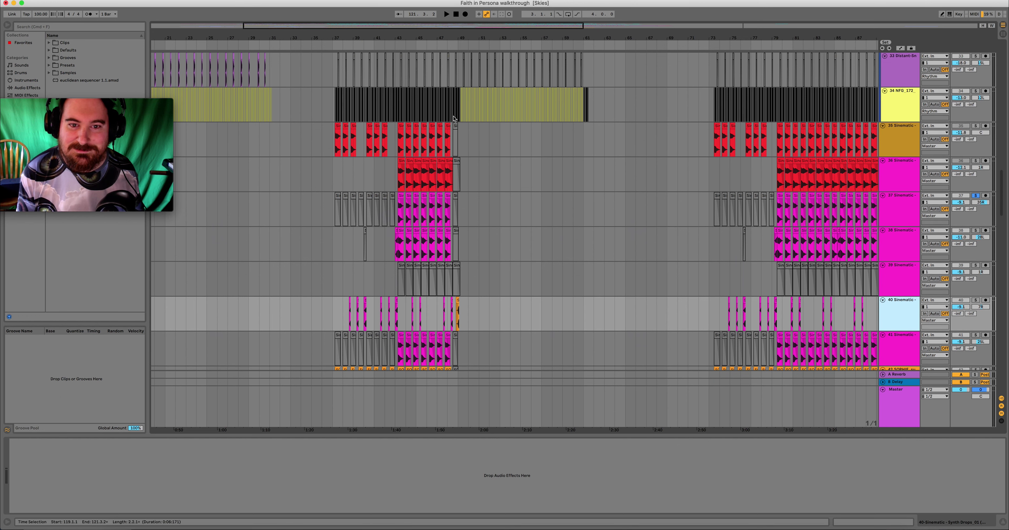
Play the closing bars of the first synth-drop section and turn off the solo on track 37.
click(445, 113)
key(space)
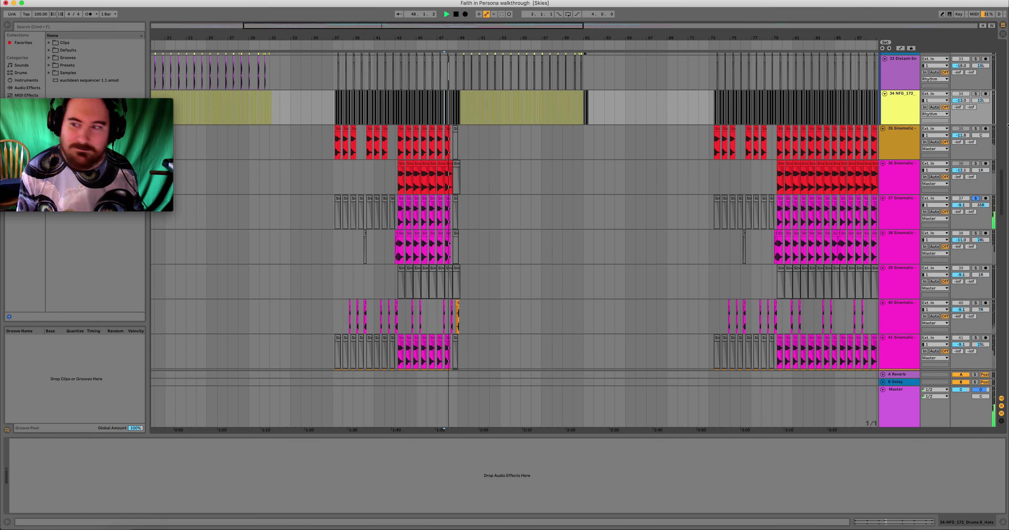
click(977, 199)
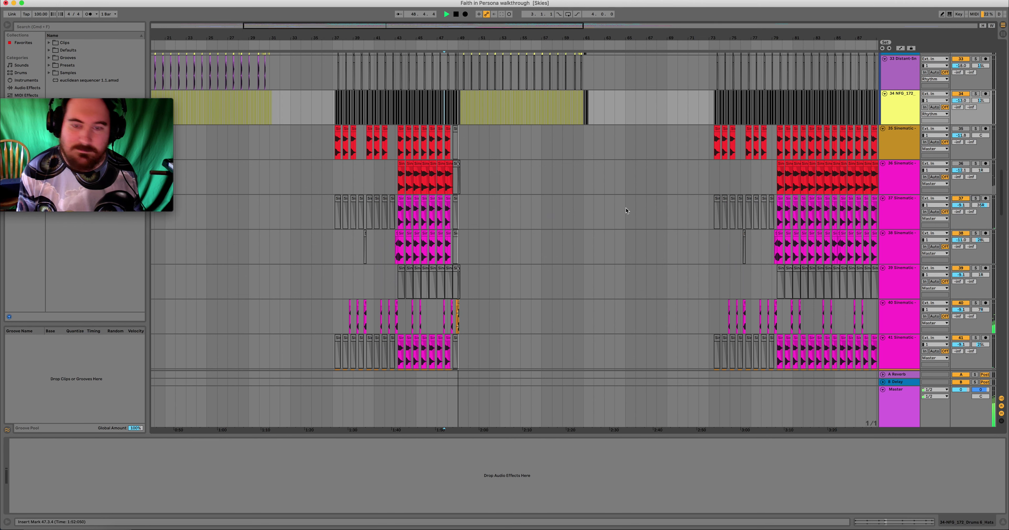
Review the WAVESTATION, UVIWorkstation, Play, rhythm and bass tracks during playback, with the device view hidden.
scroll(550, 255, down, 12)
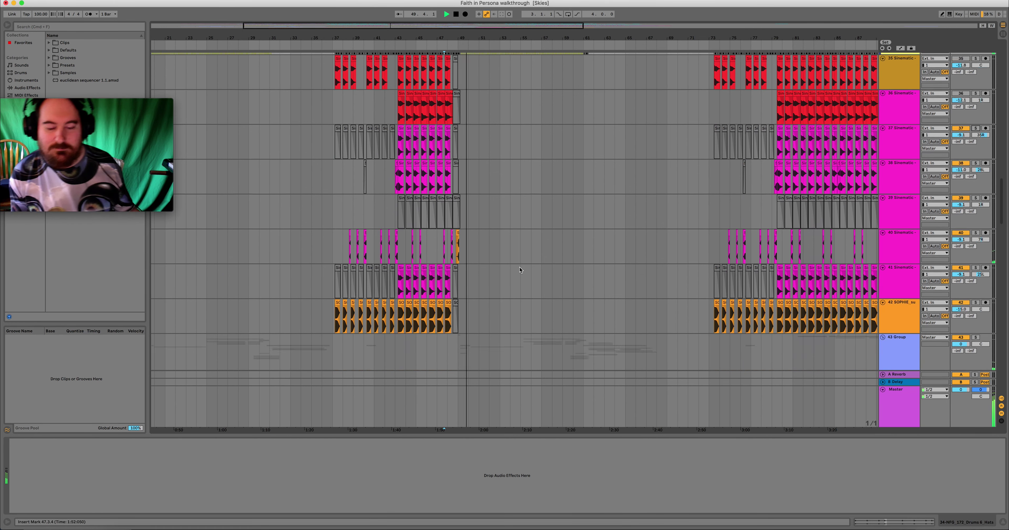
scroll(521, 258, down, 20)
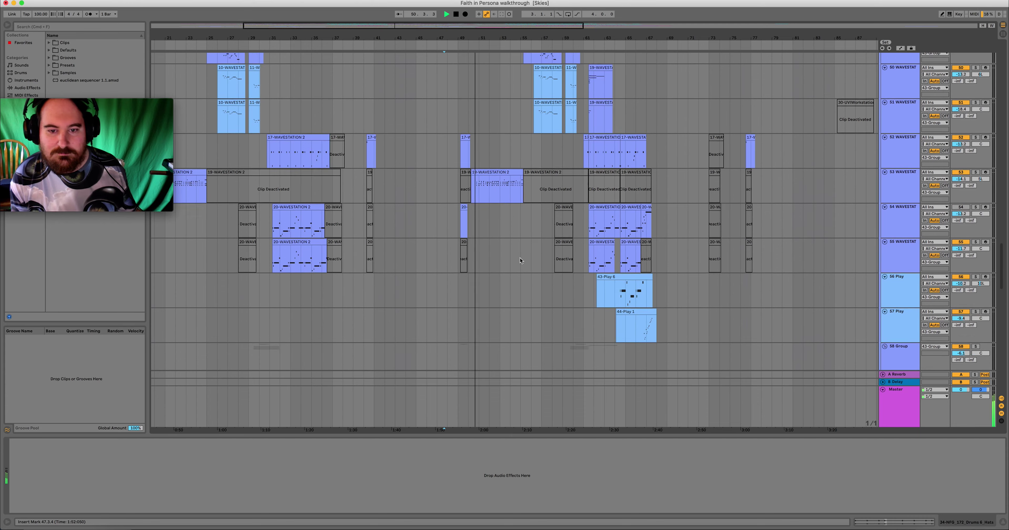
scroll(518, 255, up, 8)
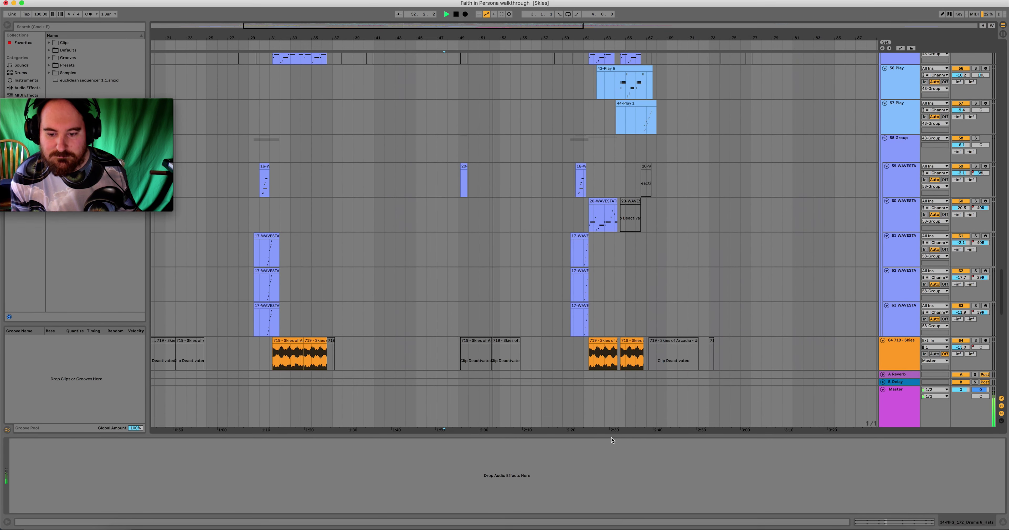
key(super+alt+l)
scroll(601, 424, up, 20)
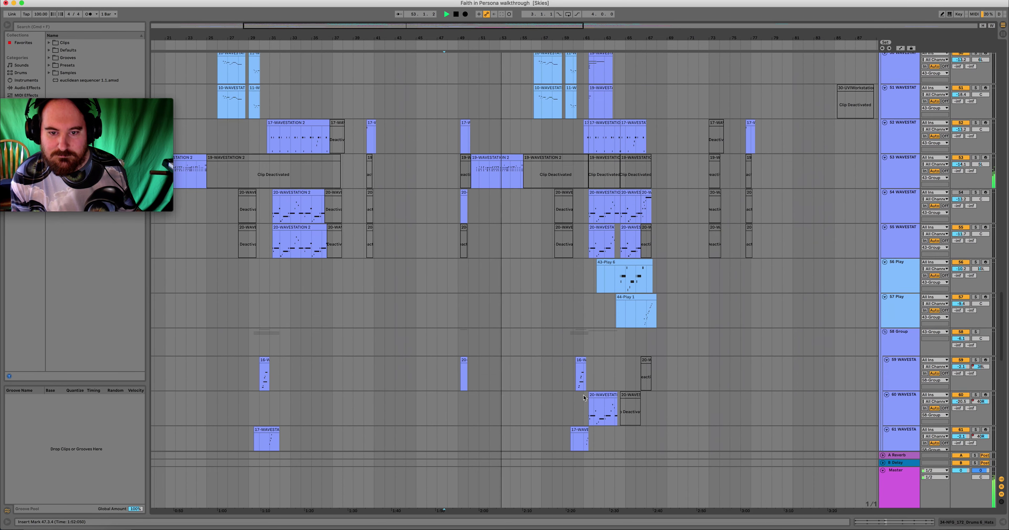
scroll(592, 344, up, 17)
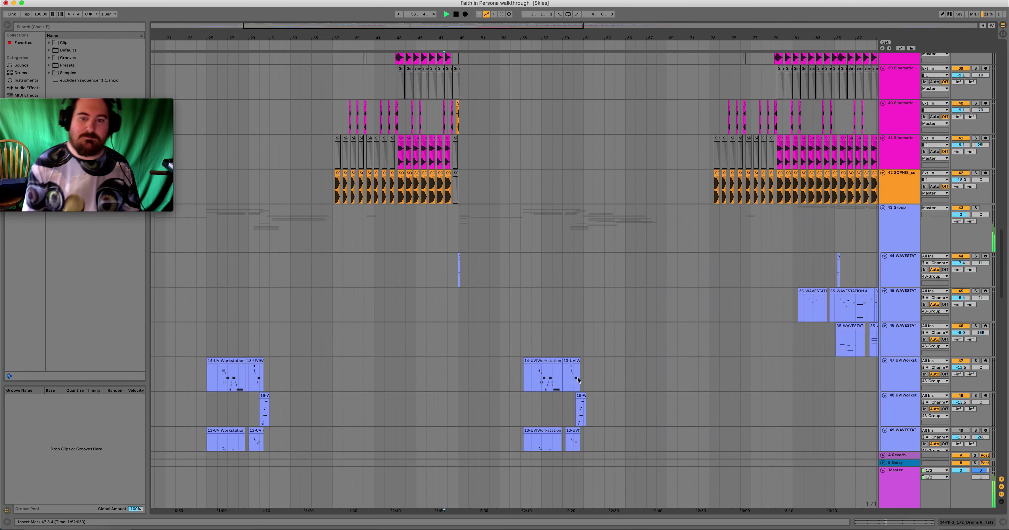
scroll(598, 297, up, 20)
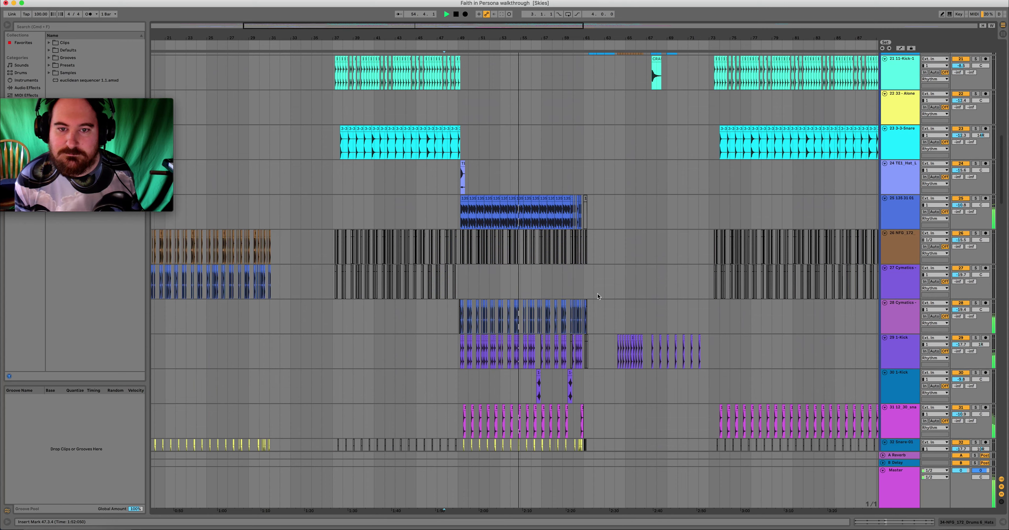
scroll(595, 296, up, 5)
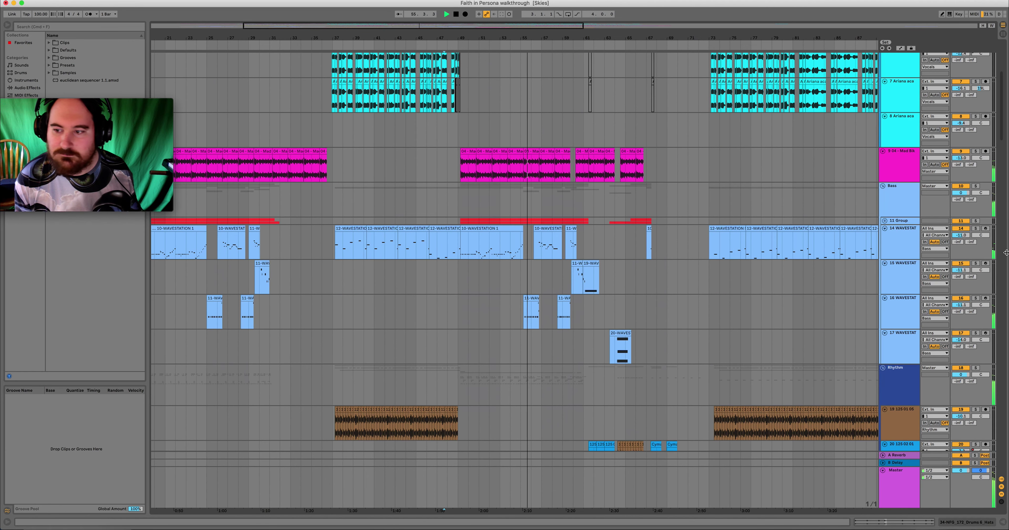
Listen to the 10-WAVESTATION 2 clip on bass track 14 in solo from 56.3.1, and turn the solo off.
click(984, 237)
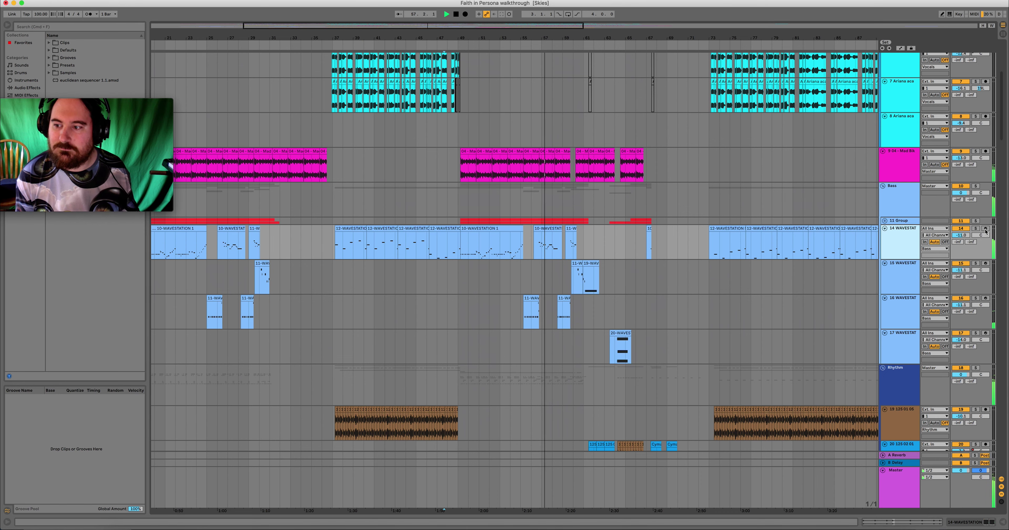
drag(432, 26, 431, 36)
scroll(493, 210, down, 2)
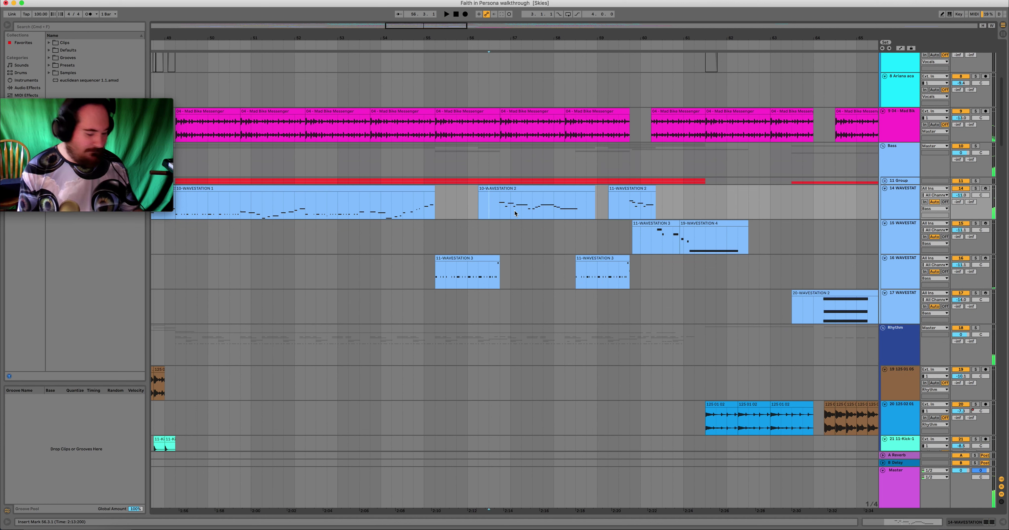
click(508, 190)
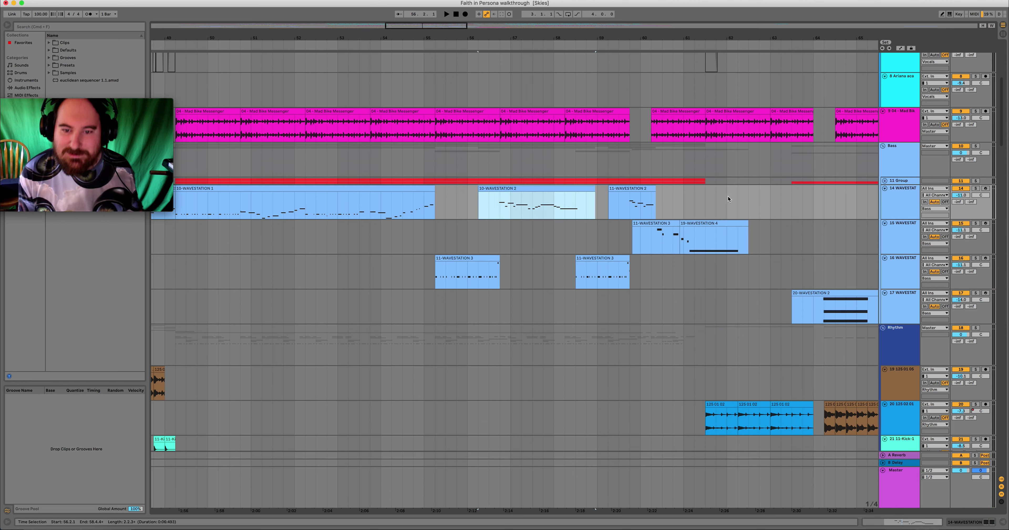
click(494, 212)
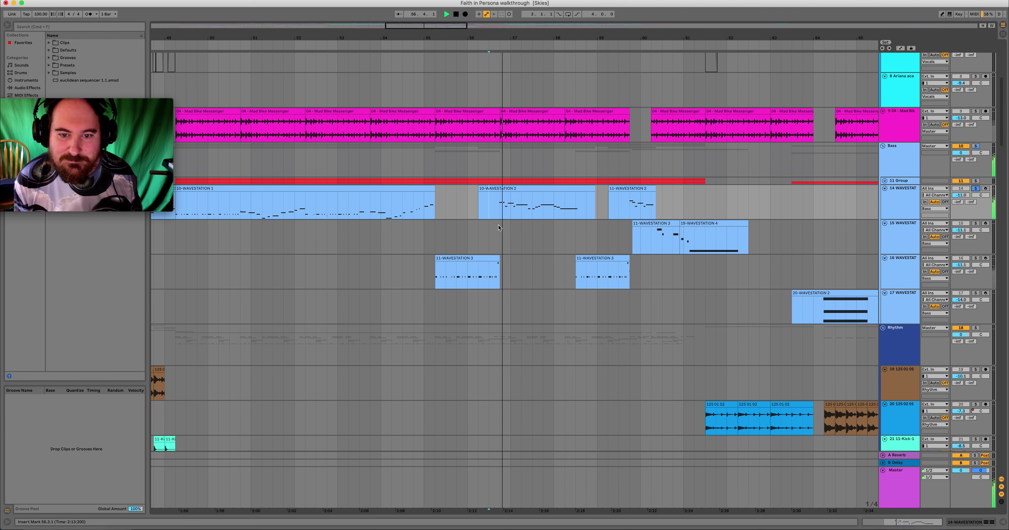
click(976, 189)
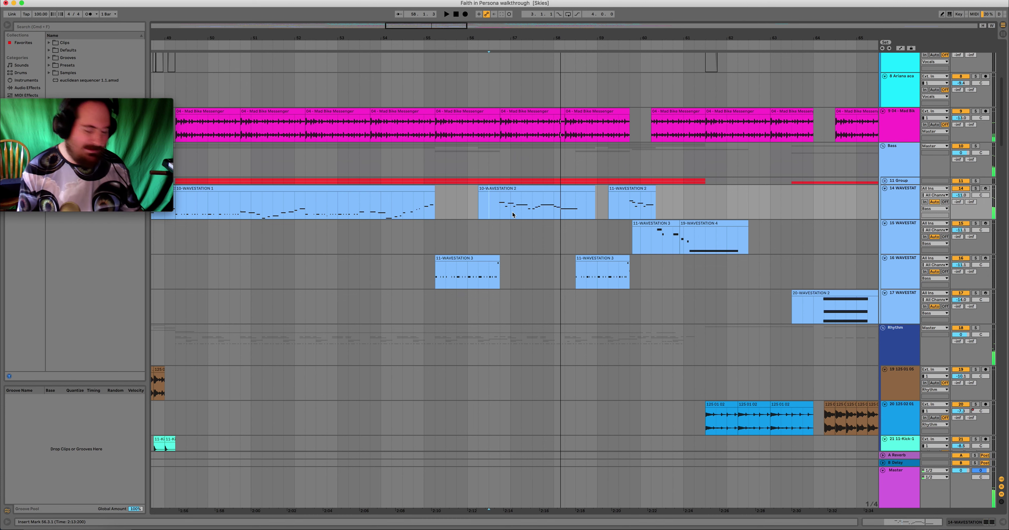
Solo tracks 47 to 51, the UVIWorkstation and WAVESTATION tracks in the 43 Group.
scroll(554, 292, down, 10)
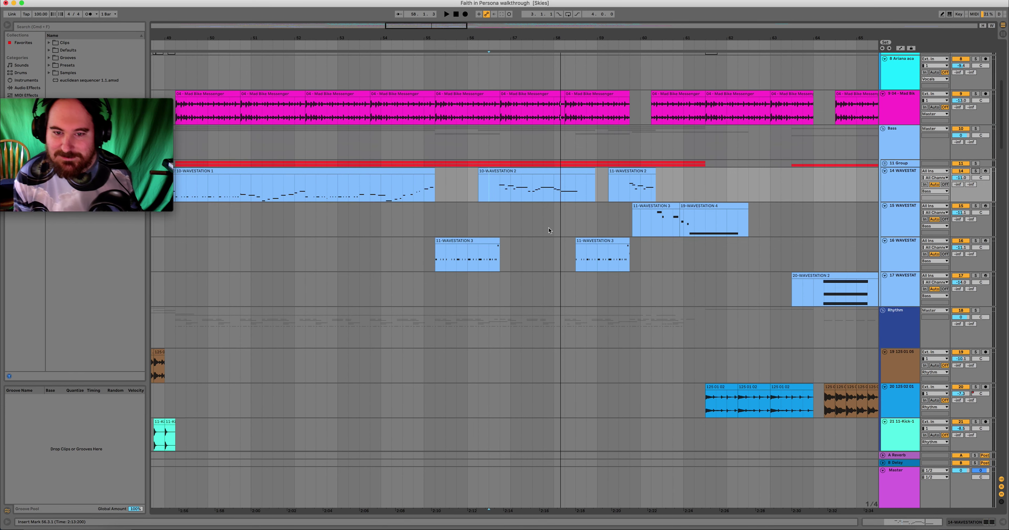
scroll(596, 332, down, 20)
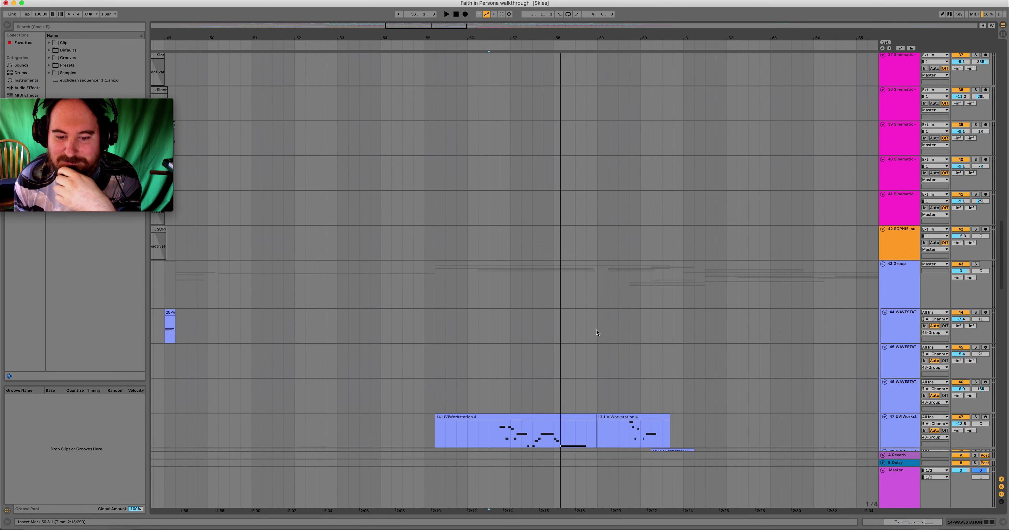
scroll(596, 332, down, 10)
click(485, 233)
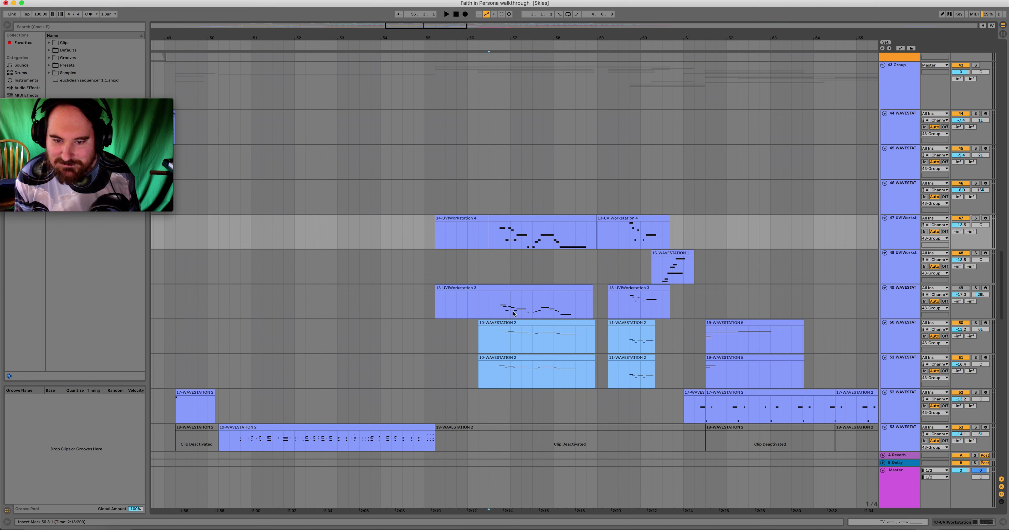
drag(609, 382, 467, 220)
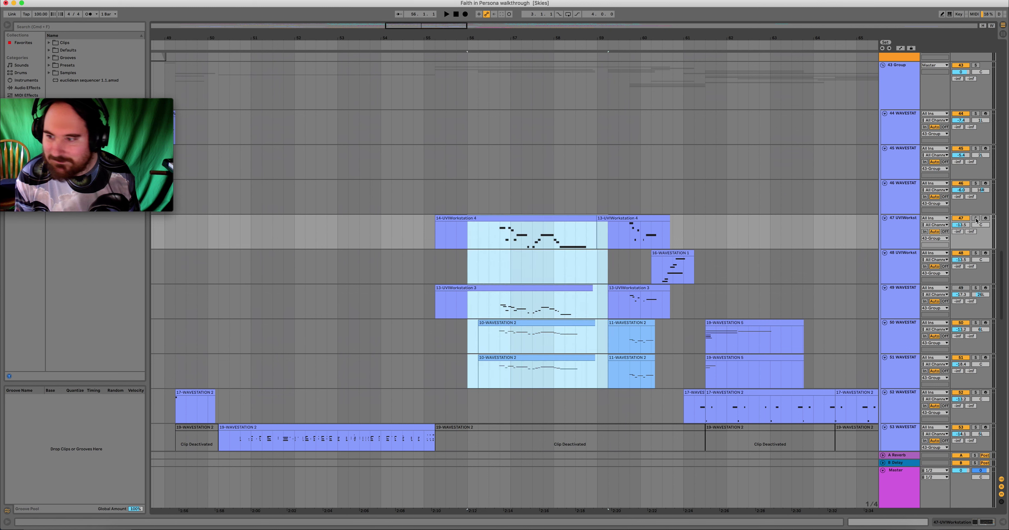
click(976, 218)
click(976, 253)
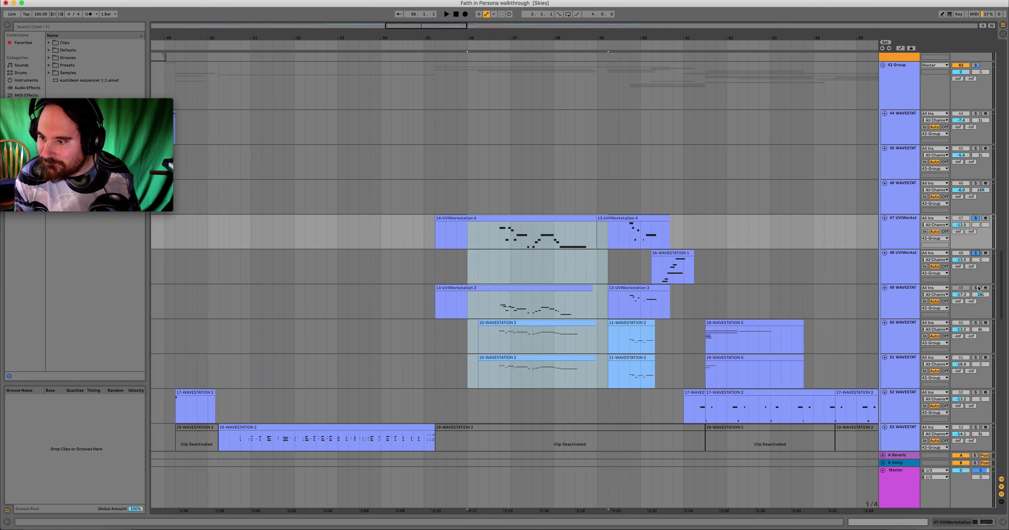
click(976, 287)
click(976, 322)
click(976, 357)
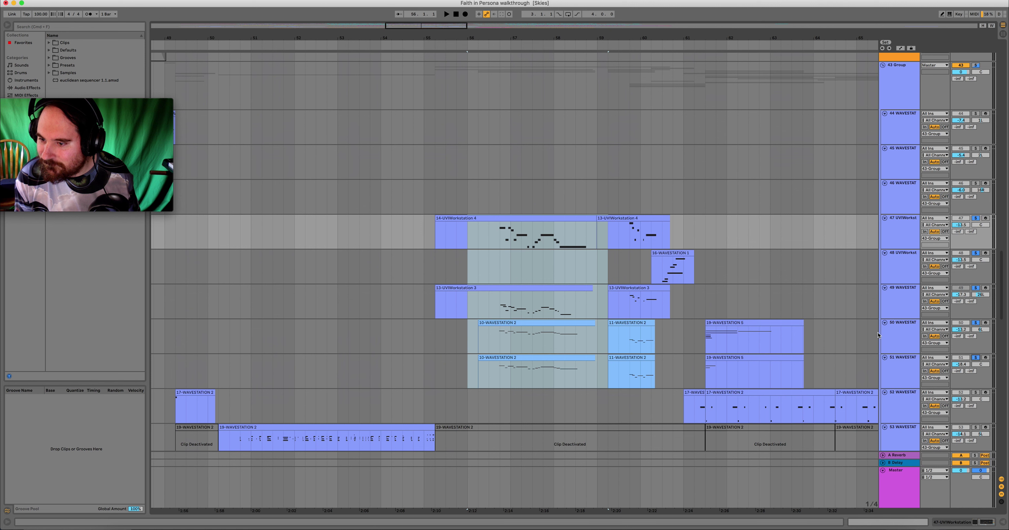
Play the soloed UVIWorkstation and WAVESTATION layers from 56.3.1, and turn their solos off.
click(492, 343)
key(space)
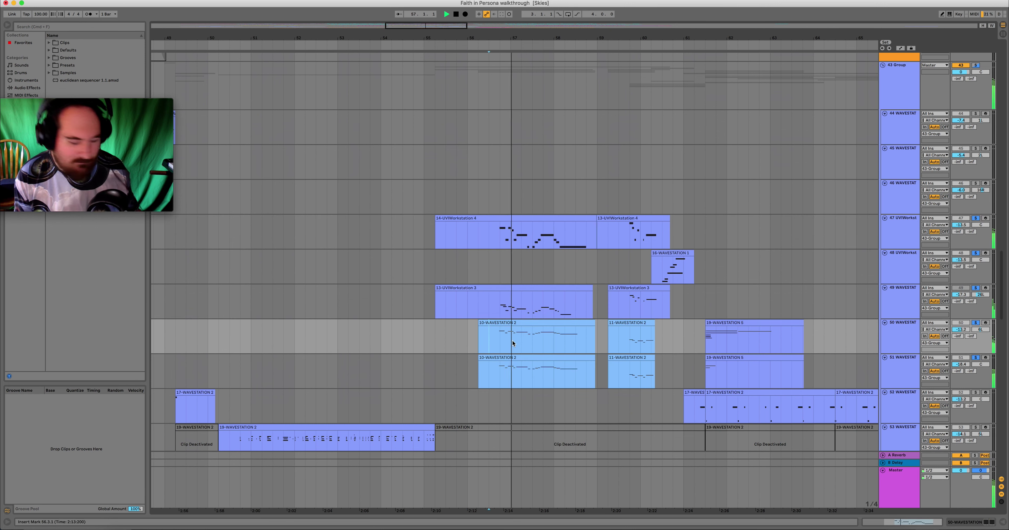
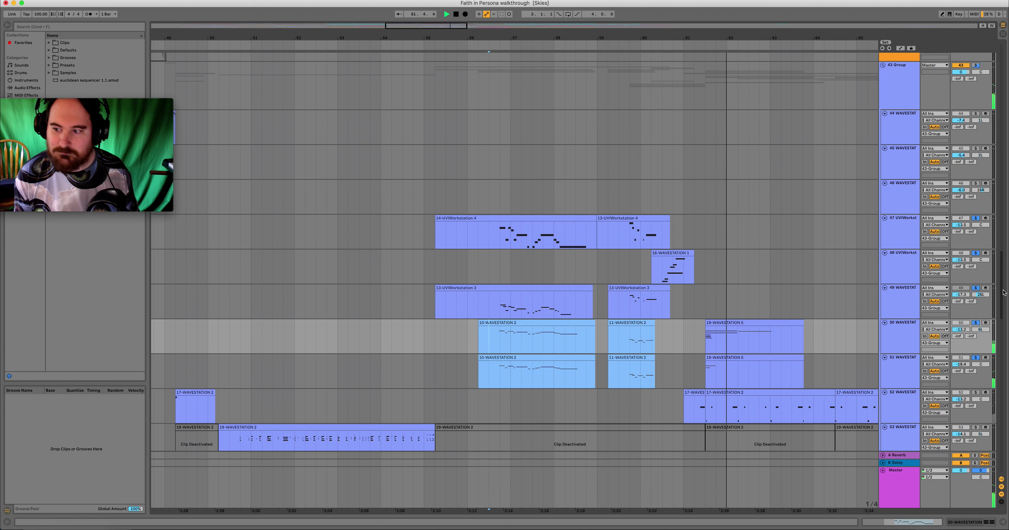
click(976, 289)
click(684, 317)
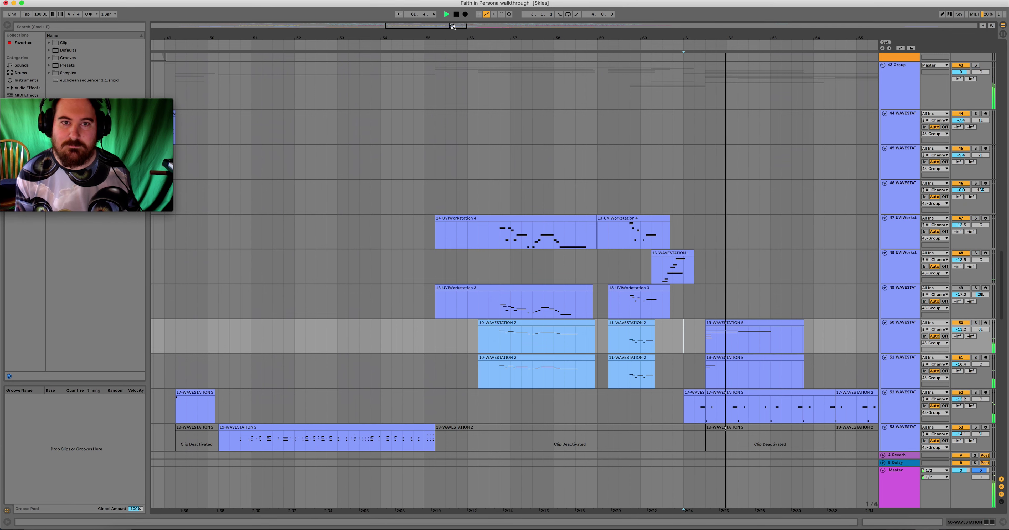
Find the 20-WAVESTATION 2 clip on bass track 17 during playback, select it and stop playback.
key(minus)
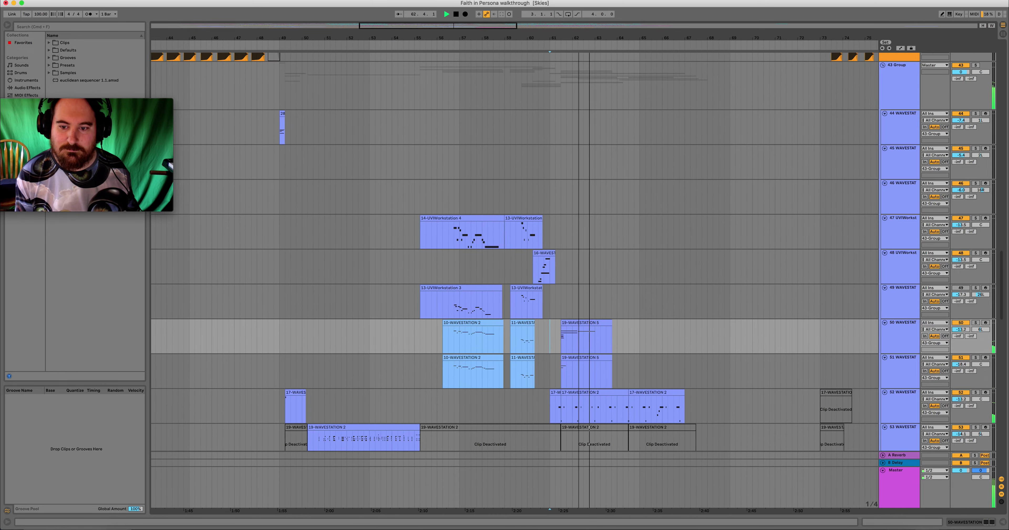
key(minus)
scroll(525, 74, down, 5)
scroll(592, 292, up, 7)
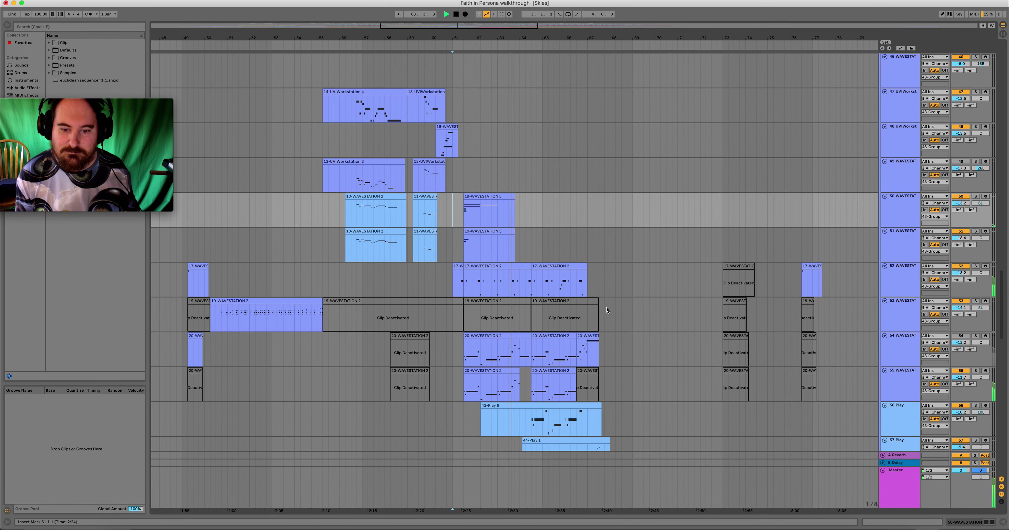
scroll(592, 292, up, 15)
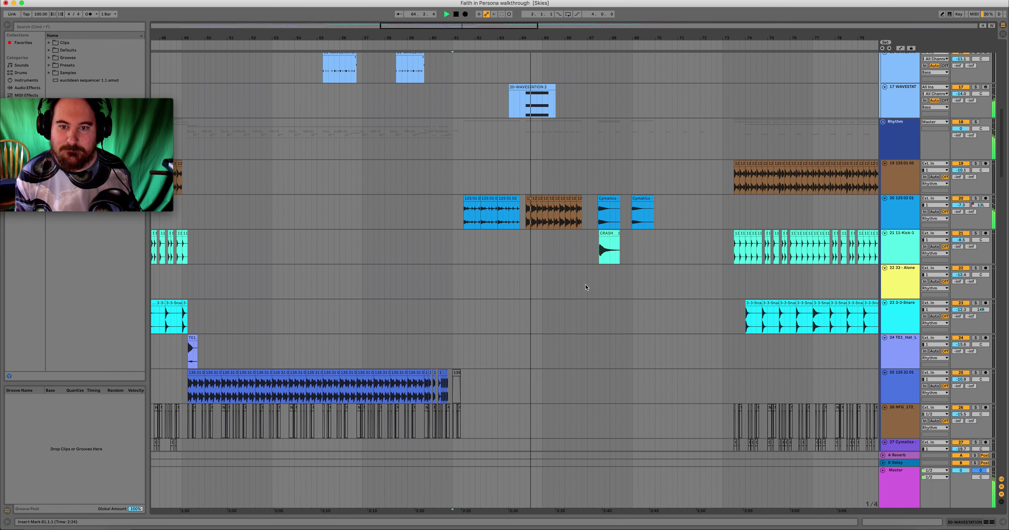
scroll(584, 287, up, 1)
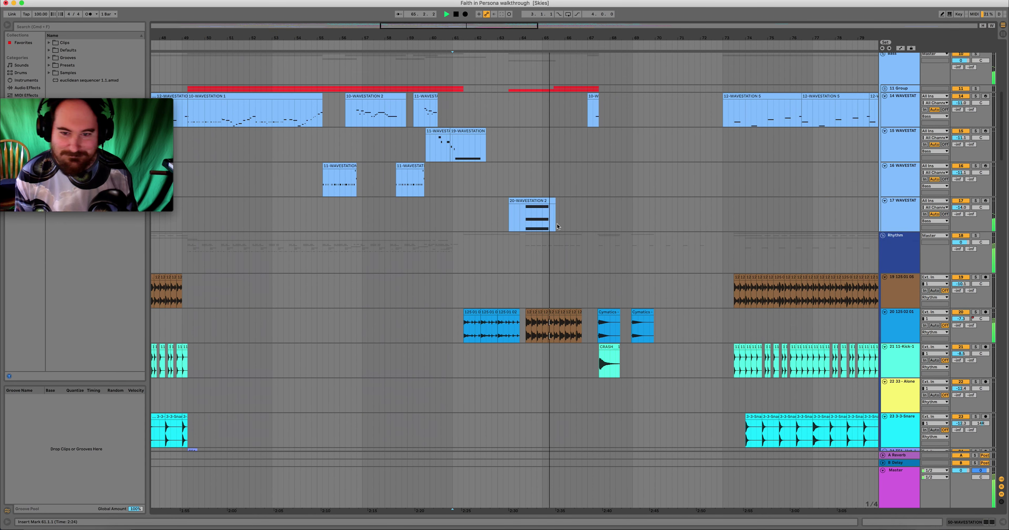
click(522, 220)
click(536, 201)
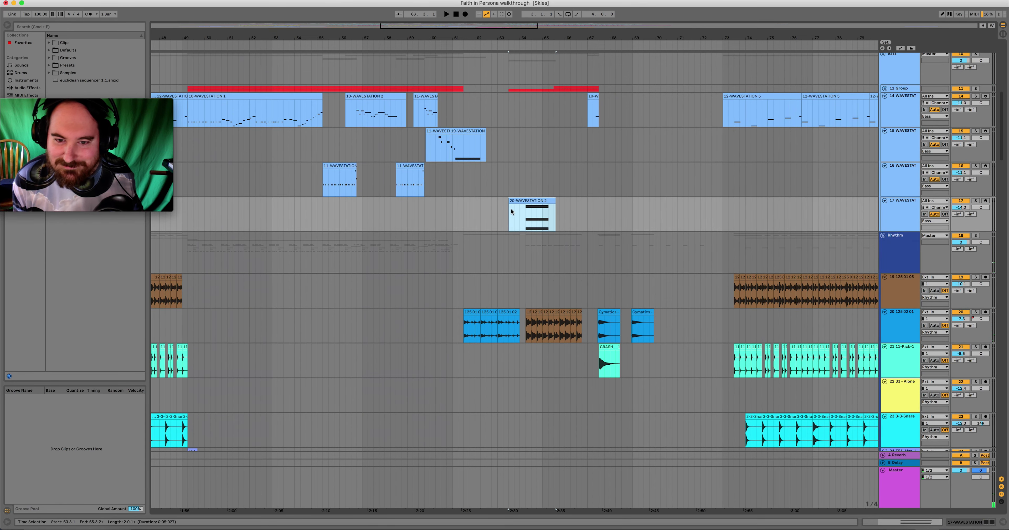
Listen to the 20-WAVESTATION 2 clip on track 17 in solo from bar 64, and turn the solo off.
key(plus)
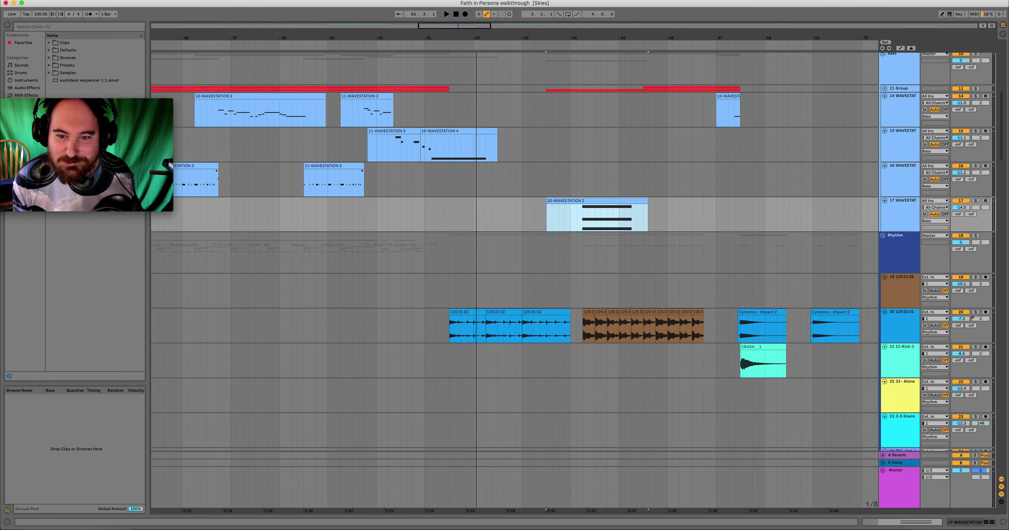
click(592, 224)
key(s)
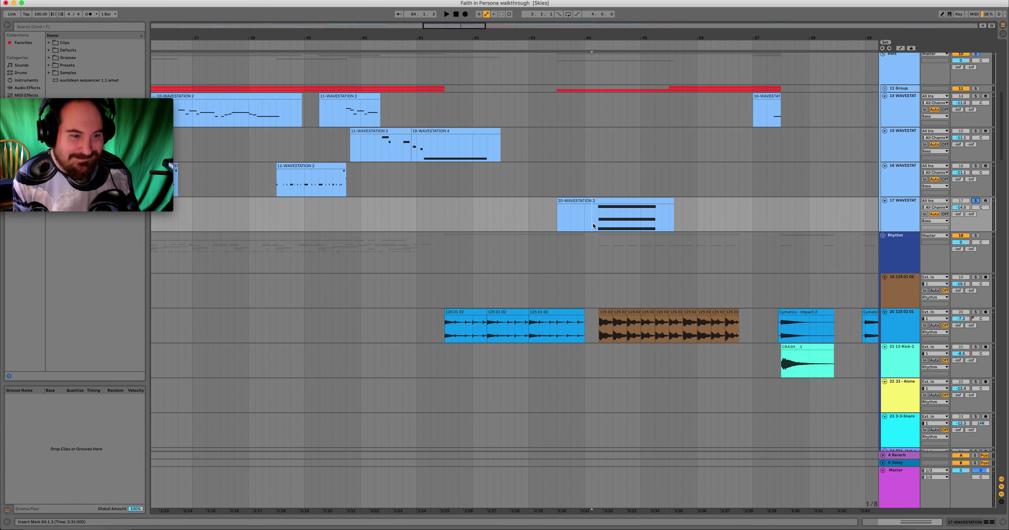
key(space)
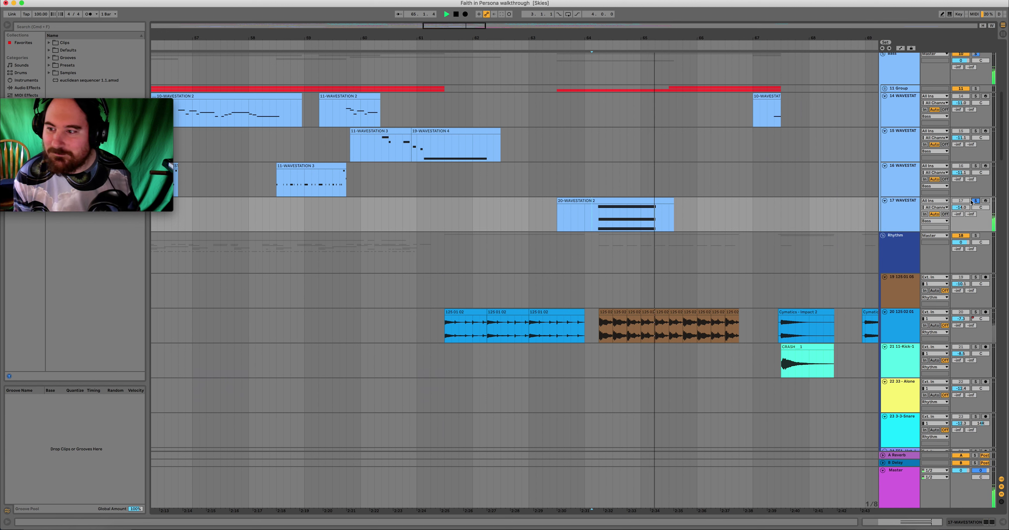
key(space)
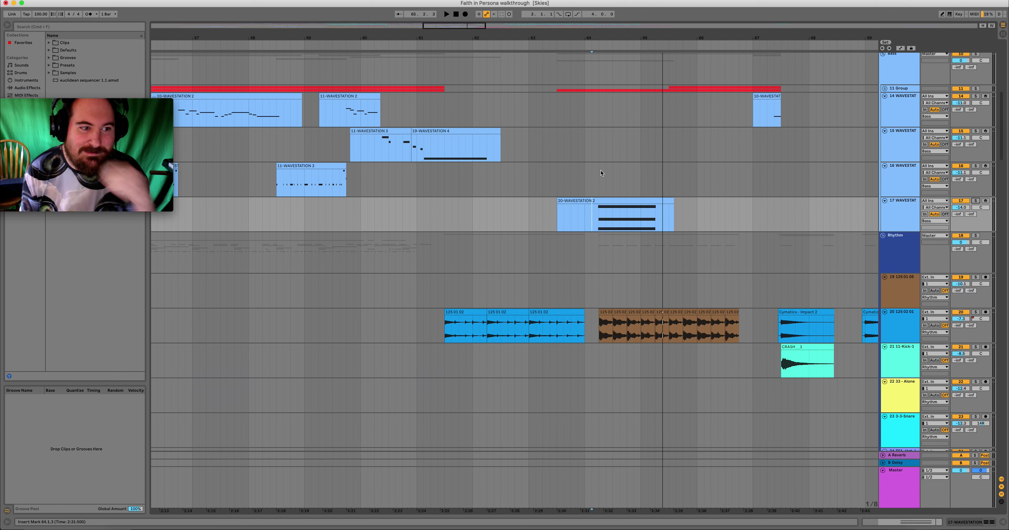
Review the rhythm, Sinematic, WAVESTATION and Play tracks around bar 62 with playback stopped.
click(493, 272)
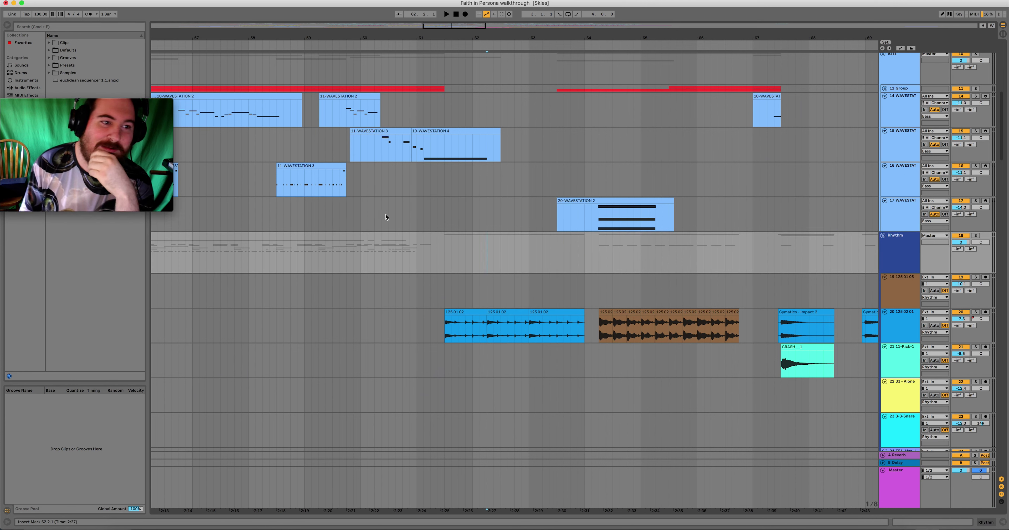
drag(459, 26, 549, 172)
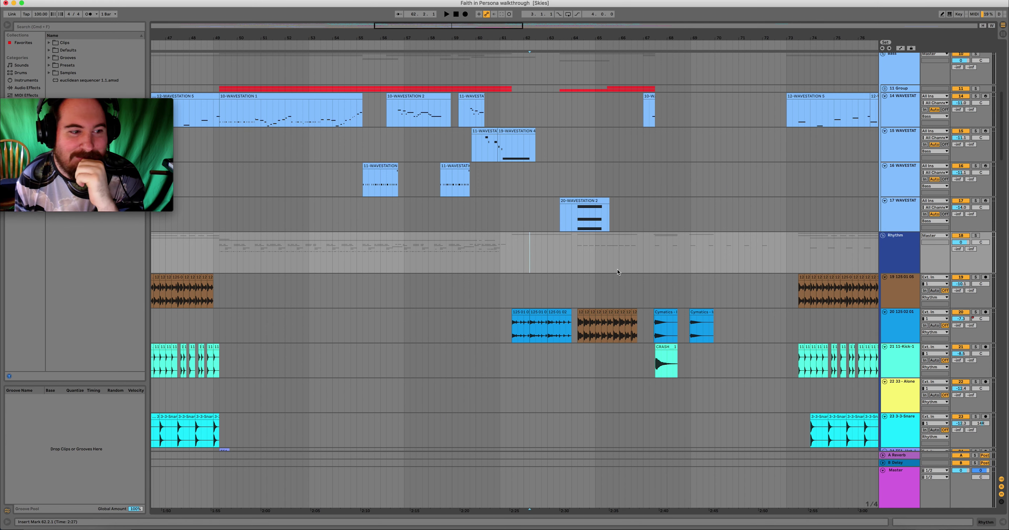
scroll(618, 272, down, 4)
scroll(566, 249, down, 15)
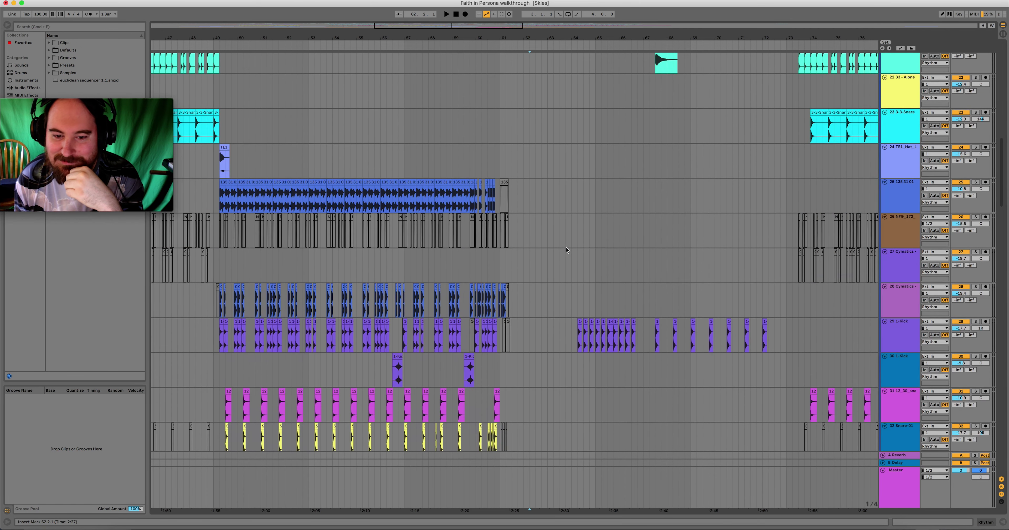
scroll(589, 296, down, 15)
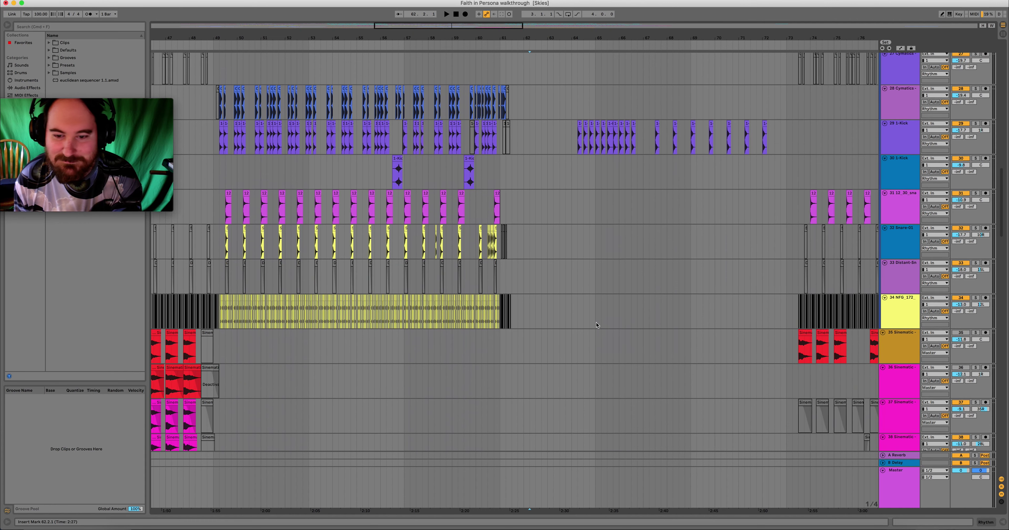
scroll(596, 324, down, 15)
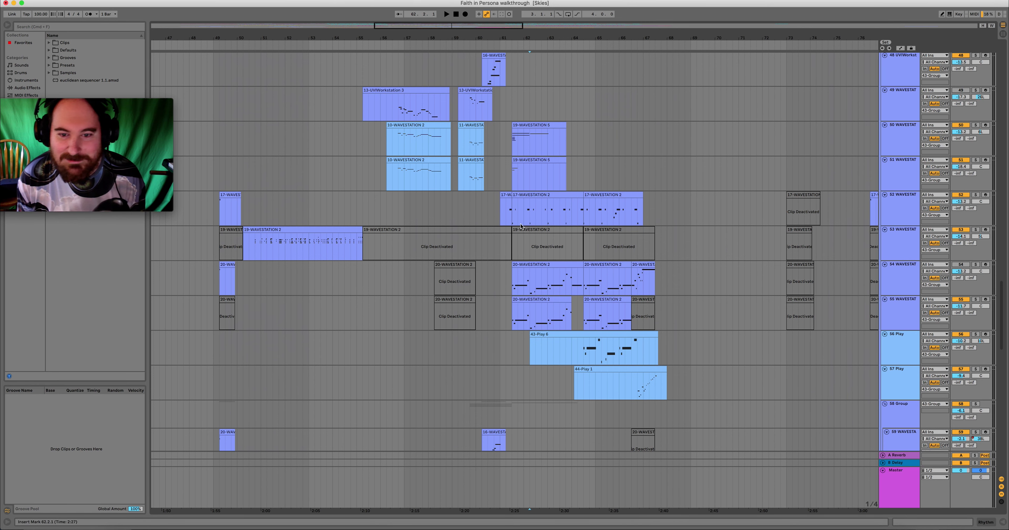
drag(455, 21, 467, 25)
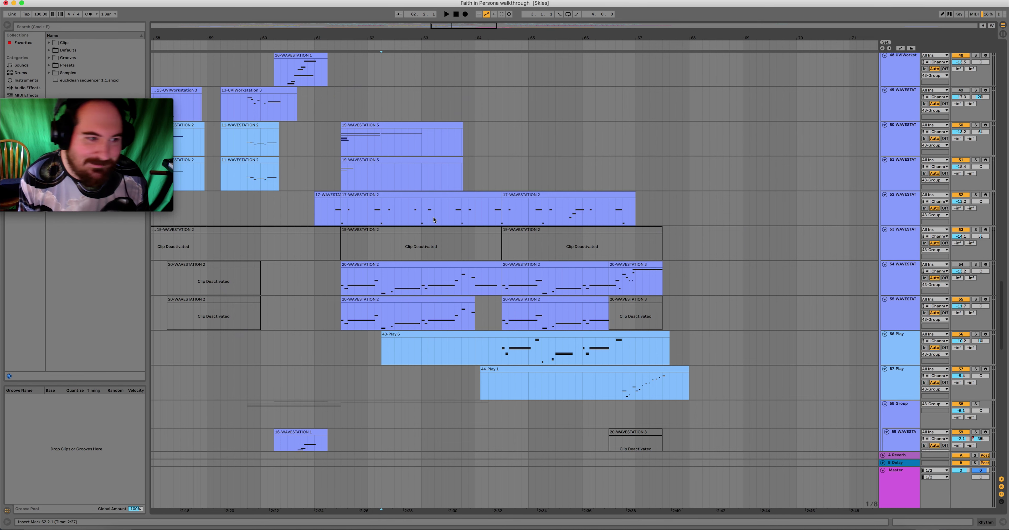
scroll(531, 346, down, 1)
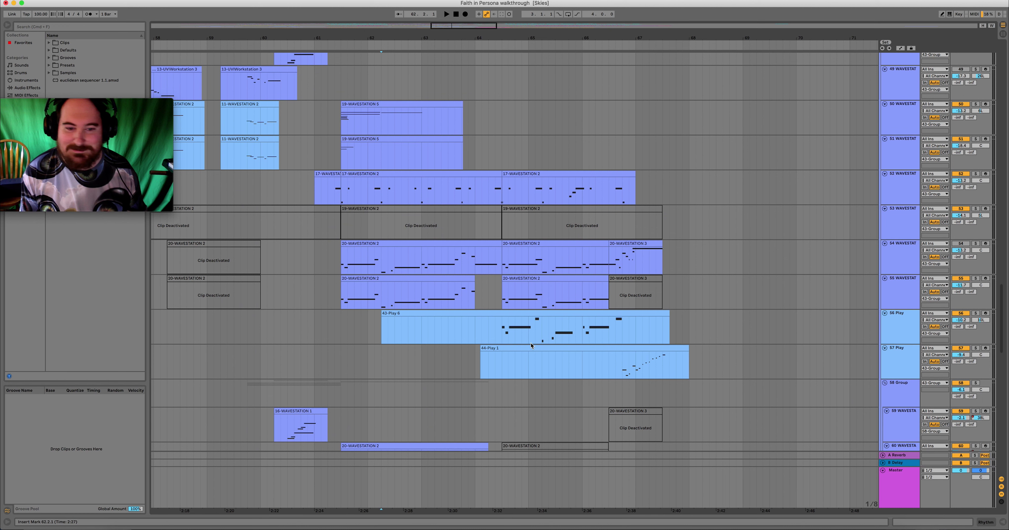
Play the WAVESTATION and Play layers together from 64.3.1 and stop playback near bar 67.
click(328, 193)
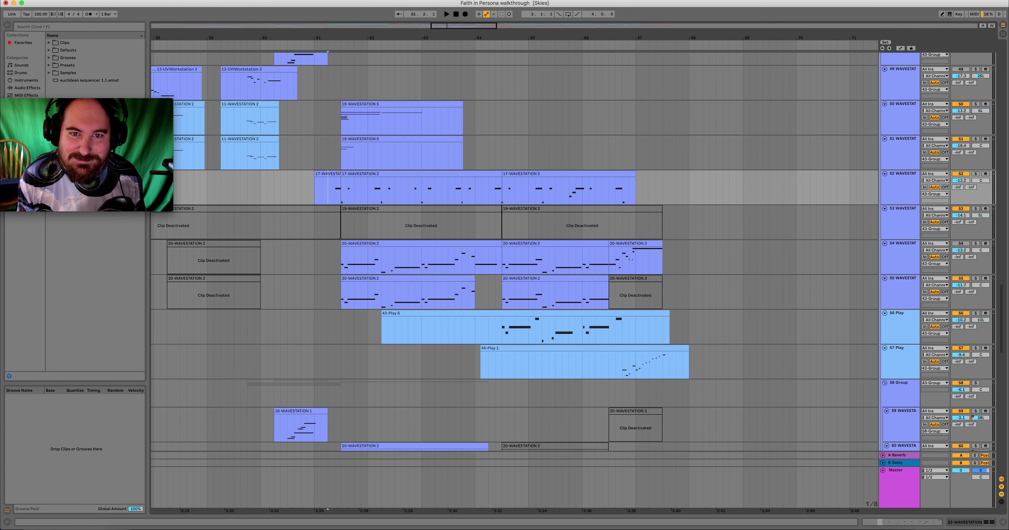
key(minus)
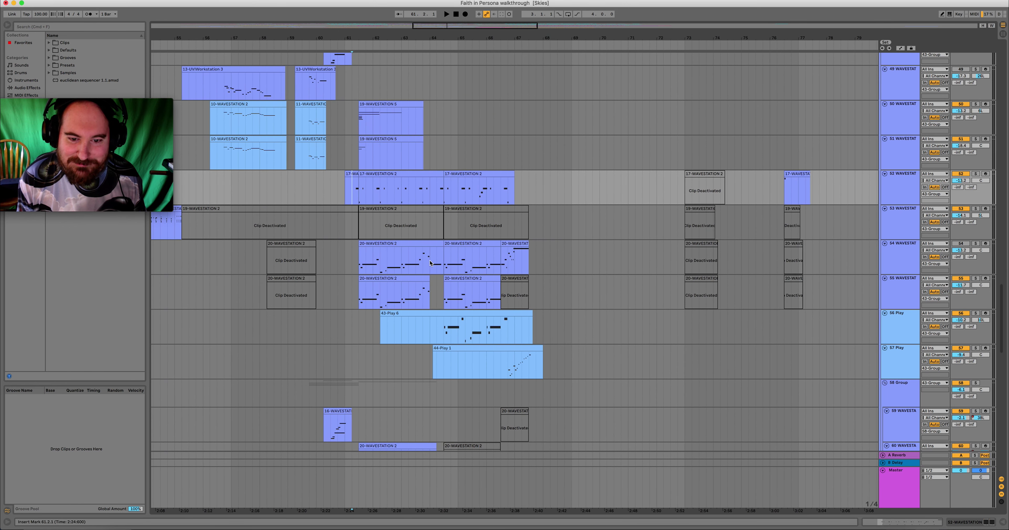
click(445, 193)
key(space)
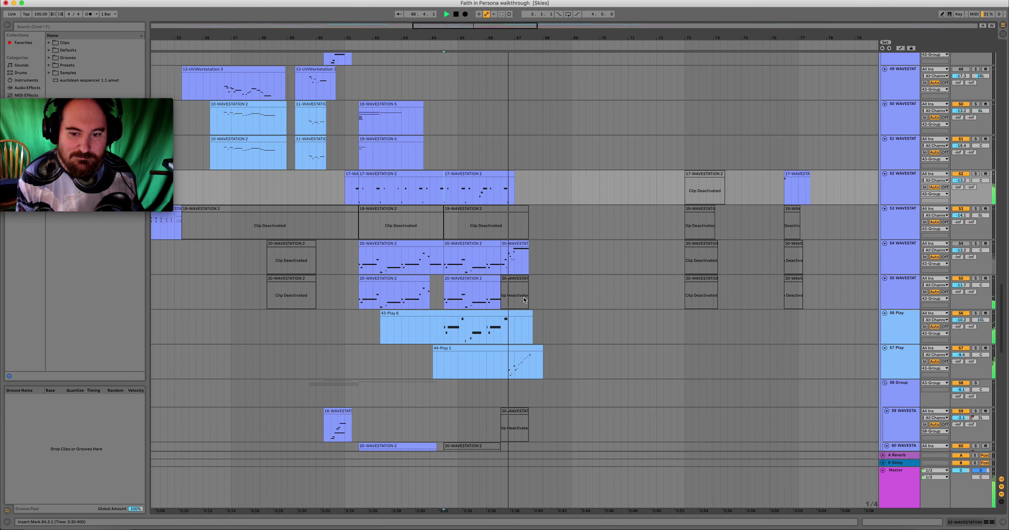
scroll(444, 213, down, 3)
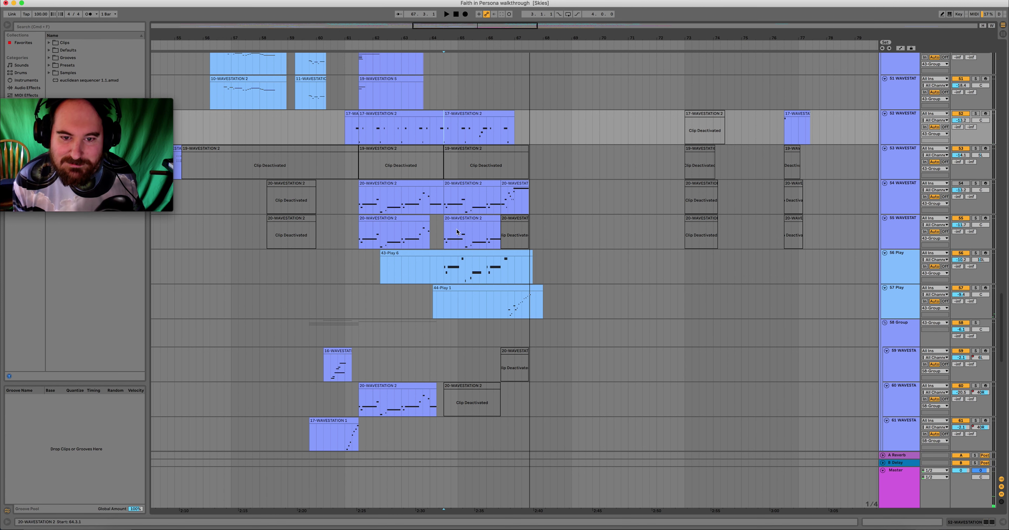
Listen to the clips on Play tracks 56 and 57 in solo from 64.3.1, and turn both solos off.
scroll(895, 267, down, 1)
click(895, 266)
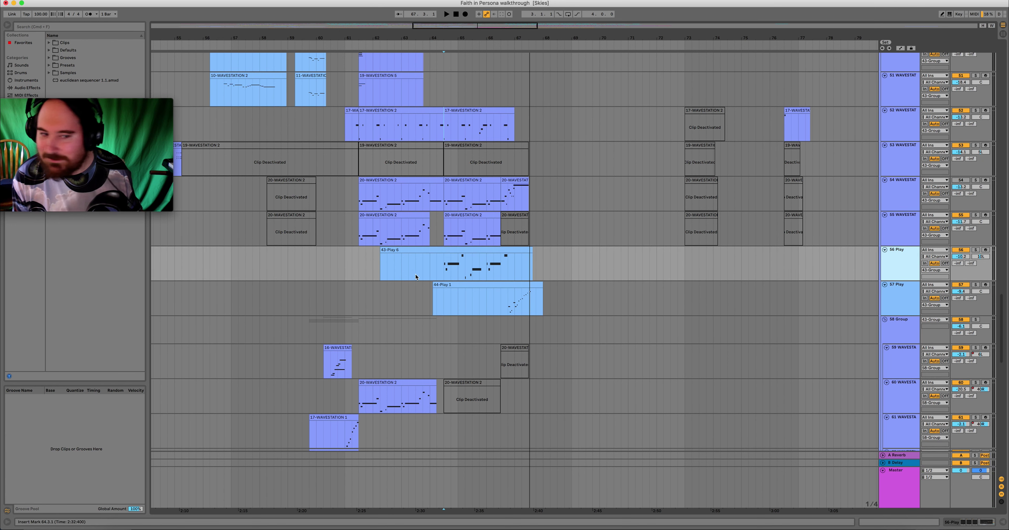
click(443, 270)
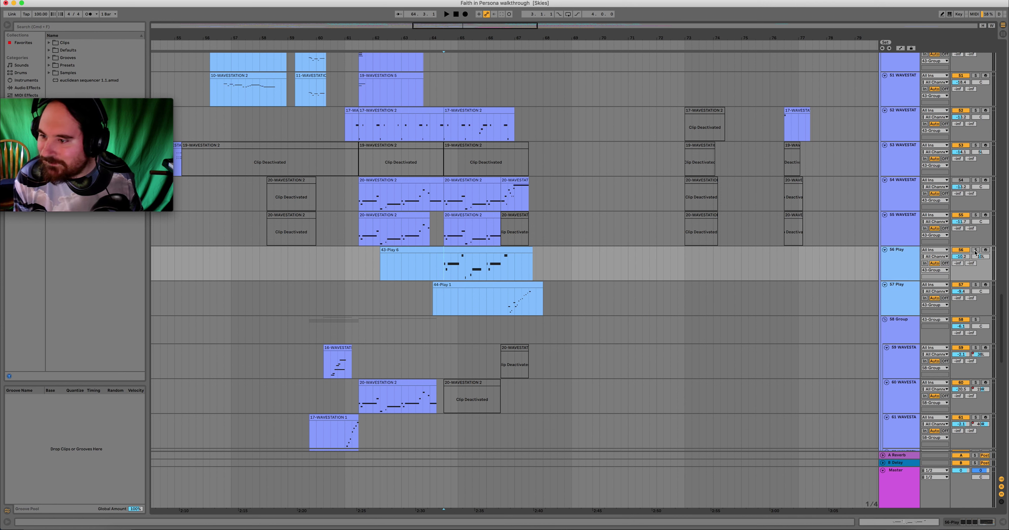
click(975, 250)
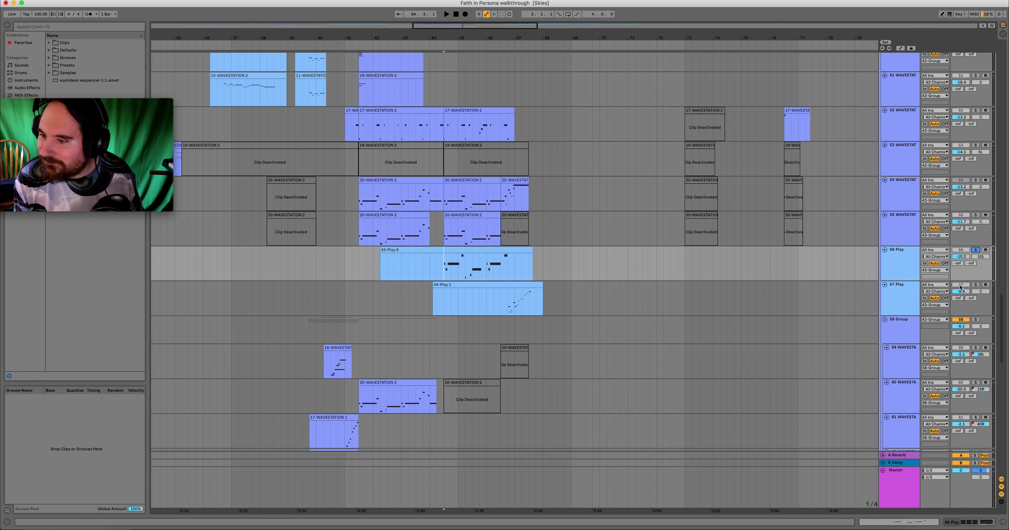
click(976, 285)
key(space)
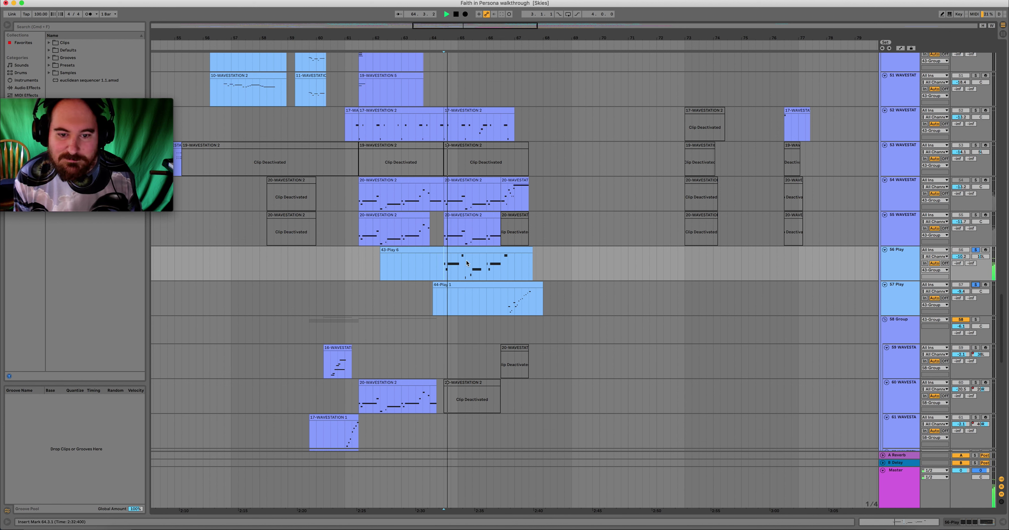
scroll(482, 277, down, 2)
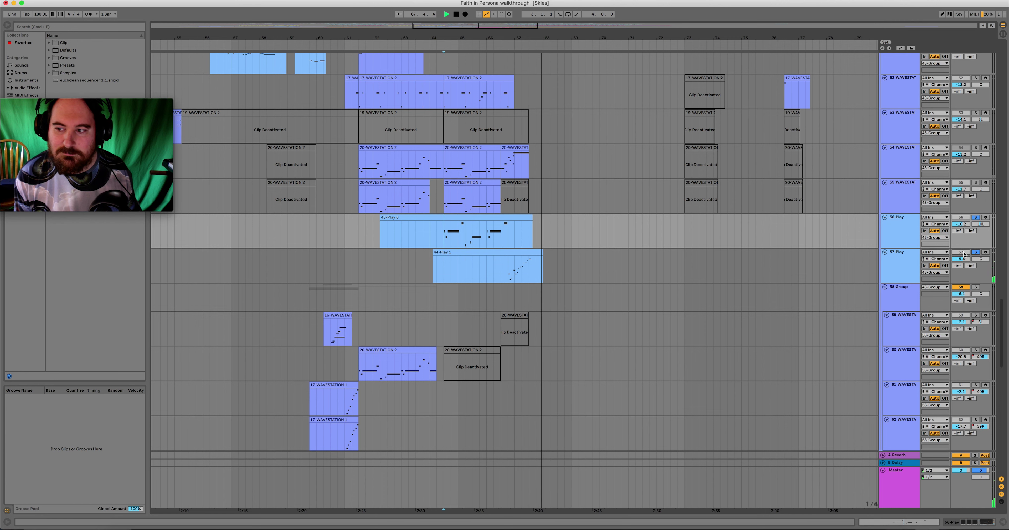
click(976, 253)
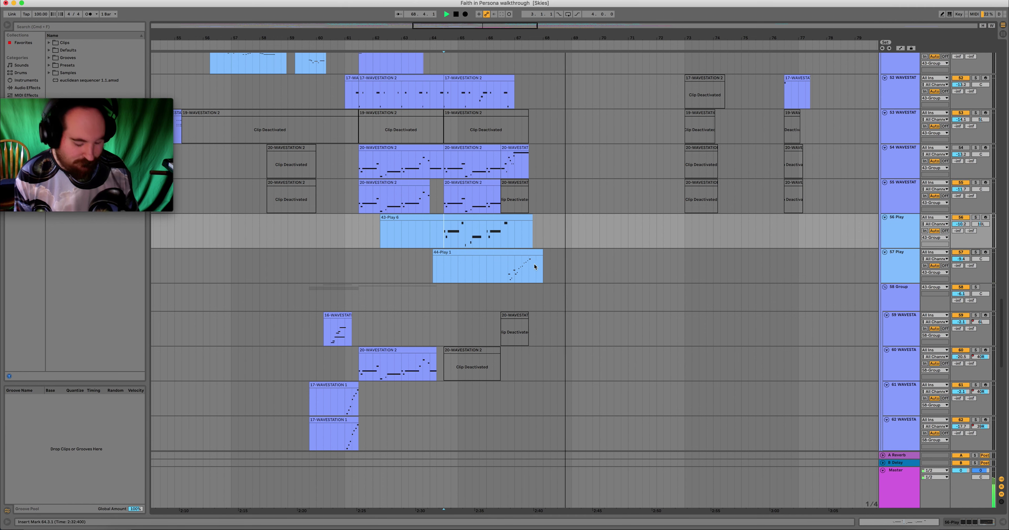
Find the Trans group's tracks and highlight their clips from 67.2.1 to 73.1.1.
scroll(563, 277, down, 3)
scroll(564, 278, down, 9)
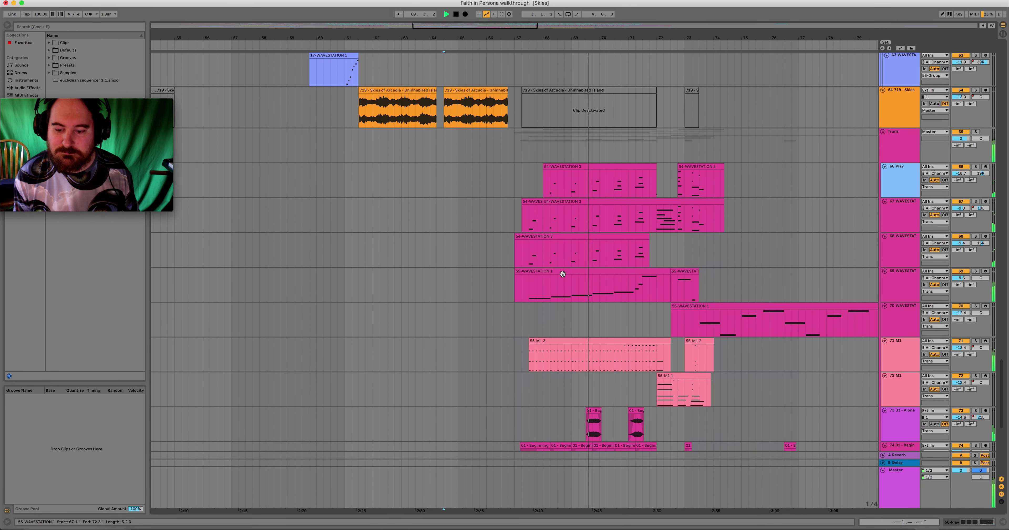
scroll(563, 276, up, 1)
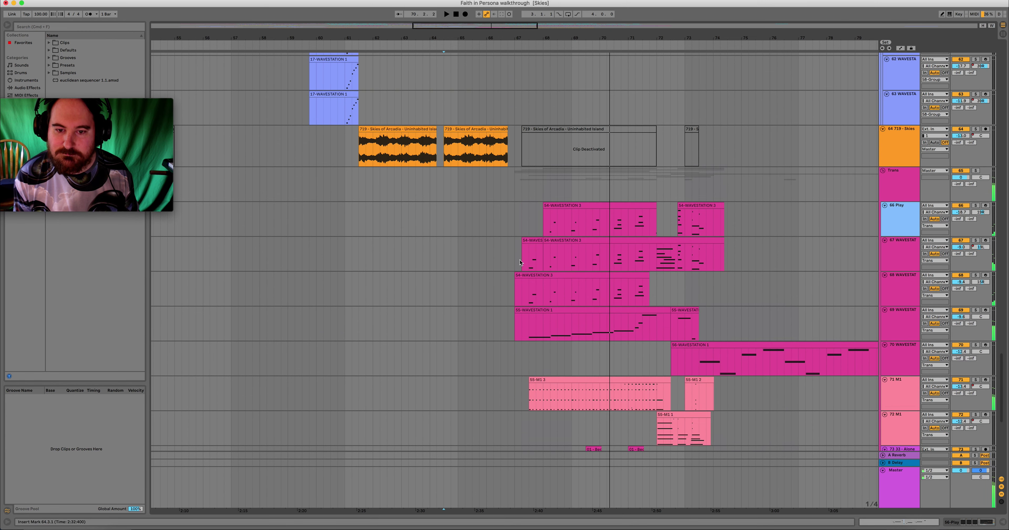
drag(523, 220, 685, 432)
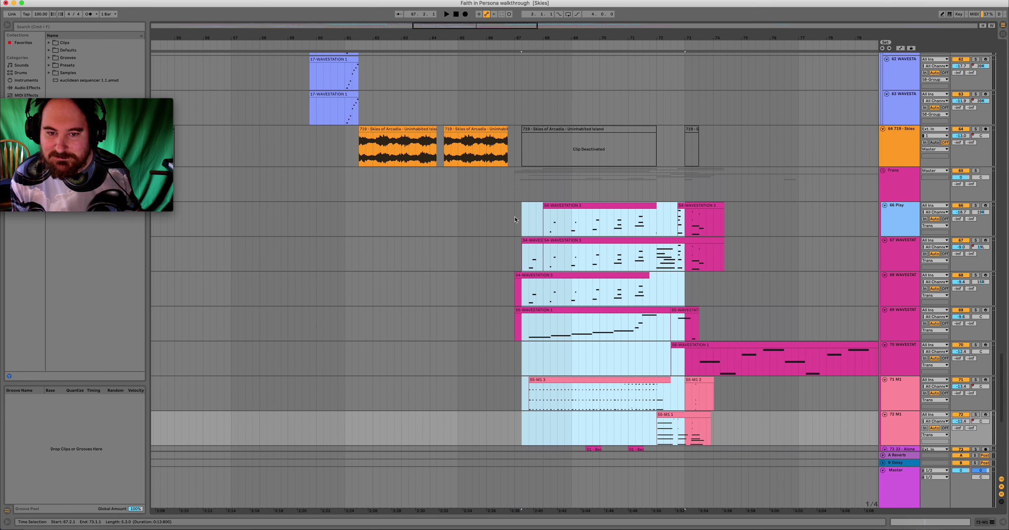
Set the playback start at 67.1.1, review the WAVESTATION, M1 and sample clips, and solo the Trans group.
click(518, 233)
scroll(577, 207, down, 2)
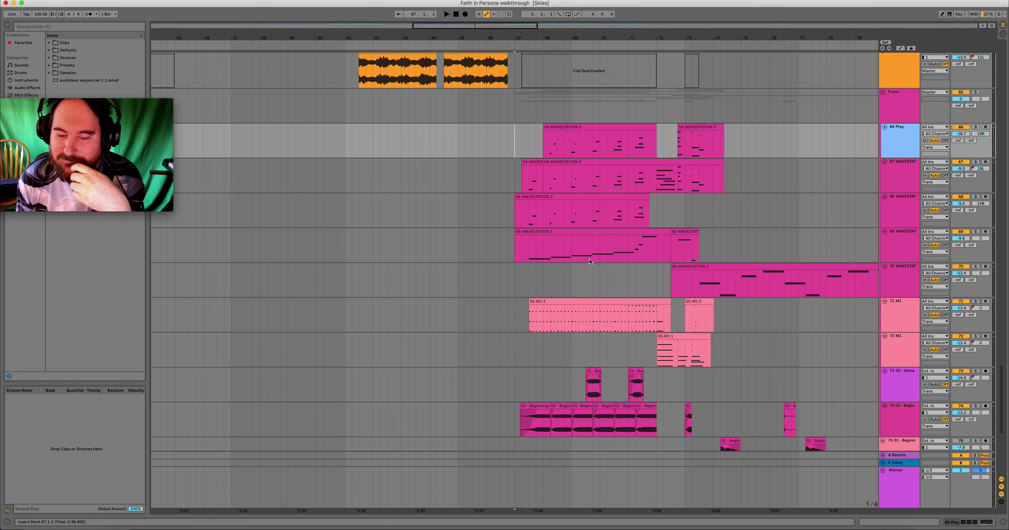
scroll(602, 281, down, 2)
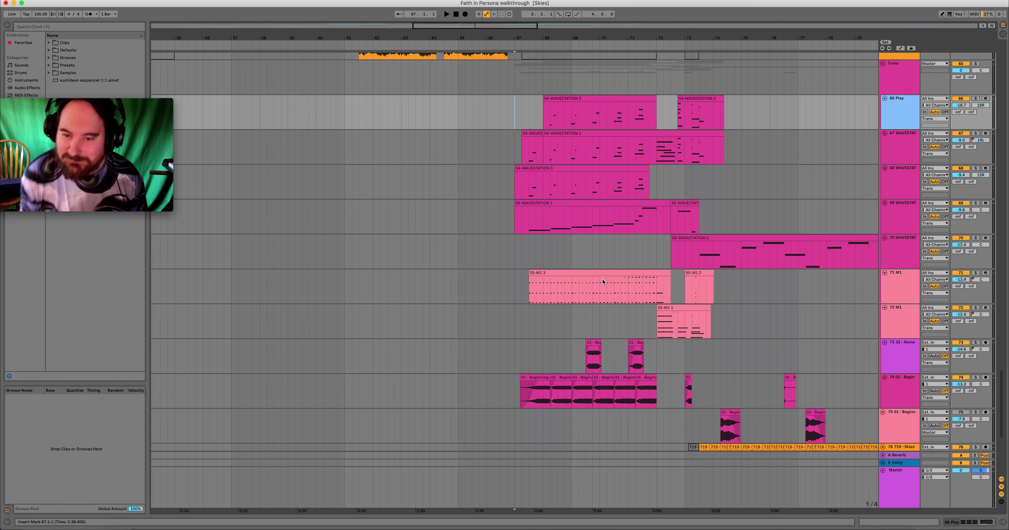
scroll(885, 129, up, 1)
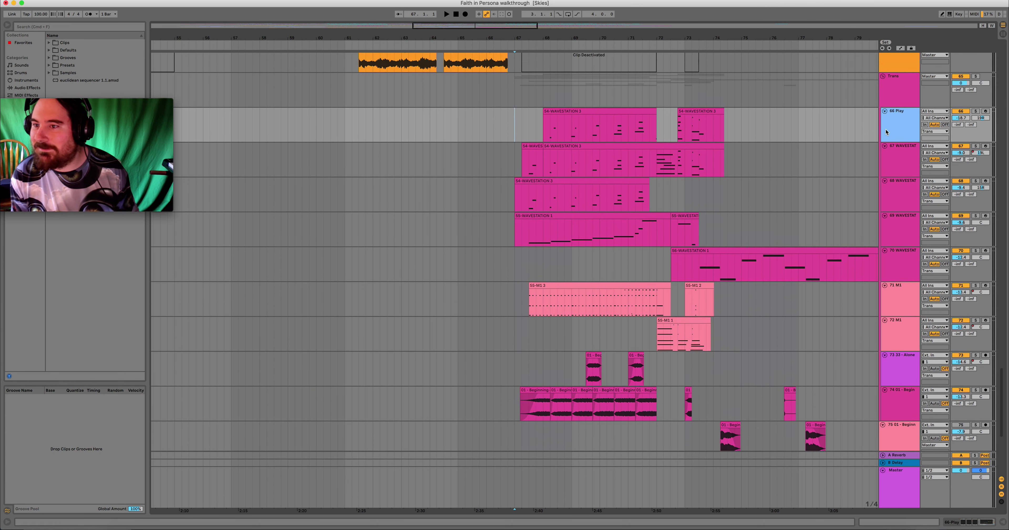
click(976, 76)
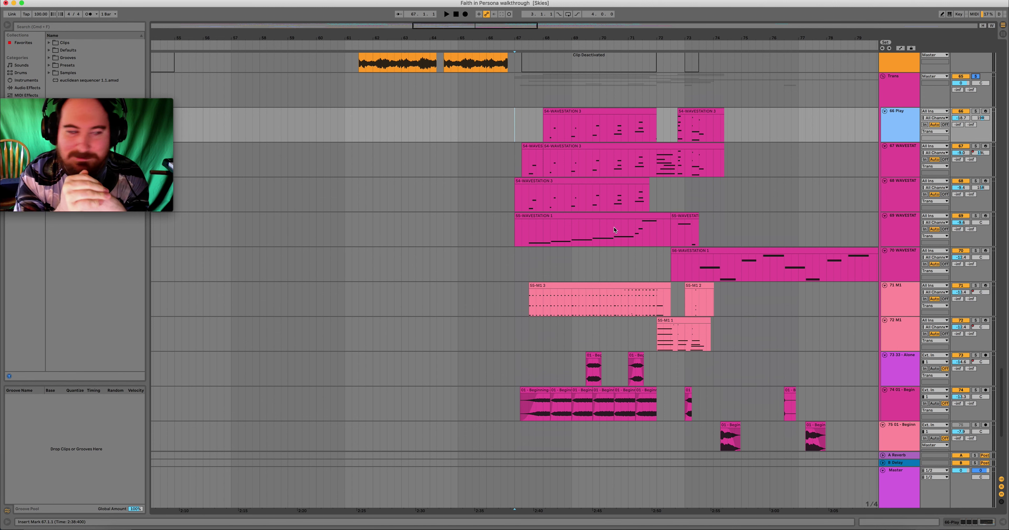
Inspect the WAVESTATION 1 clip on track 69, highlight its ascending notes from D1 to F#1, and close the clip view.
double_click(576, 213)
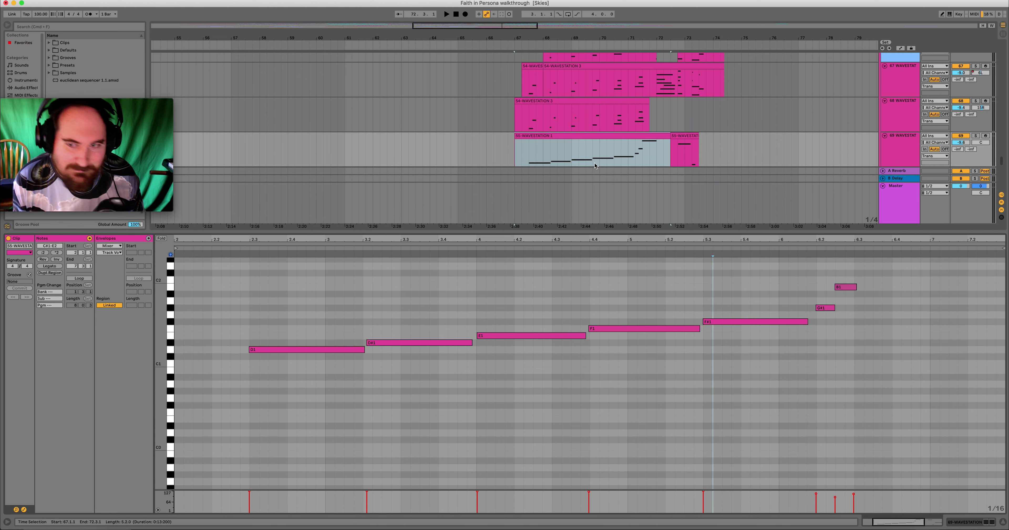
click(351, 369)
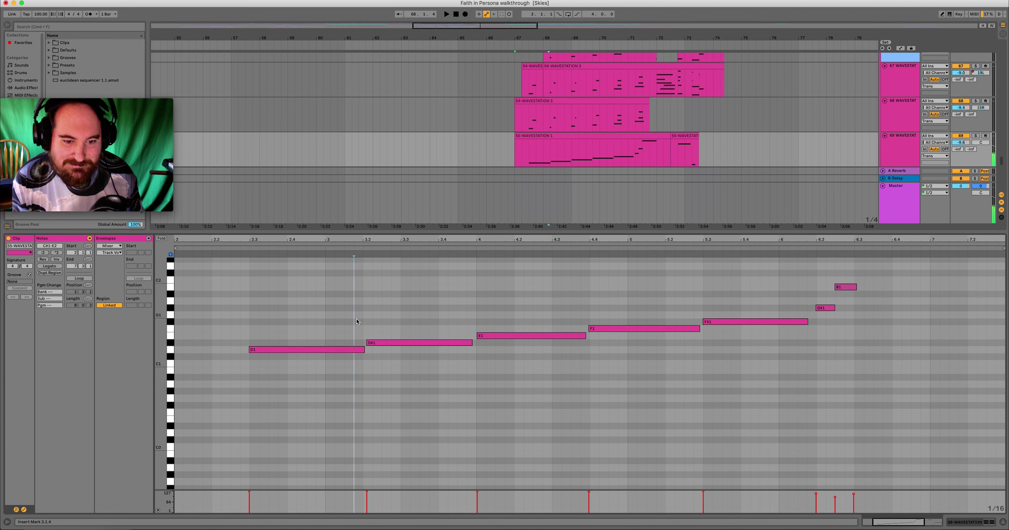
drag(337, 375, 737, 289)
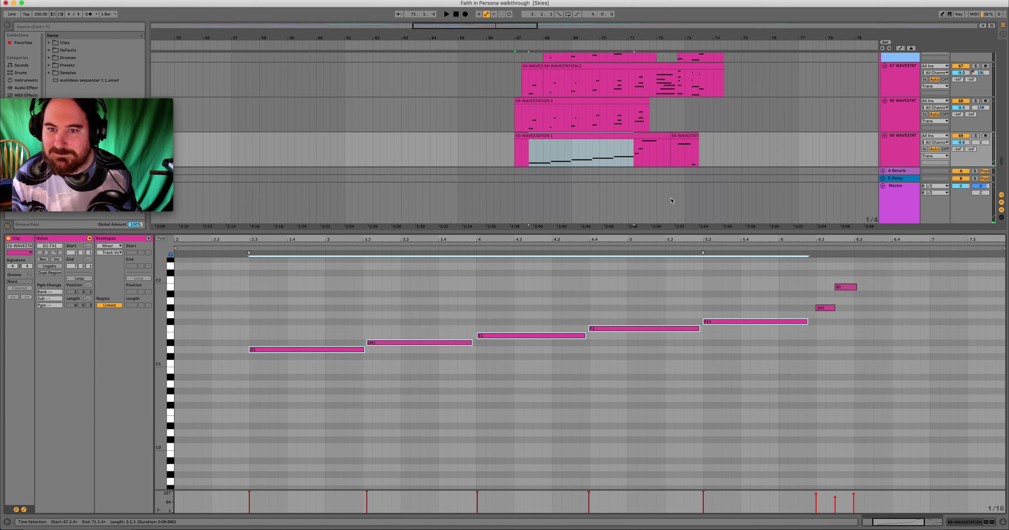
scroll(619, 166, down, 2)
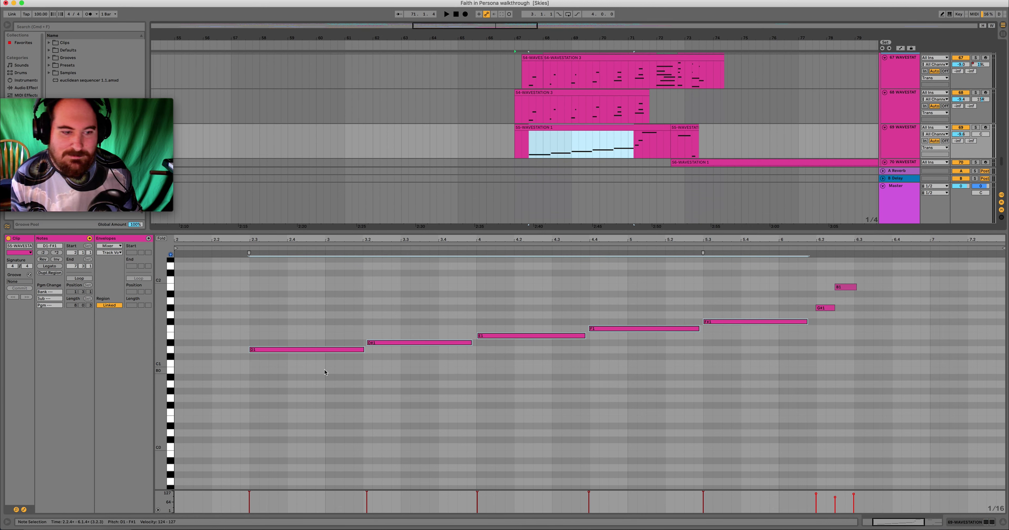
click(328, 324)
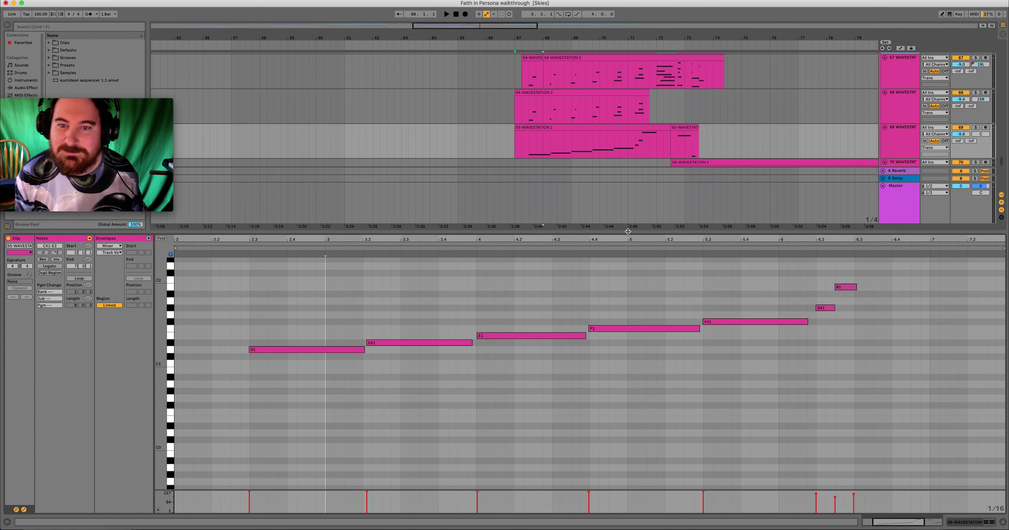
drag(640, 230, 640, 509)
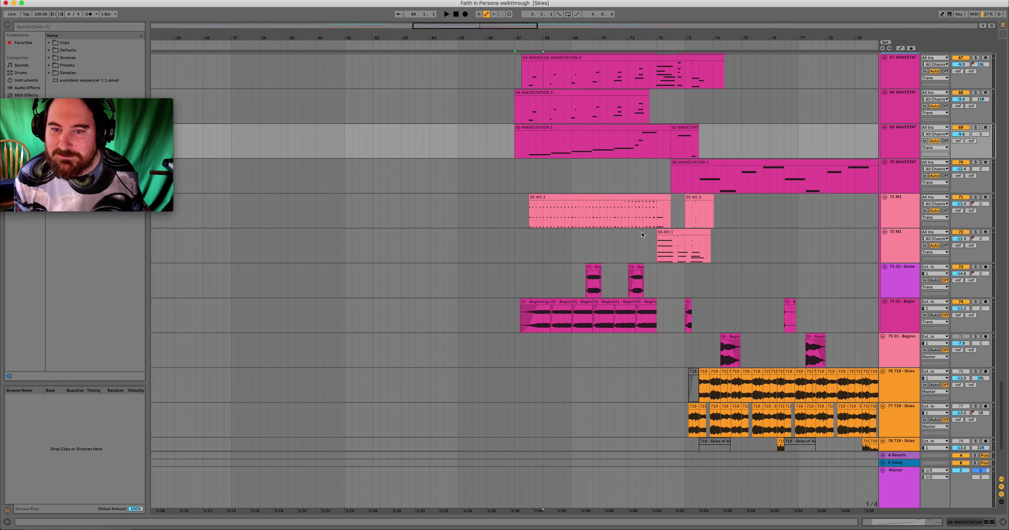
Play the soloed Trans group from 67.3.1 through bar 73 while viewing its tracks.
scroll(623, 213, up, 2)
scroll(624, 213, up, 1)
scroll(624, 213, up, 2)
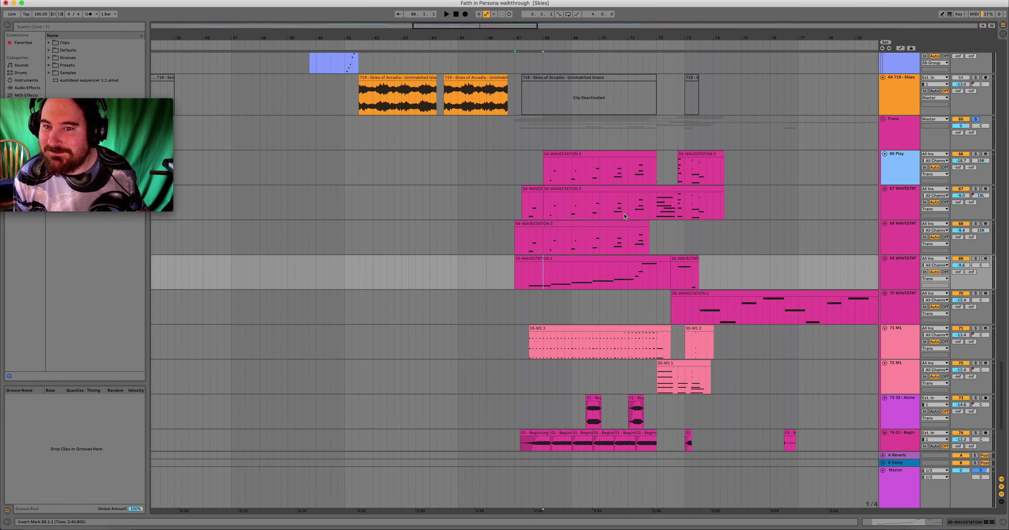
click(898, 130)
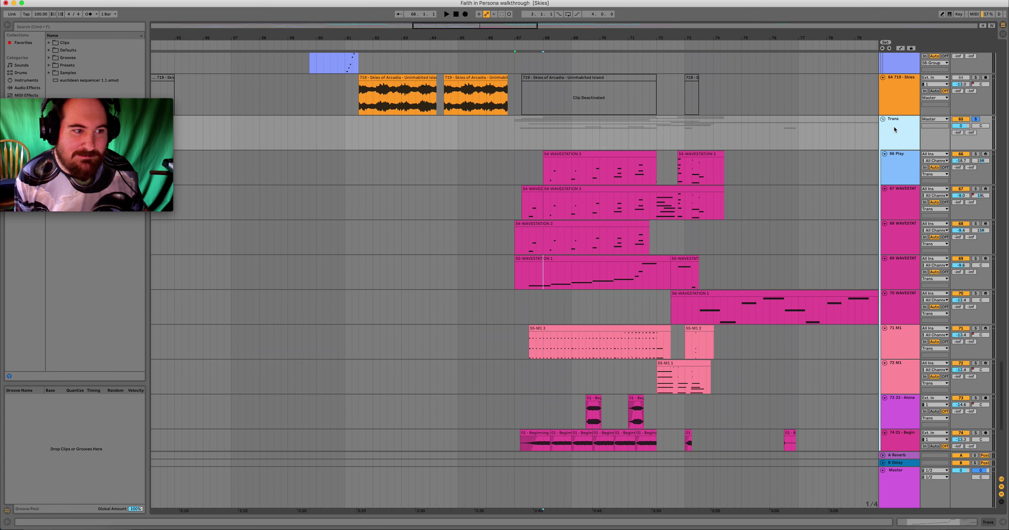
click(529, 214)
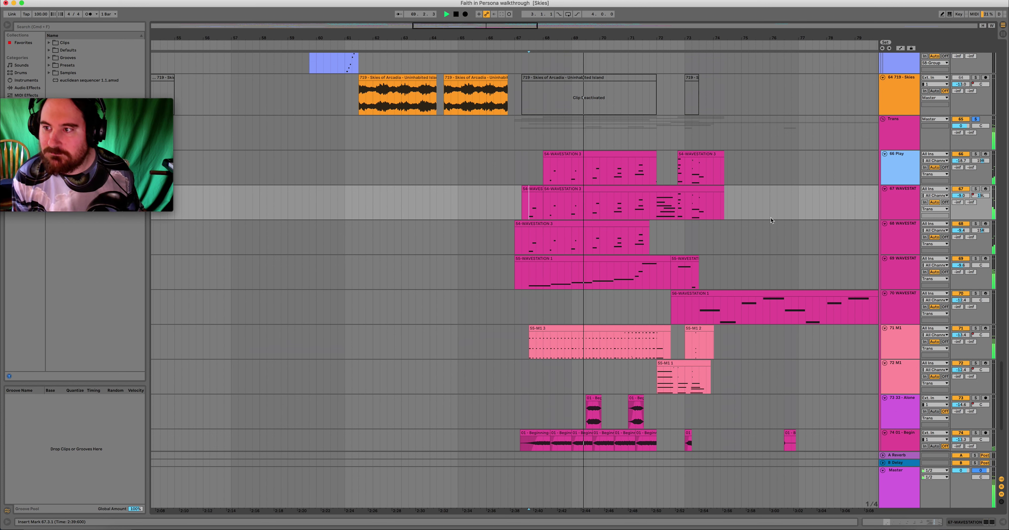
scroll(737, 222, down, 4)
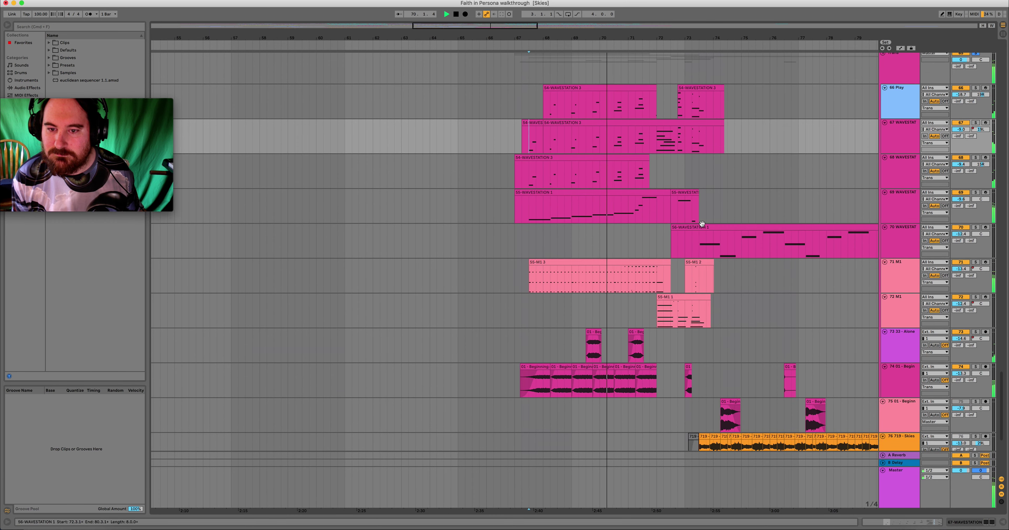
scroll(700, 222, down, 1)
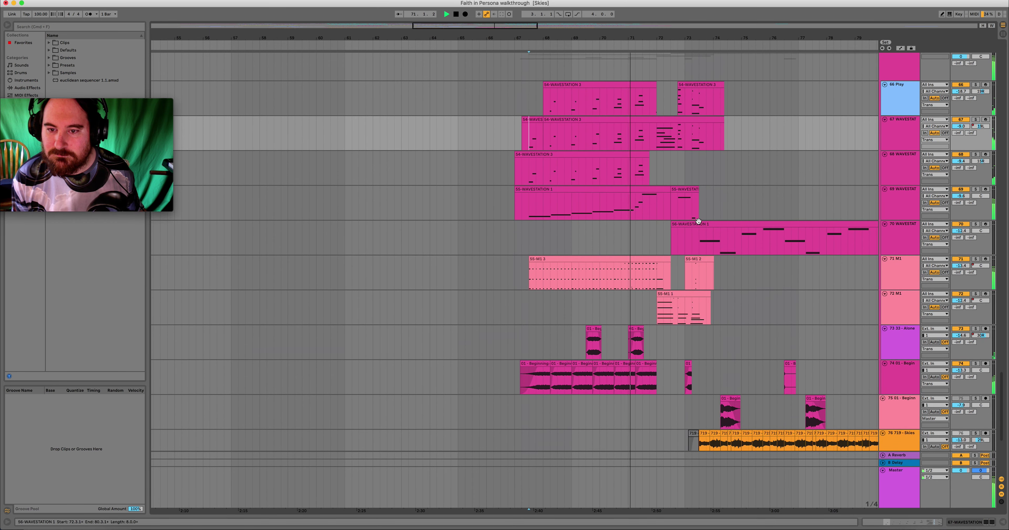
scroll(698, 221, up, 4)
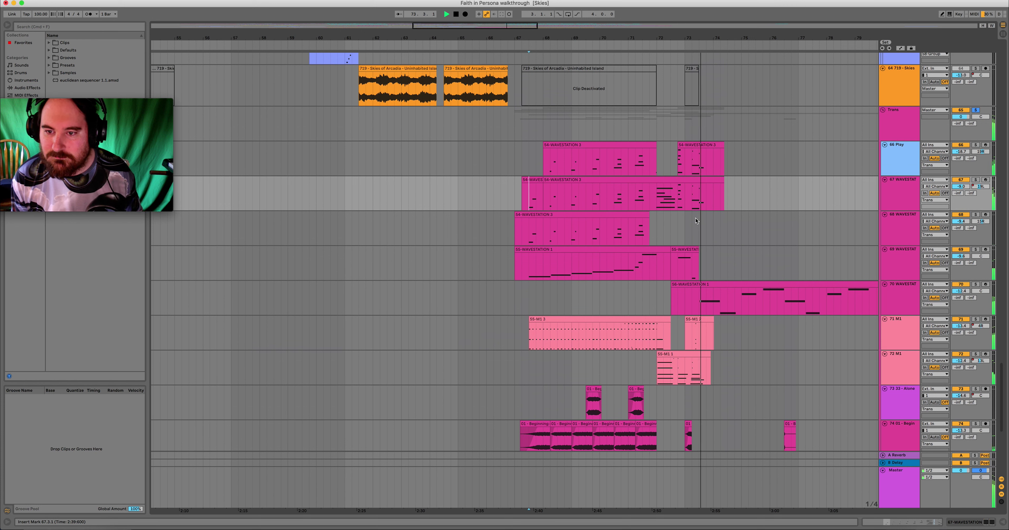
Open the WAVESTATION 3 clip on track 68 and highlight its successive note pairs.
click(521, 239)
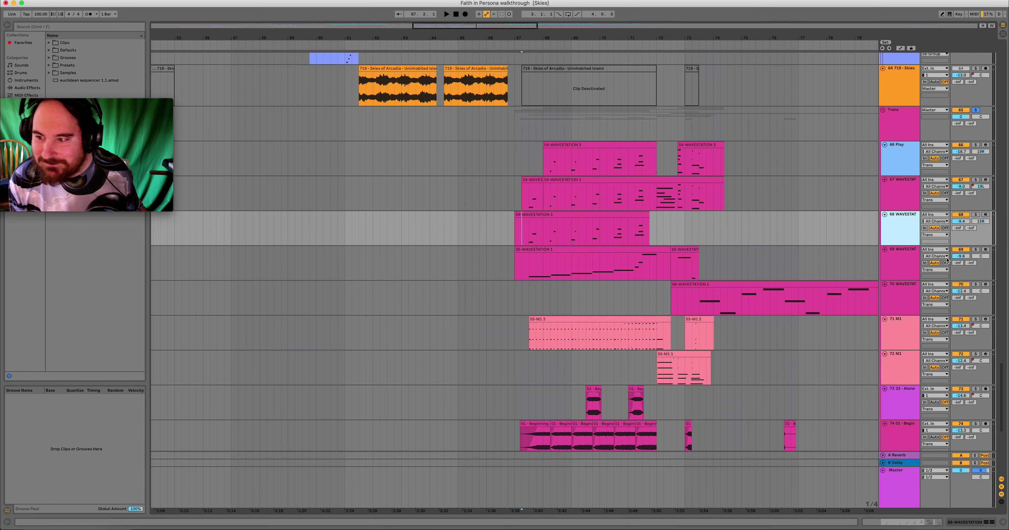
double_click(536, 216)
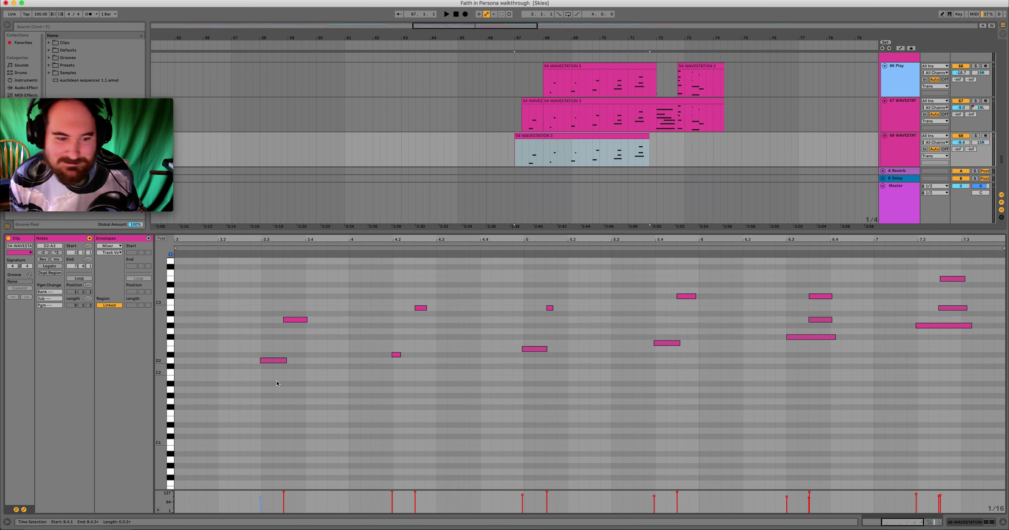
drag(277, 393, 303, 322)
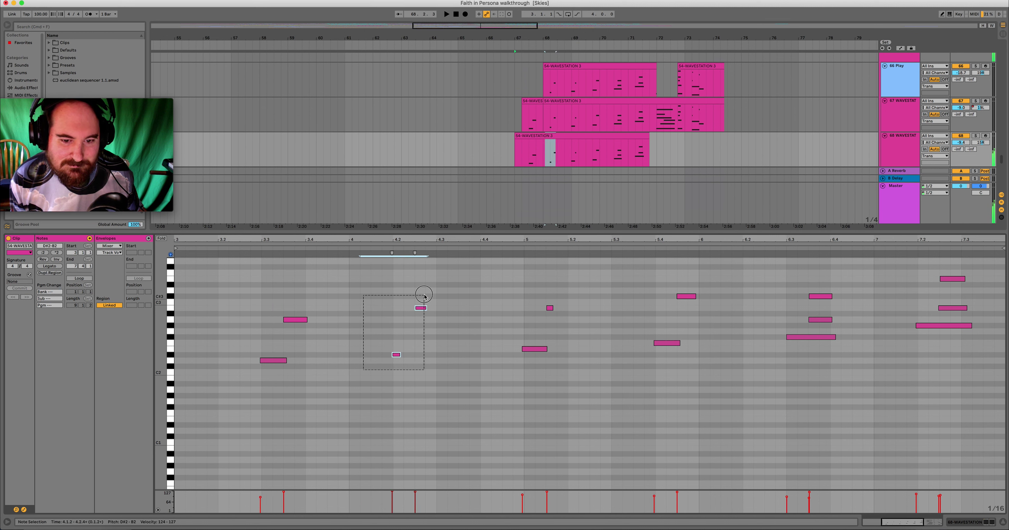
drag(649, 366, 664, 306)
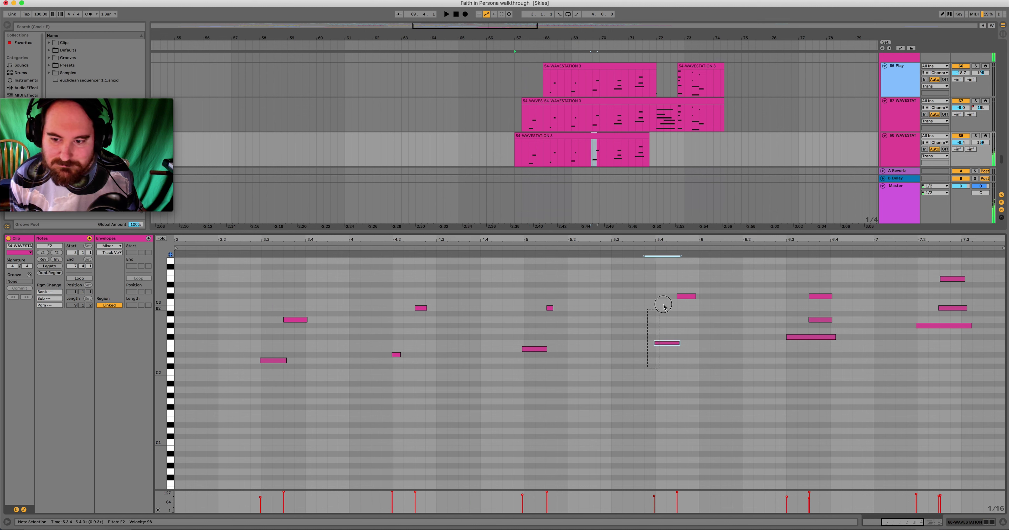
Listen to tracks 66, 67 and 68 in solo from 67.2.1, and turn their solos off.
click(976, 136)
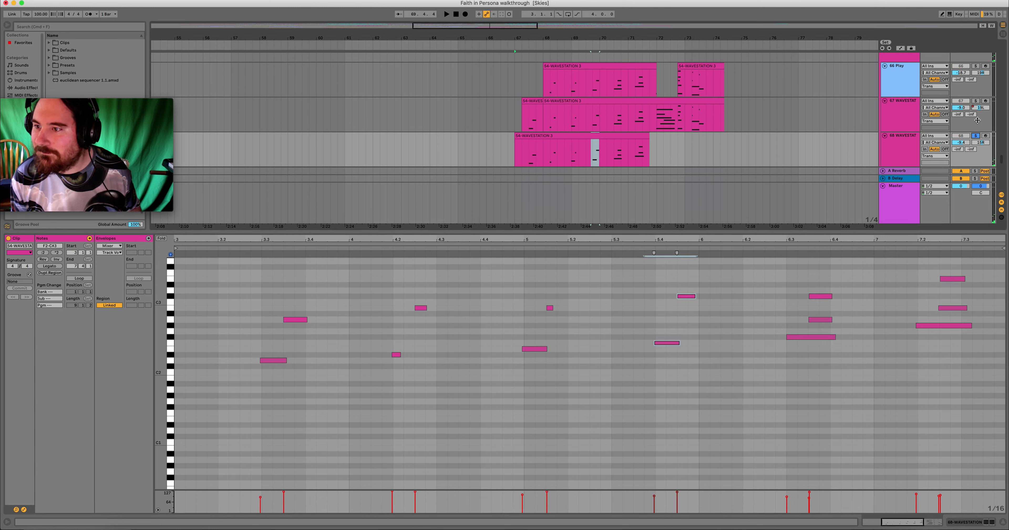
click(523, 153)
key(space)
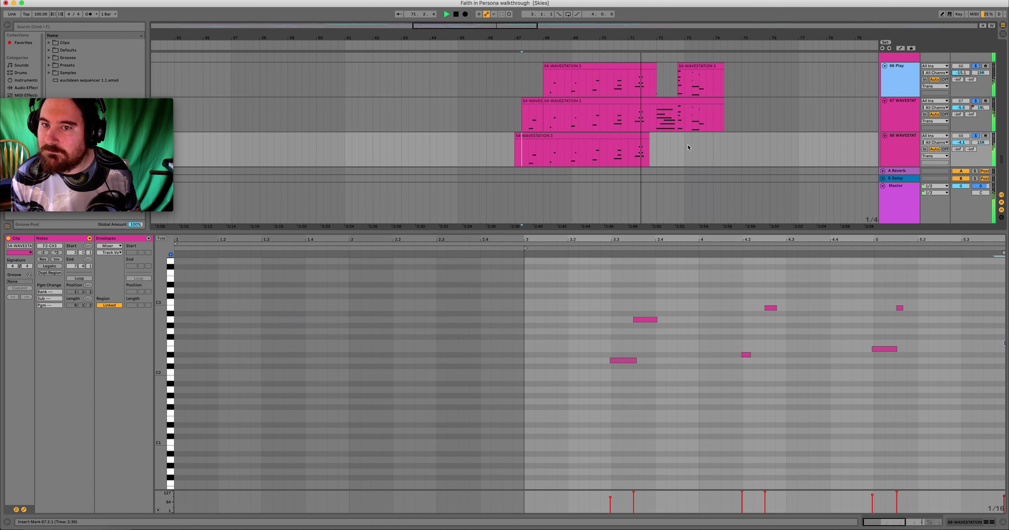
scroll(686, 153, up, 2)
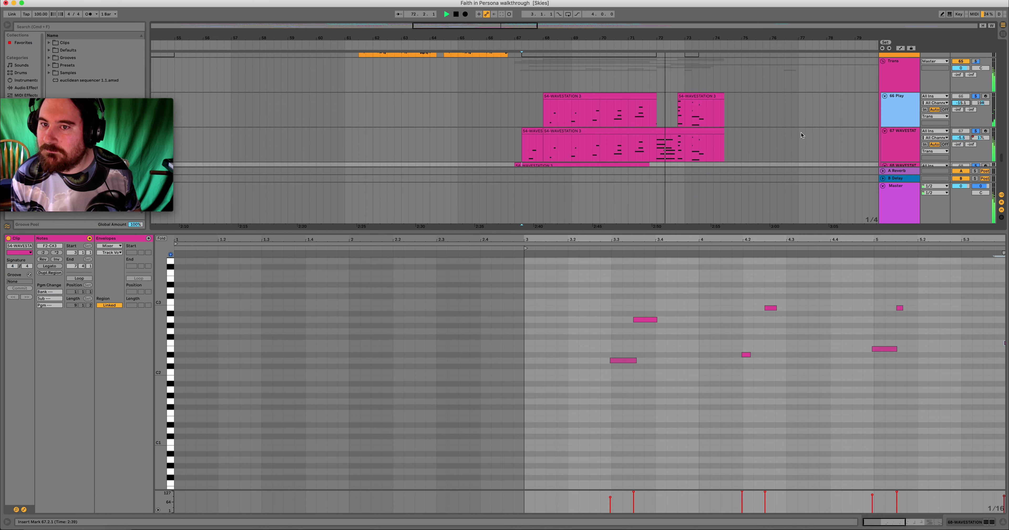
scroll(801, 136, up, 1)
scroll(685, 142, down, 6)
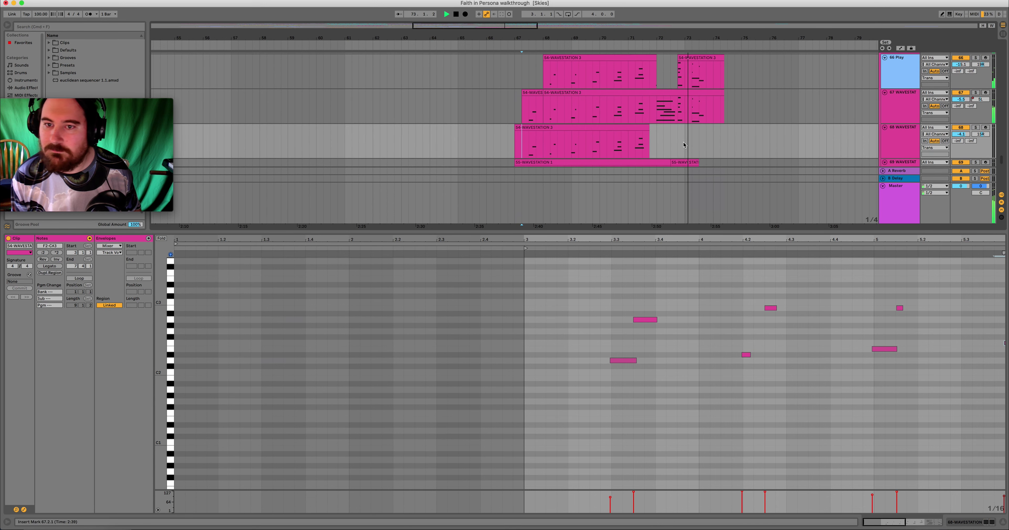
Close the clip view during playback and turn off the Trans group's solo.
scroll(813, 137, up, 7)
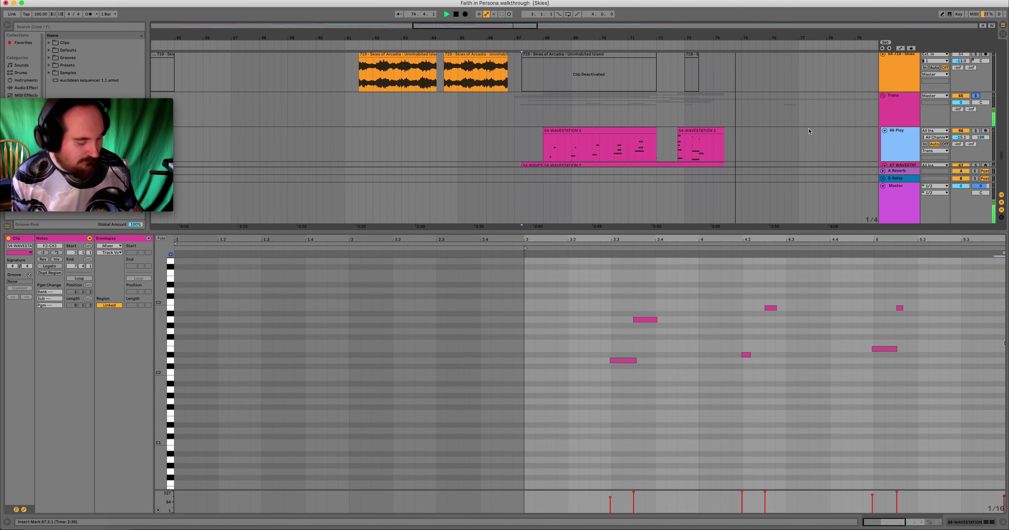
drag(714, 233, 714, 510)
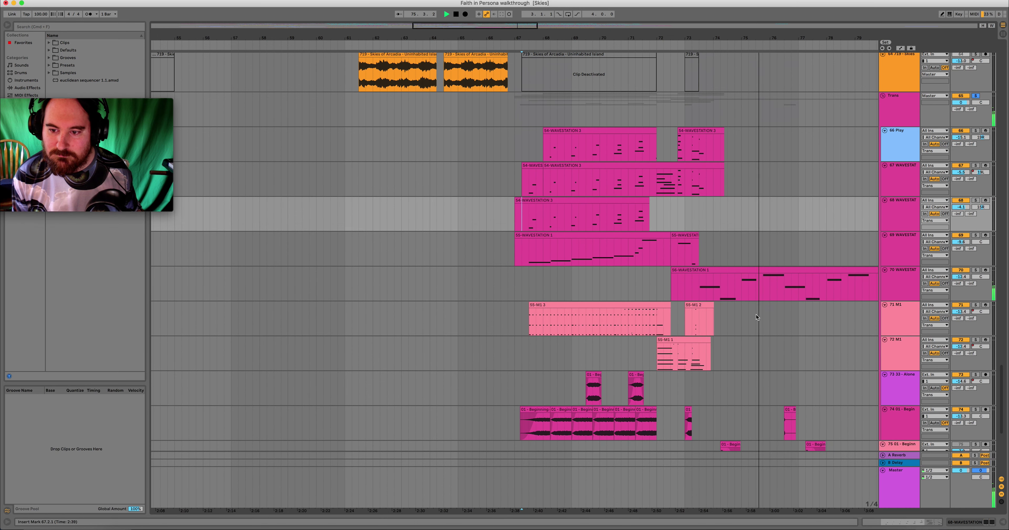
scroll(977, 229, down, 2)
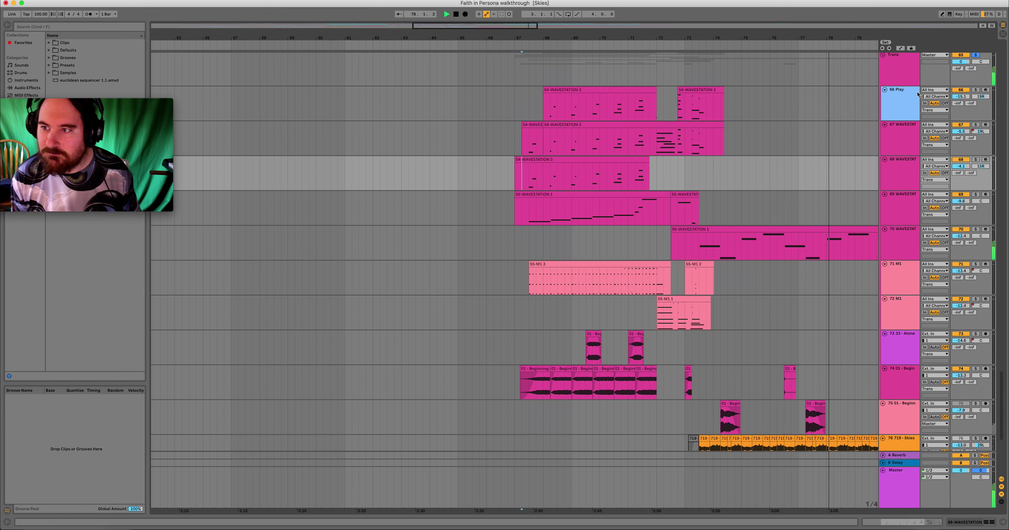
scroll(696, 234, up, 2)
scroll(696, 234, up, 1)
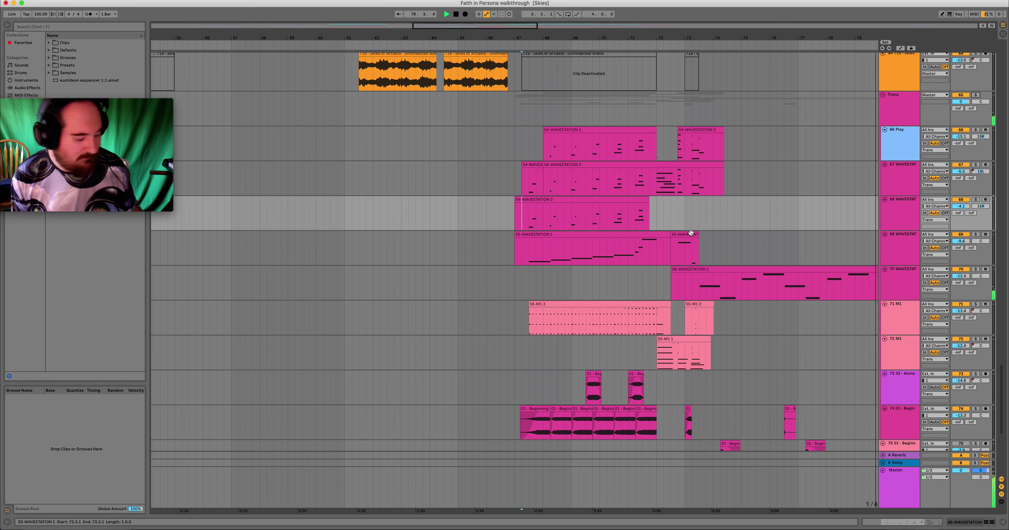
Zoom the timeline out, follow the full mix through the Skies sample and WAVESTATION tracks, and stop playback near bar 92.
drag(488, 28, 494, 27)
scroll(596, 425, right, 5)
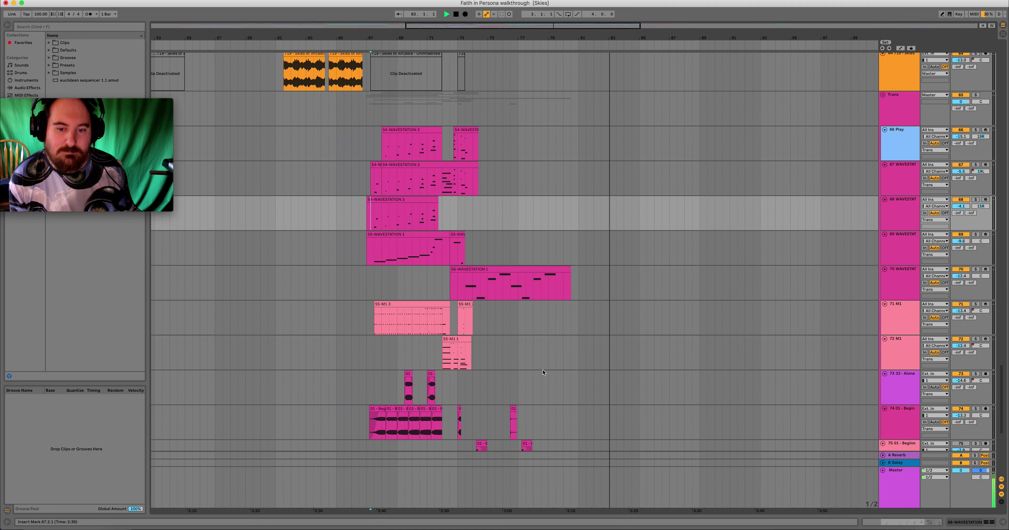
scroll(545, 370, down, 3)
scroll(540, 363, down, 5)
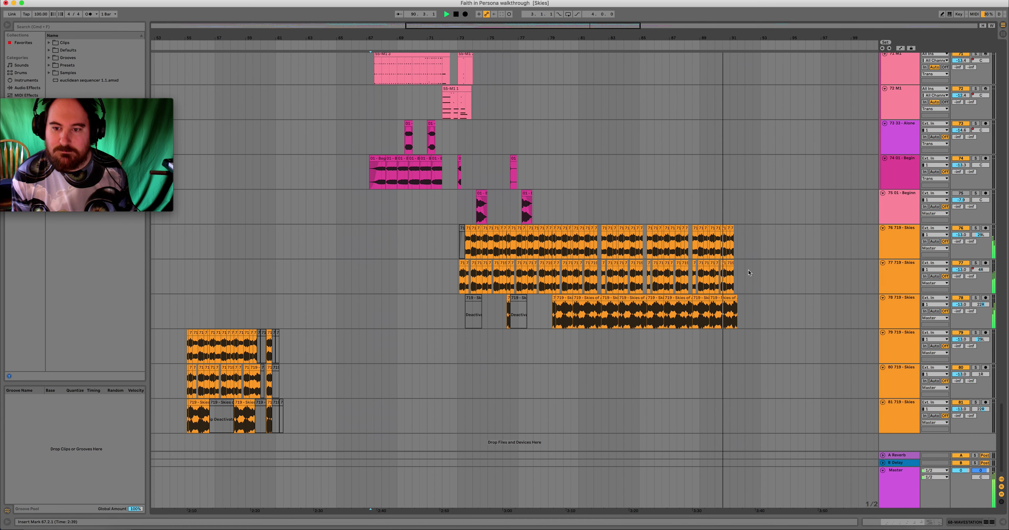
scroll(750, 264, up, 5)
scroll(751, 264, up, 20)
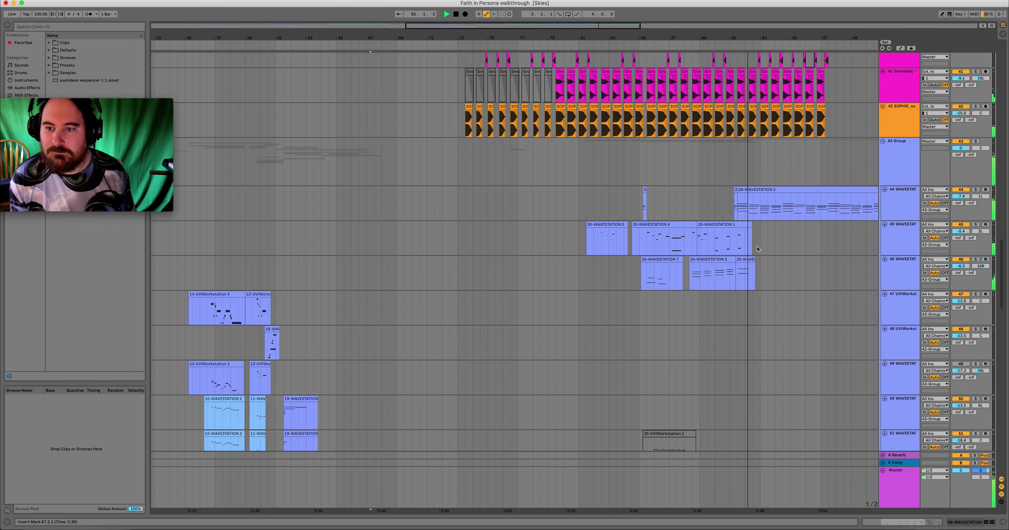
key(space)
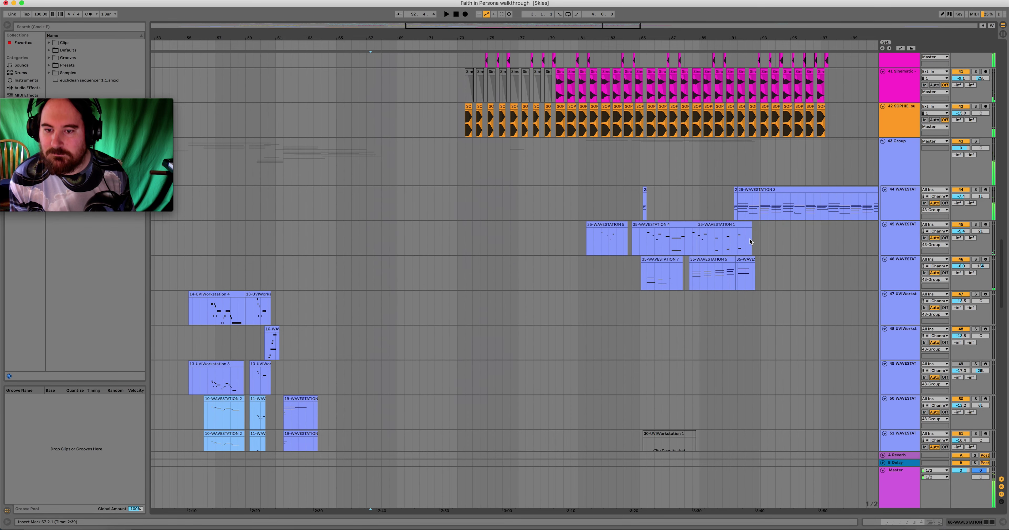
Highlight the WAVESTATION clips on tracks 45 and 46 from bar 85 onward, and clear the selection.
click(641, 243)
scroll(607, 225, up, 2)
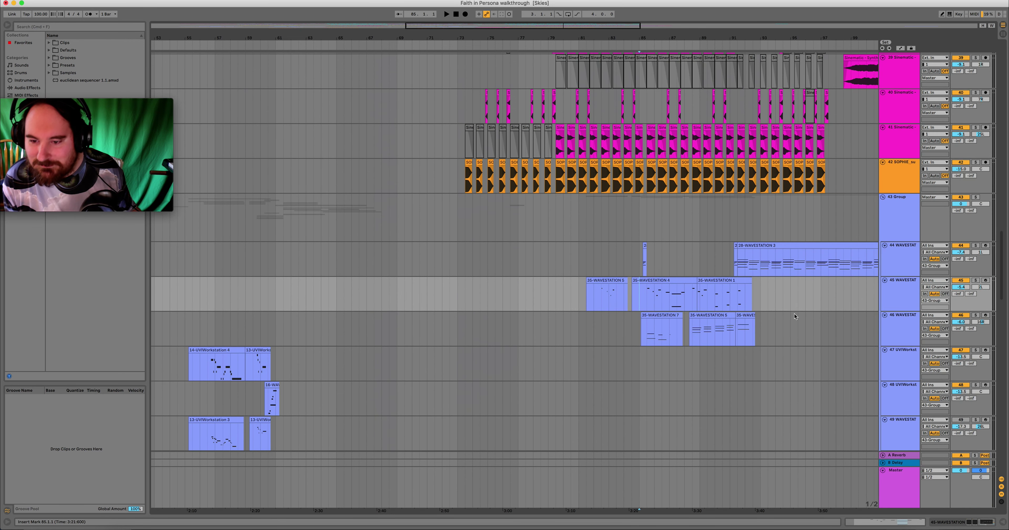
drag(784, 316, 647, 290)
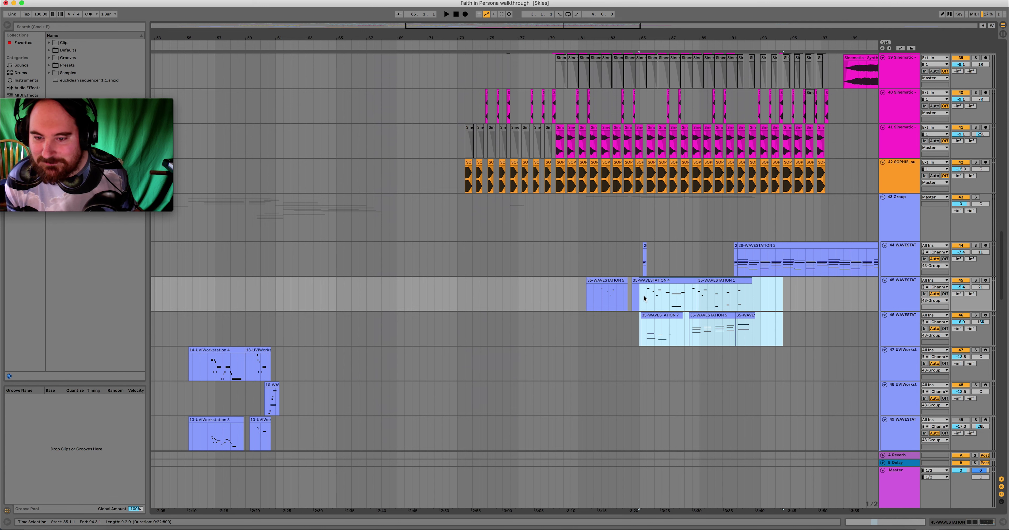
click(645, 298)
Solo the 43 Group, play it from 85.1.1 and look over its tracks while listening.
click(900, 222)
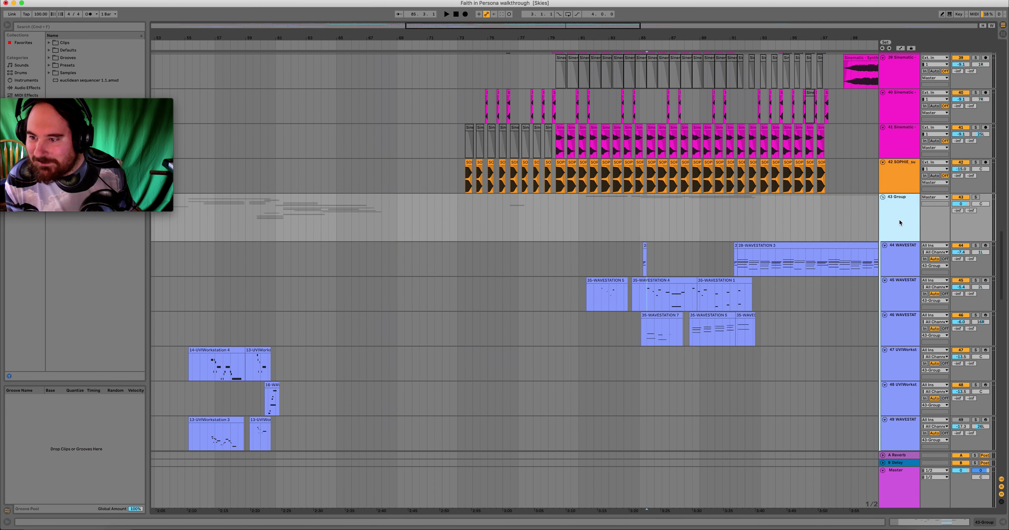
click(976, 197)
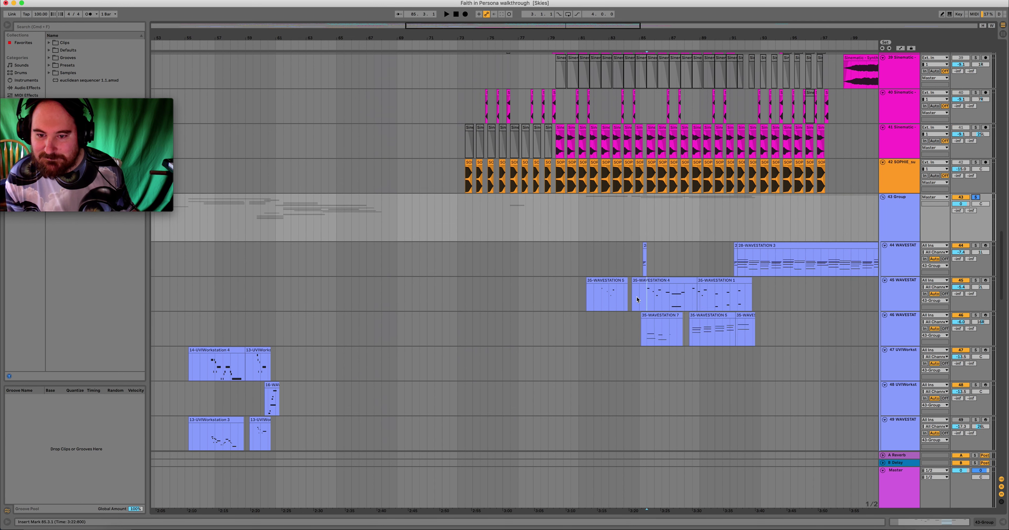
click(644, 305)
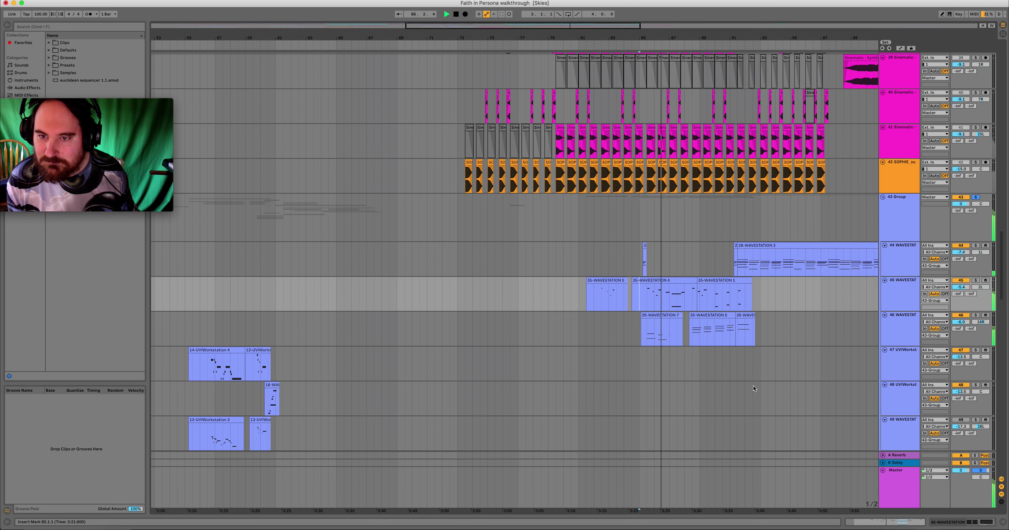
scroll(749, 370, down, 15)
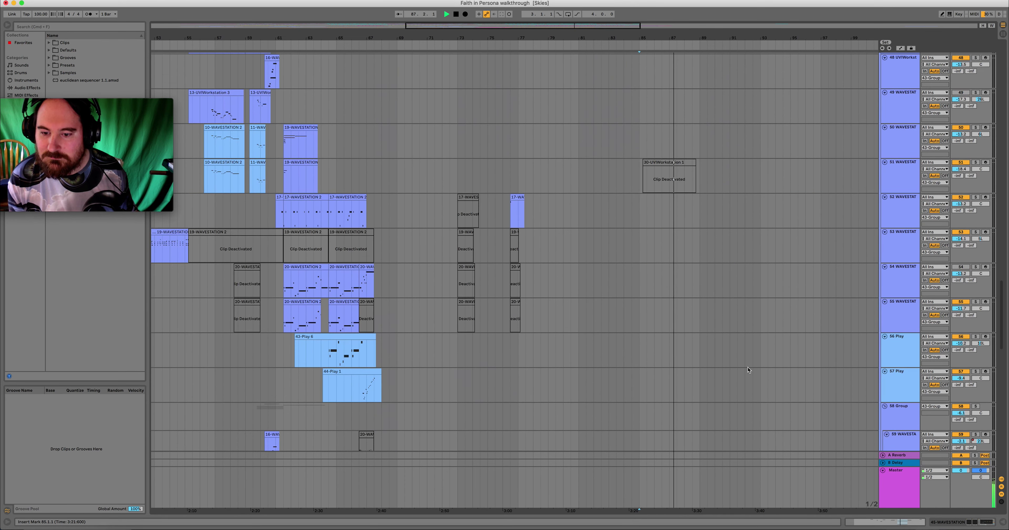
scroll(749, 370, down, 3)
scroll(746, 367, up, 15)
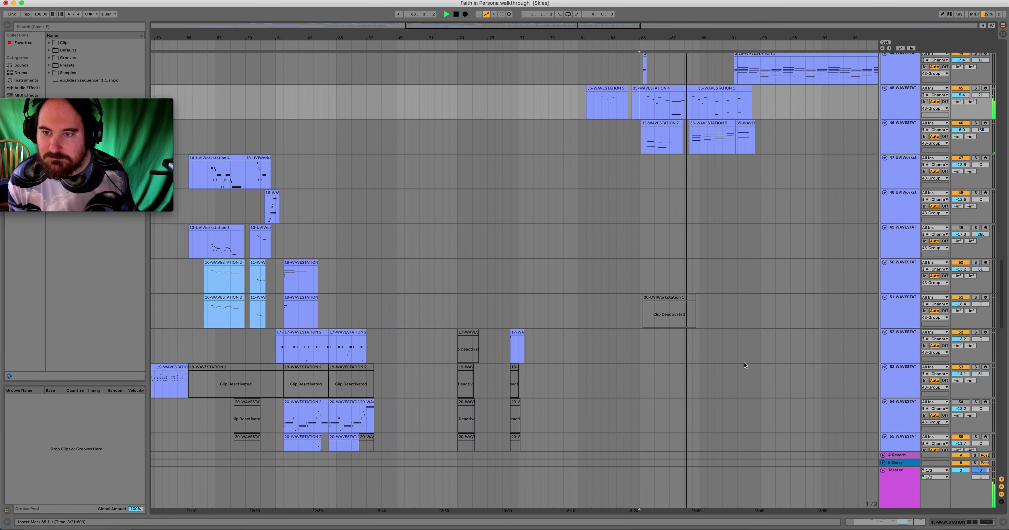
scroll(744, 365, up, 3)
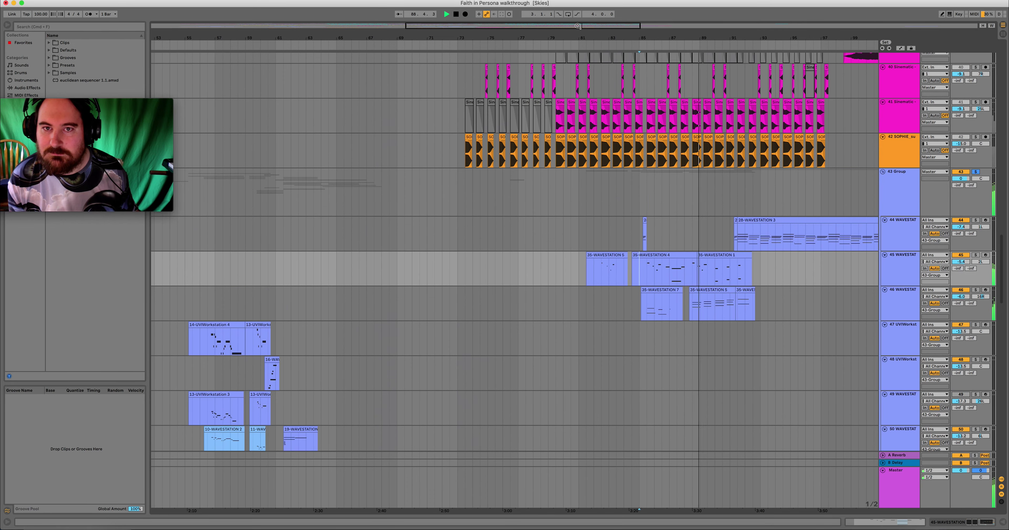
scroll(827, 274, up, 8)
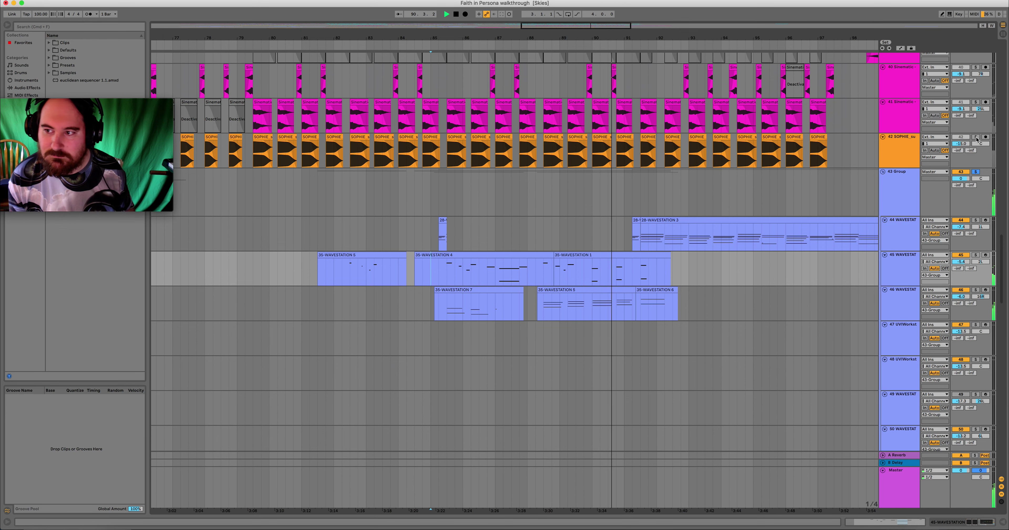
Add the SOPHIE sub track 42 to the solo during playback and follow the arrangement toward its ending.
click(976, 136)
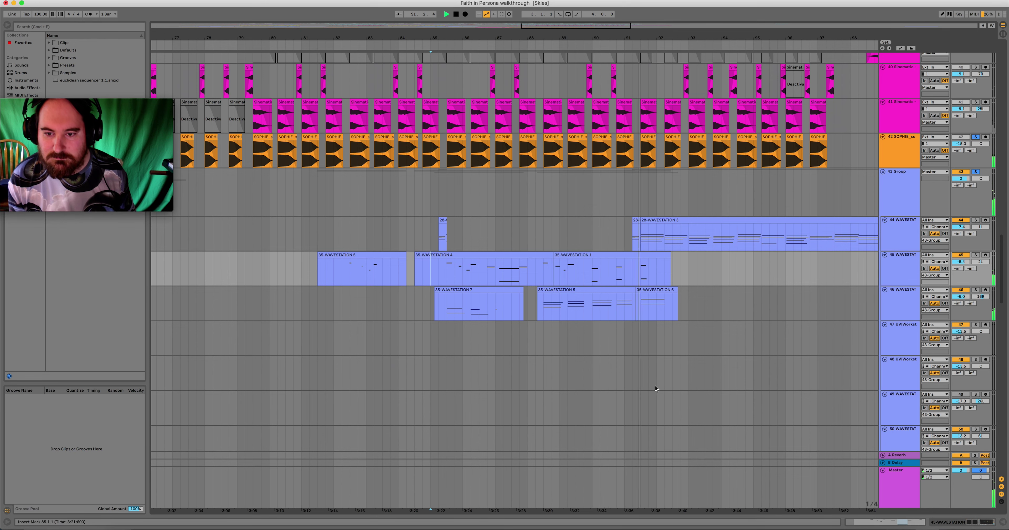
scroll(679, 379, up, 2)
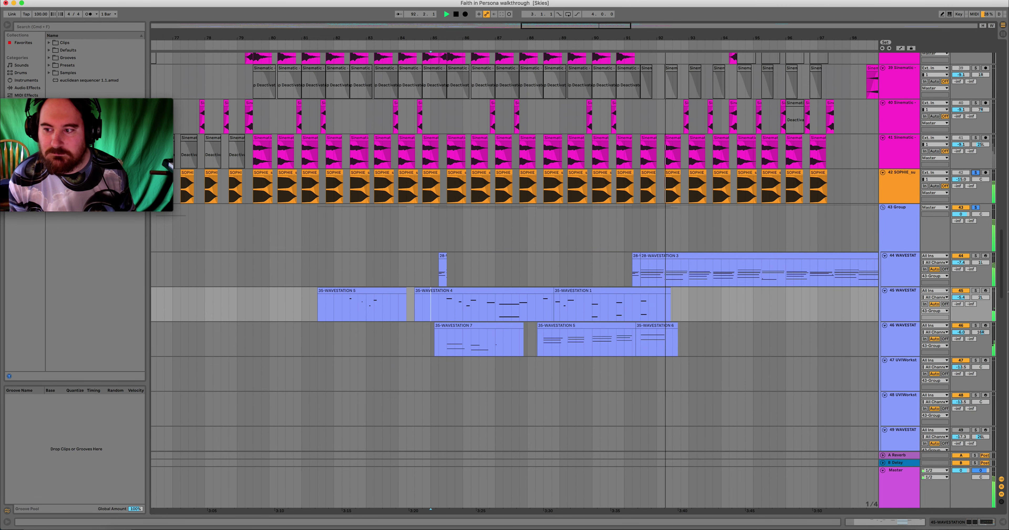
scroll(779, 282, up, 3)
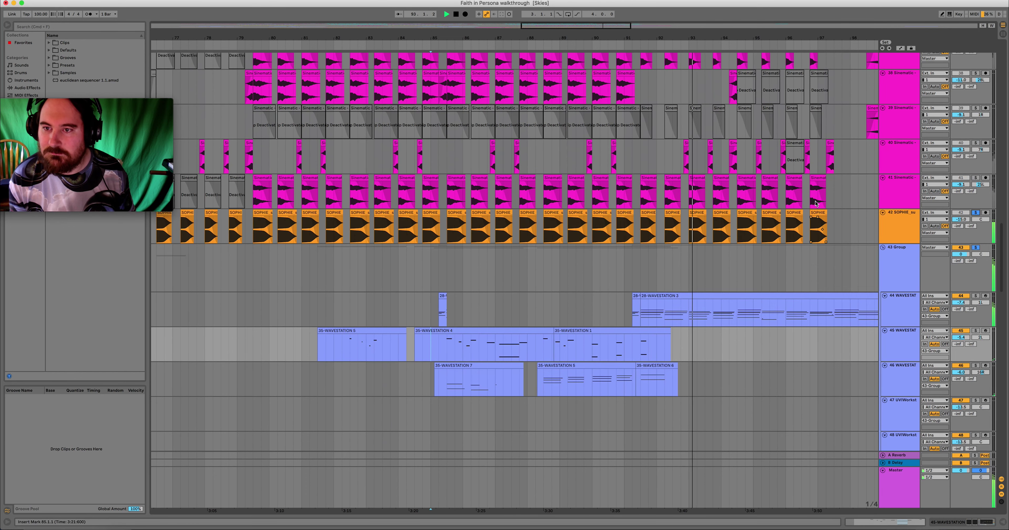
scroll(779, 281, down, 1)
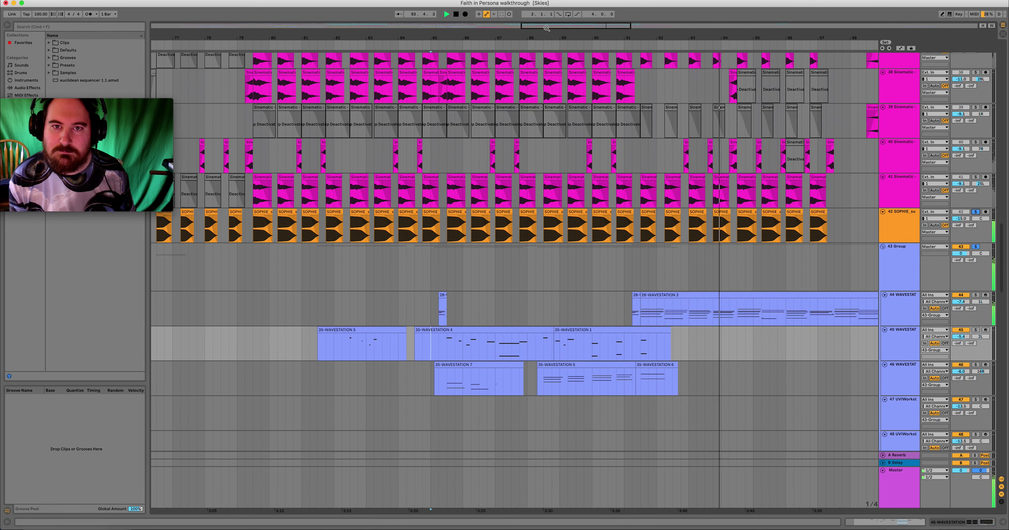
drag(553, 34, 571, 26)
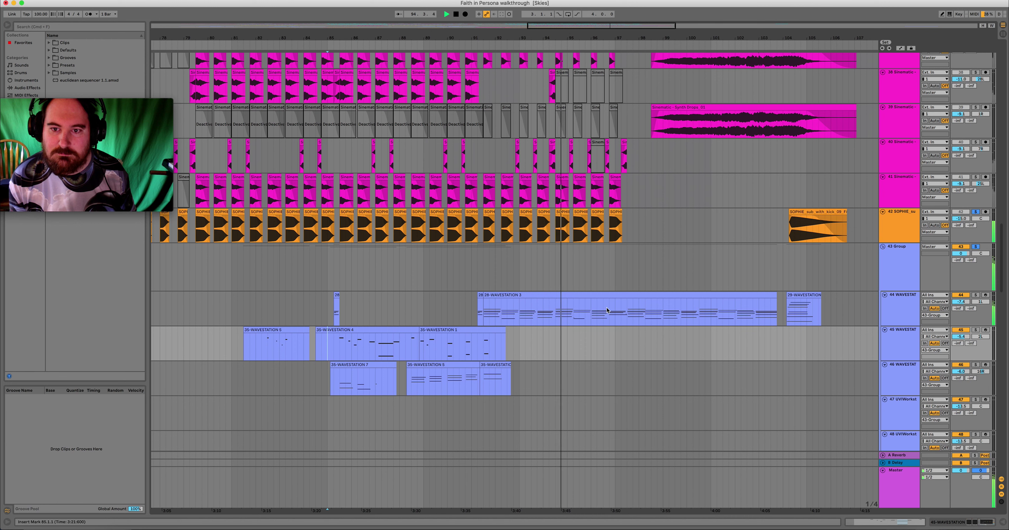
Add the Sinematic tracks 41, 40, 39, 38 and 37 to the soloed layers during playback.
click(976, 177)
click(976, 142)
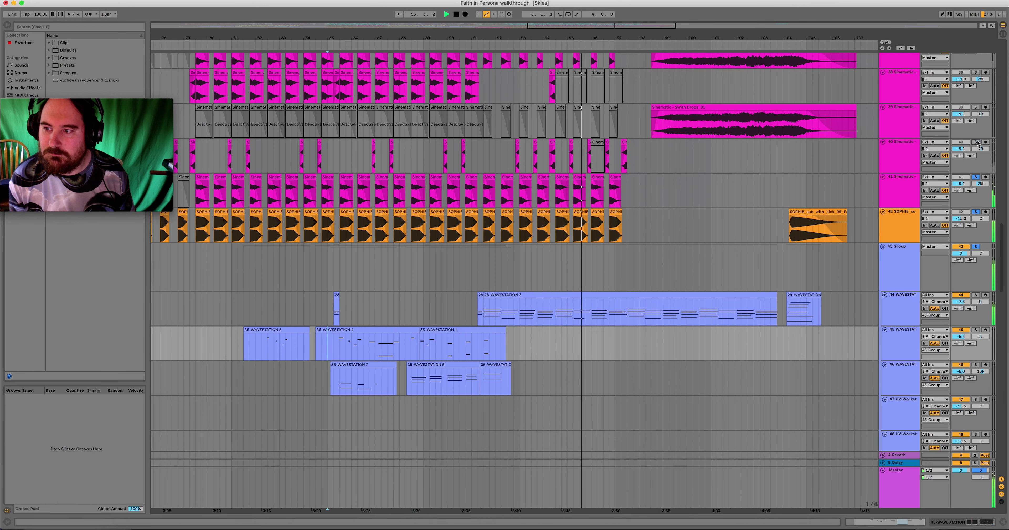
click(976, 107)
scroll(910, 143, up, 2)
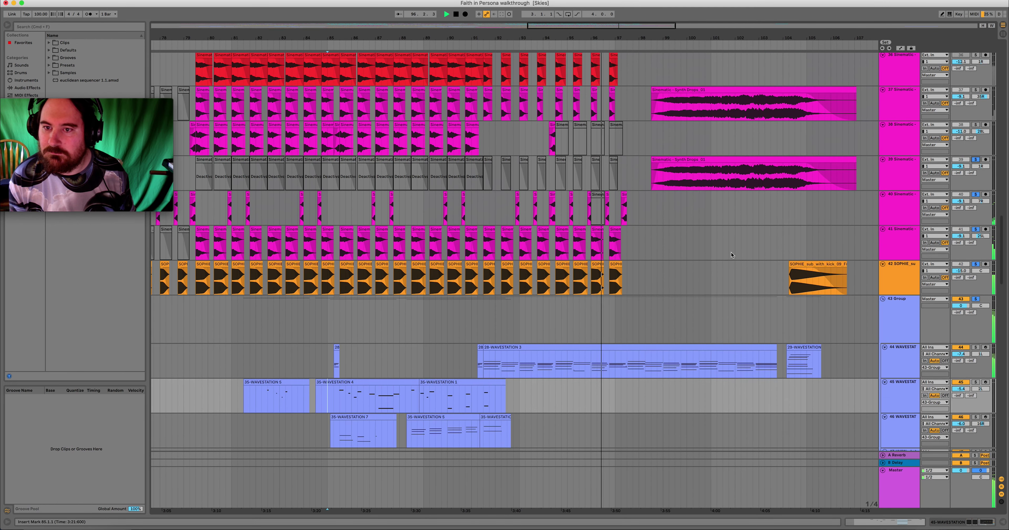
click(976, 125)
click(976, 89)
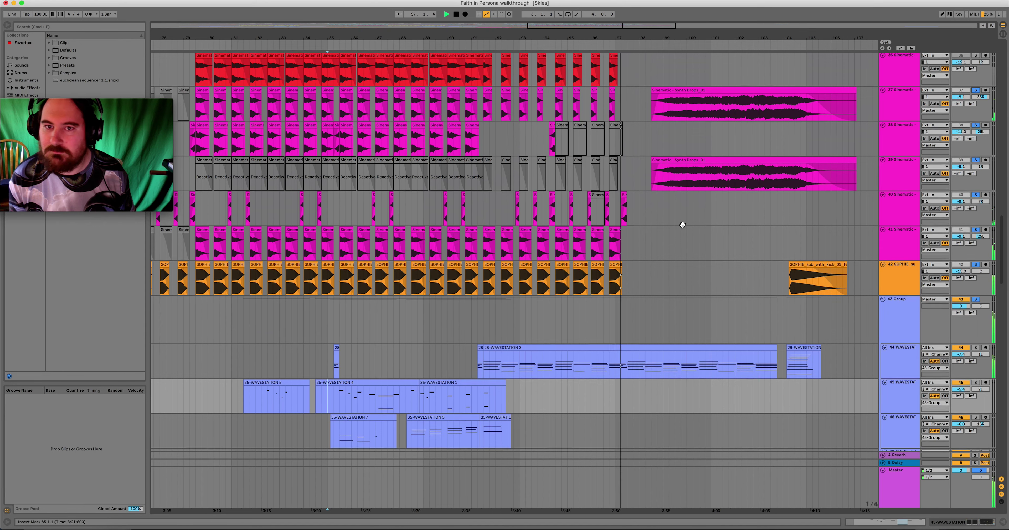
Listen to the soloed layers through the end of the Synth Drops clips and set the insert mark at 108.1.1.
scroll(683, 223, up, 5)
scroll(682, 267, down, 4)
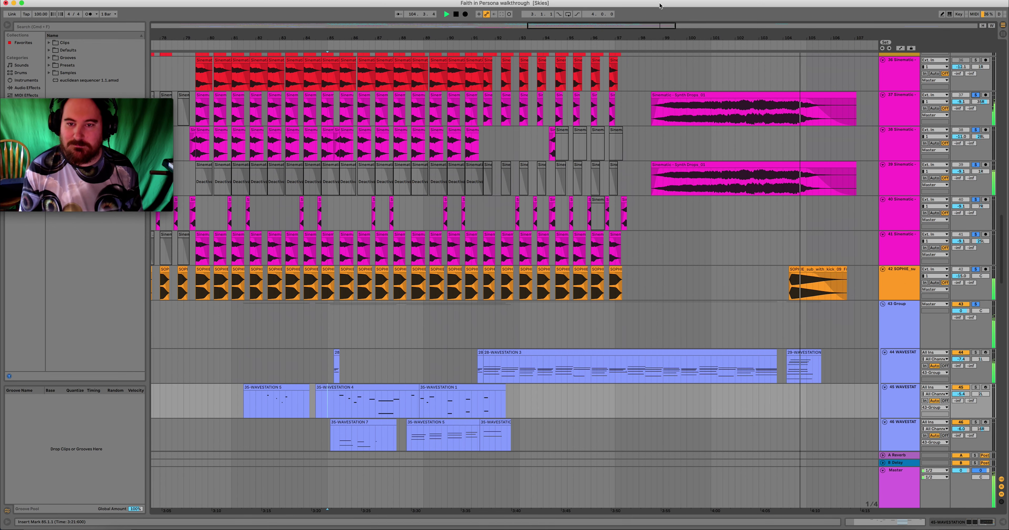
drag(614, 36, 615, 25)
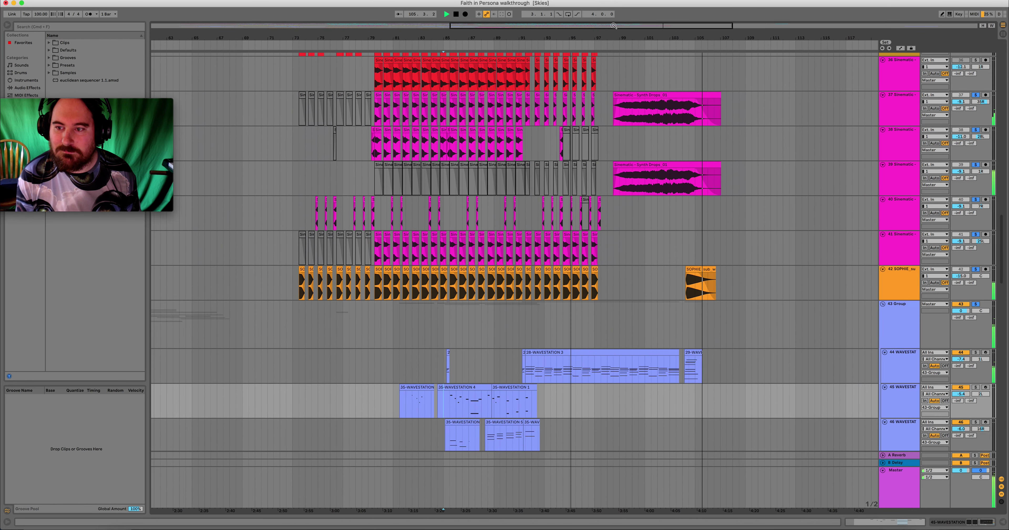
click(733, 247)
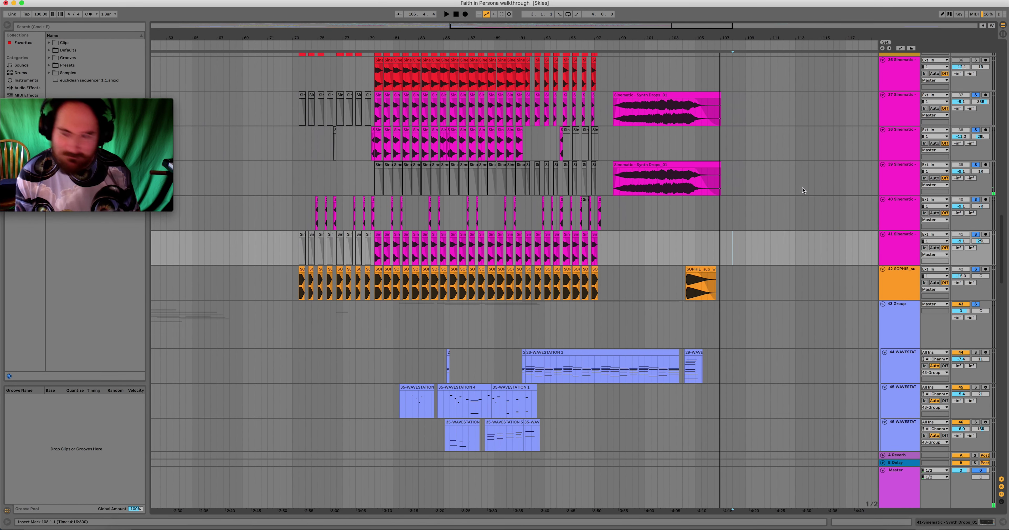
Select the long Sinematic - Synth Drops_01 clips on tracks 39 and 37 in turn, ending on track 39.
click(644, 171)
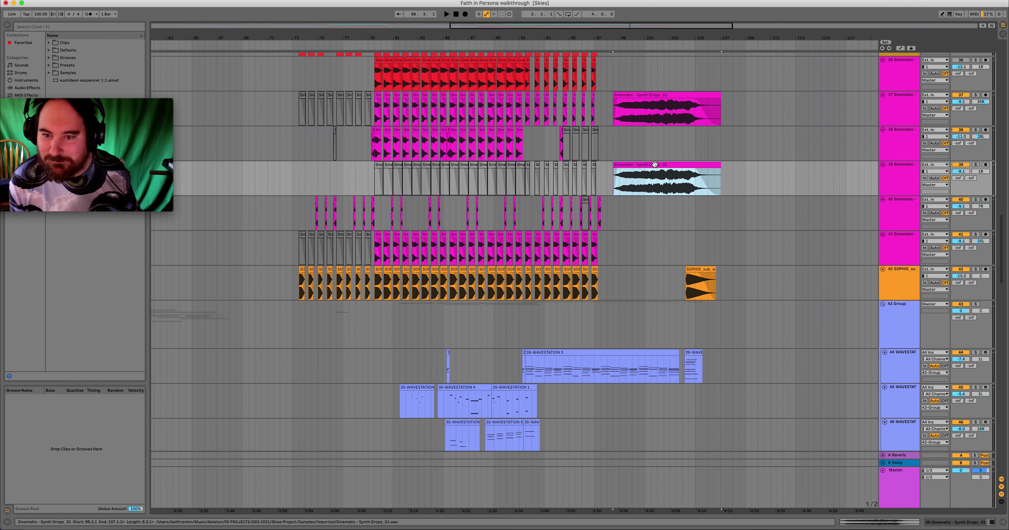
click(887, 96)
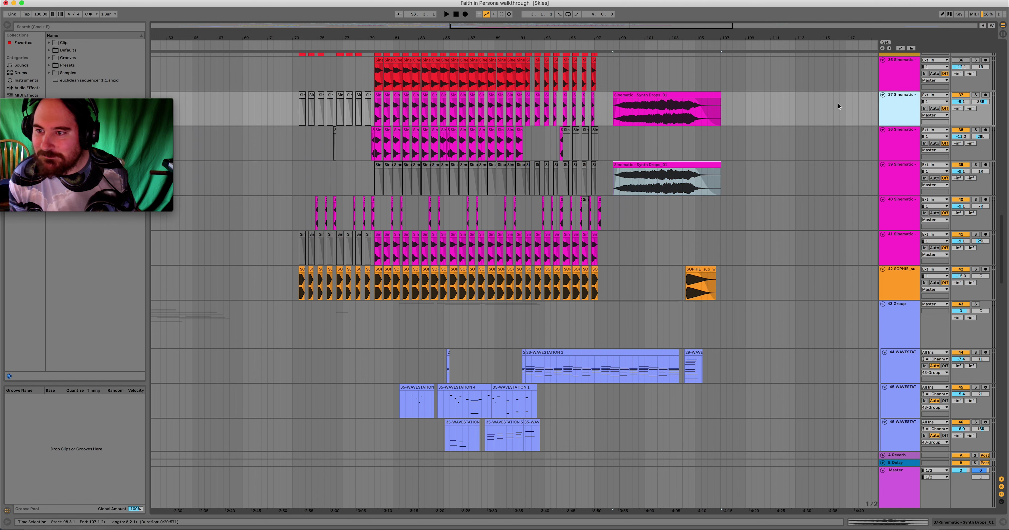
click(698, 103)
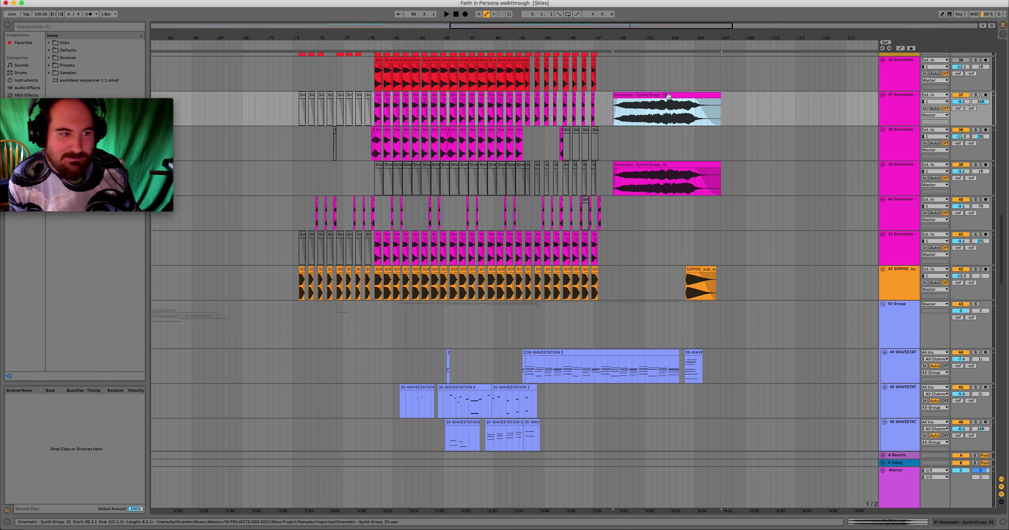
click(643, 165)
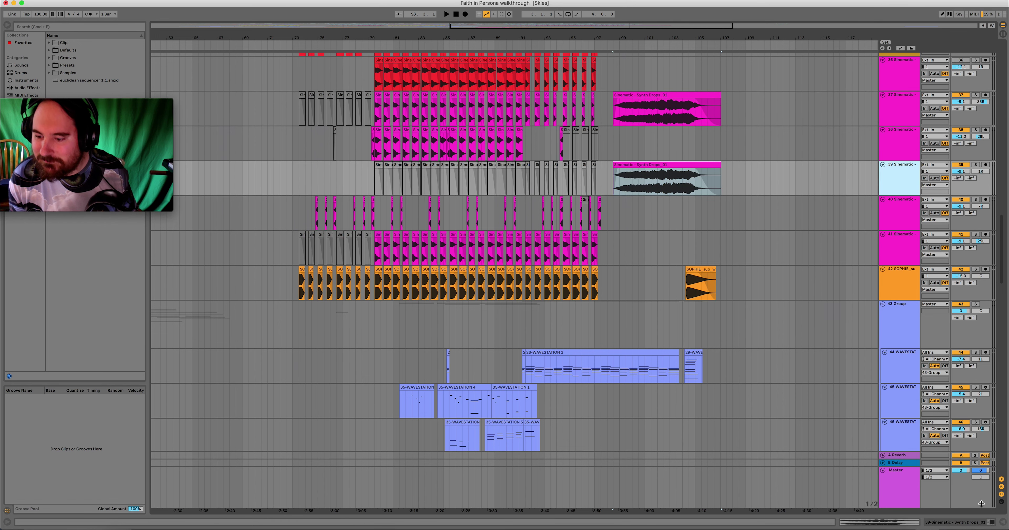
Show track 39's devices, inspect the iZotope Trash 2 plug-in window, and close it.
click(971, 522)
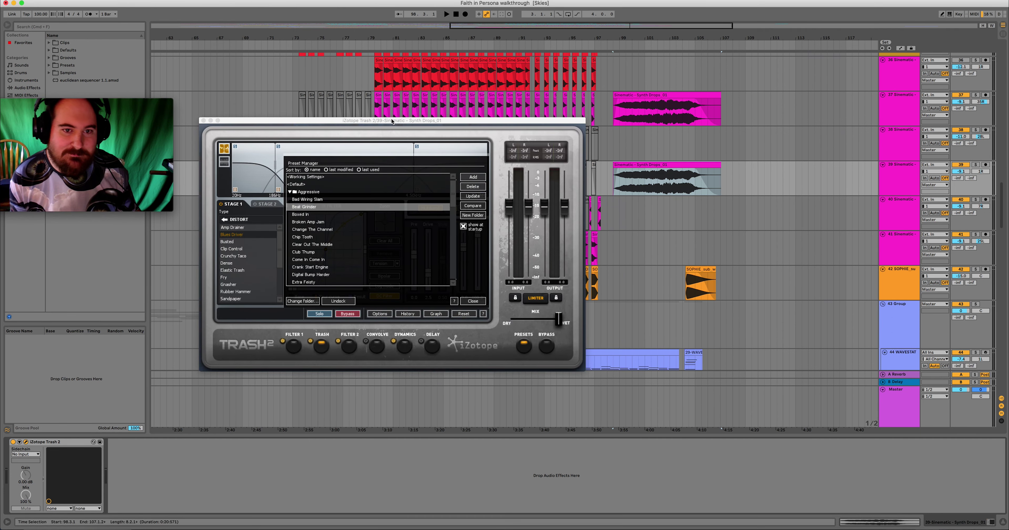
mouse_move(393, 124)
mouse_down()
mouse_move(365, 113)
mouse_move(394, 126)
mouse_up()
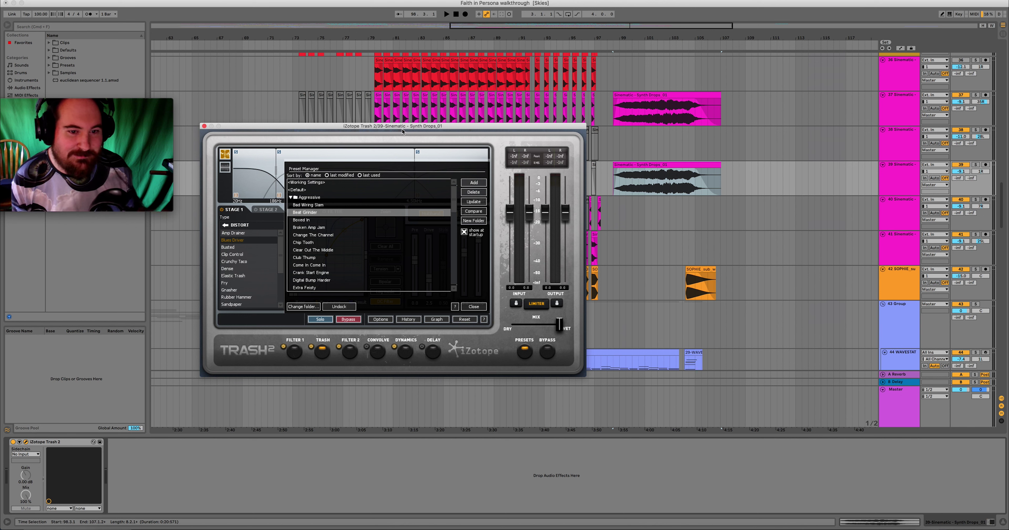
click(204, 127)
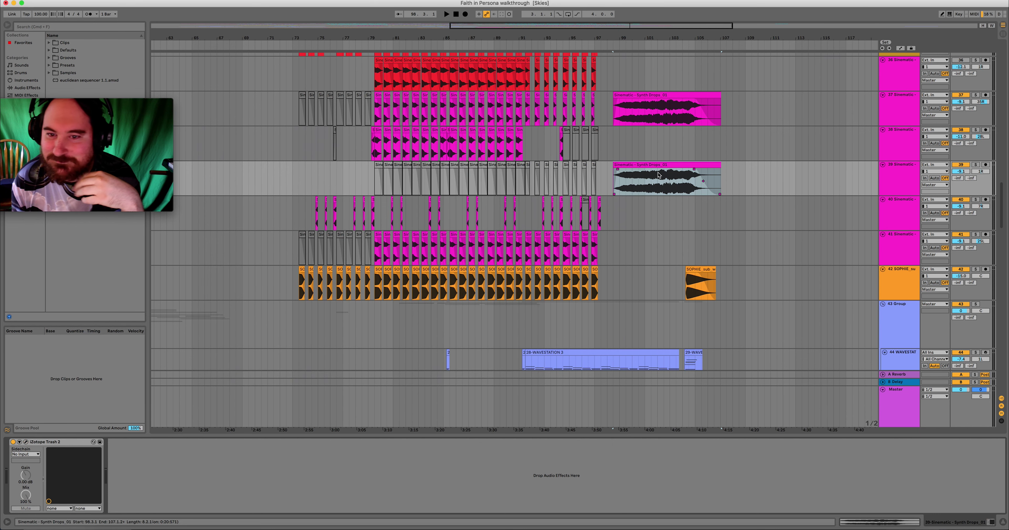
Play track 39 in solo from 99.1.1 and compare its sound with iZotope Trash 2 switched off and on.
click(618, 187)
click(620, 175)
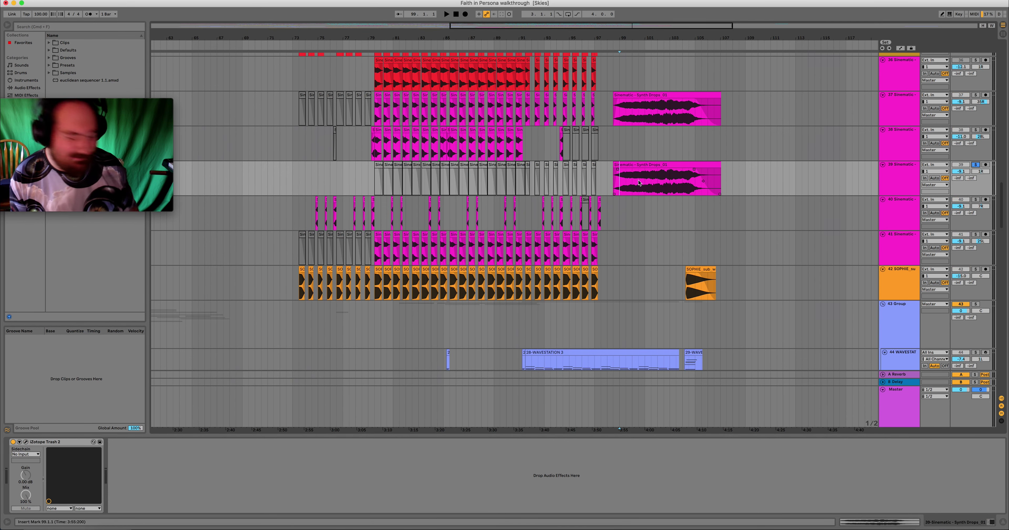
key(space)
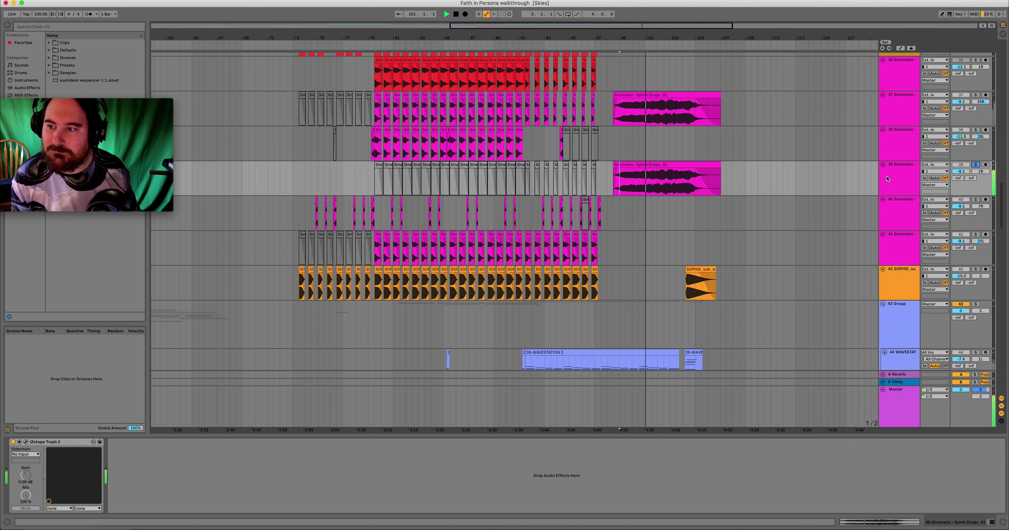
click(14, 441)
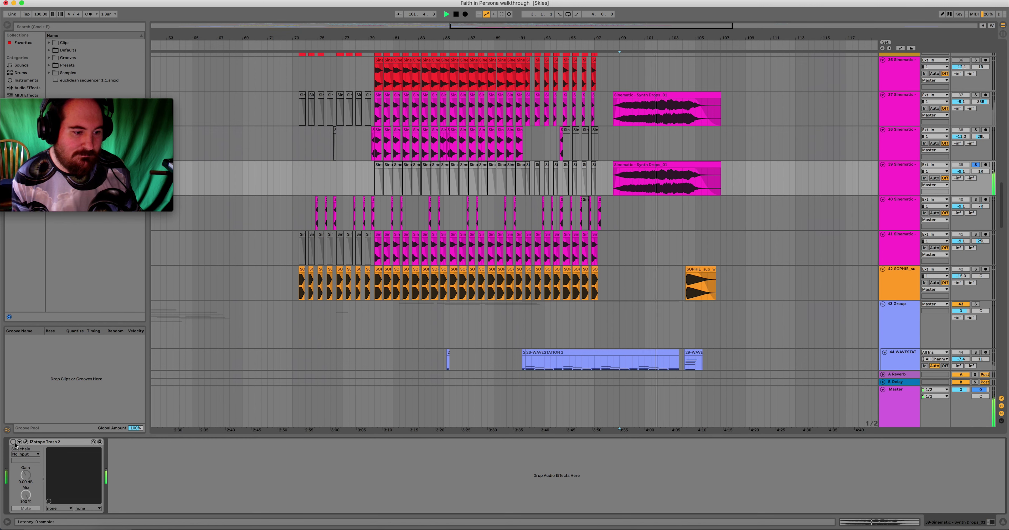
click(13, 442)
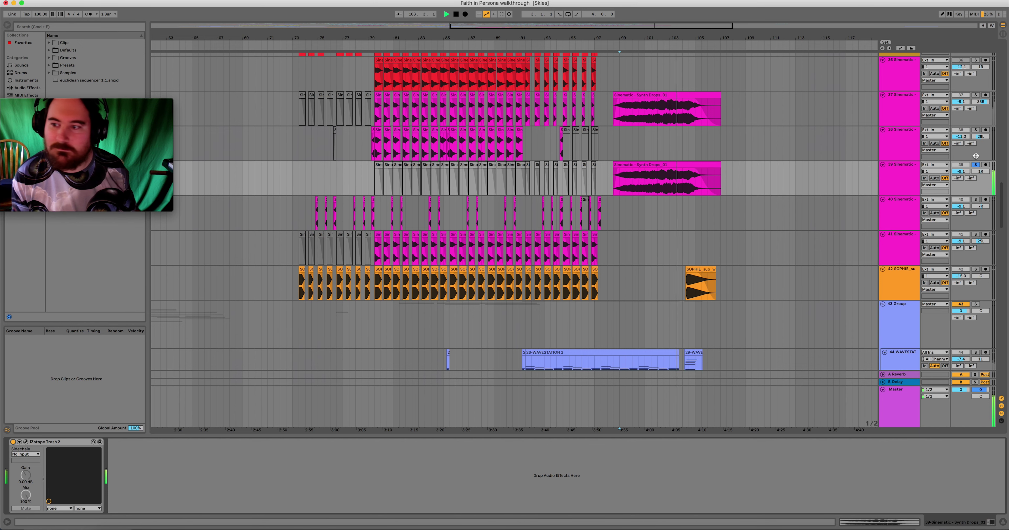
Stop playback near bar 105 and set the insert mark at 73.1.1 on track 76 of the 719 - Skies samples.
scroll(642, 259, down, 5)
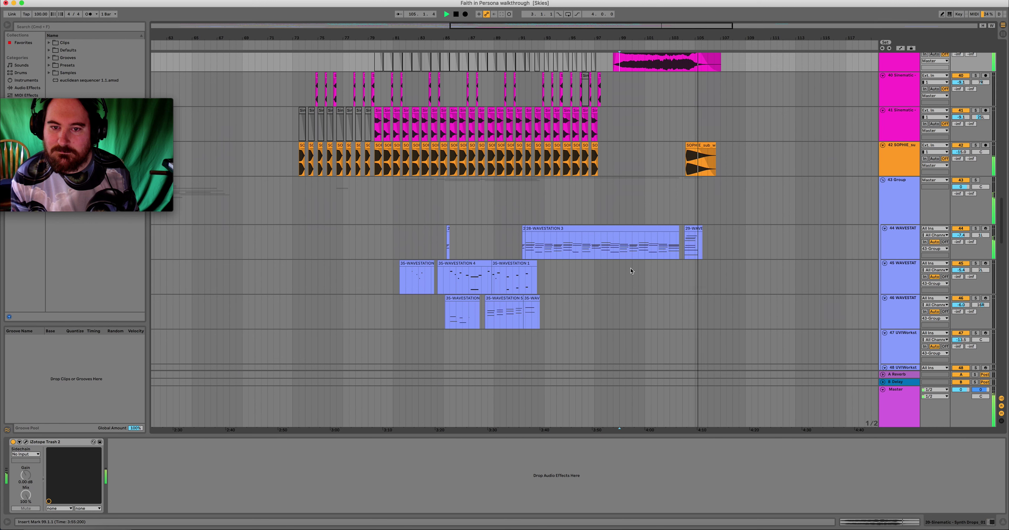
scroll(631, 271, down, 20)
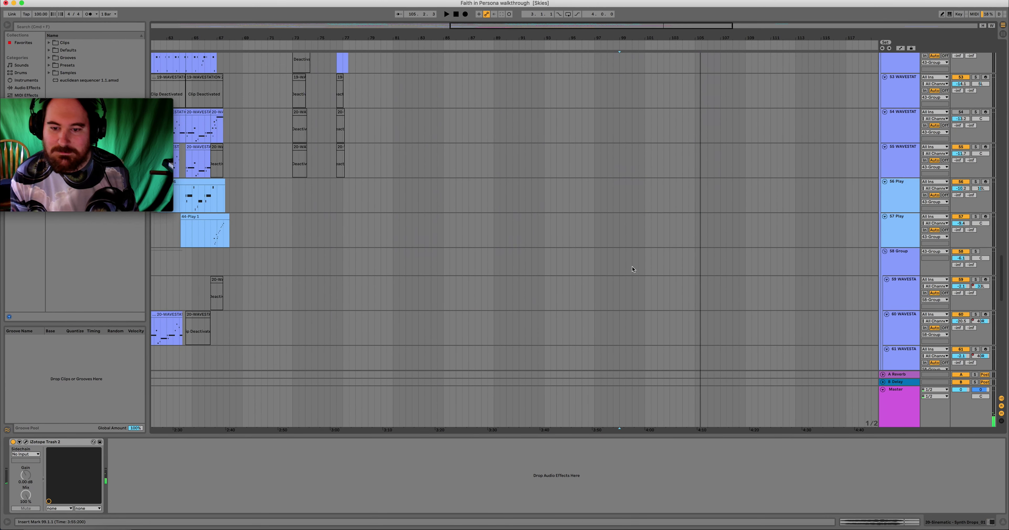
scroll(633, 260, down, 9)
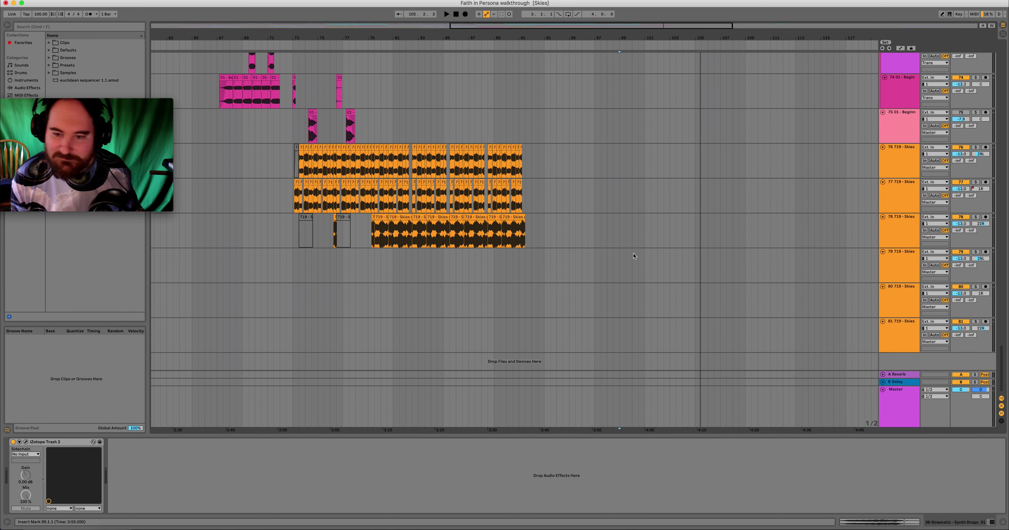
click(294, 162)
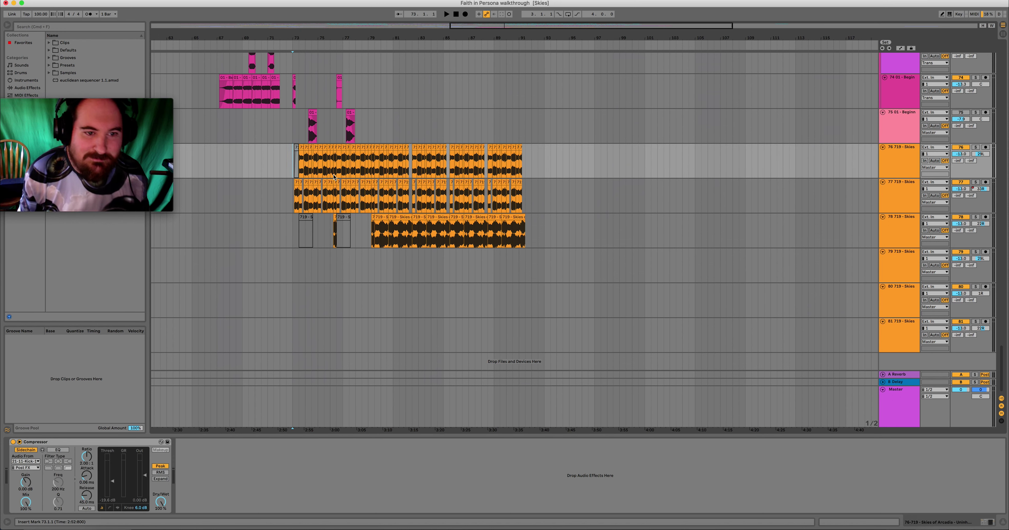
Select the clips on tracks 76 to 78 from 73.1.1 to 94.1.1 and solo those three tracks.
drag(298, 157, 555, 230)
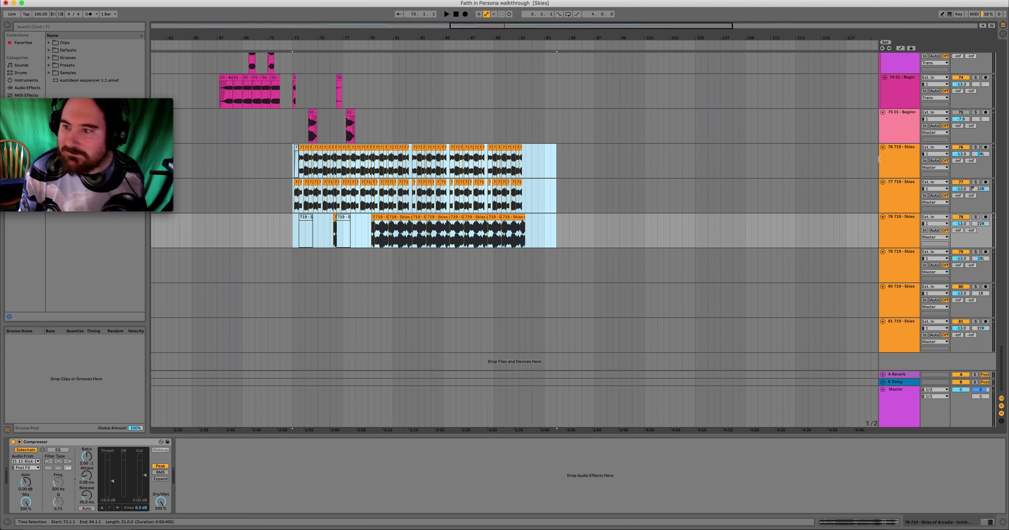
click(889, 161)
click(976, 147)
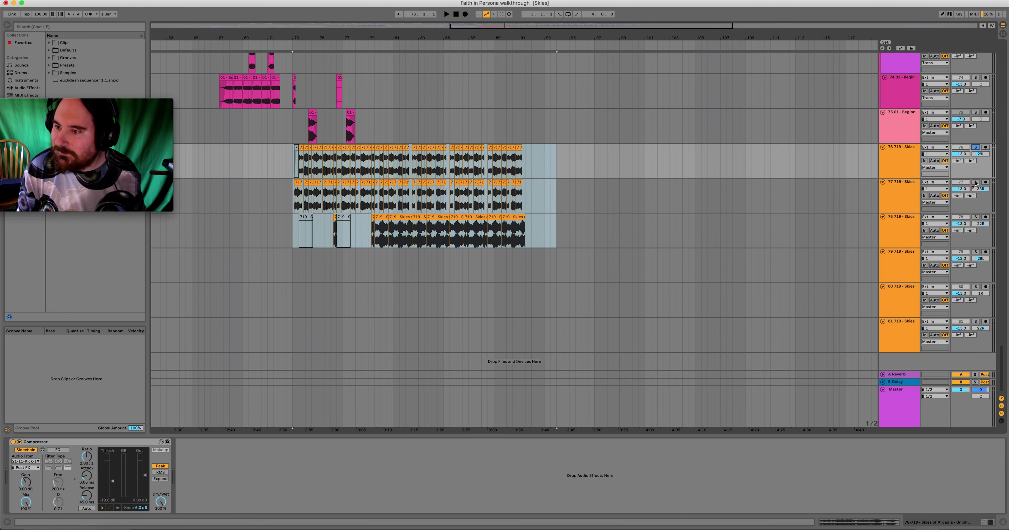
click(976, 182)
click(976, 217)
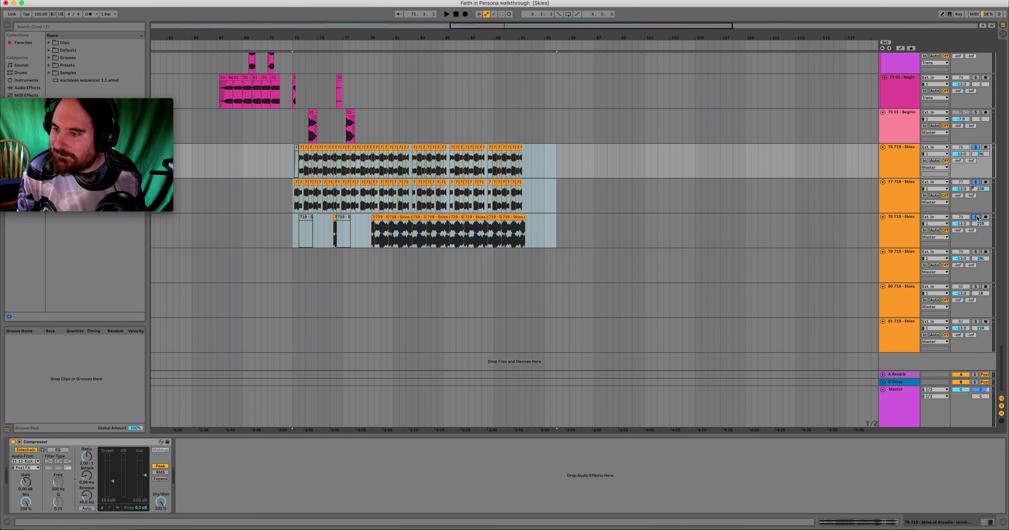
Place the insert mark at 73.1.1 on track 77 and play the soloed Skies tracks from there.
click(291, 163)
drag(505, 25, 328, 212)
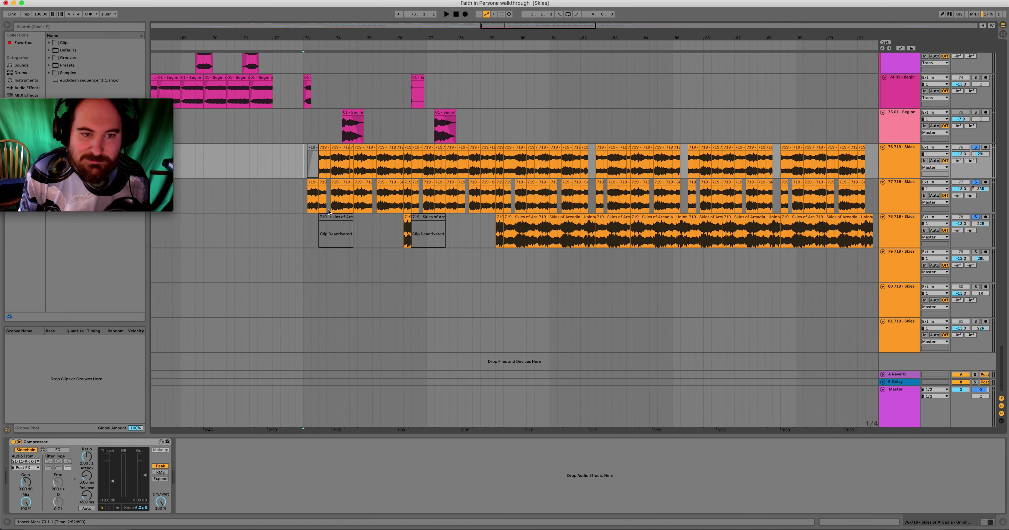
click(309, 192)
key(space)
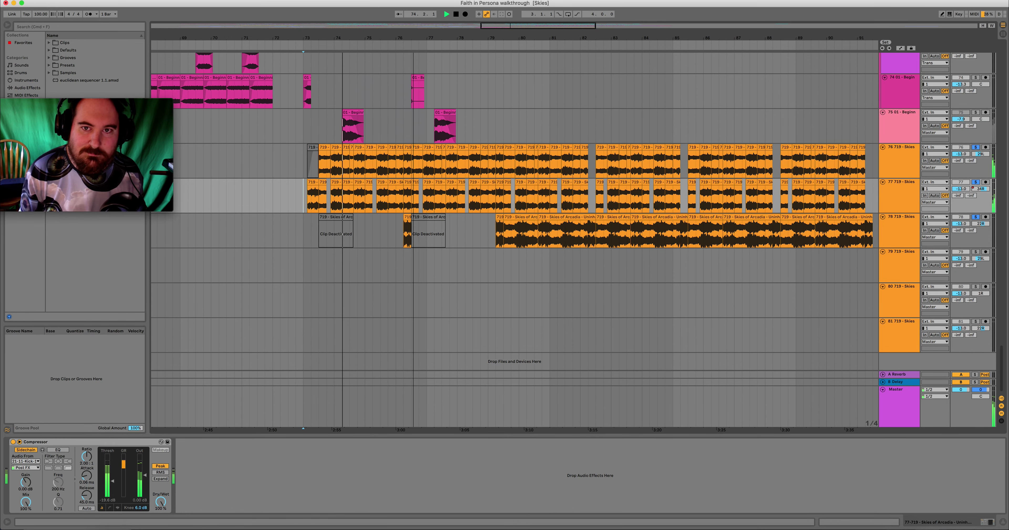
Add tracks 79, 80 and 81 to the solo while playback continues.
mouse_move(523, 27)
mouse_down()
mouse_move(523, 12)
mouse_move(523, 27)
mouse_up()
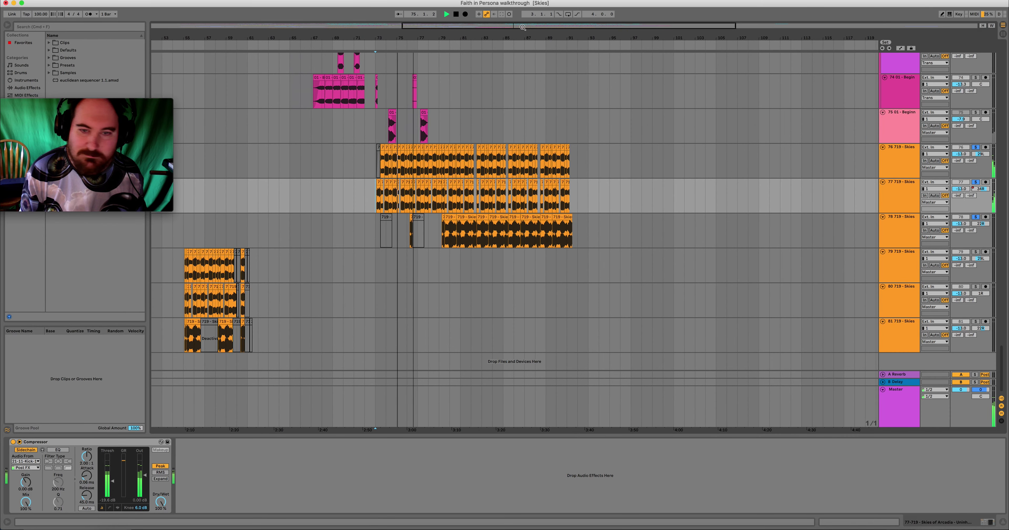
click(976, 251)
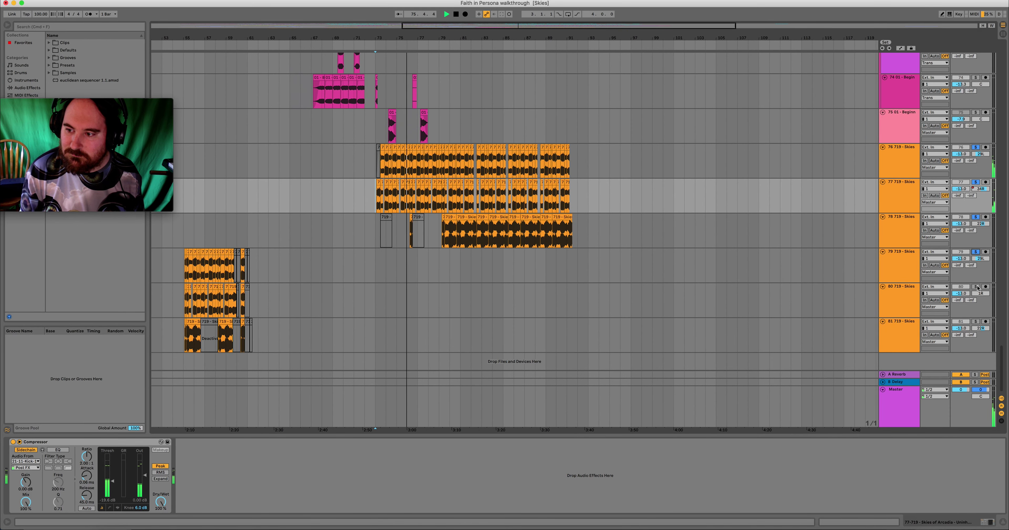
click(975, 287)
click(975, 322)
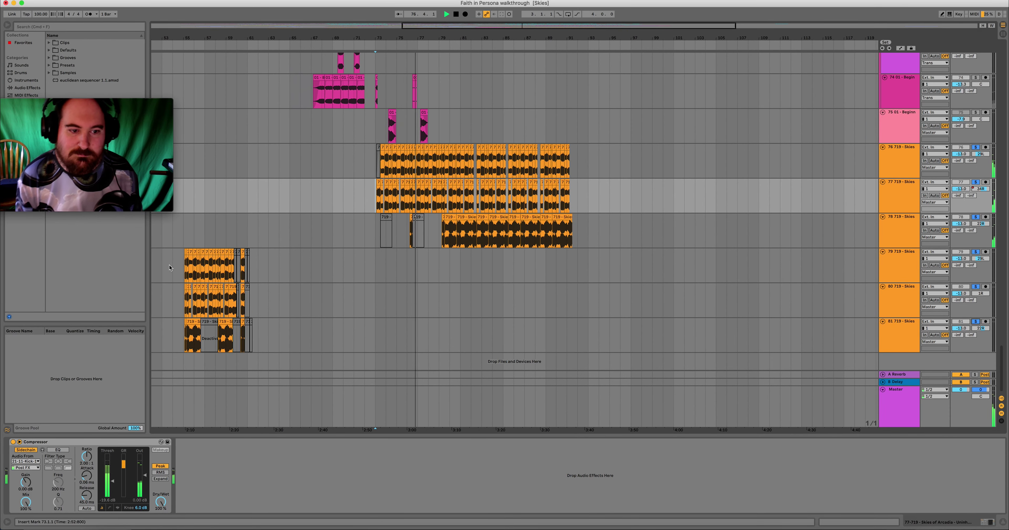
drag(203, 37, 202, 55)
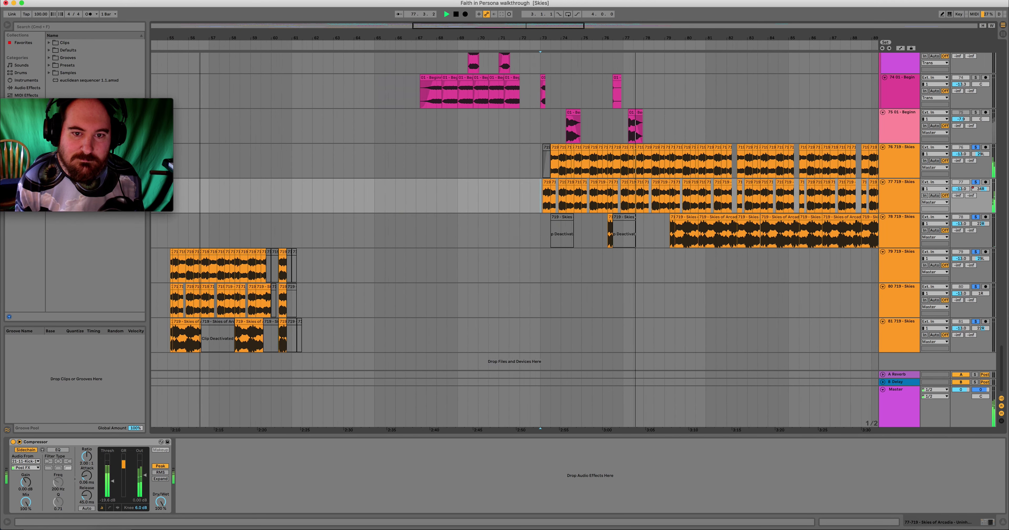
scroll(552, 233, right, 10)
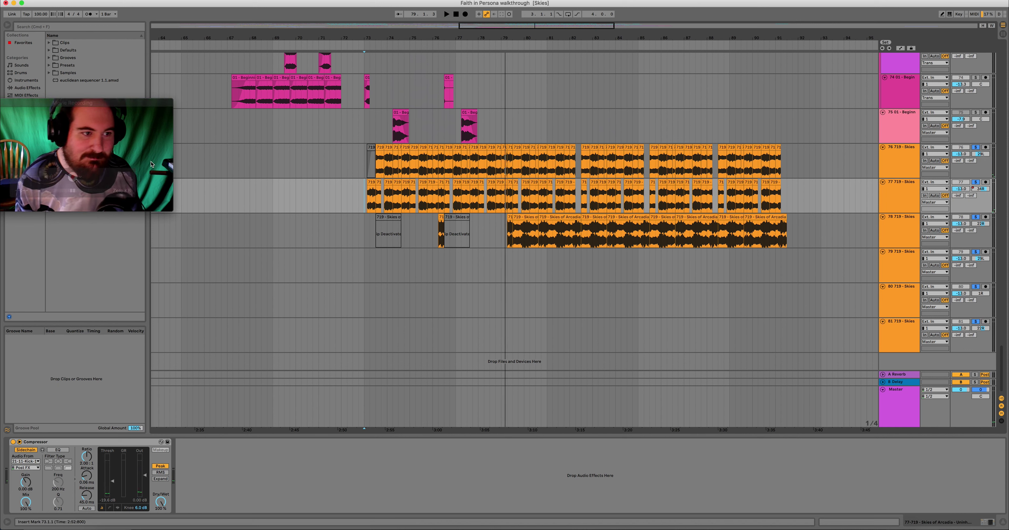
Copy track 77's first Skies of Arcadia clip to 69.1.1, extend it to 71.1.1, and open its sample view.
click(372, 183)
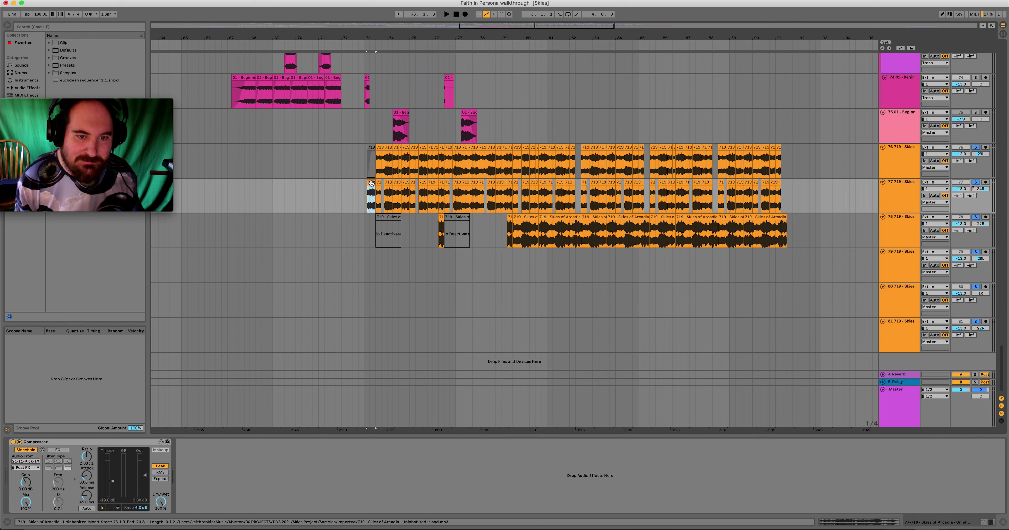
drag(371, 183, 318, 184)
double_click(296, 196)
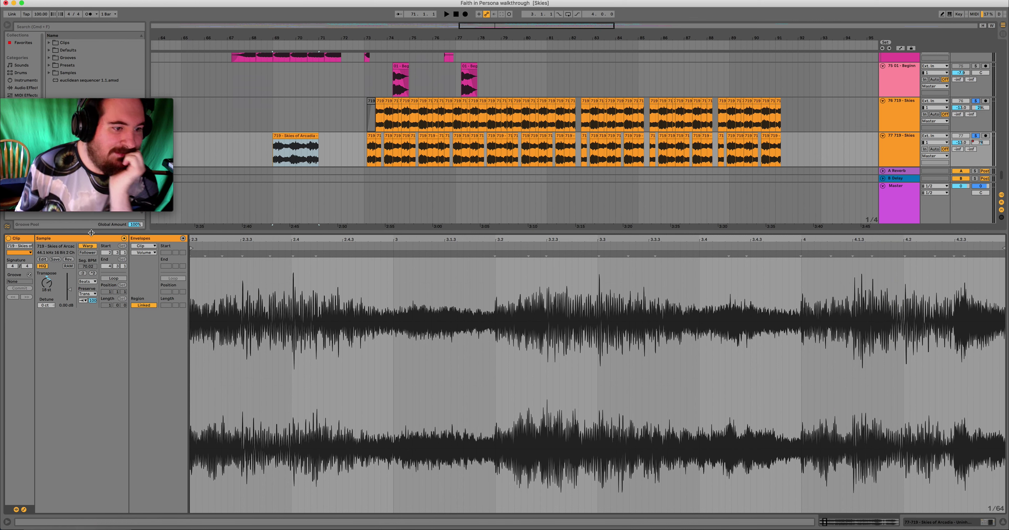
Review the warp modes offered for the copied Skies of Arcadia clip and keep Beats.
click(87, 282)
click(90, 284)
click(95, 282)
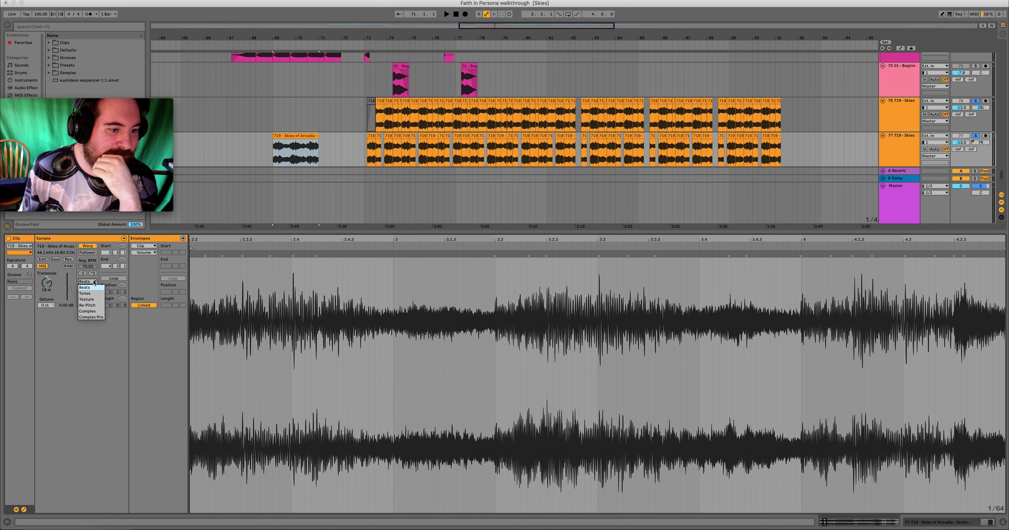
click(89, 283)
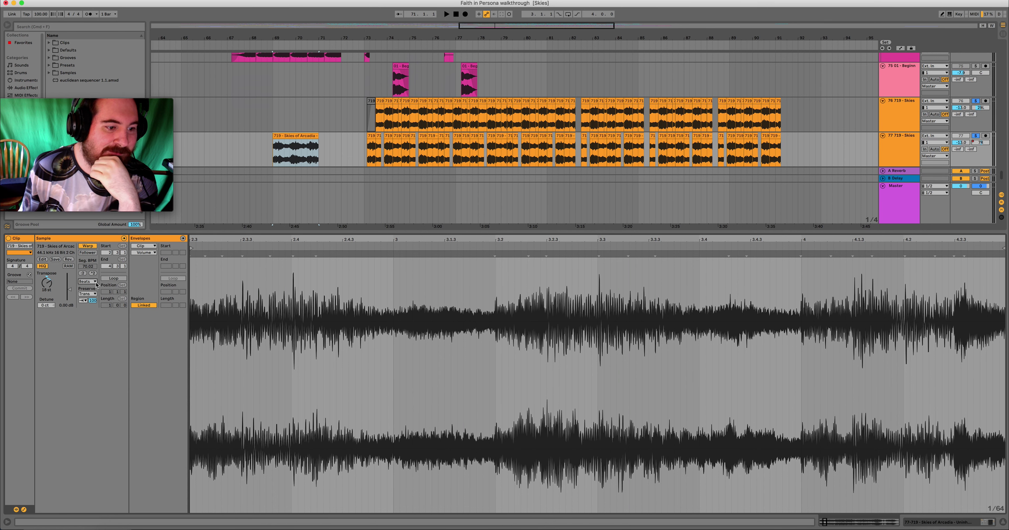
click(278, 137)
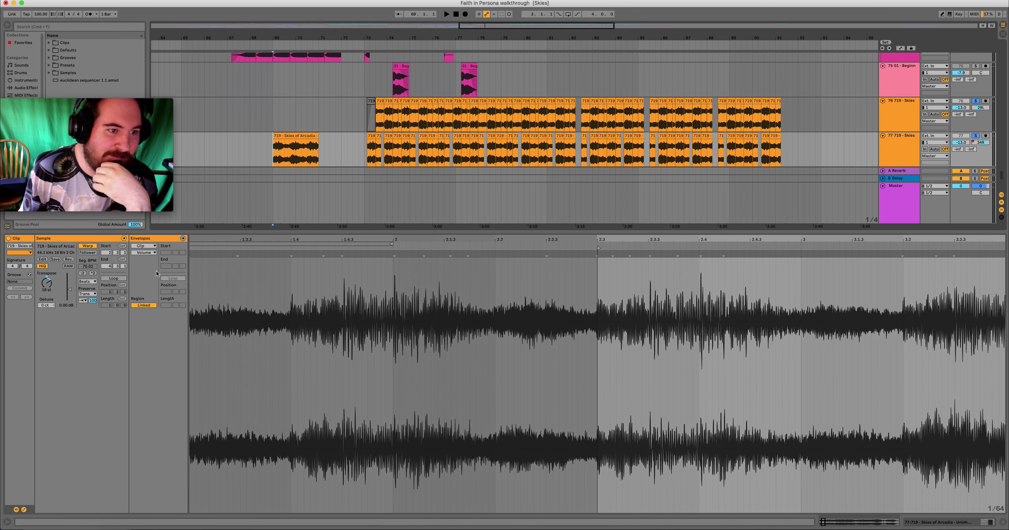
click(157, 273)
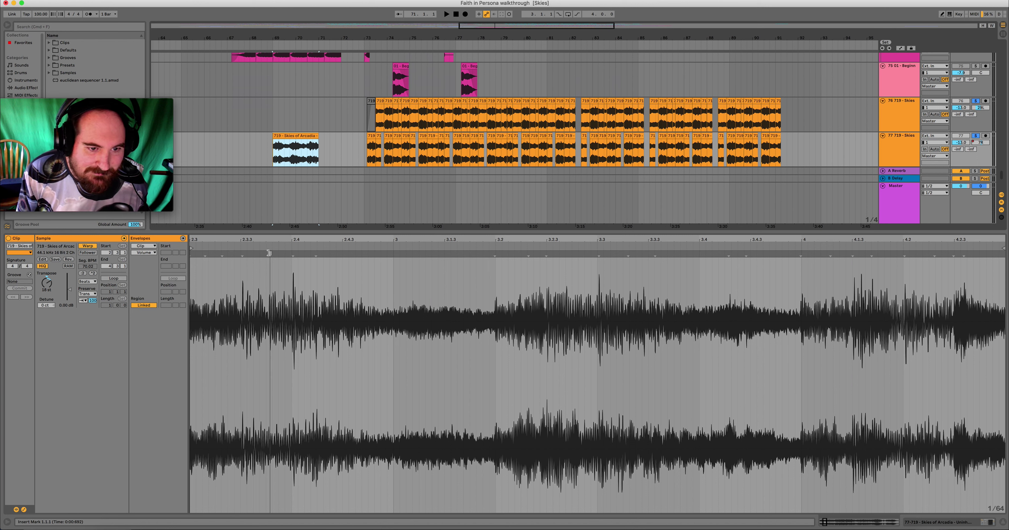
Set the copied clip's Preserve value to 1/32 and play it from 69.1.1.
click(97, 294)
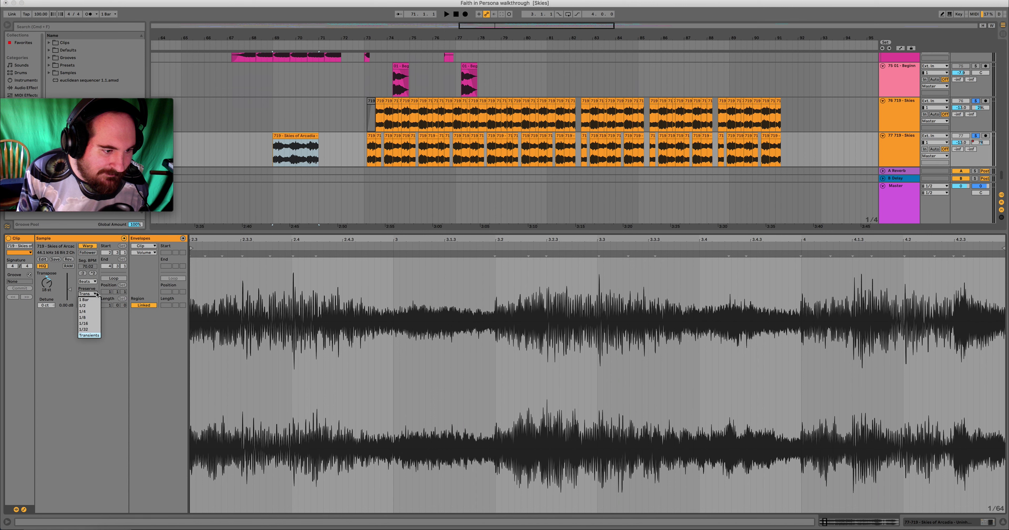
click(89, 330)
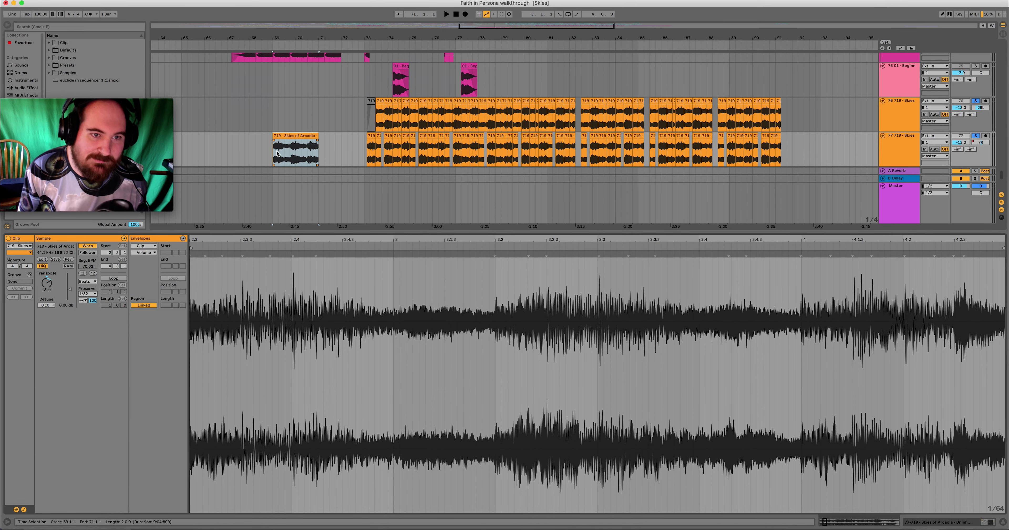
click(286, 157)
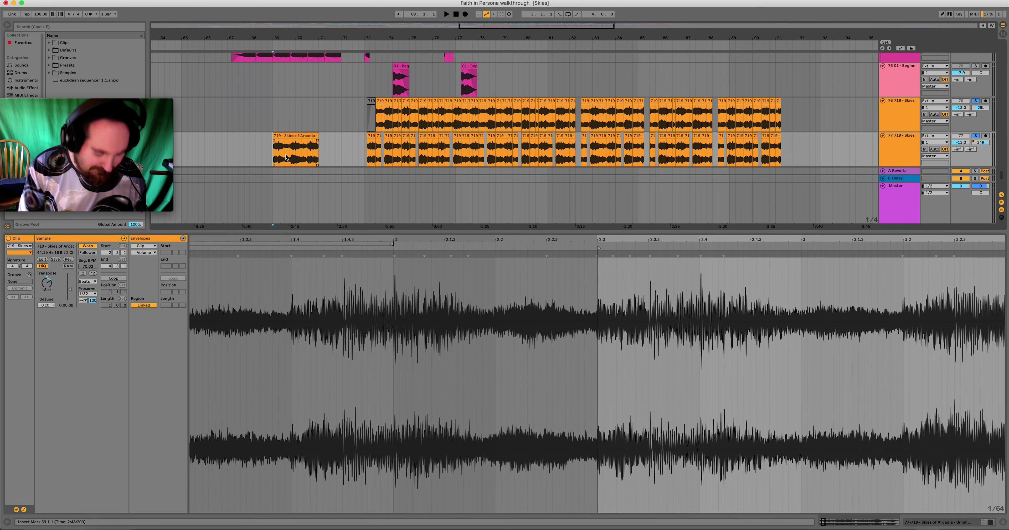
key(space)
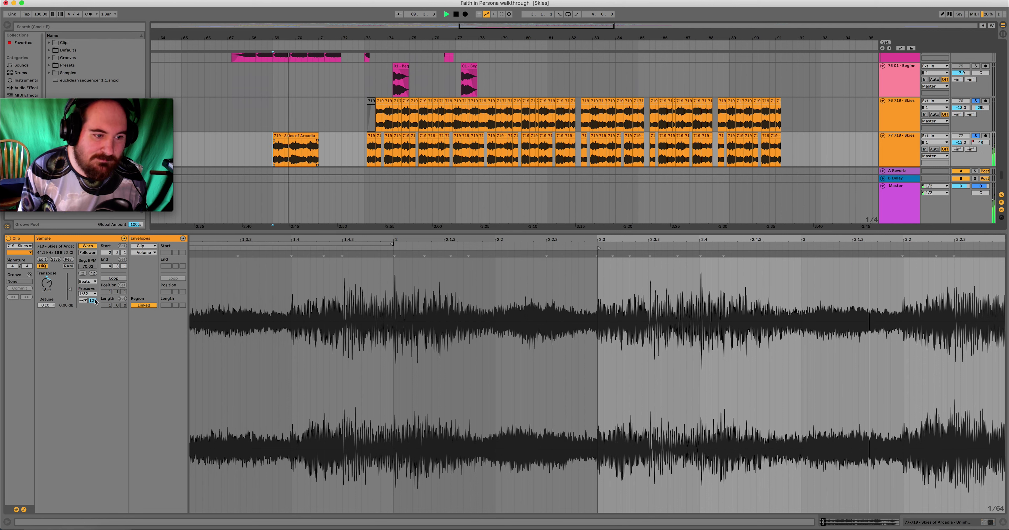
Set Preserve to 1/16, replay the clip from 69.1.1, and return Preserve to Transients.
click(88, 294)
click(88, 324)
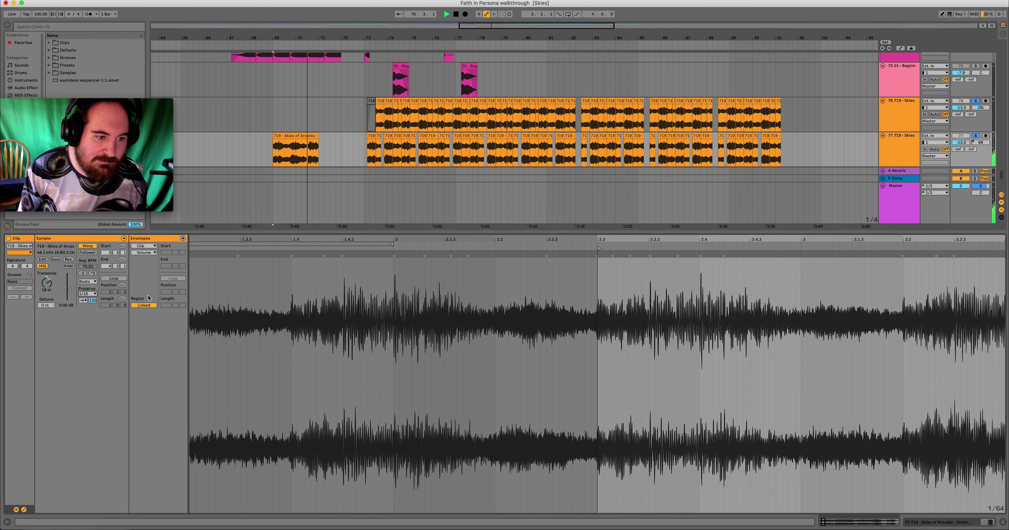
key(space)
key(space)
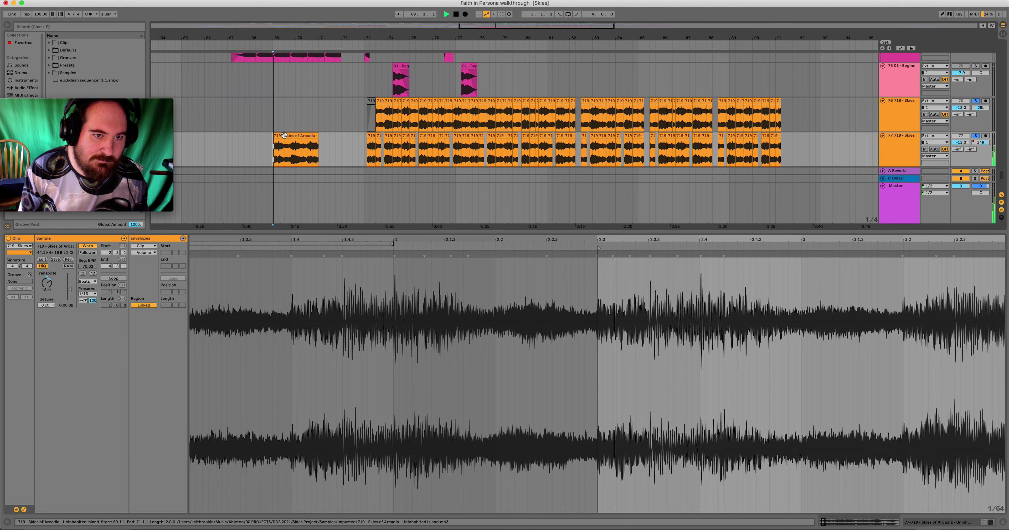
click(284, 135)
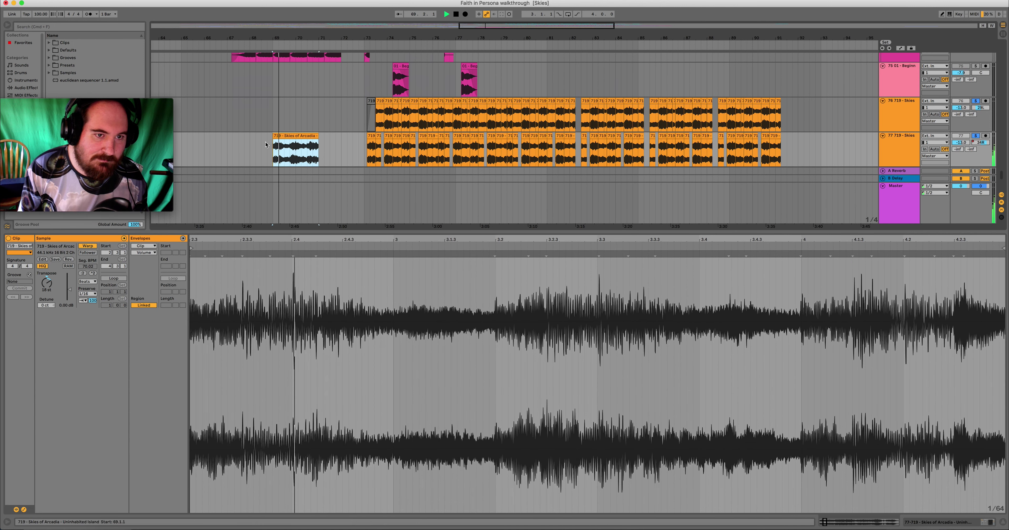
click(93, 297)
click(87, 296)
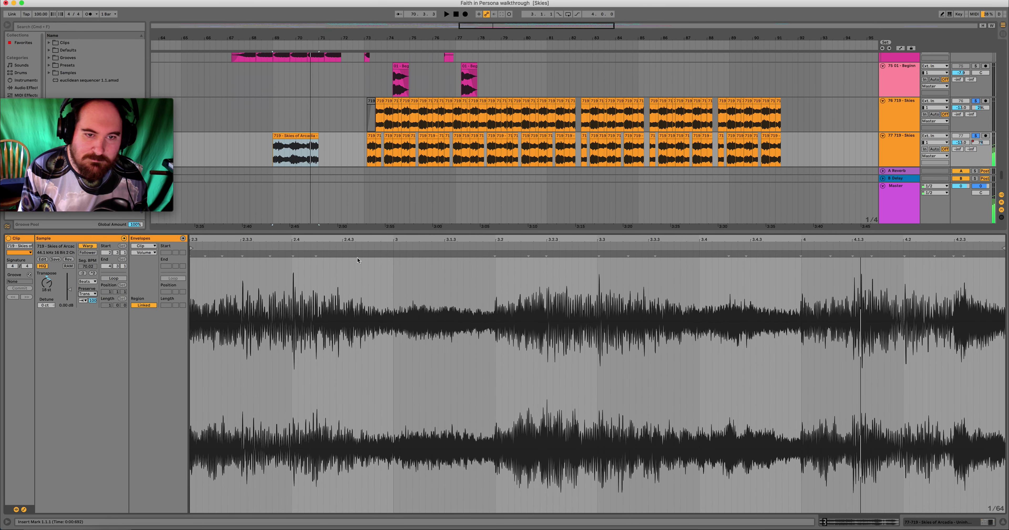
Add four warp markers across the clip's sample, the last one at beat 4.
double_click(318, 256)
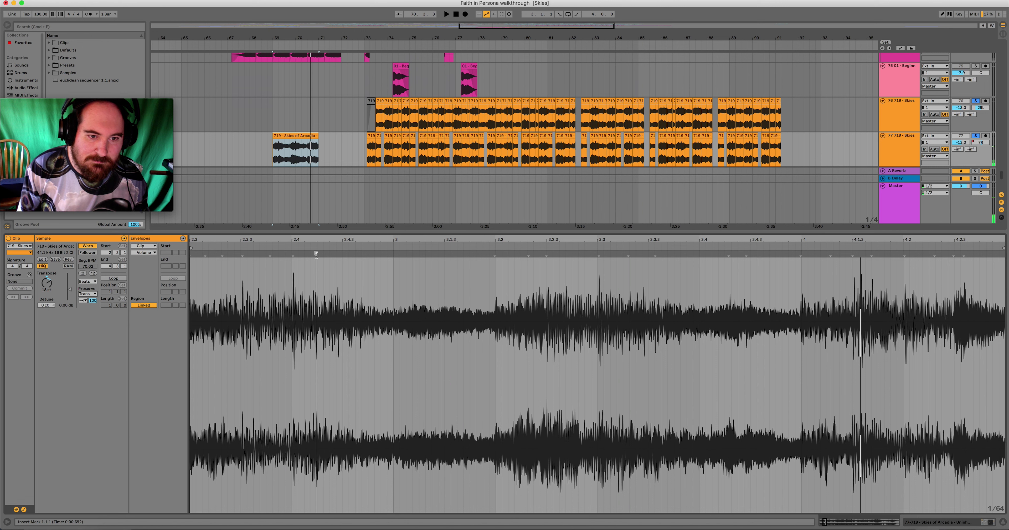
double_click(511, 256)
double_click(655, 254)
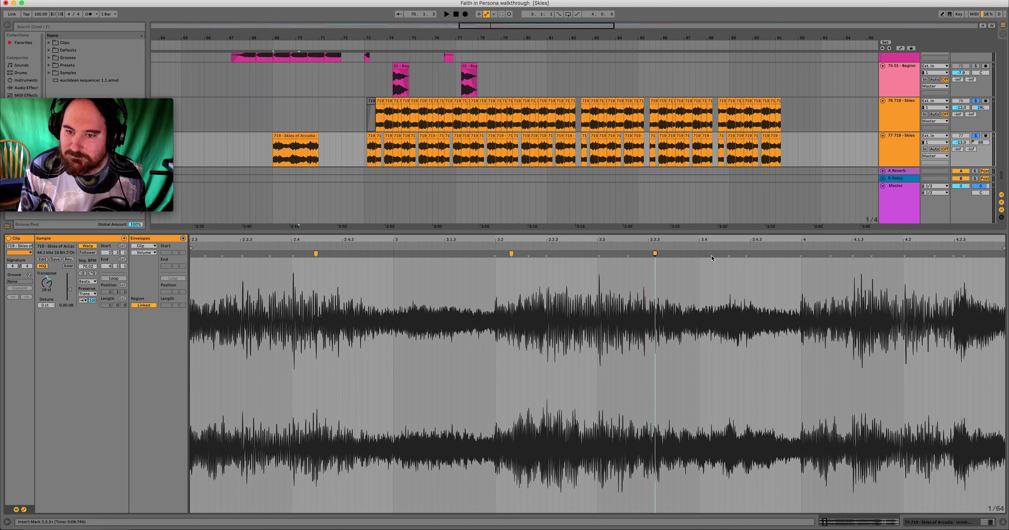
double_click(802, 255)
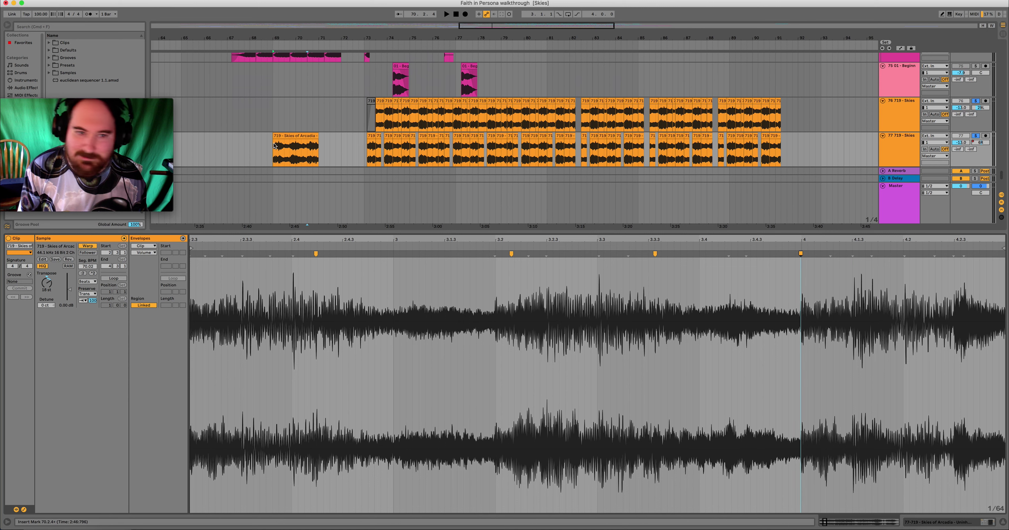
Play the clip from 69.1.1 and set its Transient Envelope to 28.
click(274, 160)
key(space)
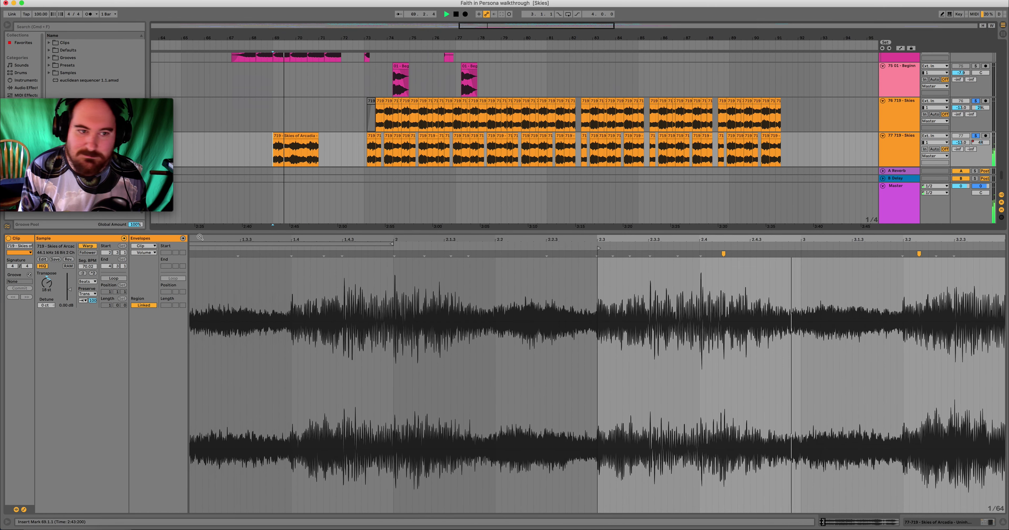
text(28)
key(Return)
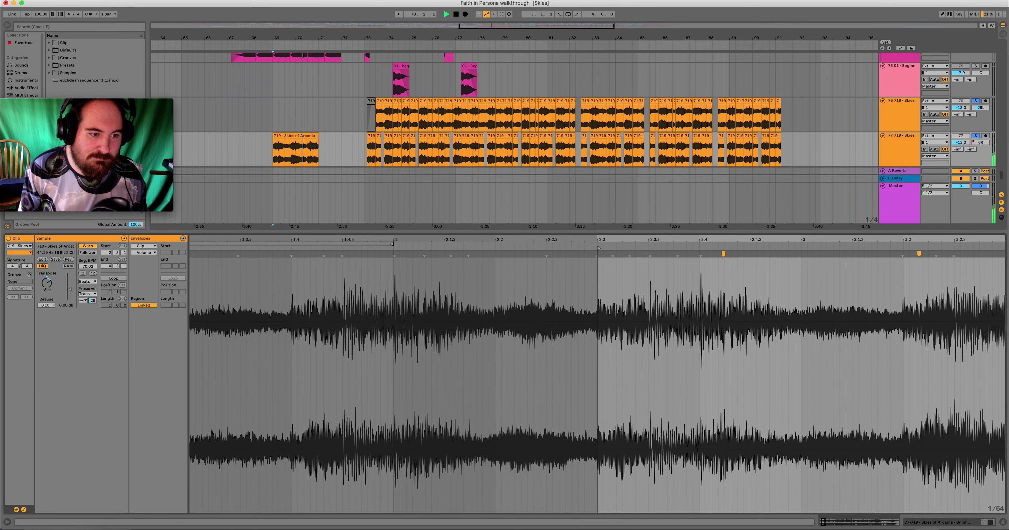
Add another warp marker near the clip's start at 2.3.3, replay the clip, and stop with the clip selected.
double_click(650, 254)
key(space)
key(space)
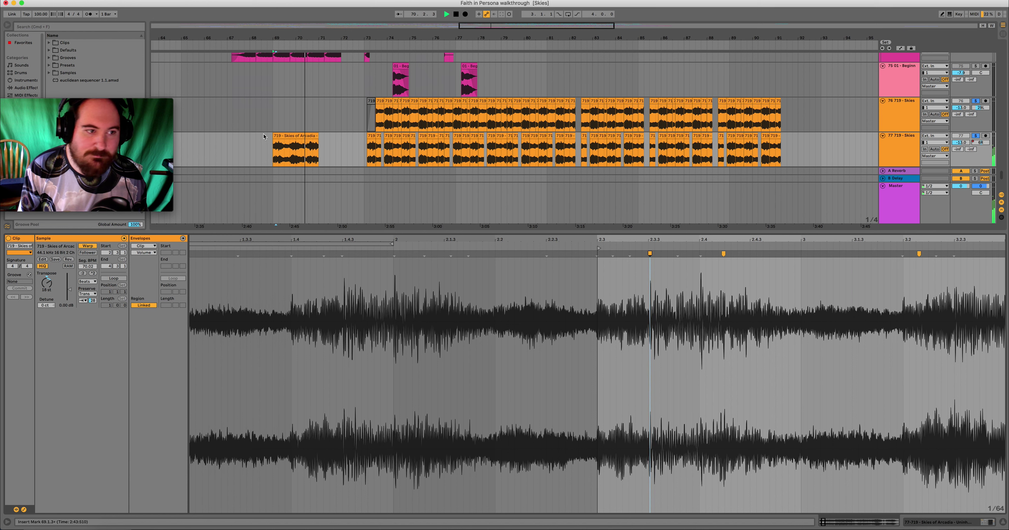
click(297, 135)
key(space)
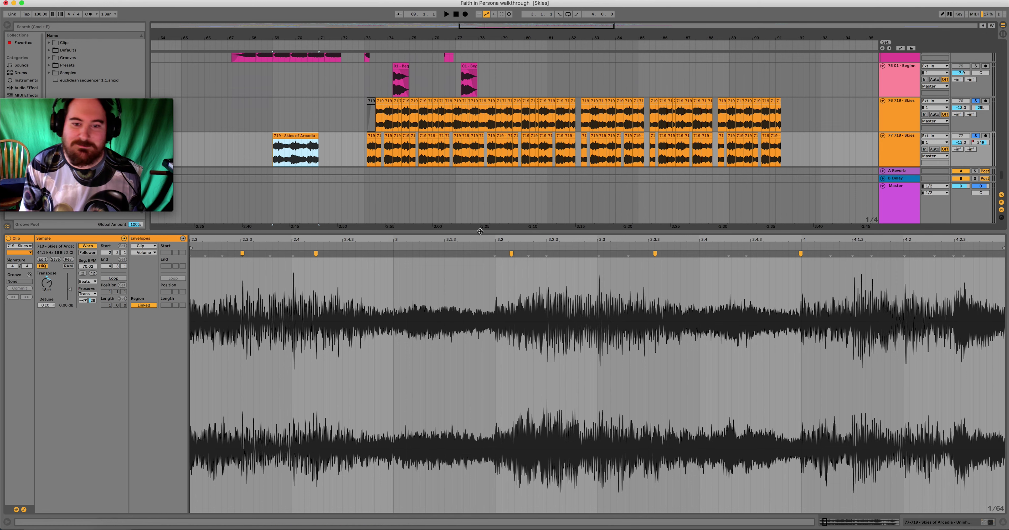
Hide and reopen the clip's sample view, show more of the waveform, and lower the Transient Envelope further.
key(super+alt+l)
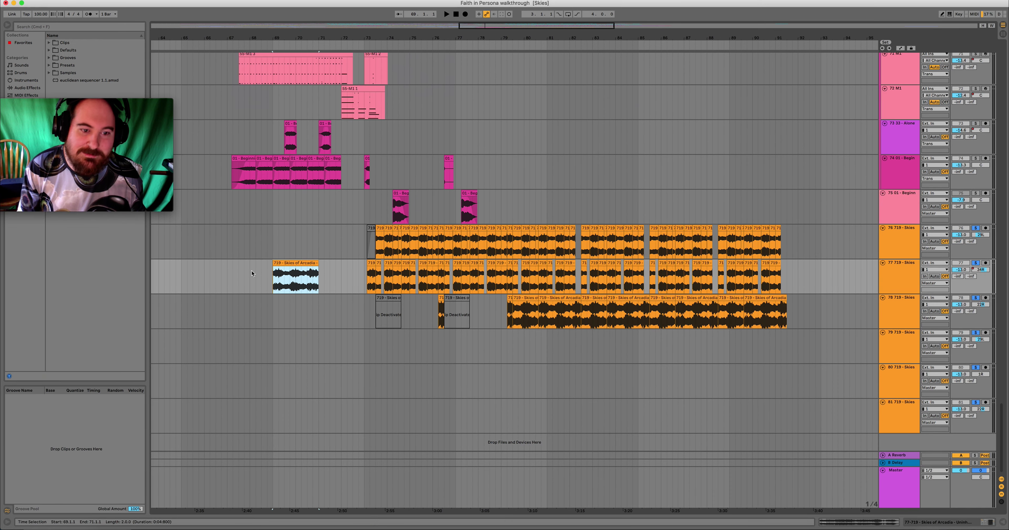
double_click(287, 261)
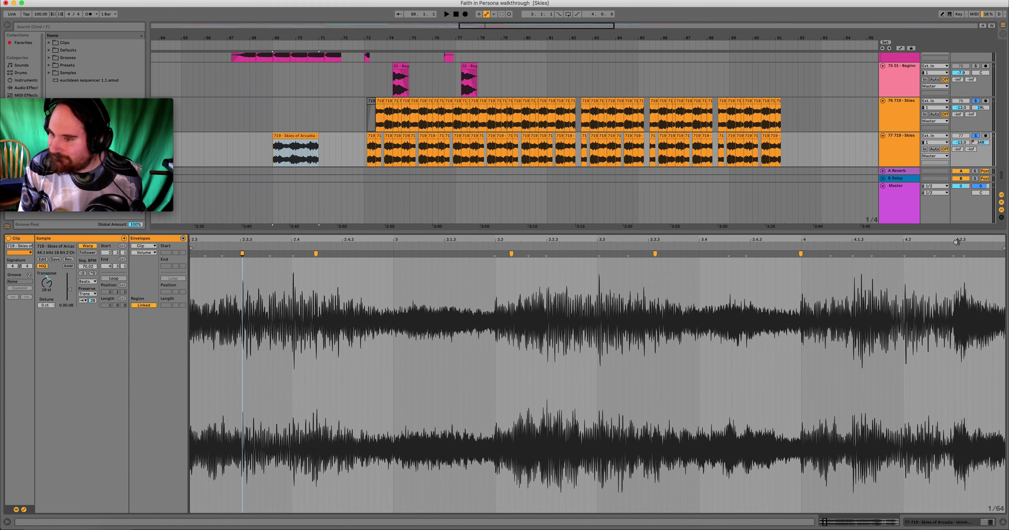
drag(958, 240, 958, 224)
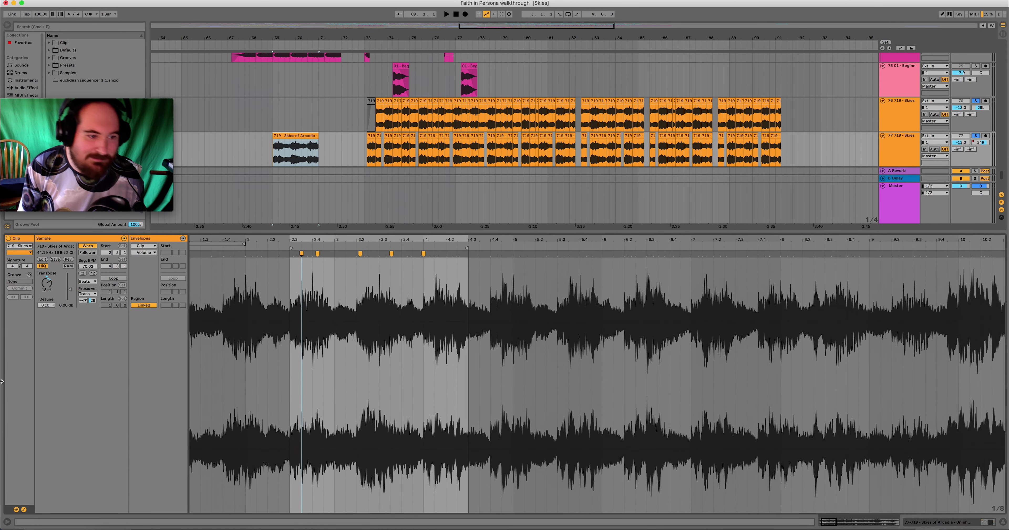
drag(96, 304, 96, 310)
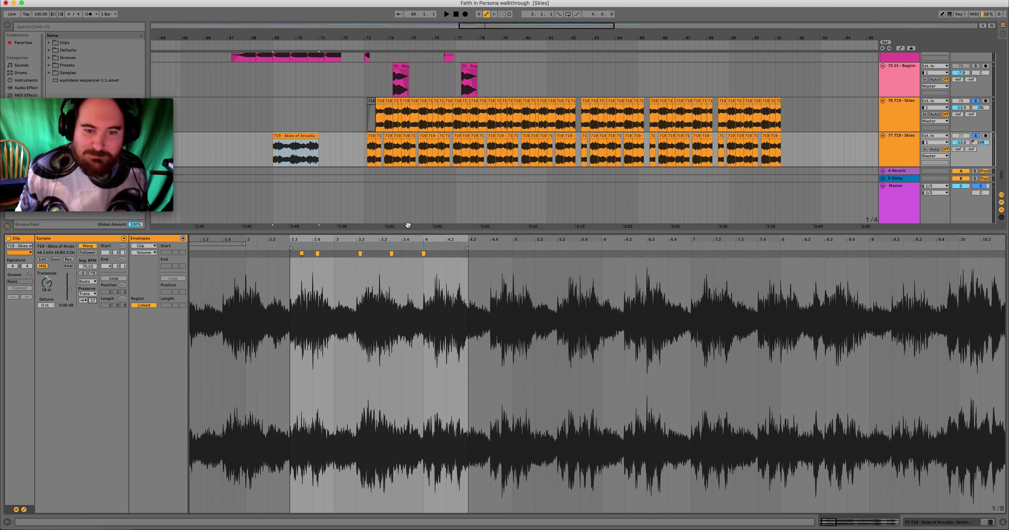
Delete the separate Skies of Arcadia clip at 69.1.1 on track 77 and collapse the clip view.
click(301, 136)
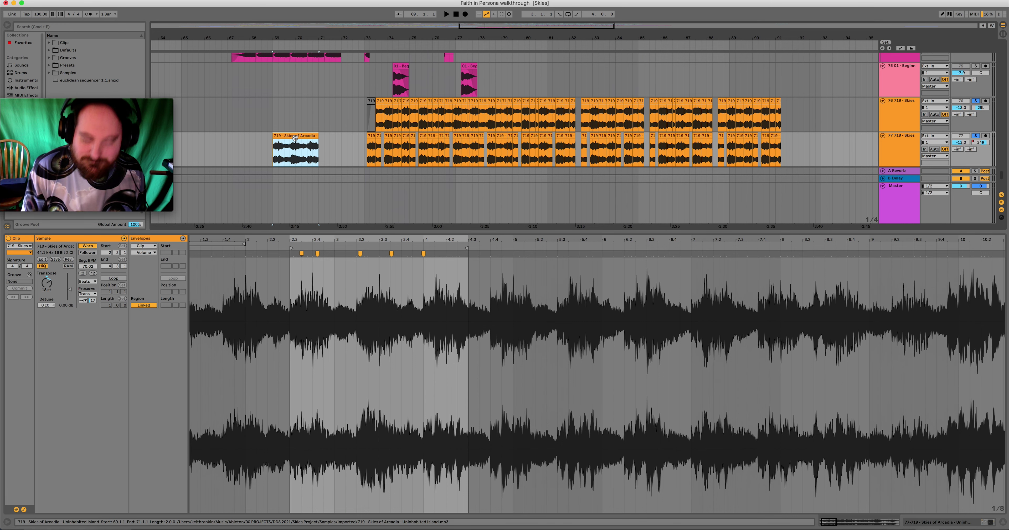
key(Delete)
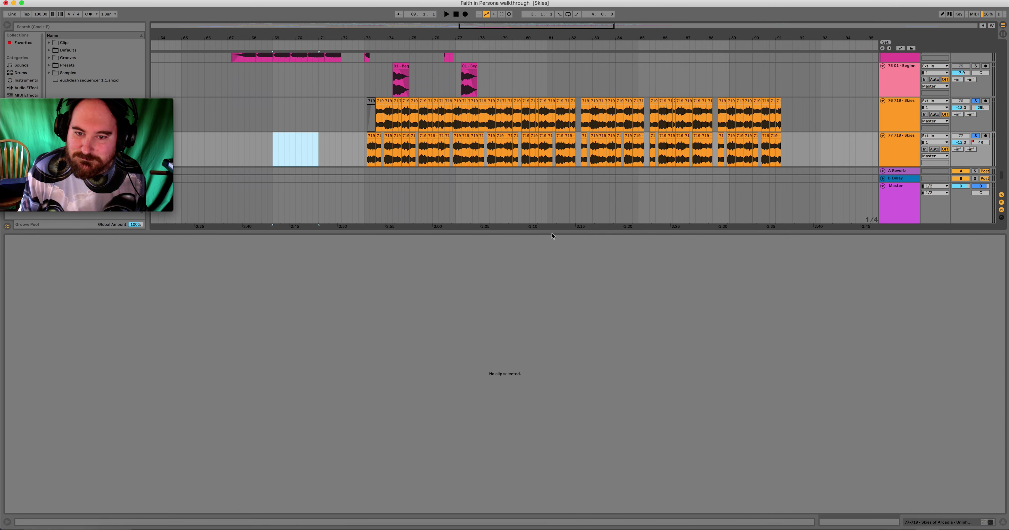
drag(551, 232, 551, 510)
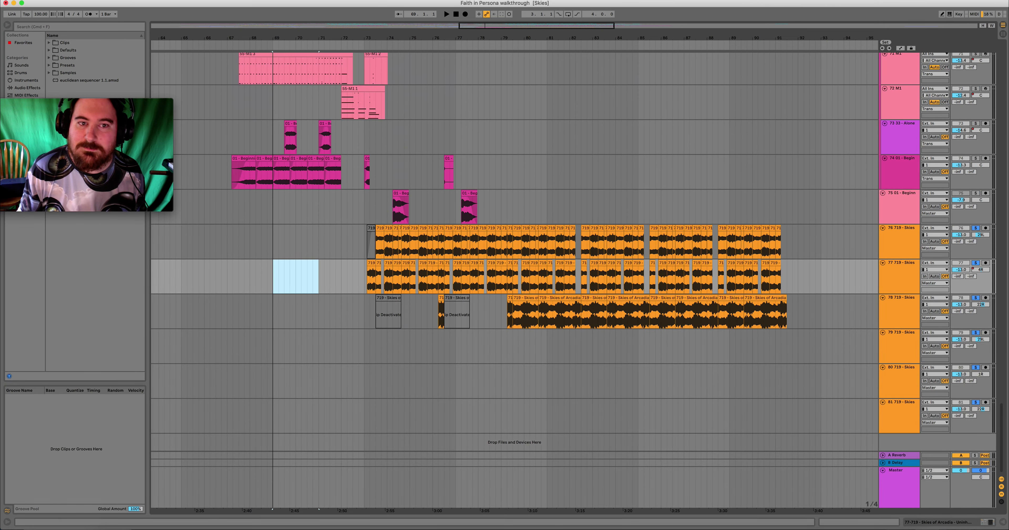
Clear the track solos, play the Wavestation clips on tracks 50 and 51 from 156.1.1, and stop with track 50 selected.
key(minus)
key(minus)
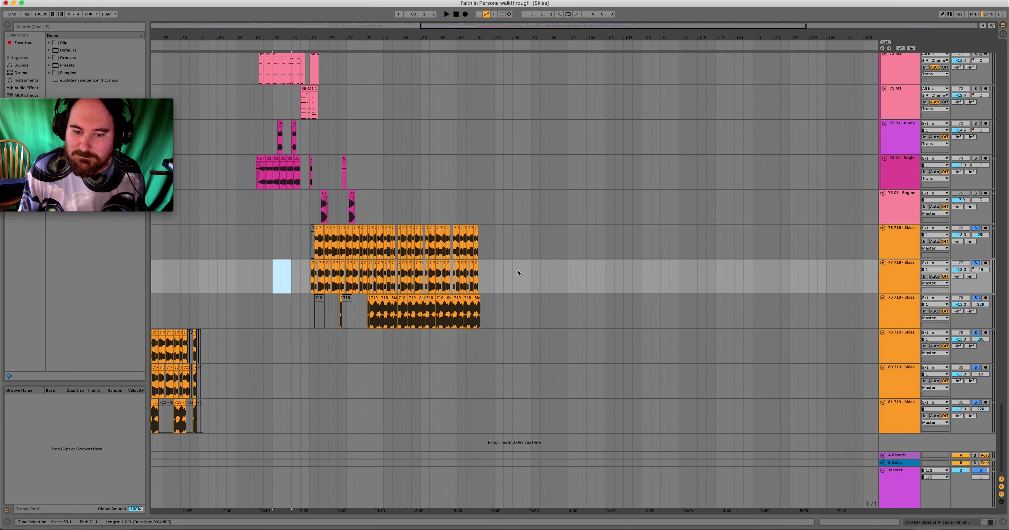
scroll(518, 273, up, 15)
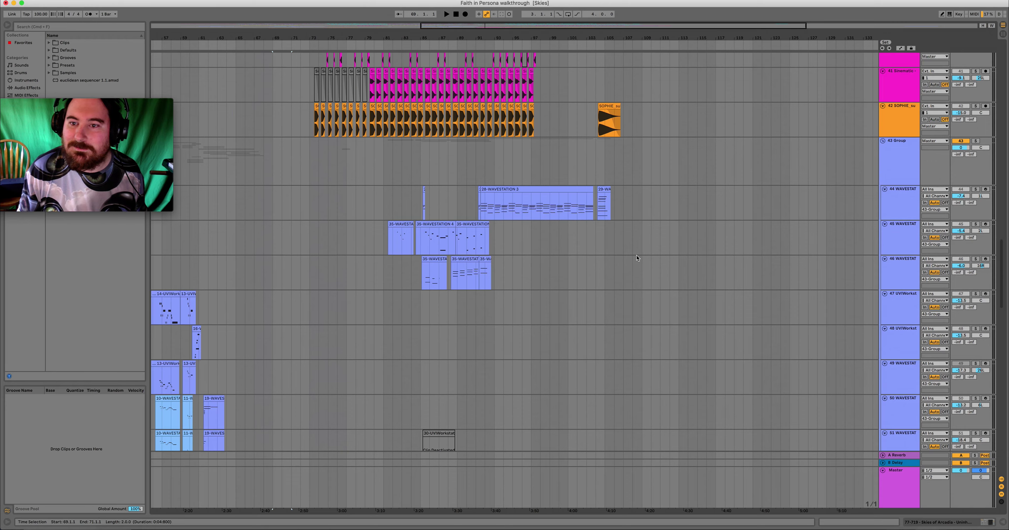
scroll(637, 257, up, 5)
drag(492, 26, 563, 24)
scroll(635, 274, down, 6)
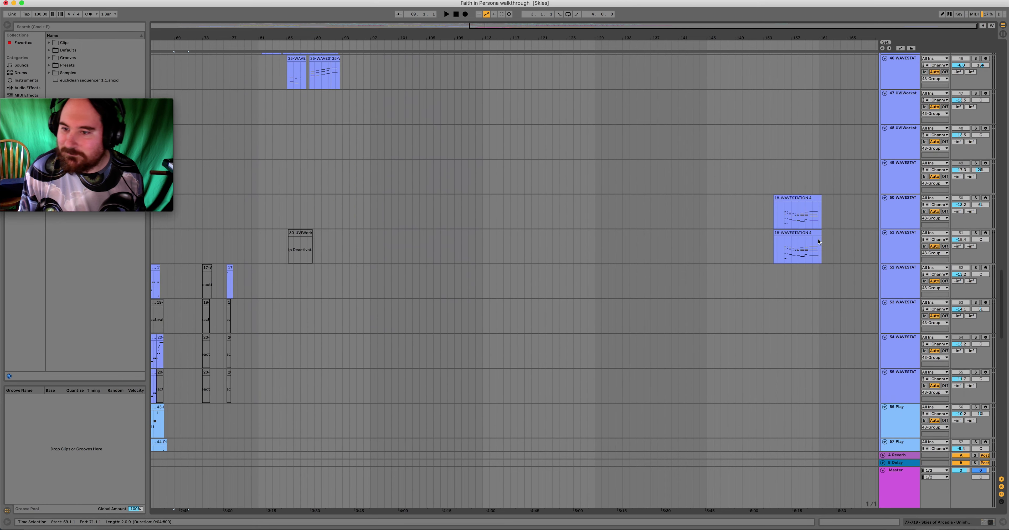
click(786, 257)
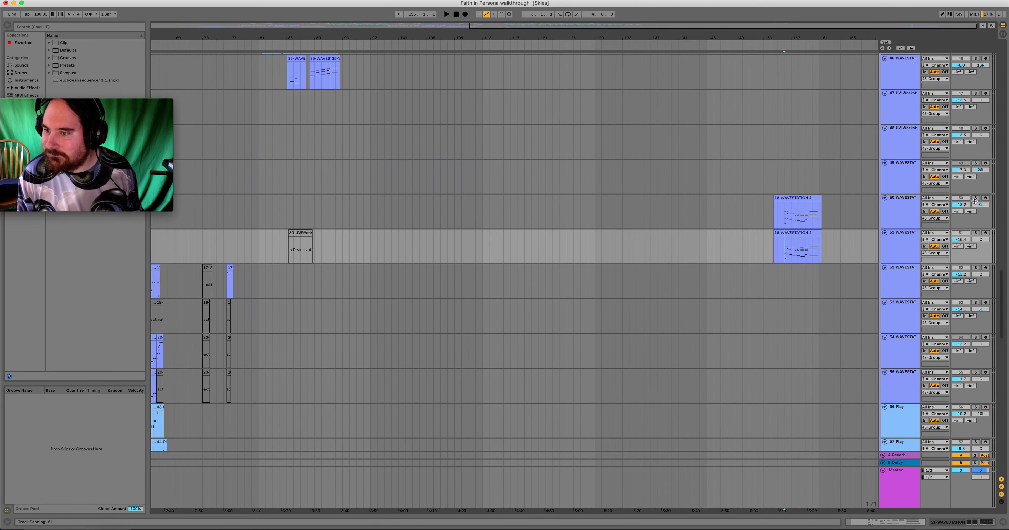
click(976, 198)
click(976, 199)
key(space)
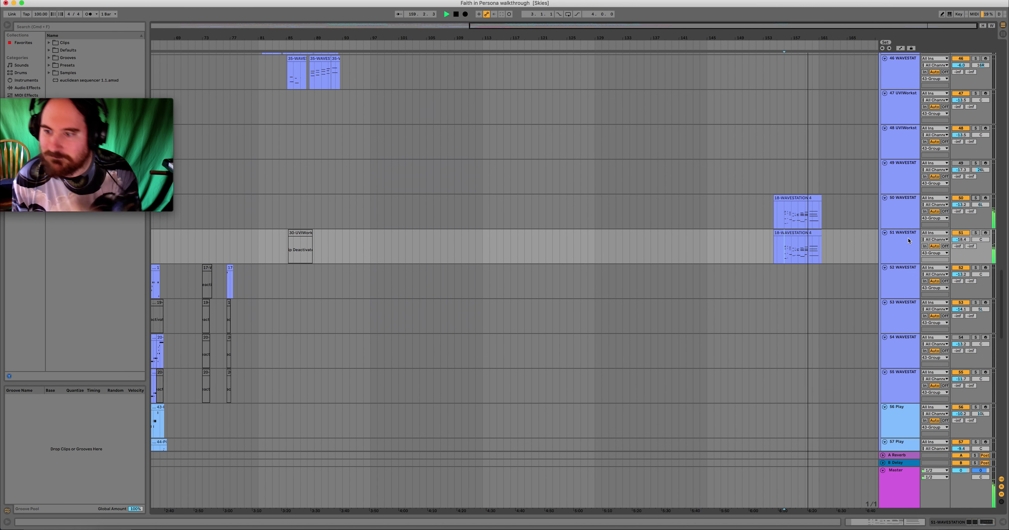
click(906, 216)
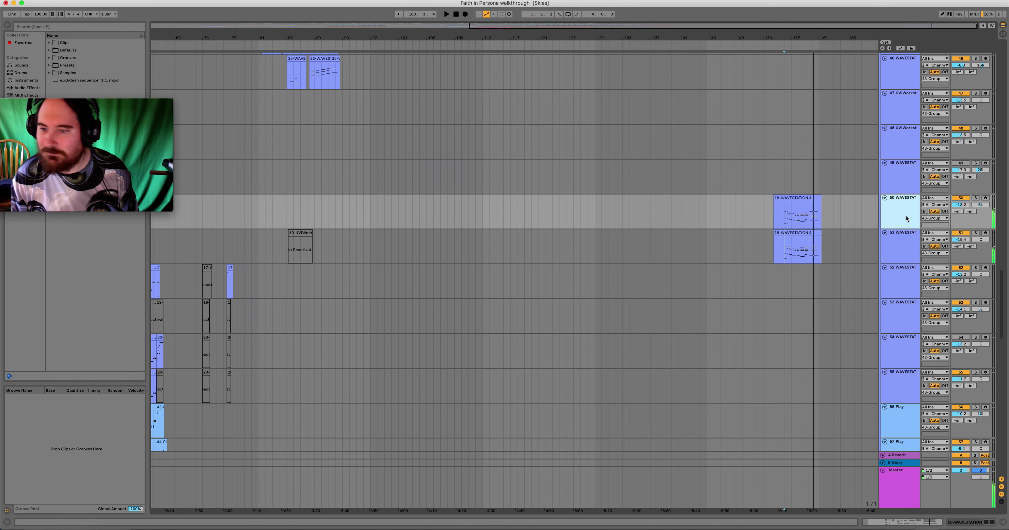
Arm Wavestation tracks 50 and 51 for recording and disarm both again.
click(986, 198)
click(985, 233)
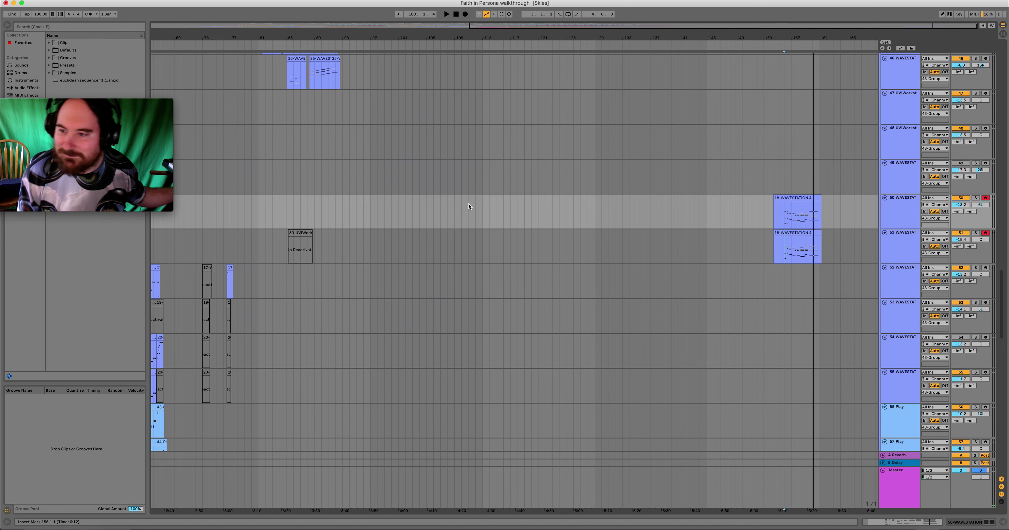
click(986, 198)
click(986, 233)
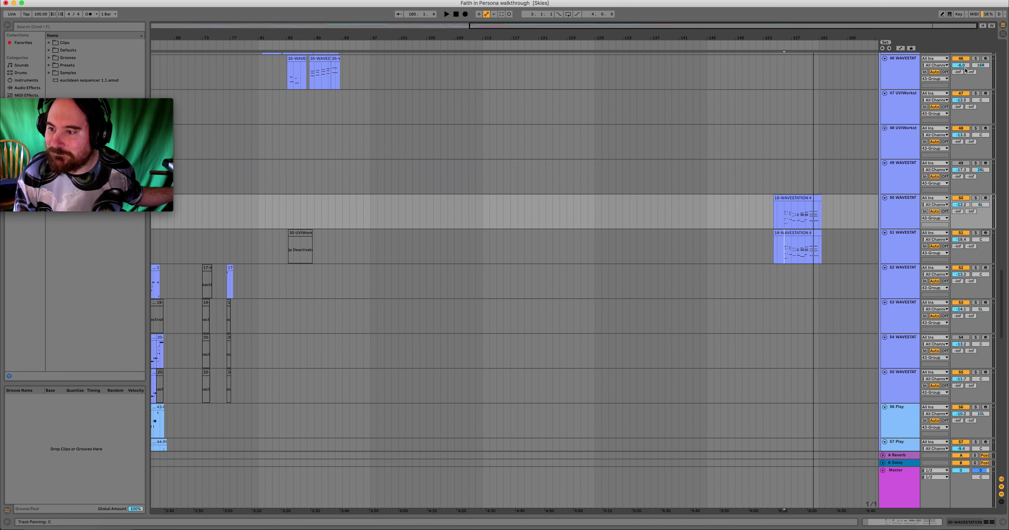
Examine the whole arrangement up to the Vocals group, temporarily highlighting the acapella clips on tracks 5 to 8 from bar 35 onward.
drag(940, 28, 941, 20)
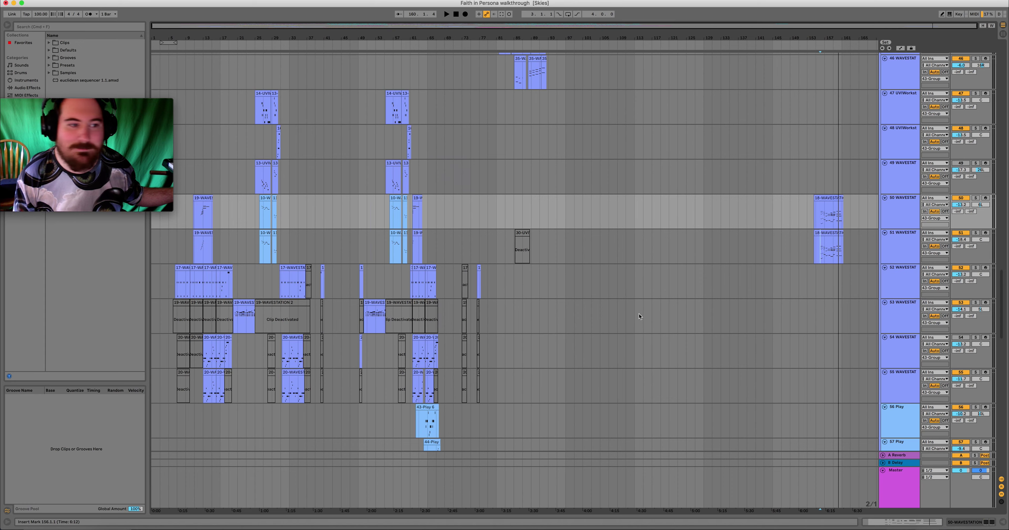
scroll(638, 306, up, 15)
scroll(639, 306, up, 20)
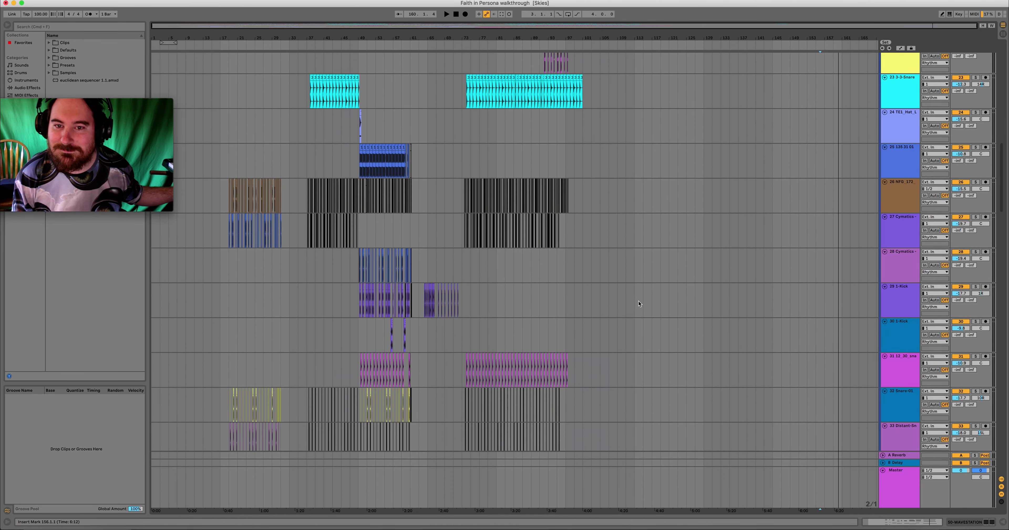
scroll(640, 303, up, 2)
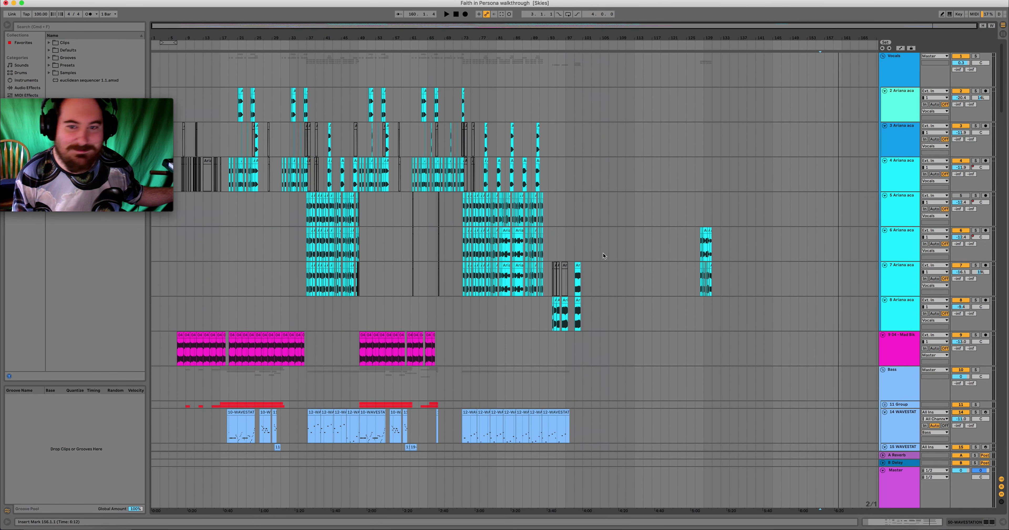
drag(609, 314, 300, 195)
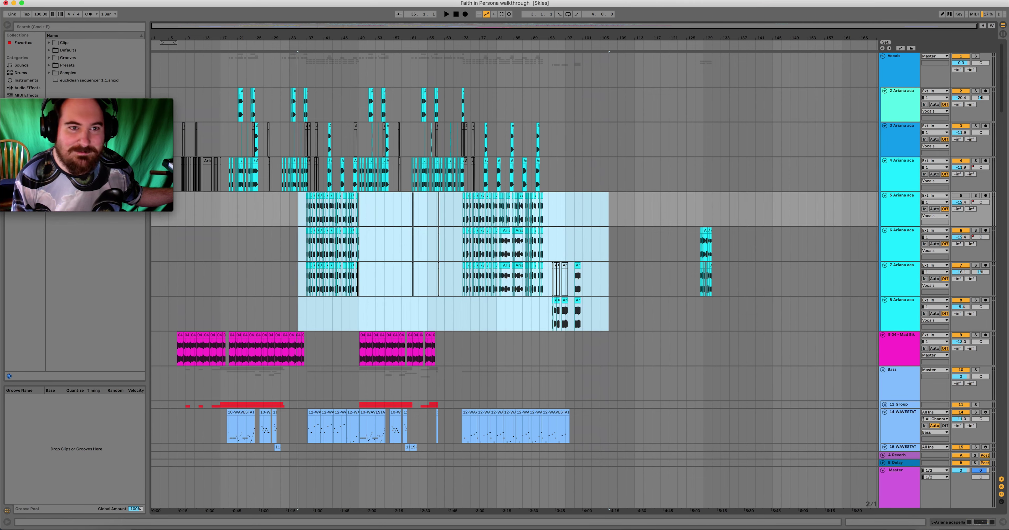
key(plus)
key(plus)
key(plus)
key(plus)
key(plus)
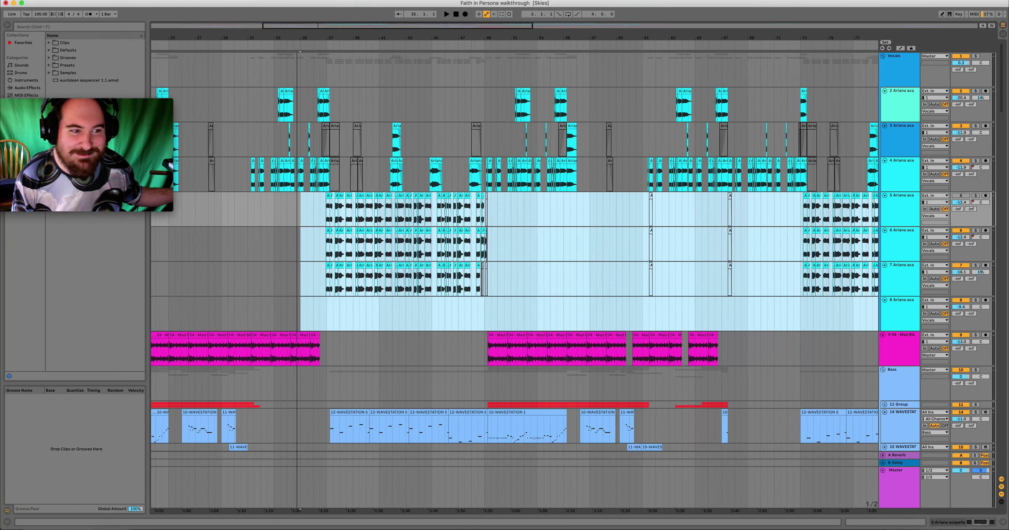
key(minus)
key(minus)
key(minus)
key(minus)
key(minus)
key(minus)
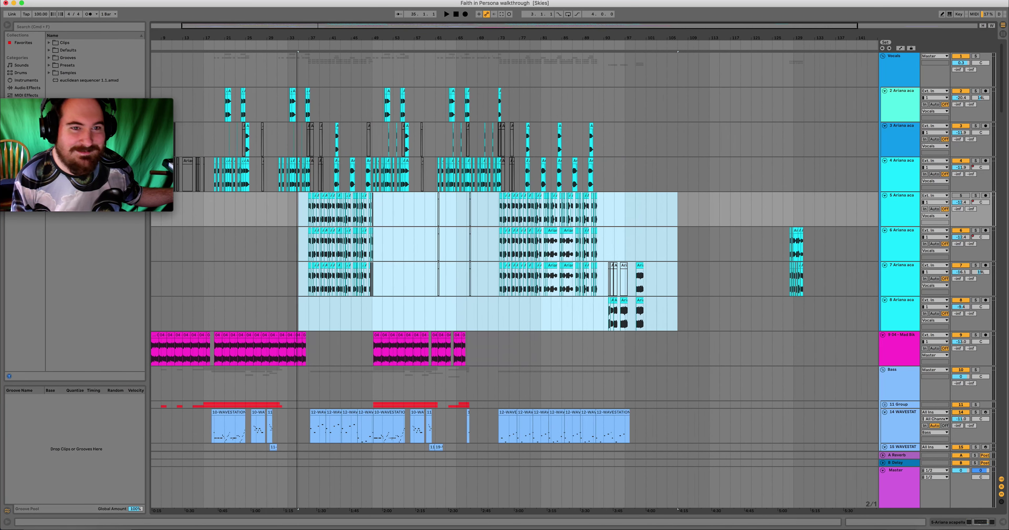
key(minus)
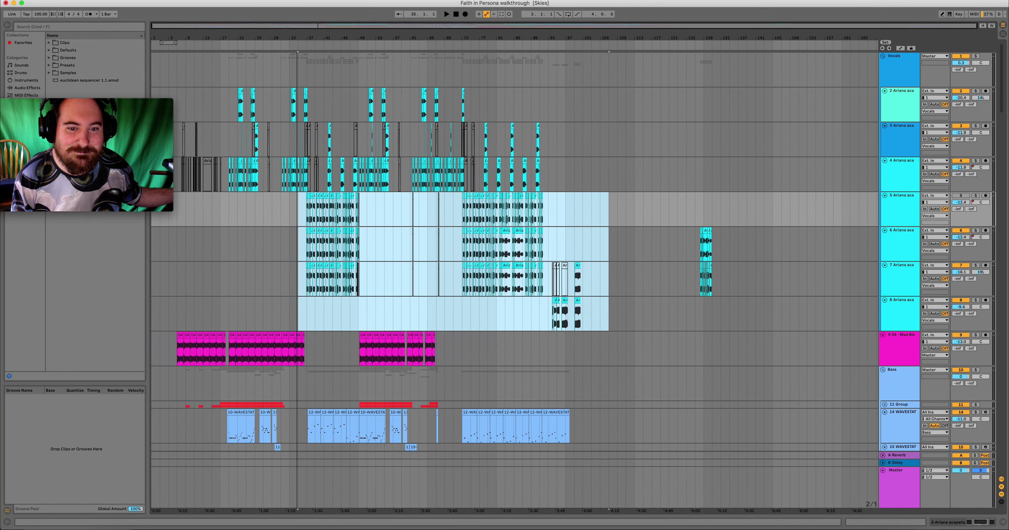
click(588, 272)
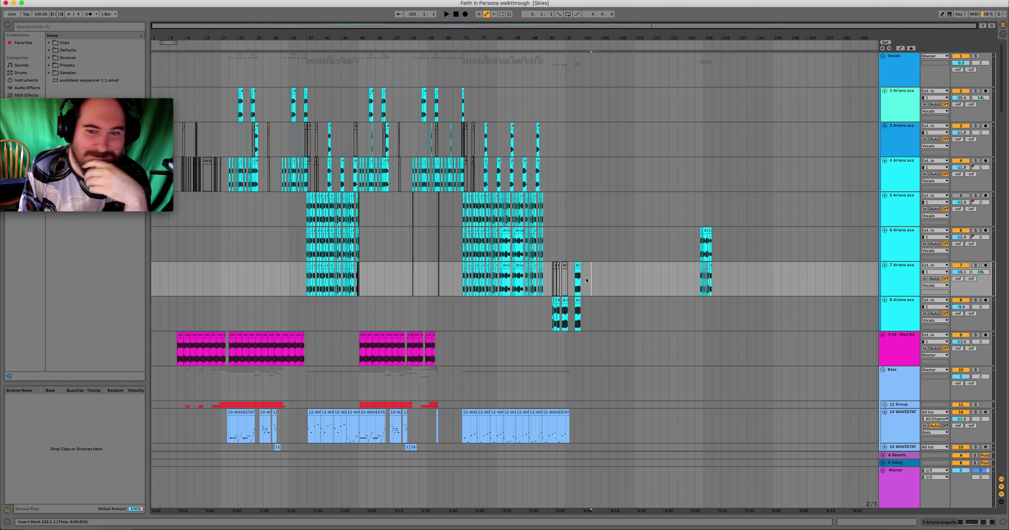